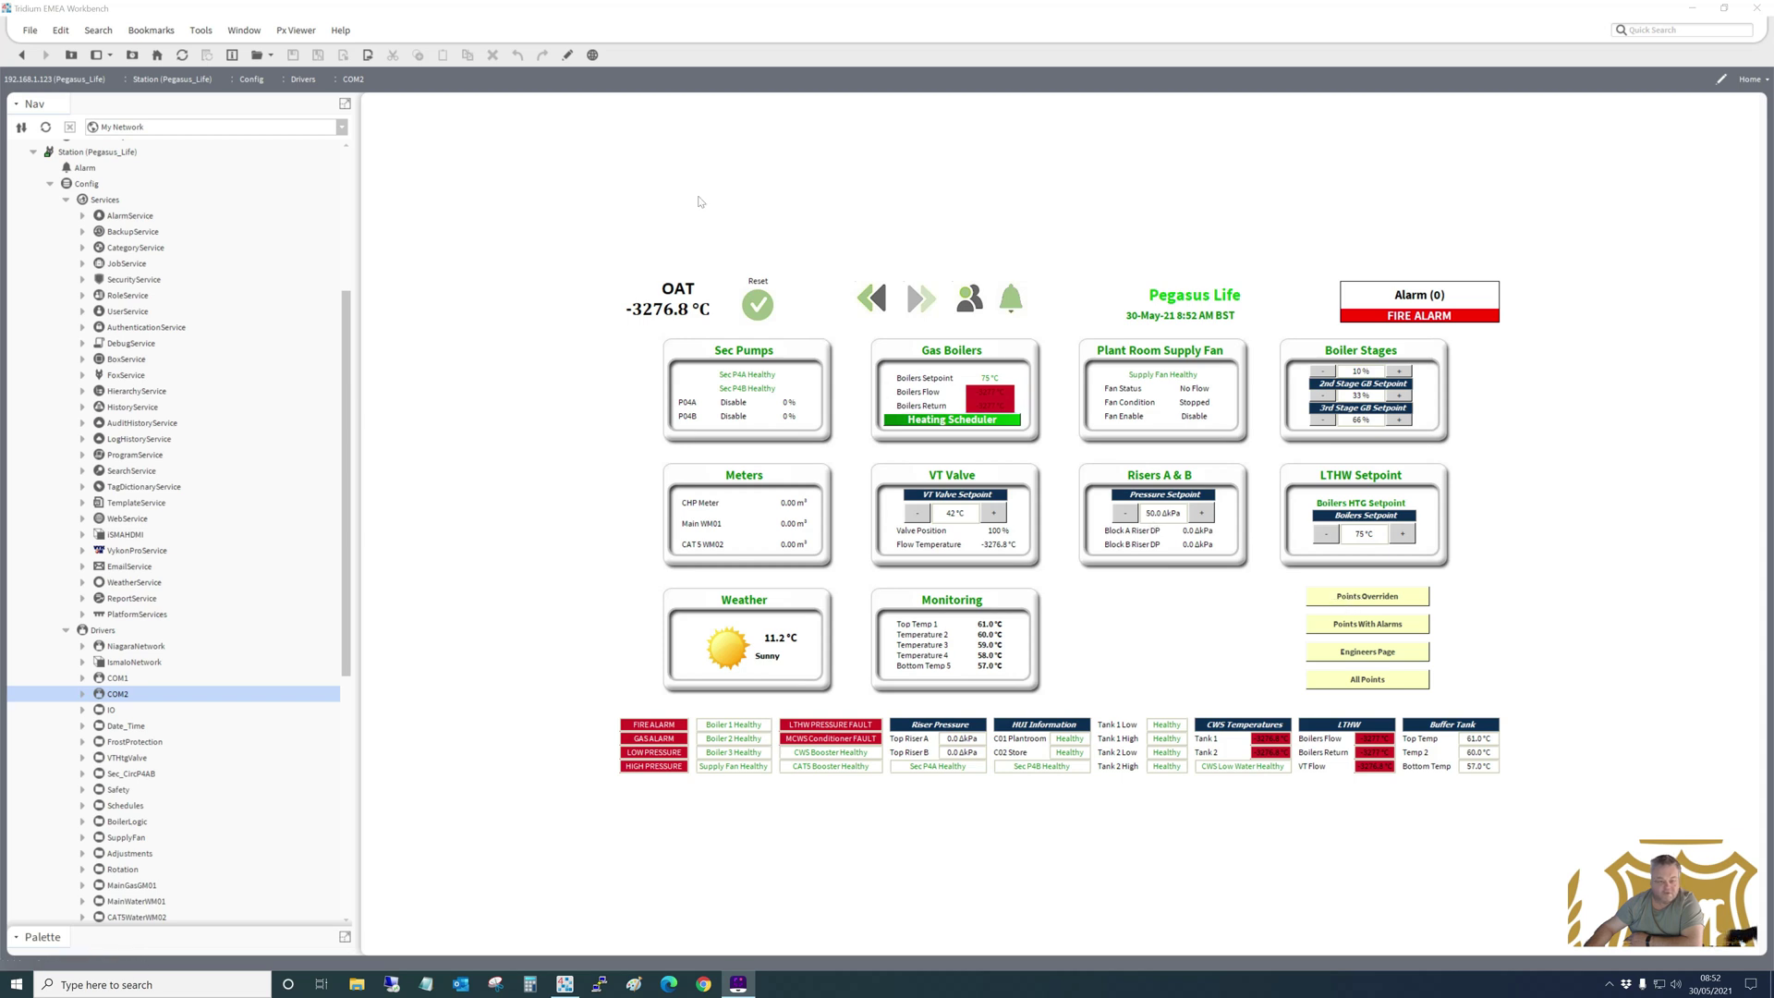
Inspect the home graphic in edit mode, selecting the four yellow link buttons and the bot.px include, and return to view mode.
{"action": "left_click", "coordinate": [568, 58]}
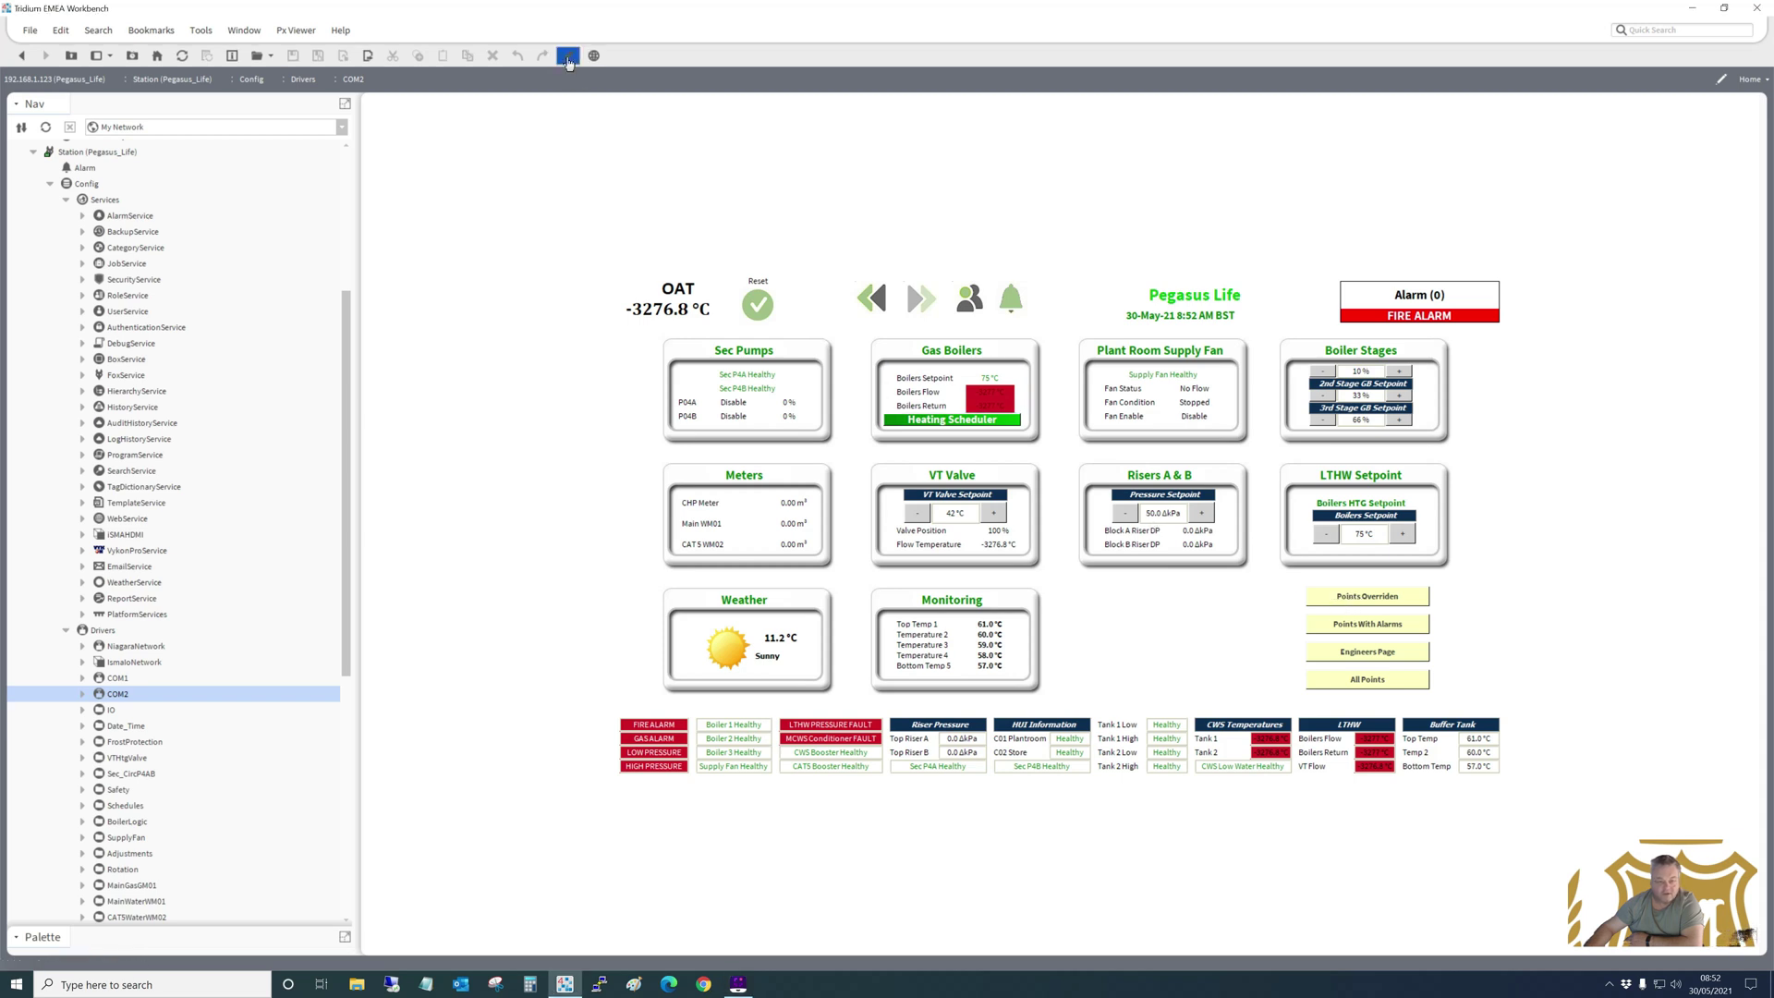
{"action": "left_click", "coordinate": [569, 56]}
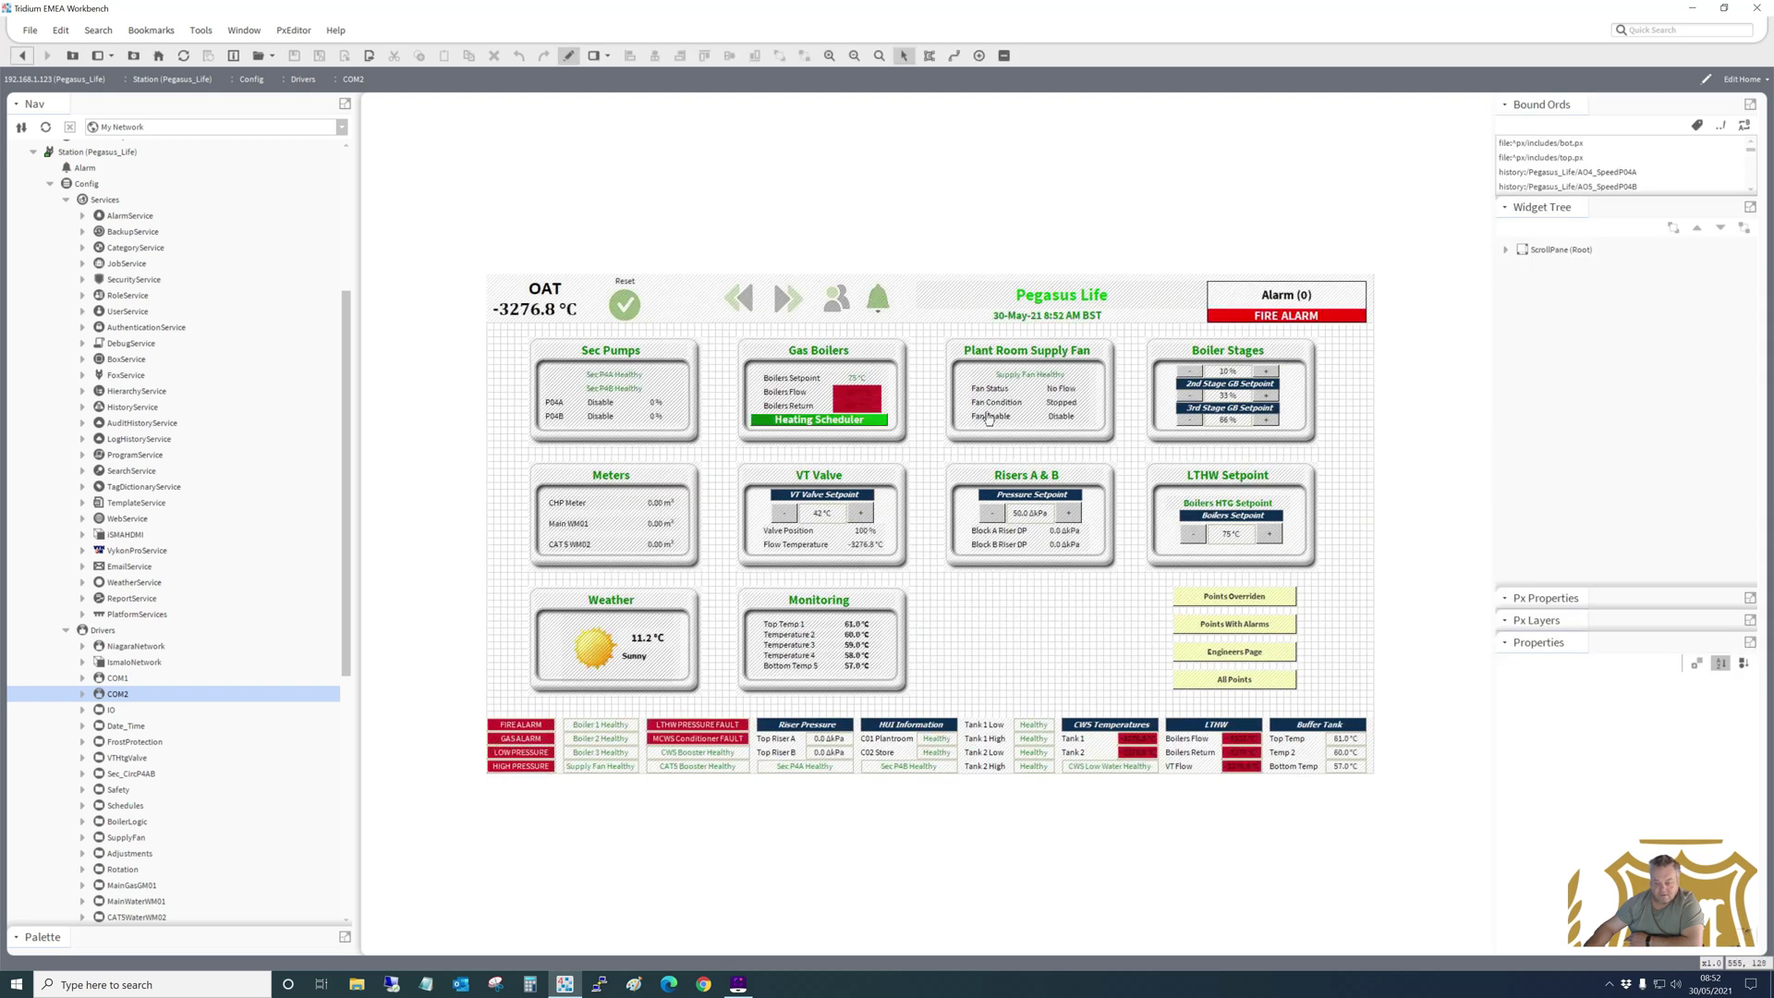
{"action": "left_click_drag", "start_coordinate": [1151, 581], "coordinate": [1329, 716]}
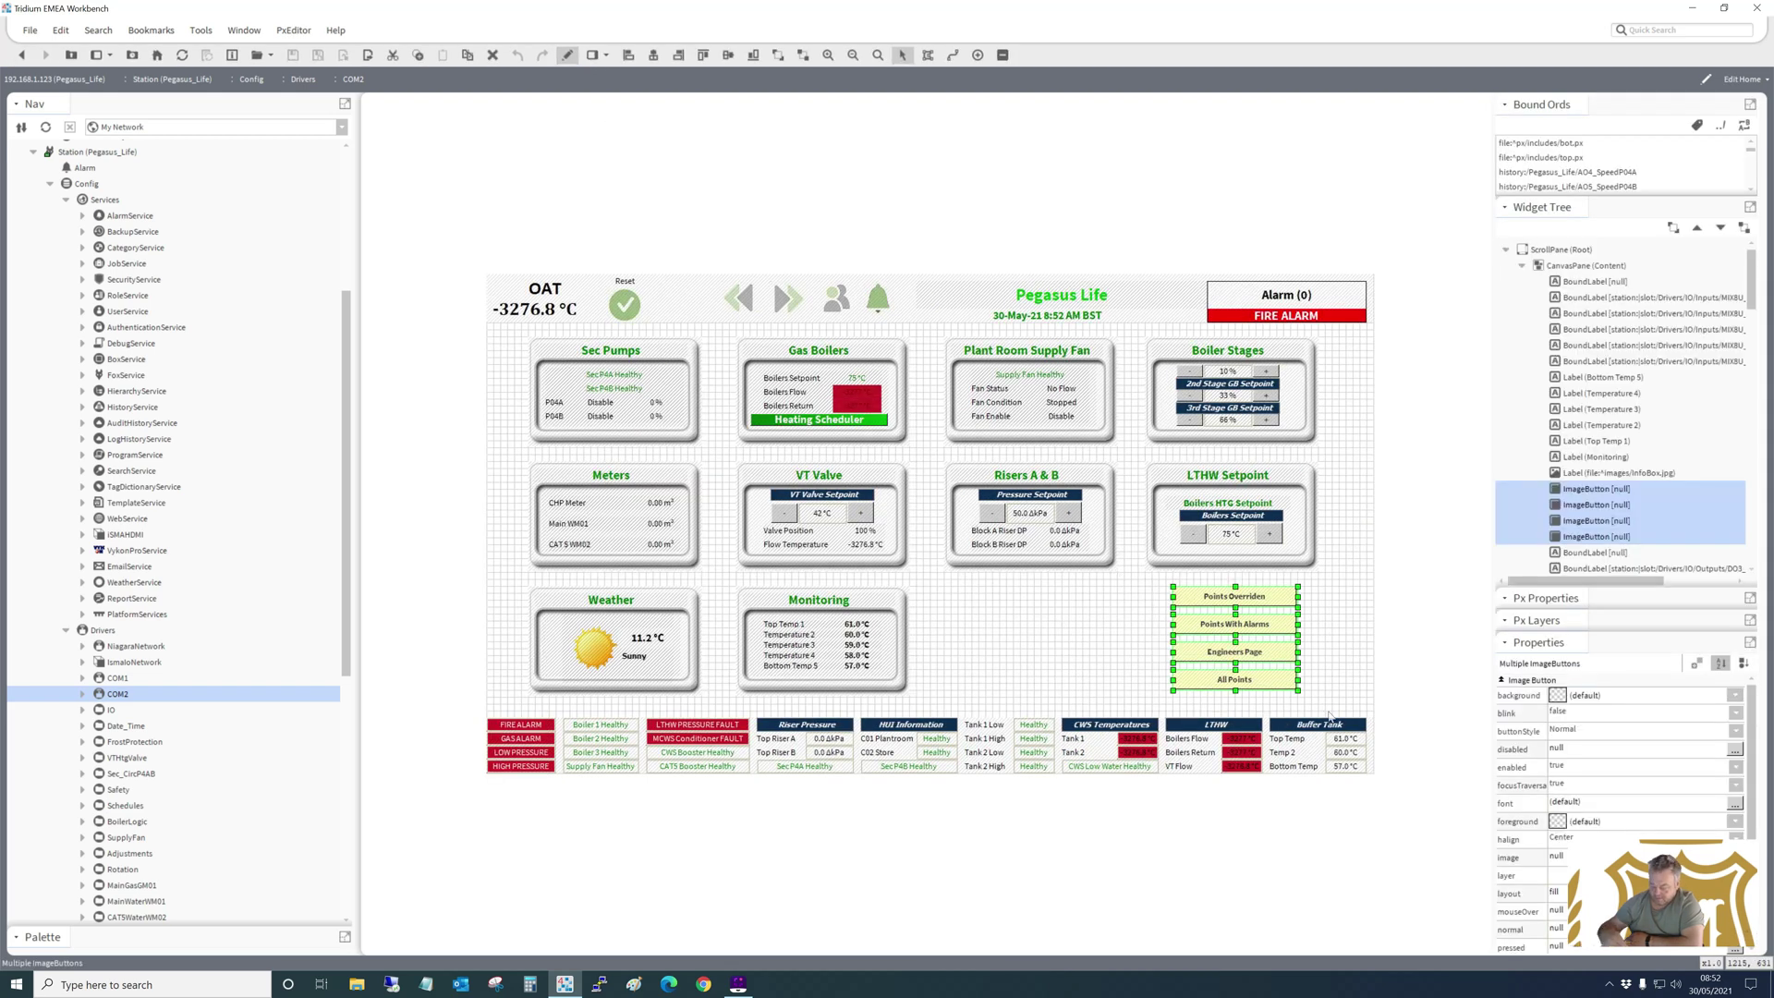
{"action": "left_click", "coordinate": [1075, 639]}
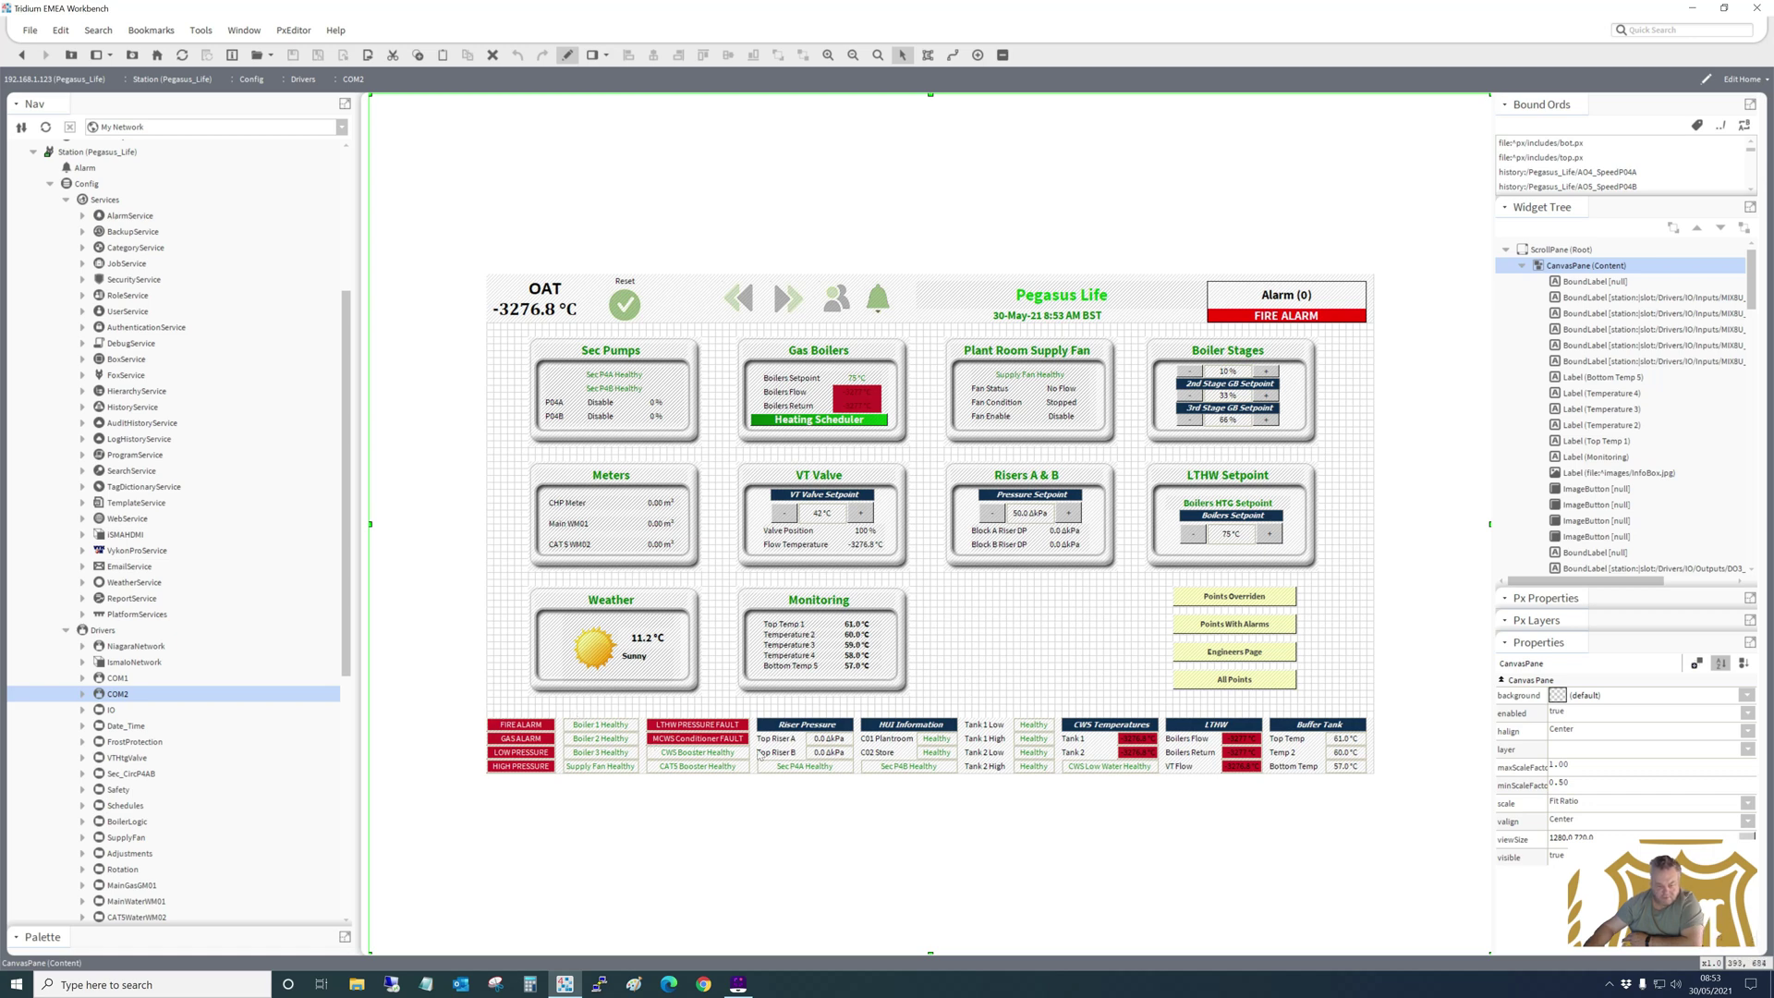
{"action": "mouse_move", "coordinate": [758, 756]}
{"action": "left_mouse_down"}
{"action": "mouse_move", "coordinate": [755, 717]}
{"action": "mouse_move", "coordinate": [758, 756]}
{"action": "left_mouse_up"}
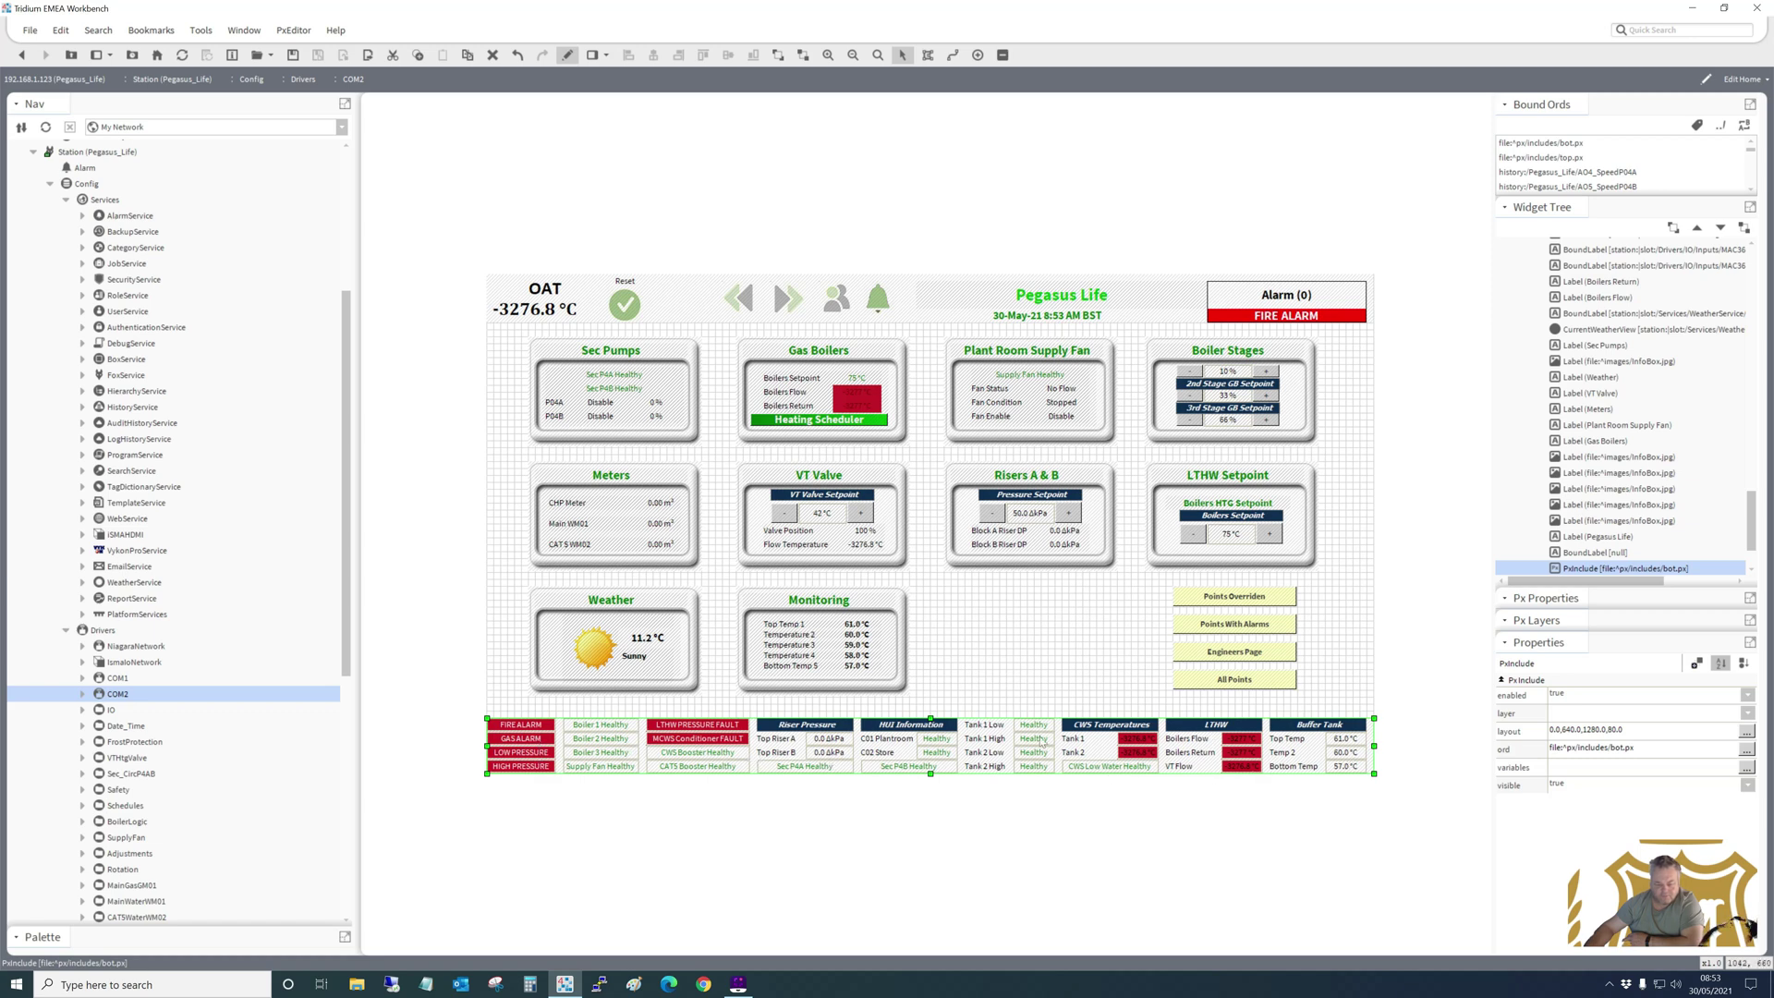
{"action": "left_click", "coordinate": [962, 689]}
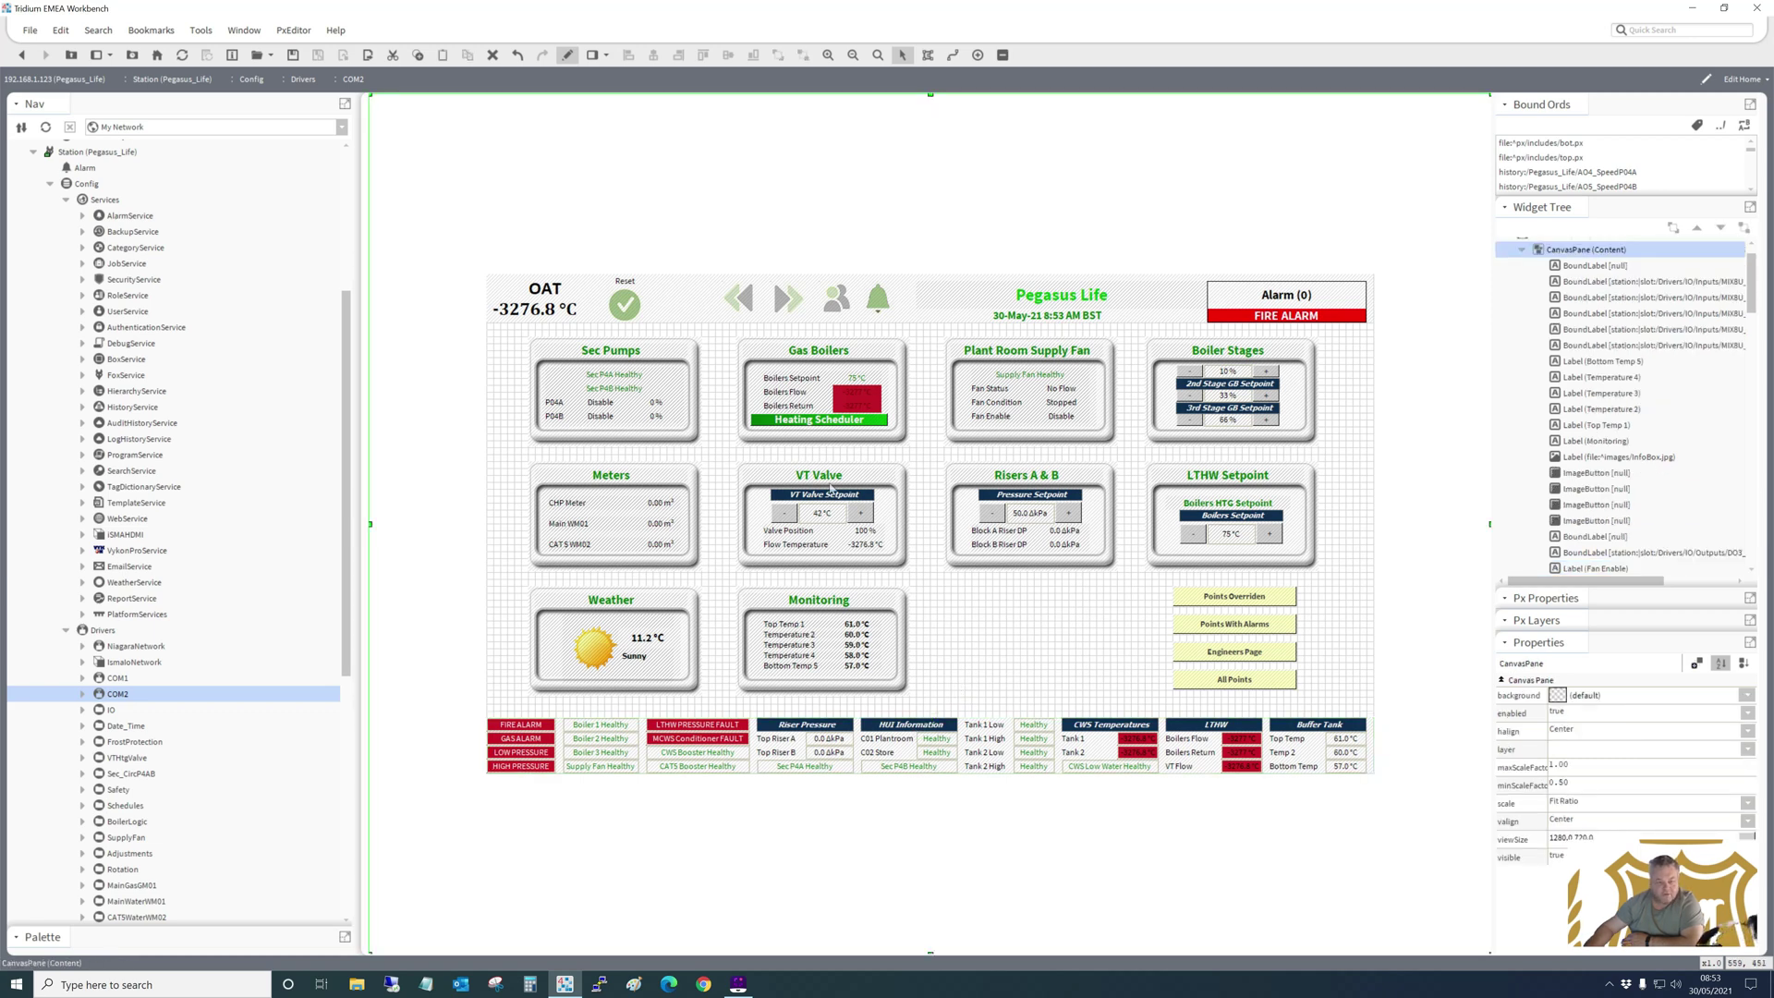
{"action": "left_click", "coordinate": [567, 56]}
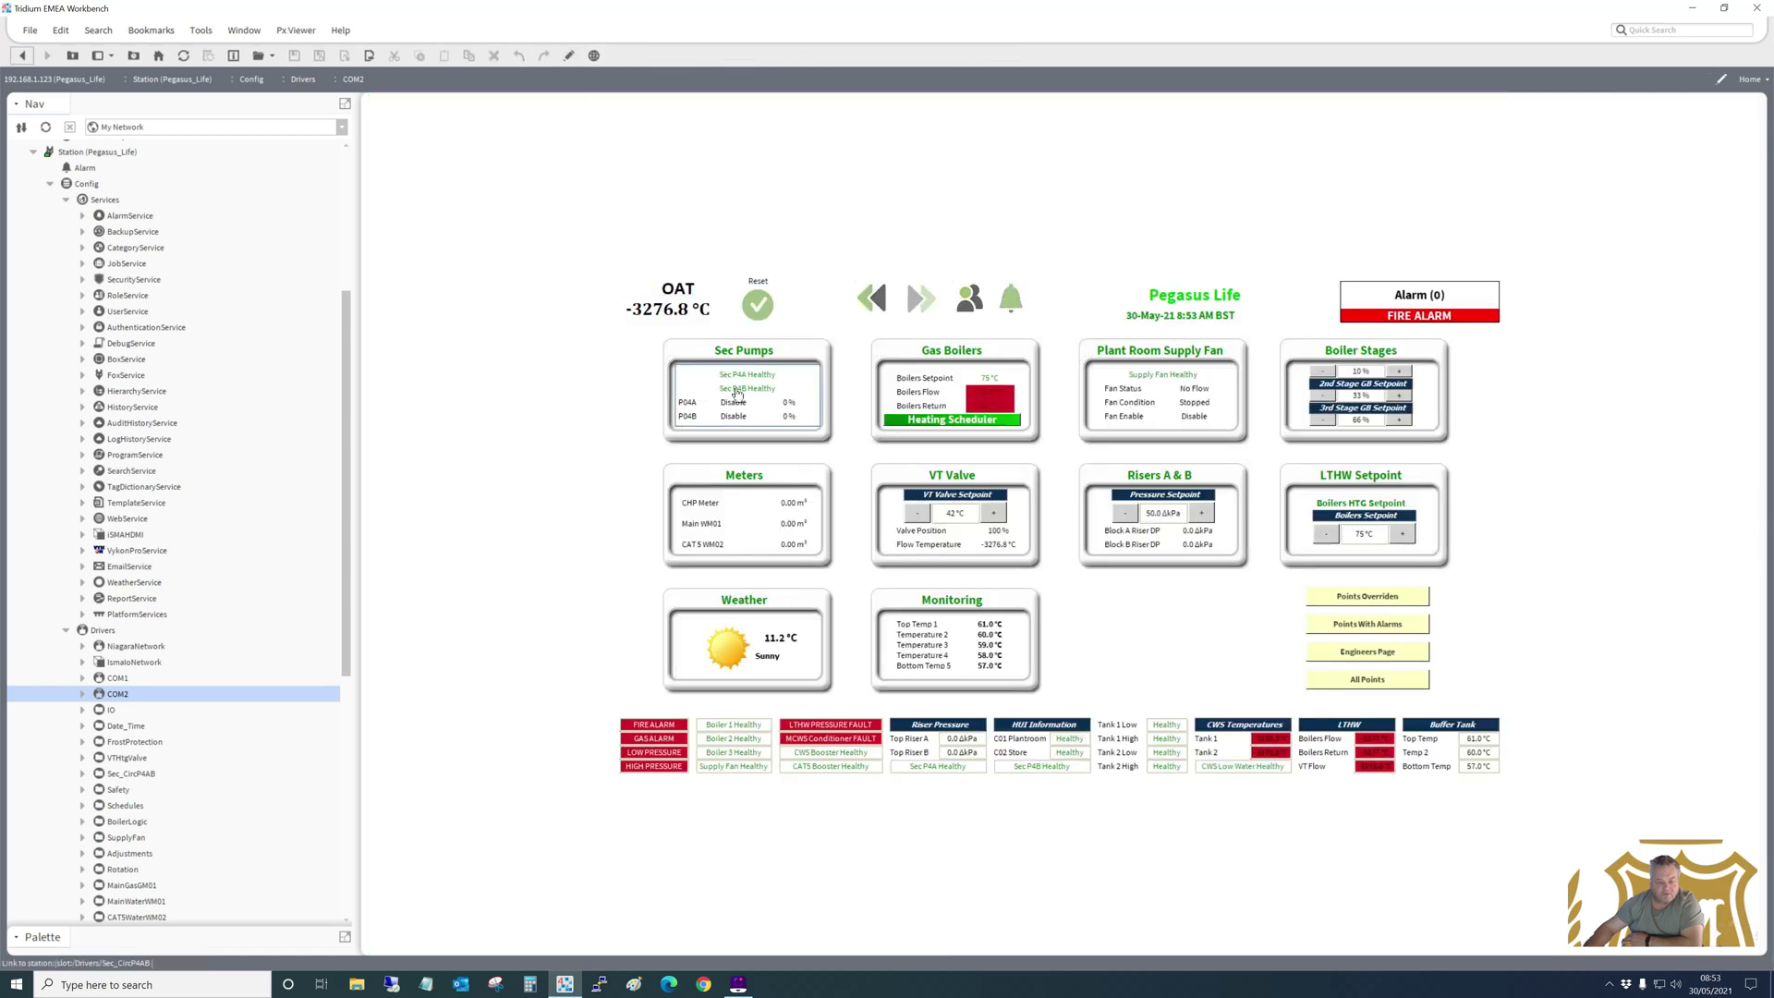
Review the Sec Pumps page and the Meters page with the main gas meter total's history chart, returning to the home graphic after each.
{"action": "left_click", "coordinate": [738, 395]}
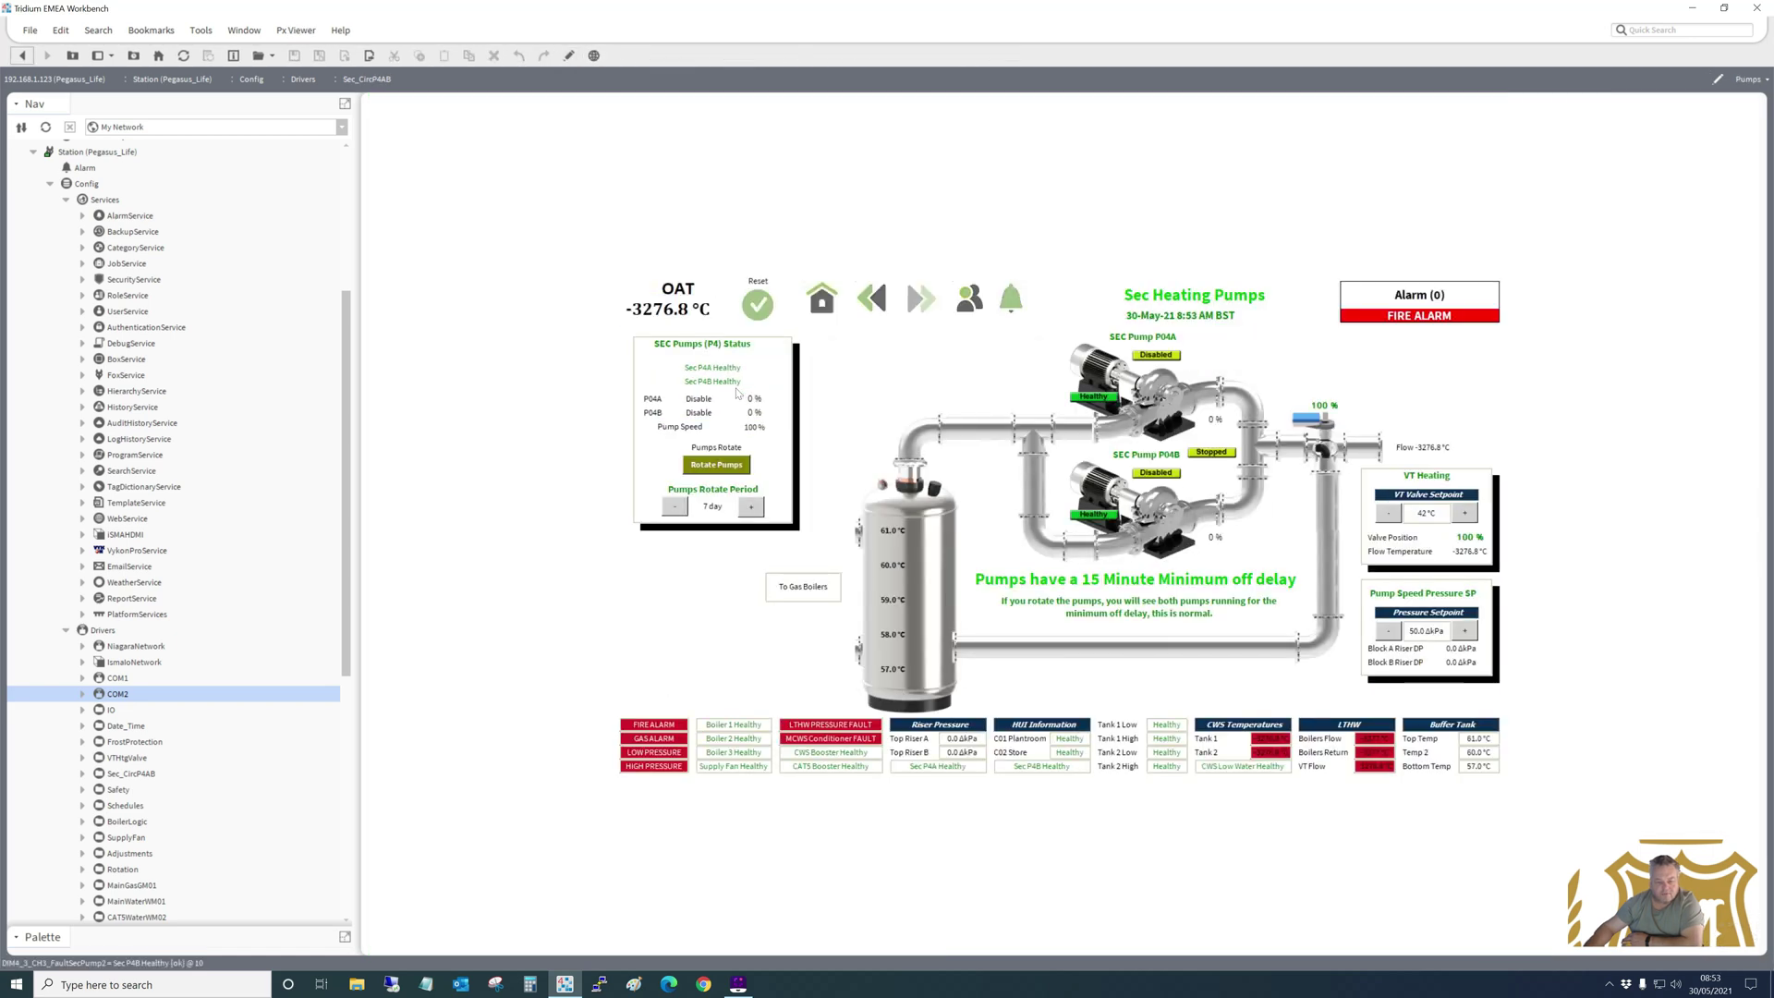
{"action": "left_click", "coordinate": [826, 308]}
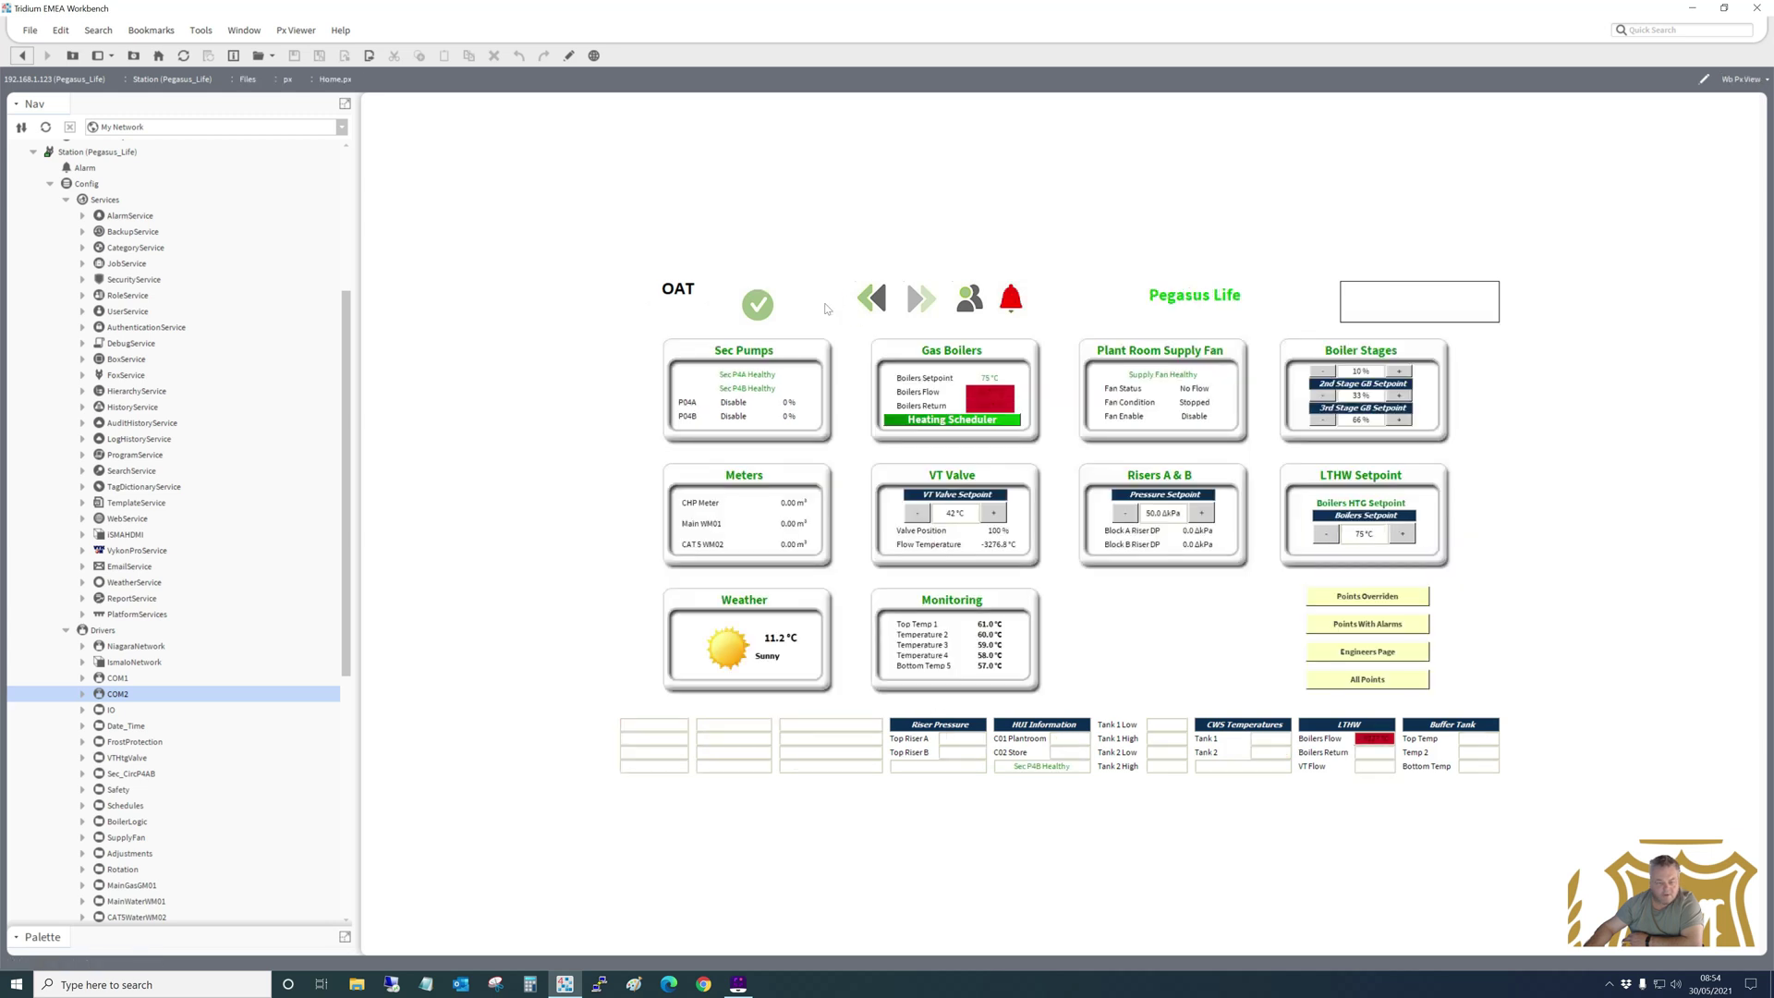
{"action": "left_click", "coordinate": [760, 515]}
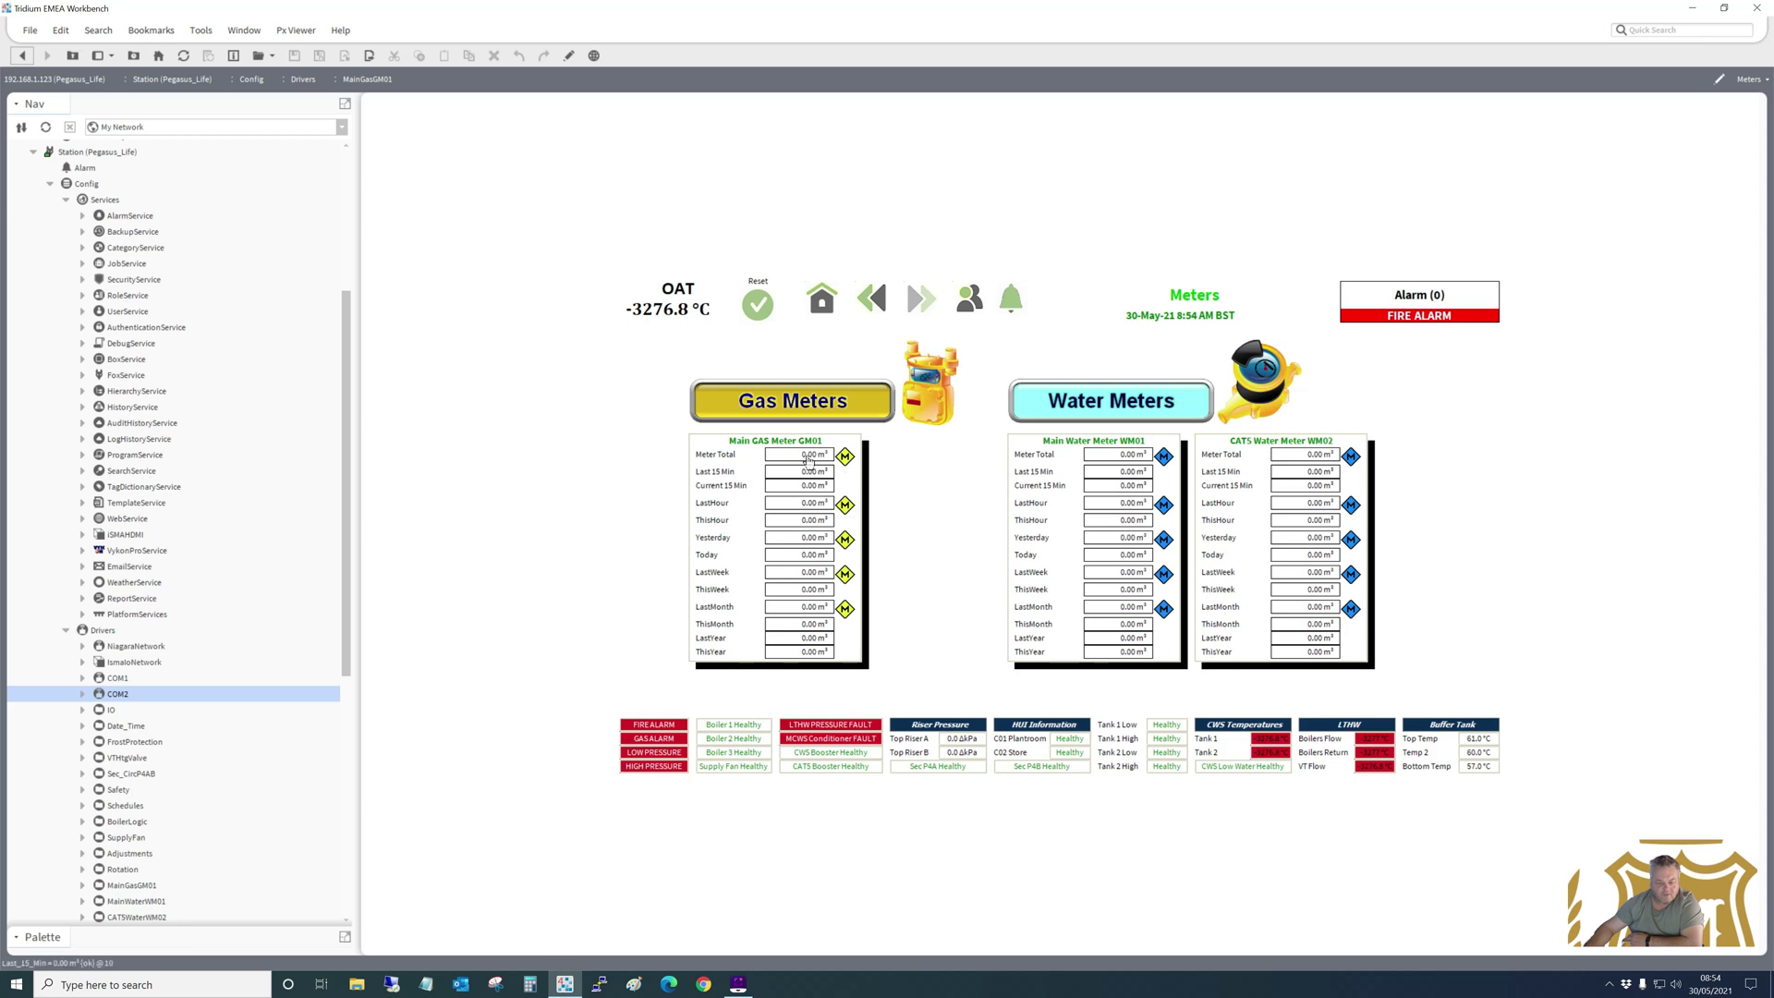
{"action": "left_click", "coordinate": [806, 458]}
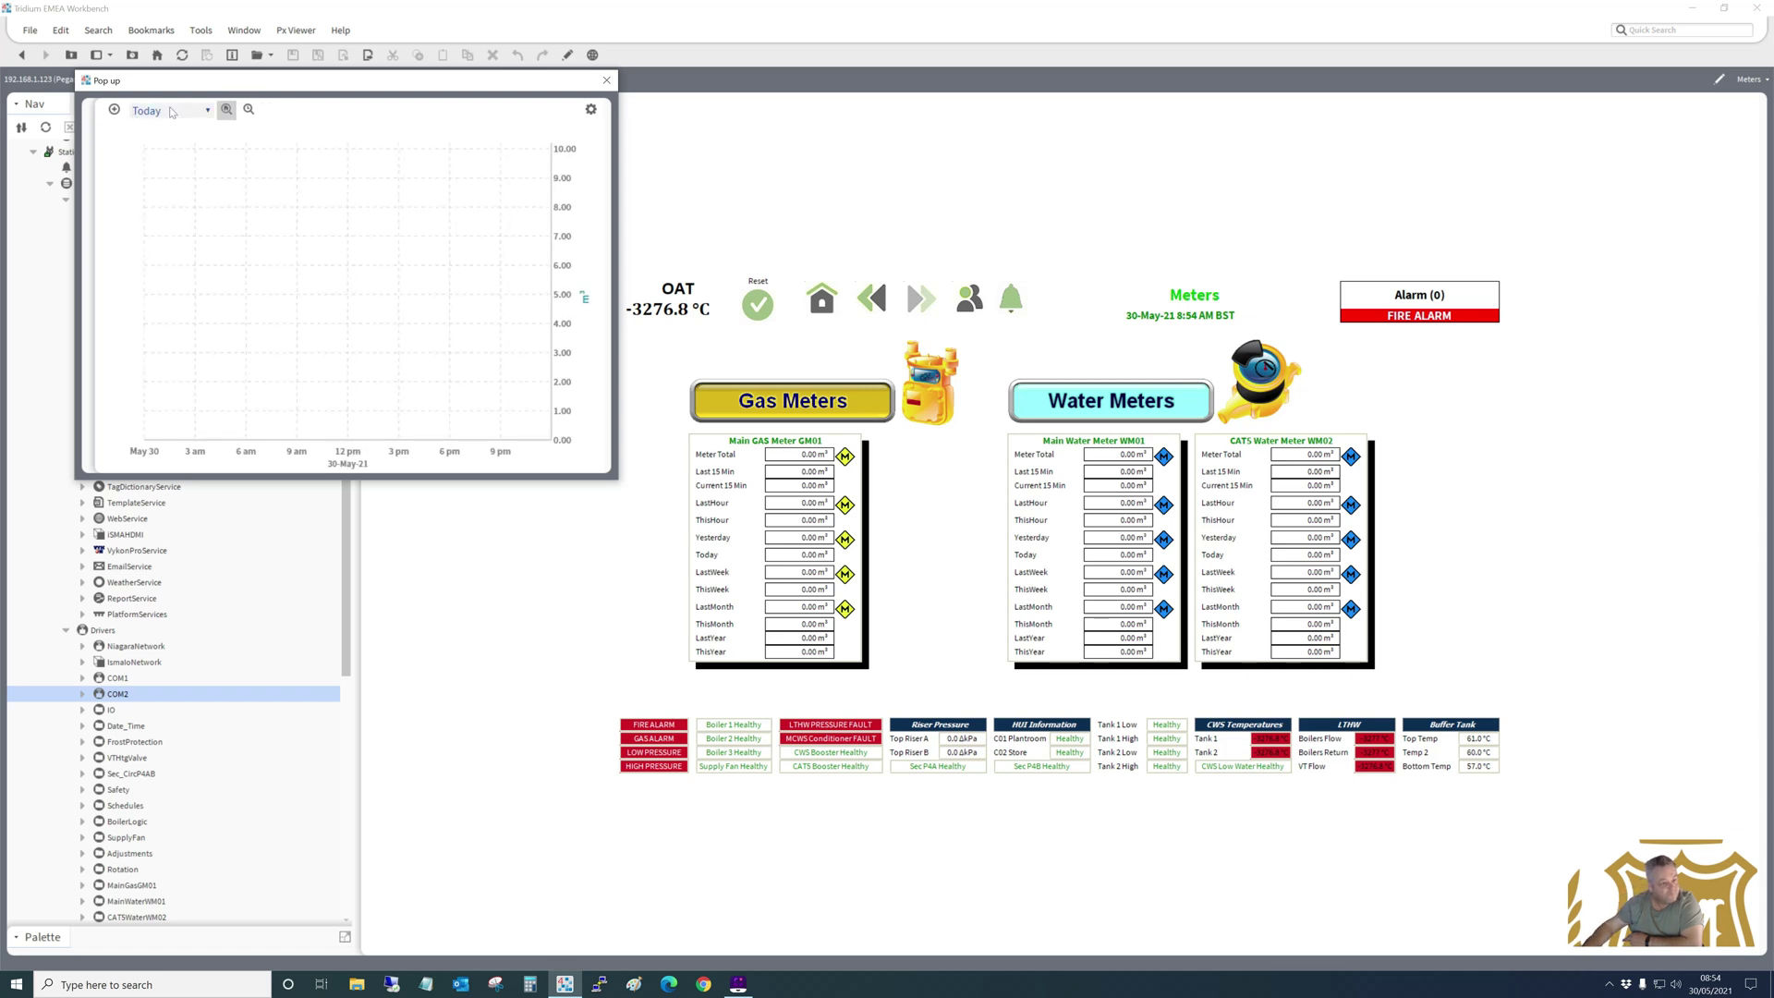
{"action": "left_click", "coordinate": [208, 112]}
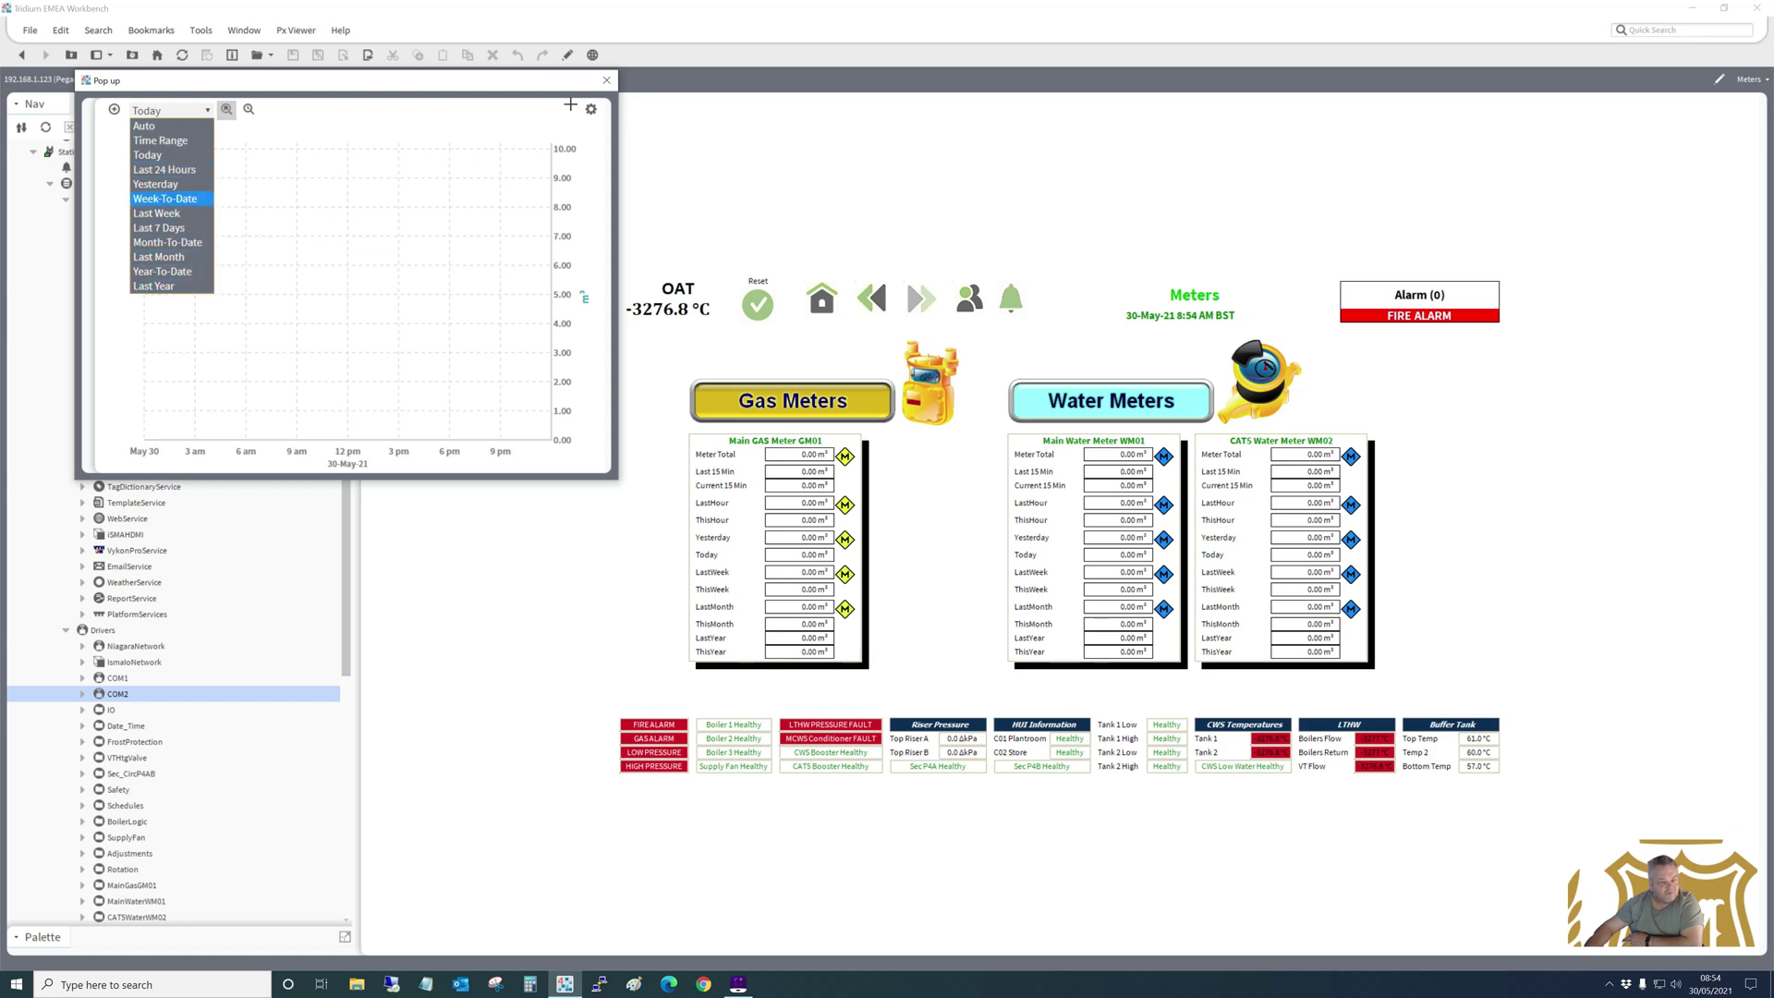
{"action": "left_click", "coordinate": [607, 82]}
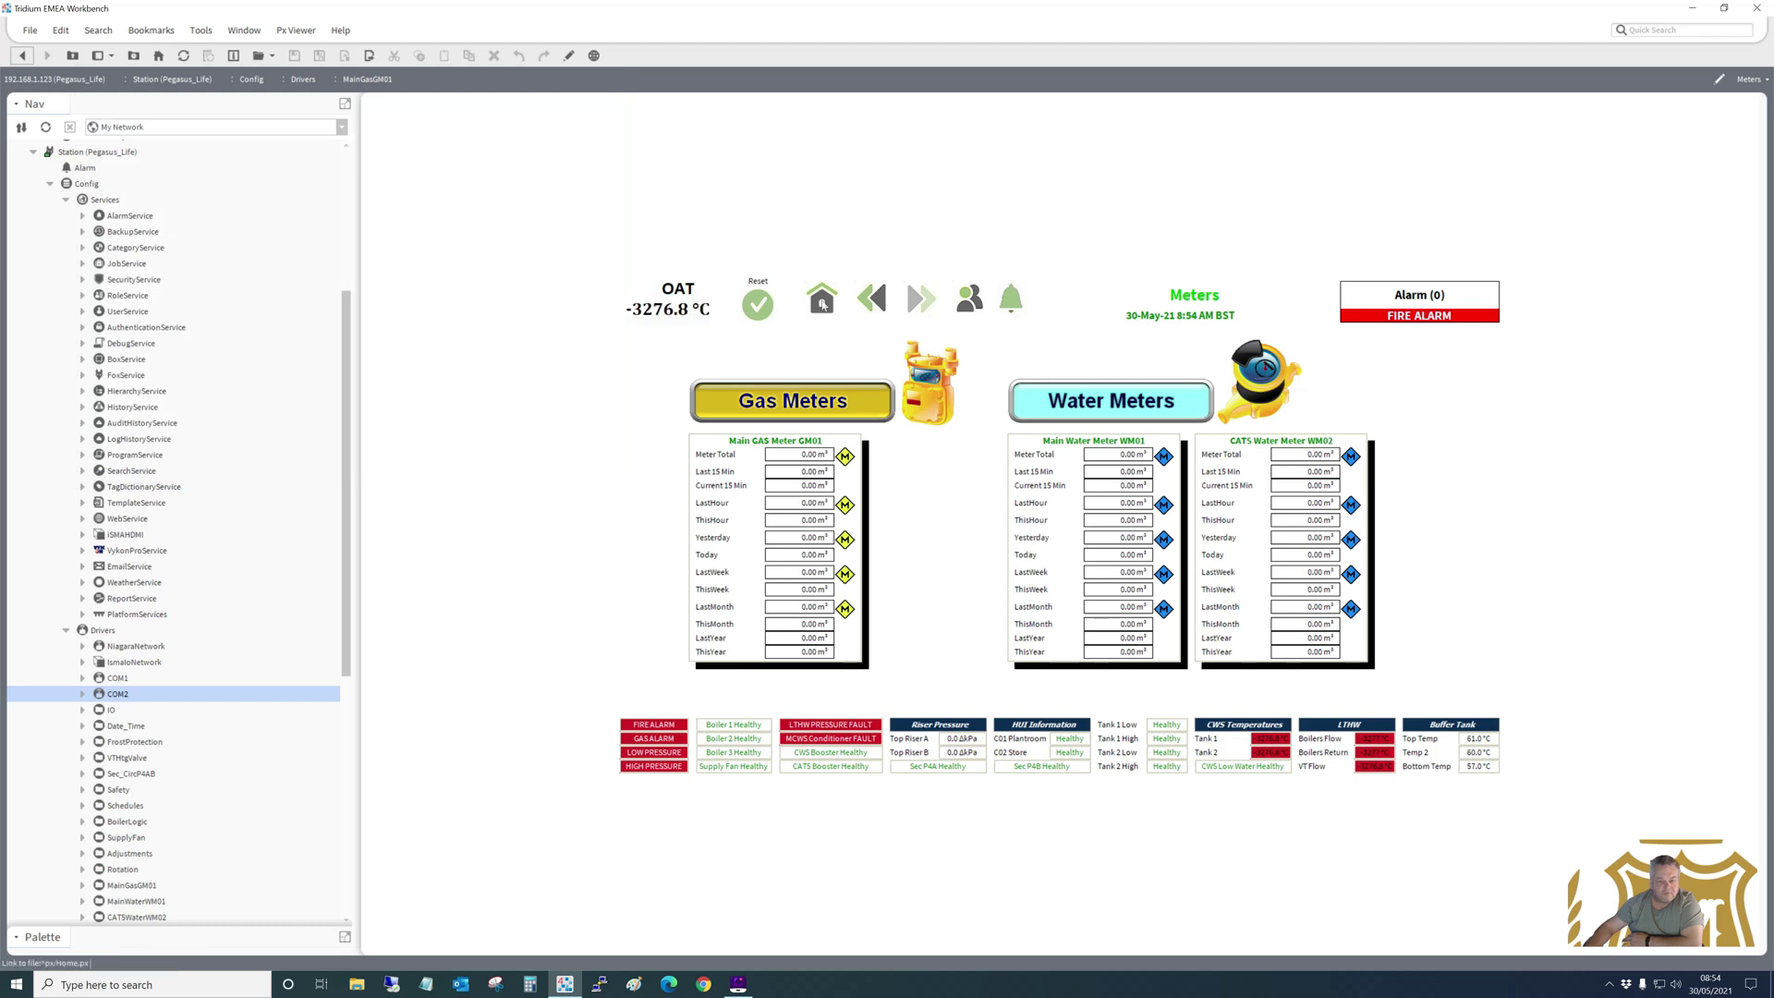
{"action": "left_click", "coordinate": [823, 300]}
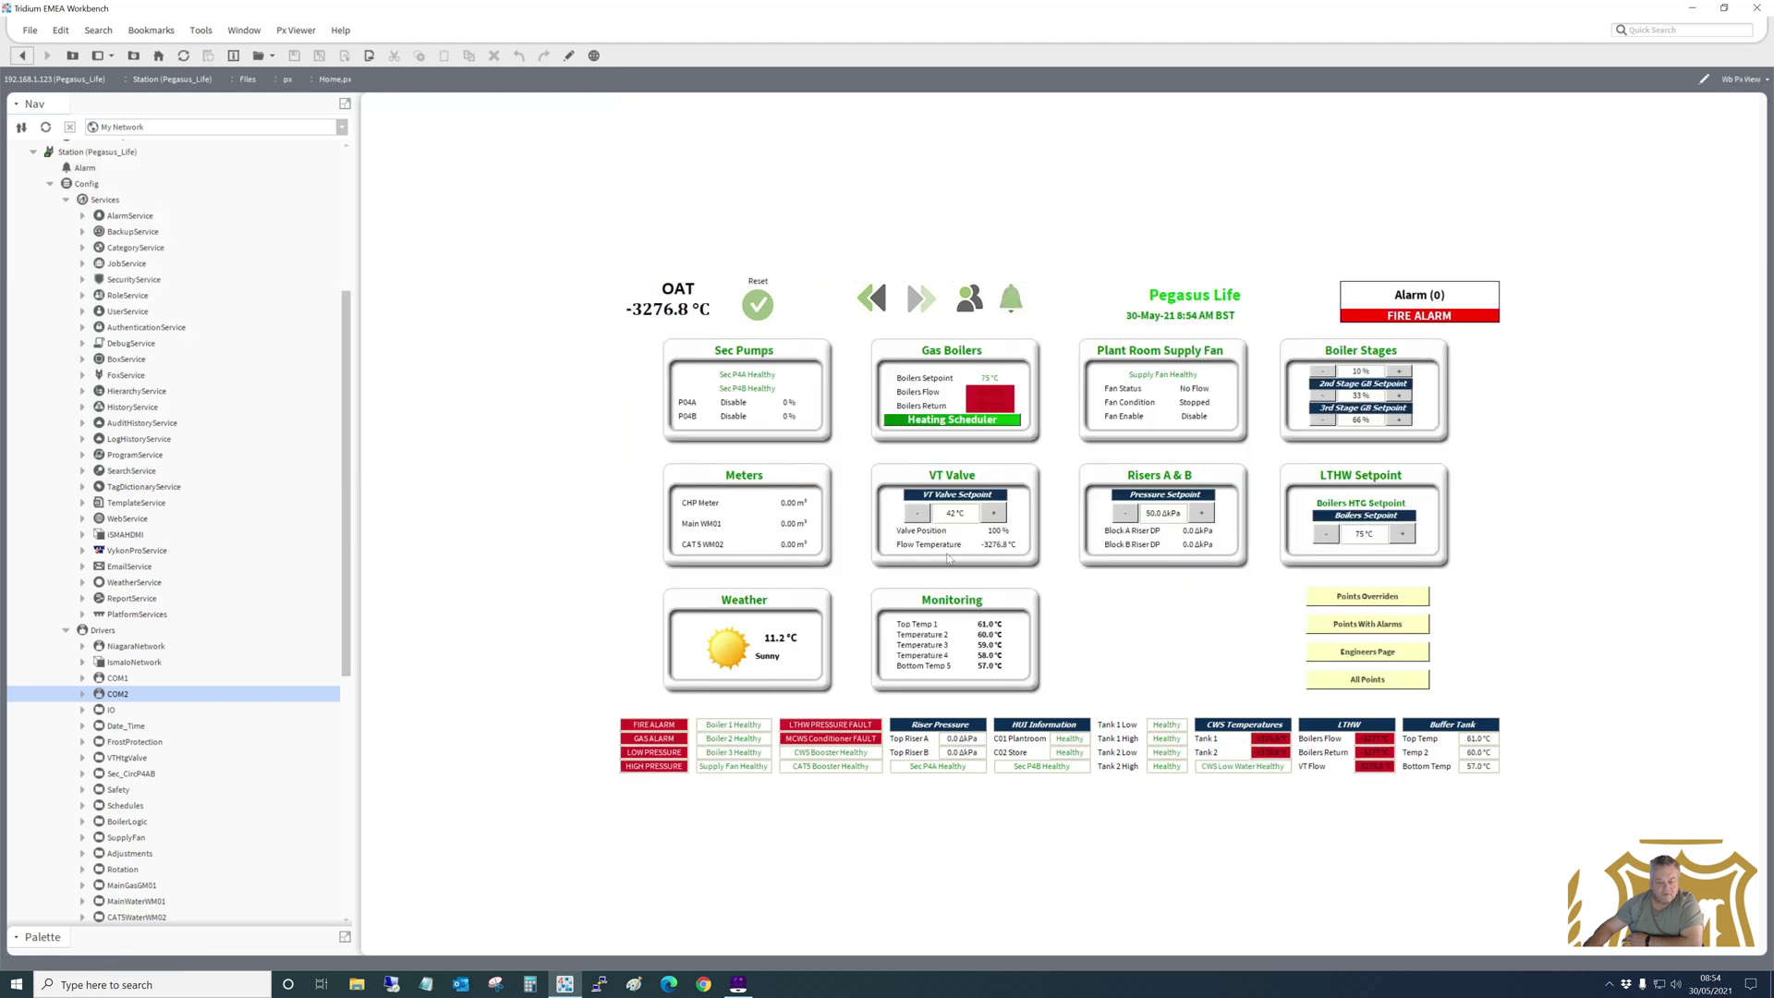
Review the Gas Boilers page and the Plant Room Supply Fan page with its space temperature chart, returning to the home graphic after each.
{"action": "left_click", "coordinate": [930, 398]}
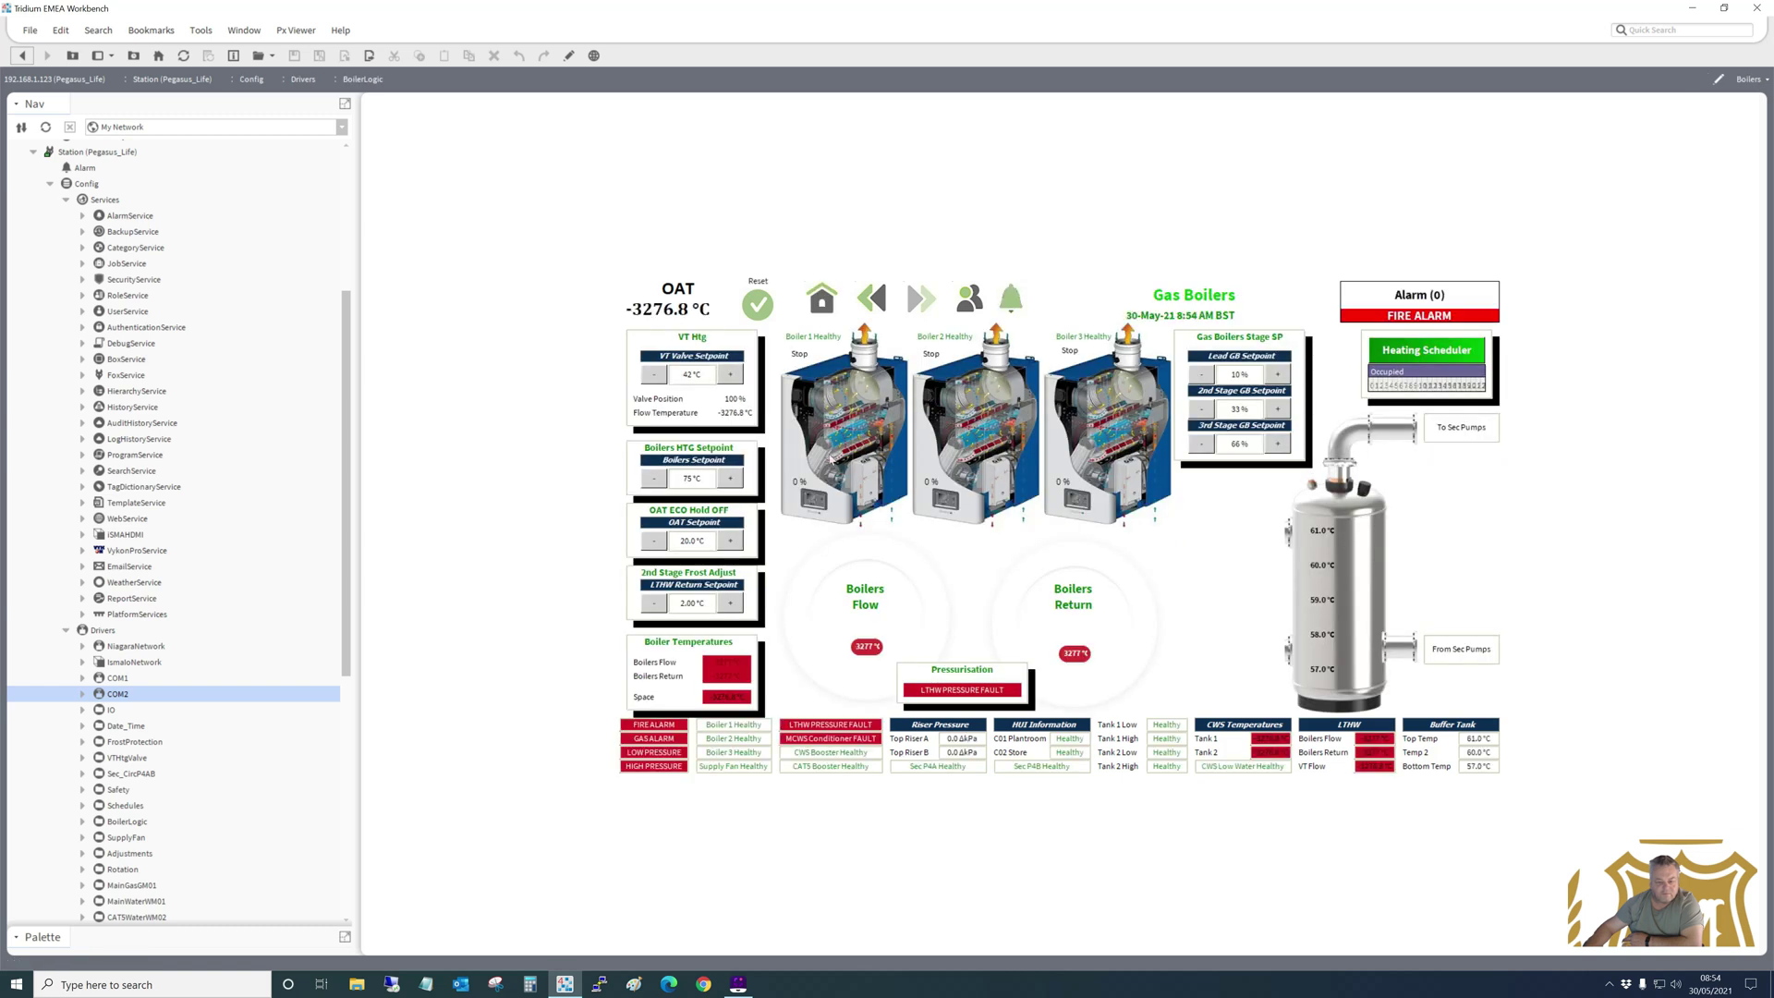
{"action": "left_click", "coordinate": [873, 305]}
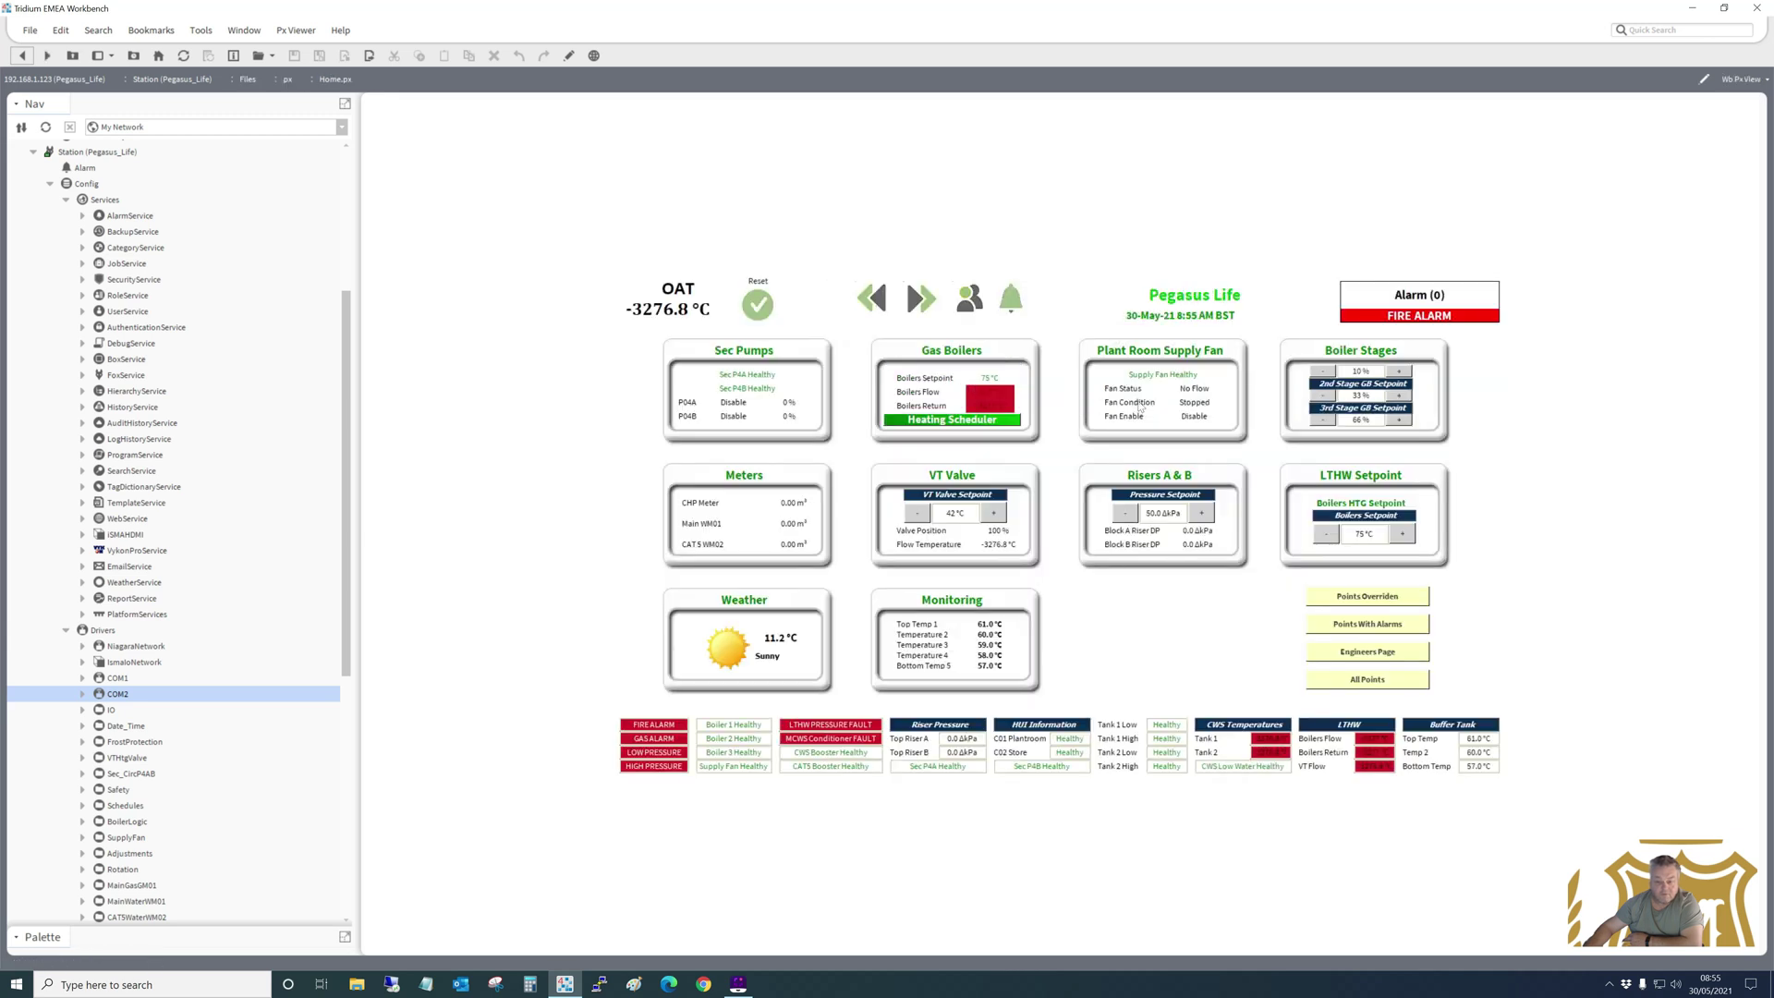
{"action": "left_click", "coordinate": [1153, 399]}
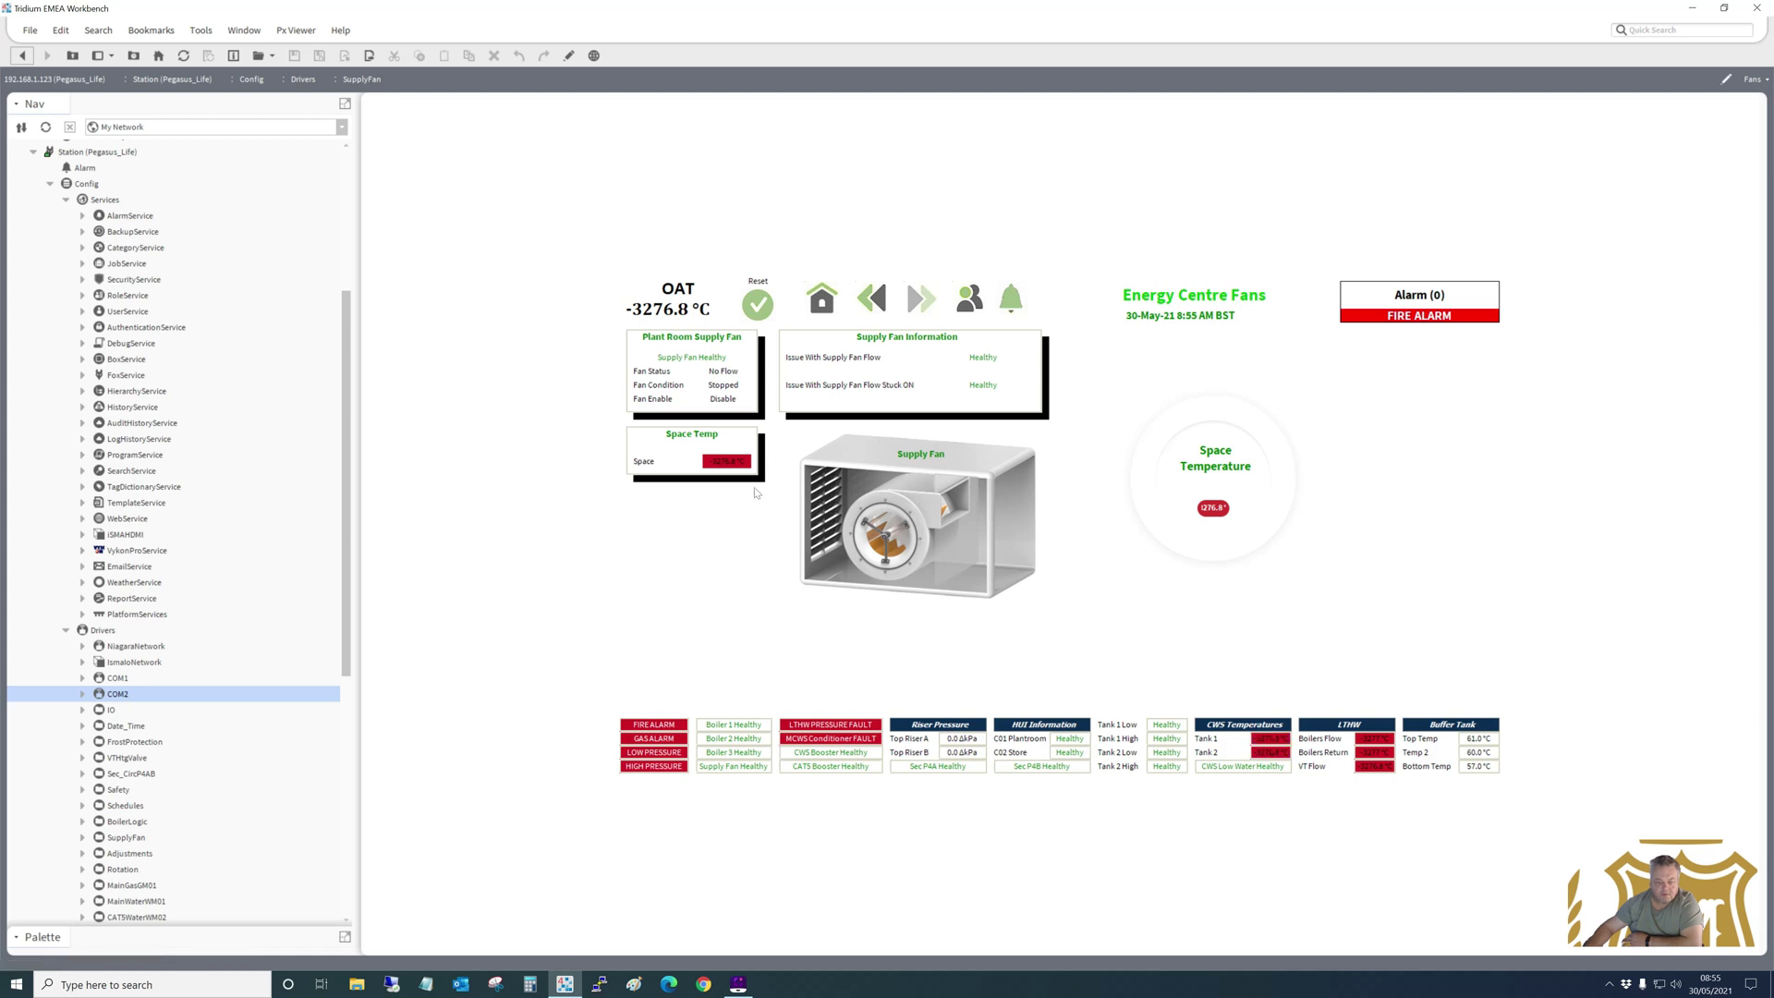
{"action": "left_click", "coordinate": [730, 464]}
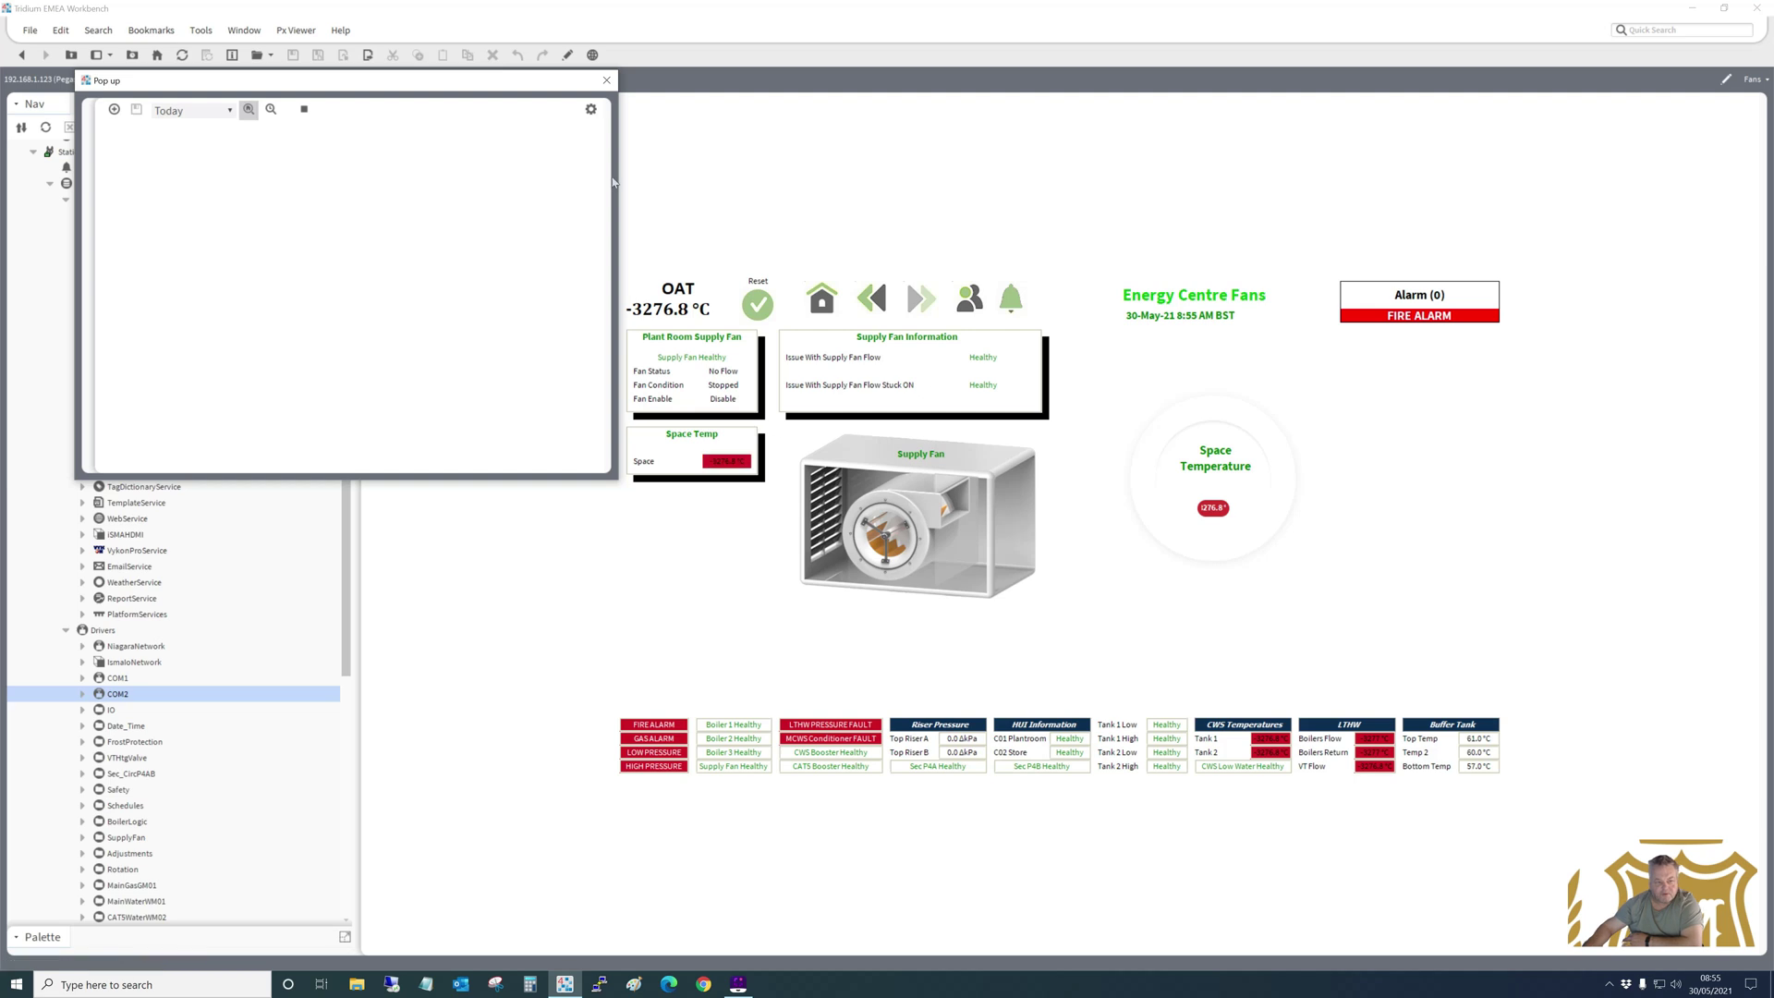
{"action": "left_click", "coordinate": [607, 82]}
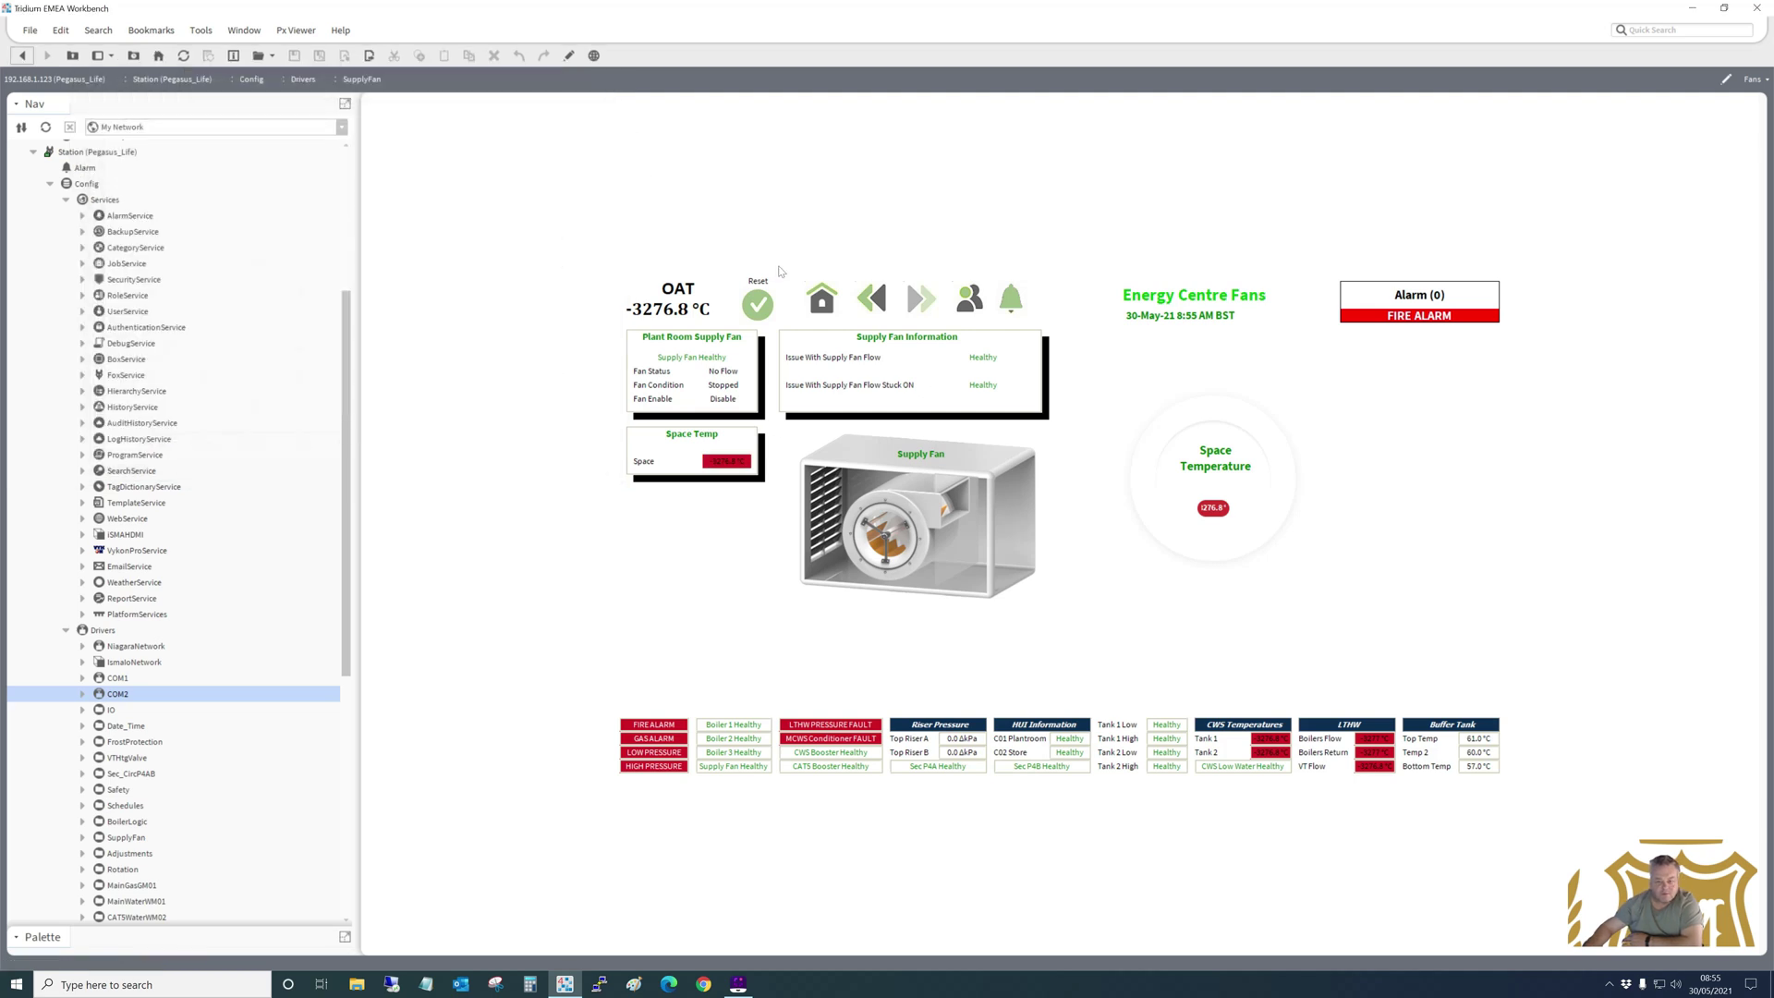
{"action": "left_click", "coordinate": [824, 305]}
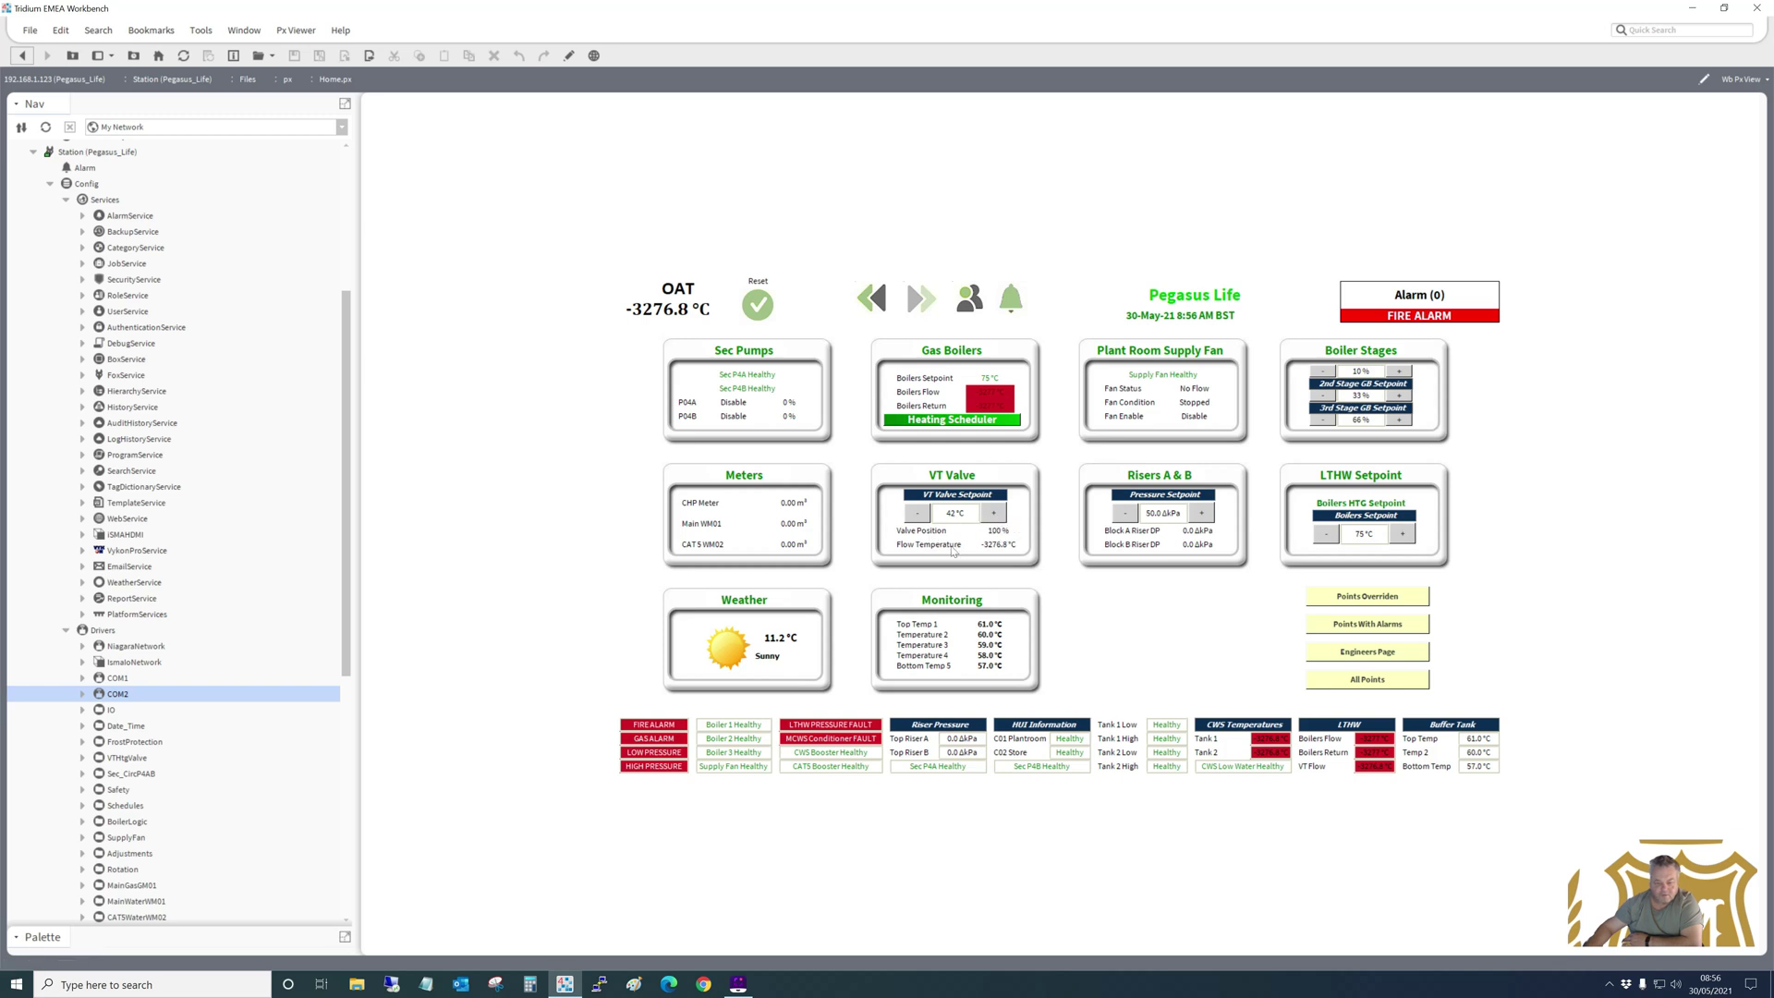
Review the Weather forecast page and the Monitoring page, returning to the home graphic after each.
{"action": "left_click", "coordinate": [778, 649]}
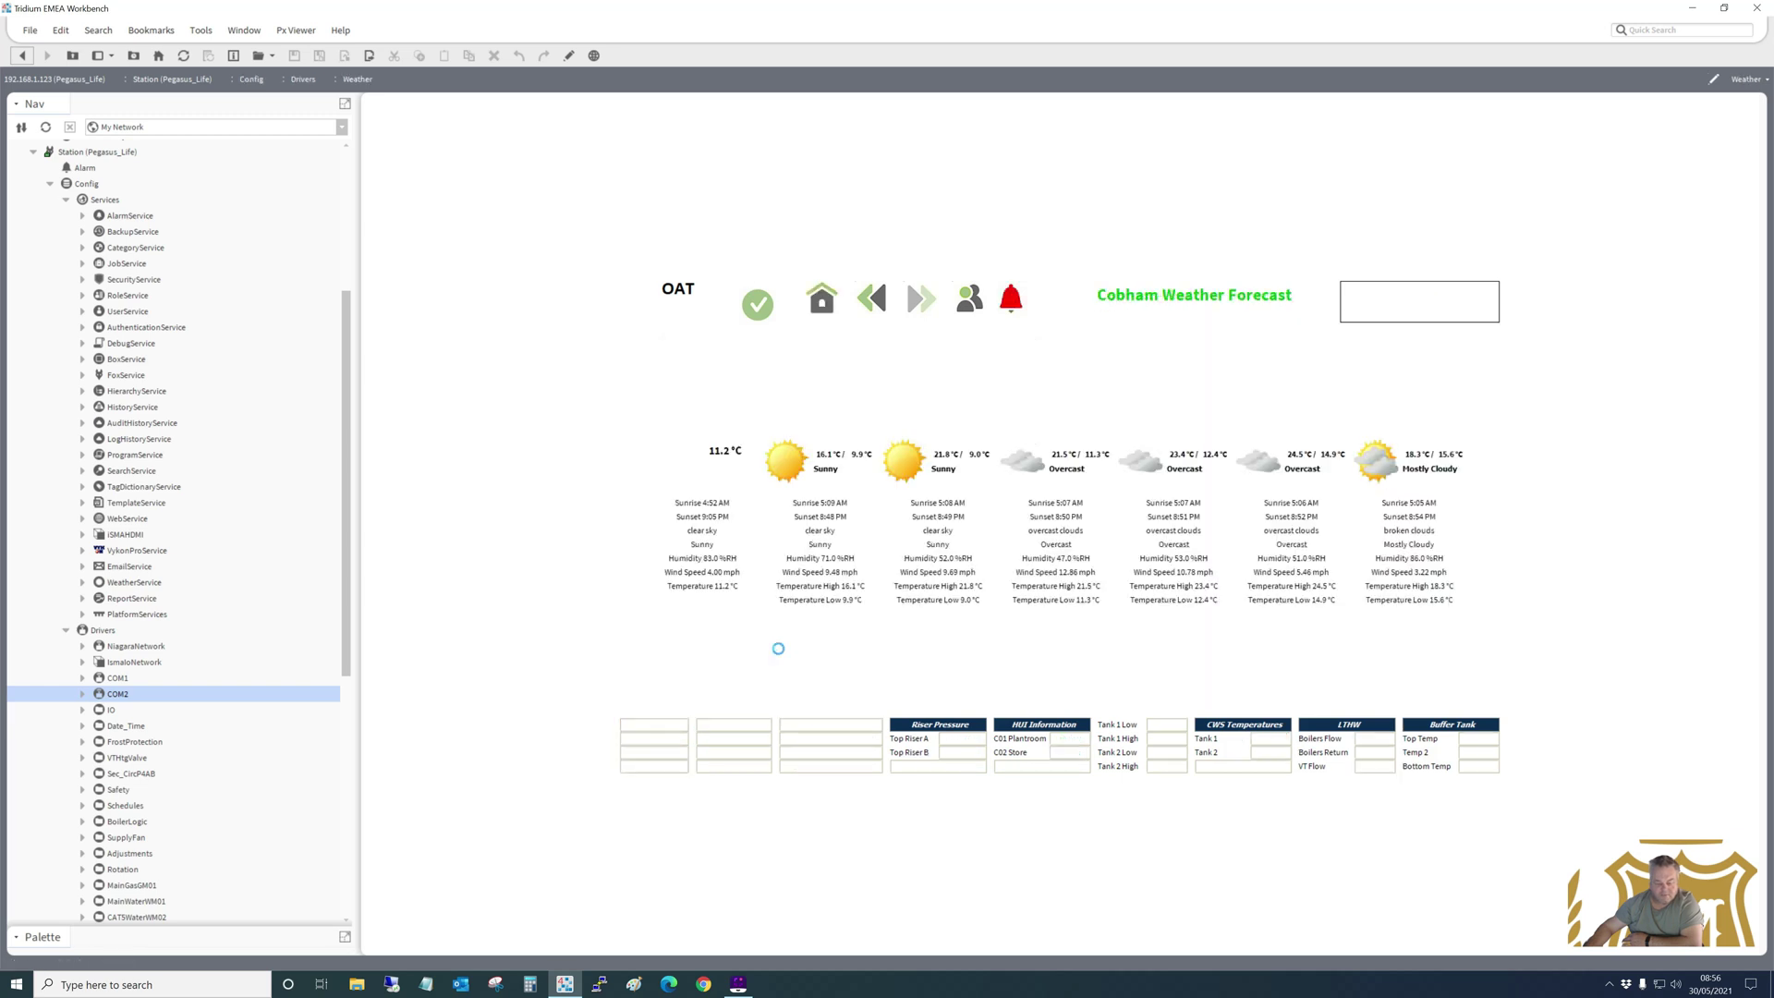
{"action": "left_click", "coordinate": [825, 308]}
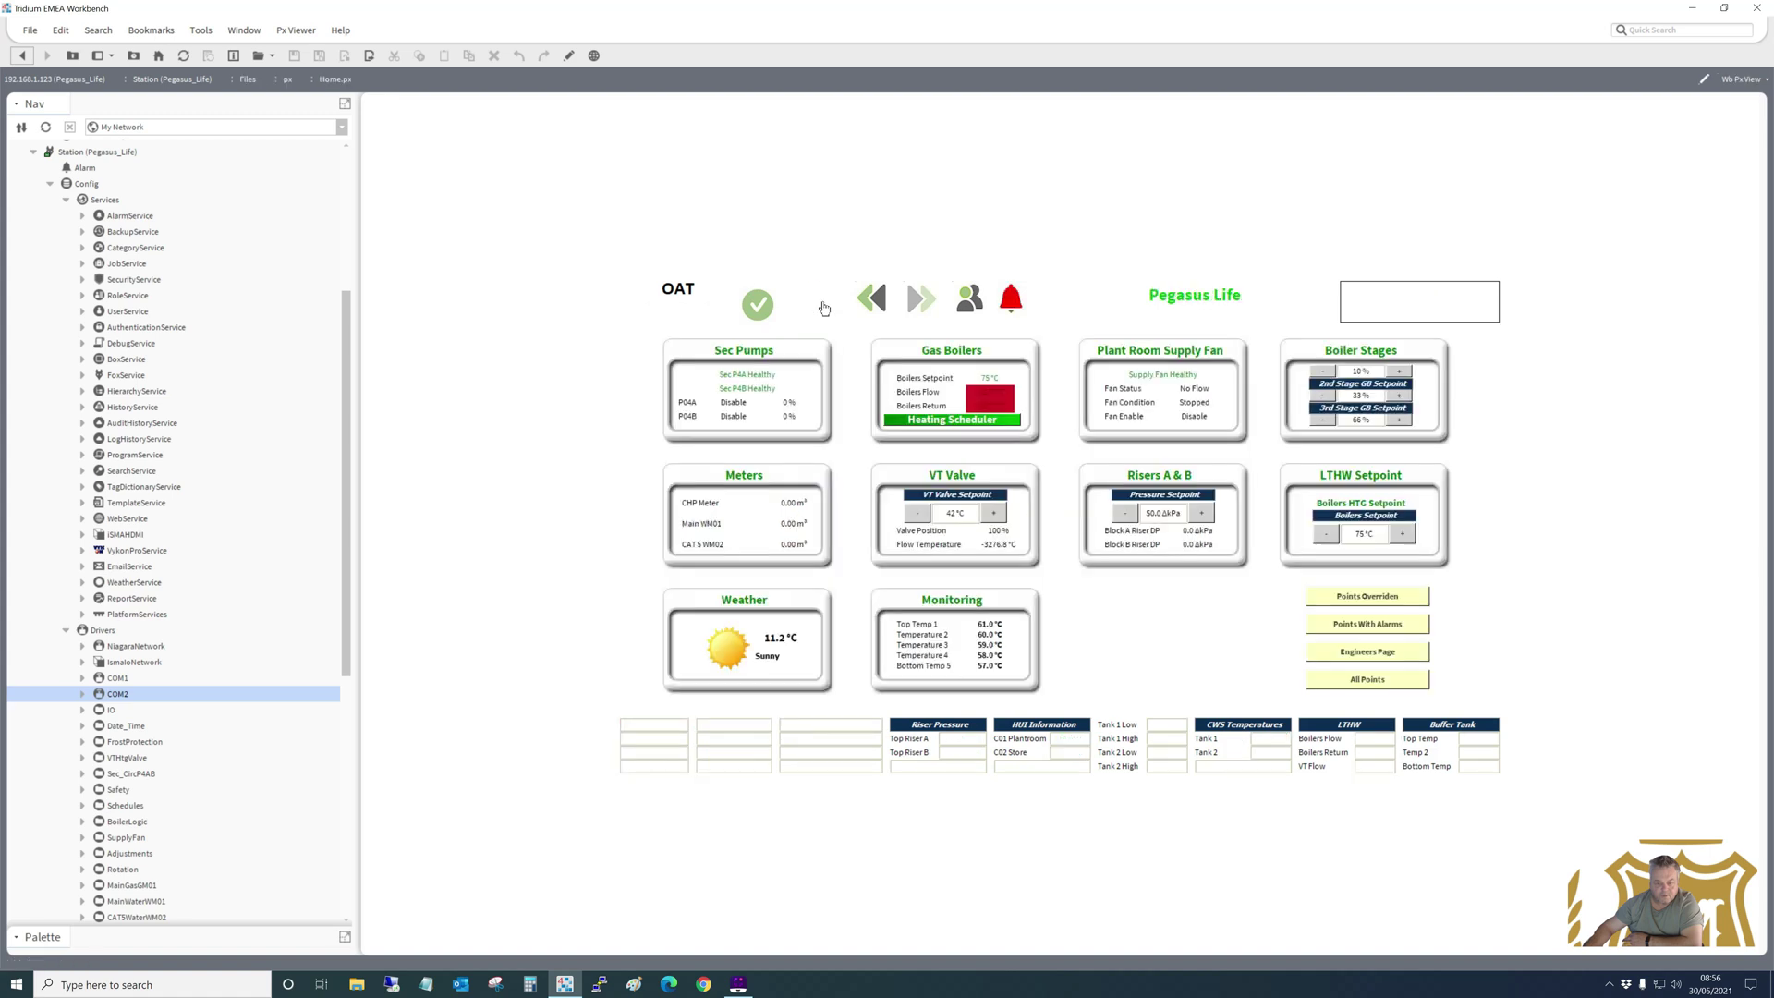
{"action": "left_click", "coordinate": [952, 659]}
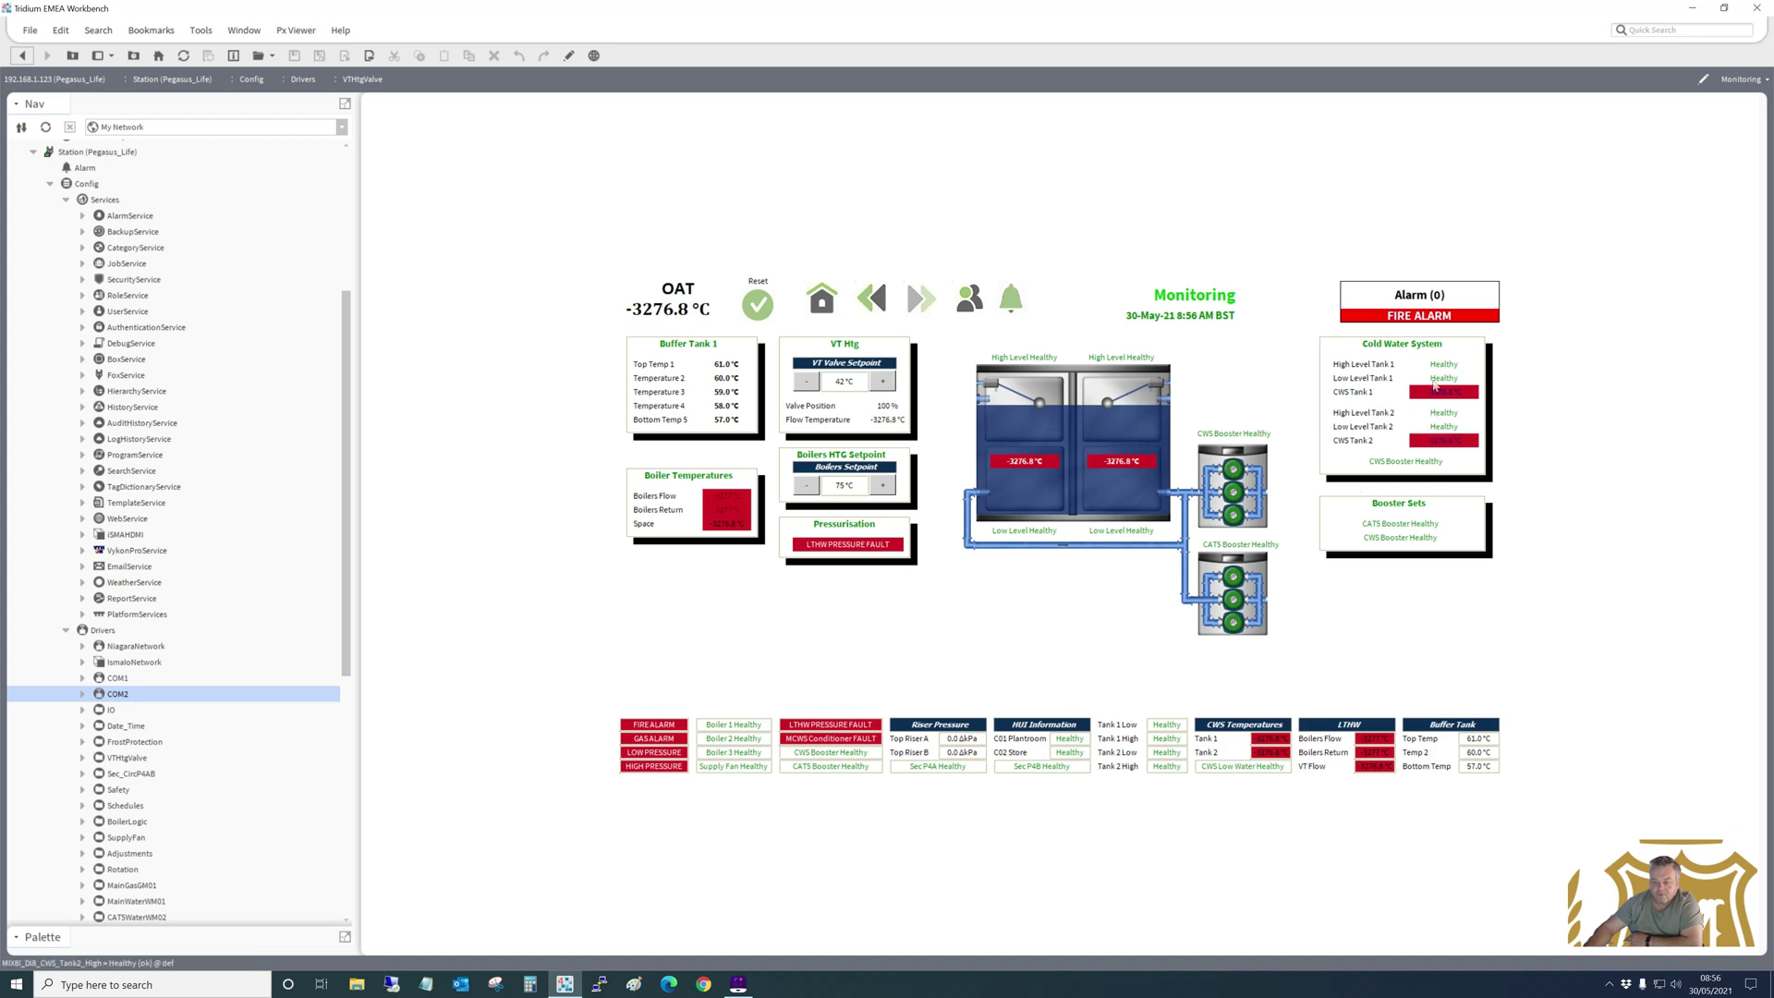
{"action": "left_click", "coordinate": [823, 305]}
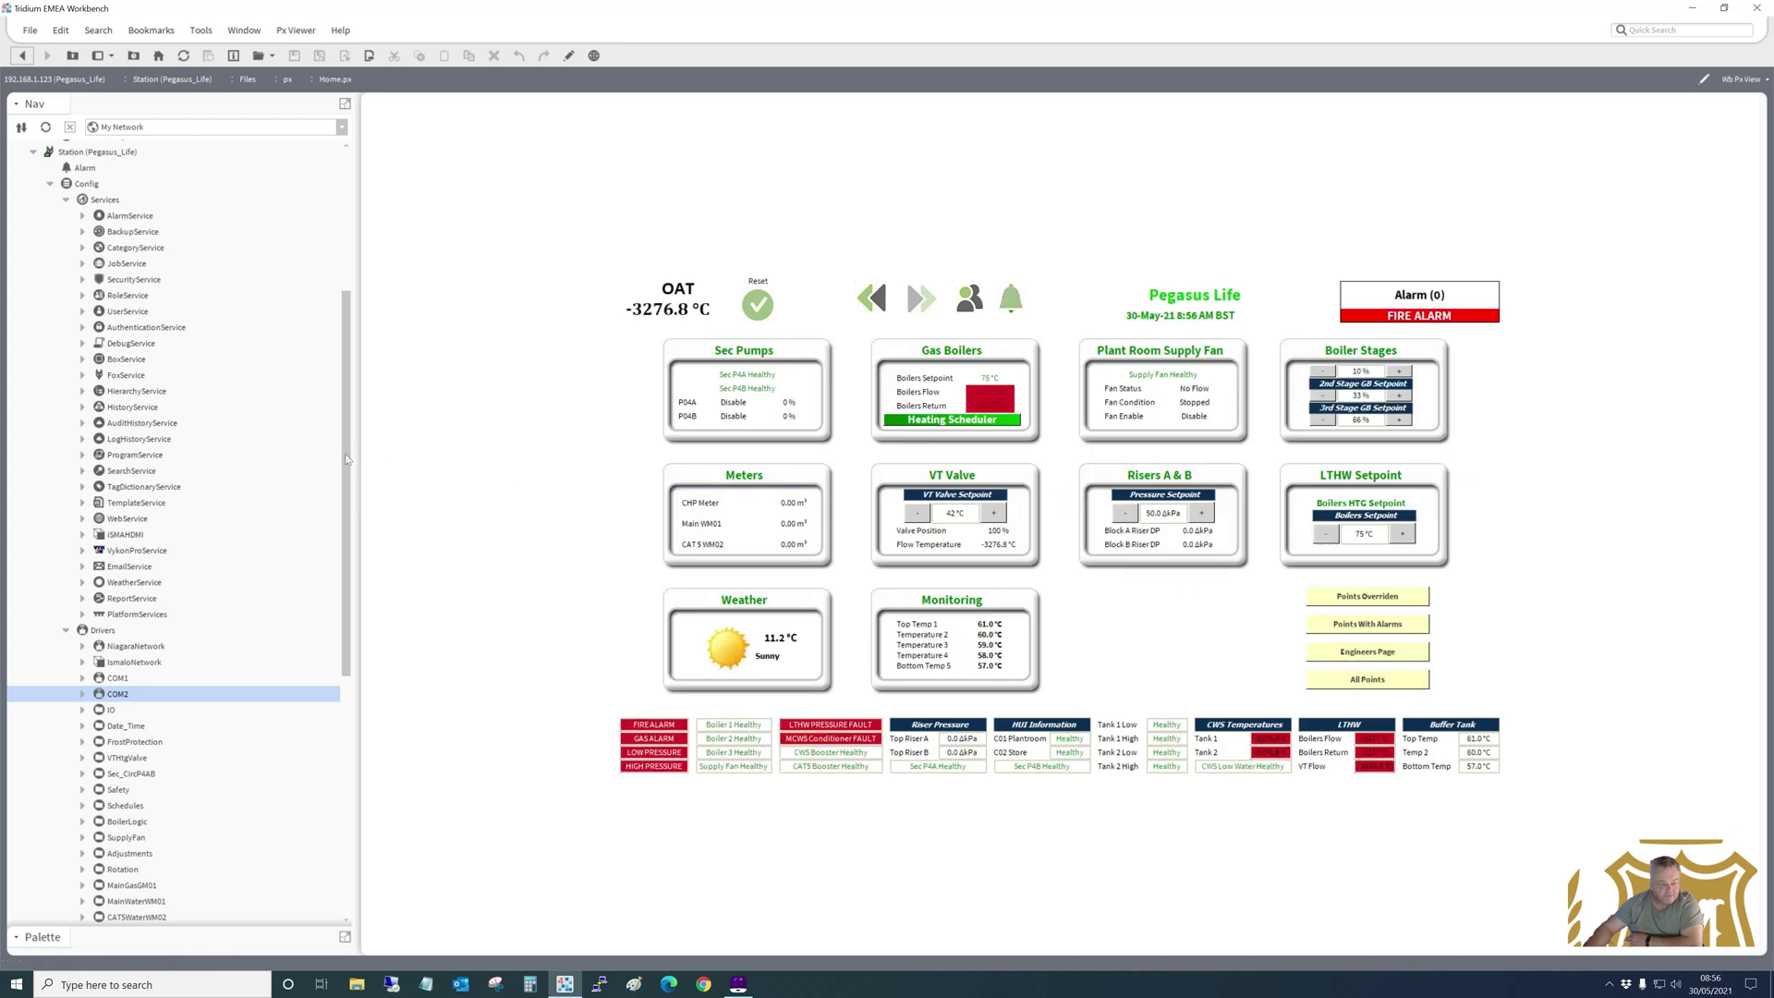
Expand the IsmaIoNetwork driver and its IsmaIoDevice, and open the device's wire sheet to view its I/O points.
{"action": "left_click_drag", "start_coordinate": [347, 460], "coordinate": [359, 525]}
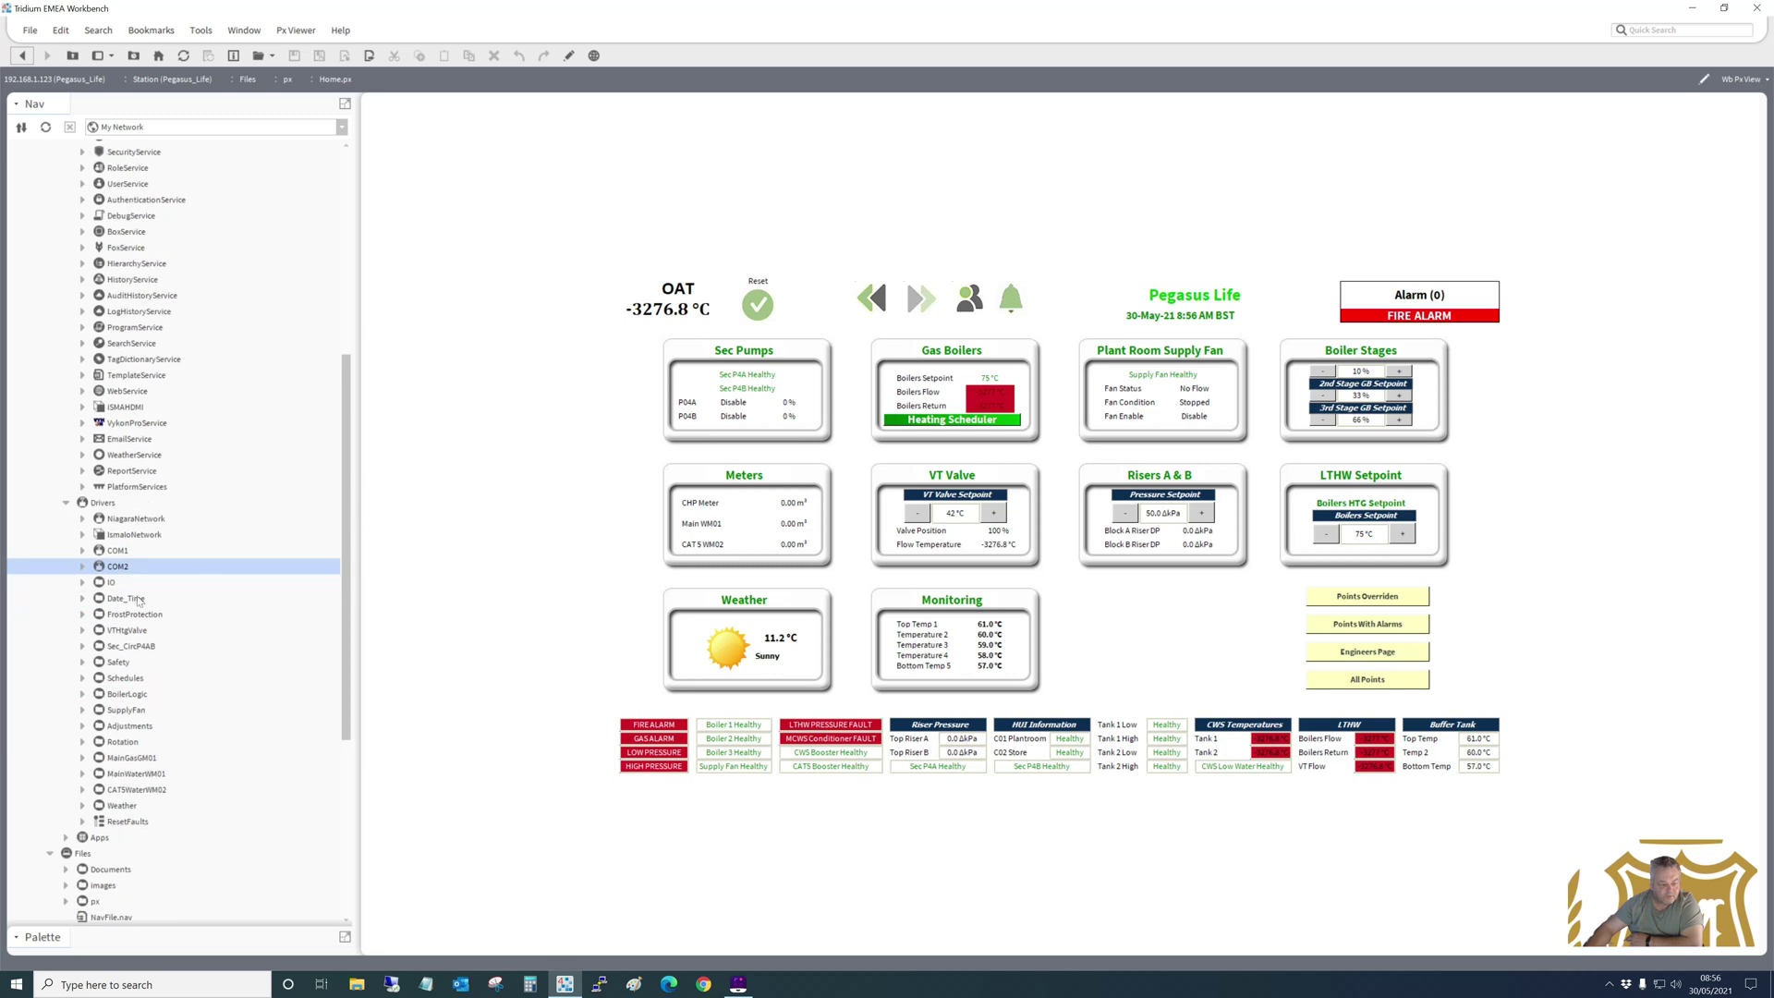
{"action": "left_click", "coordinate": [105, 584]}
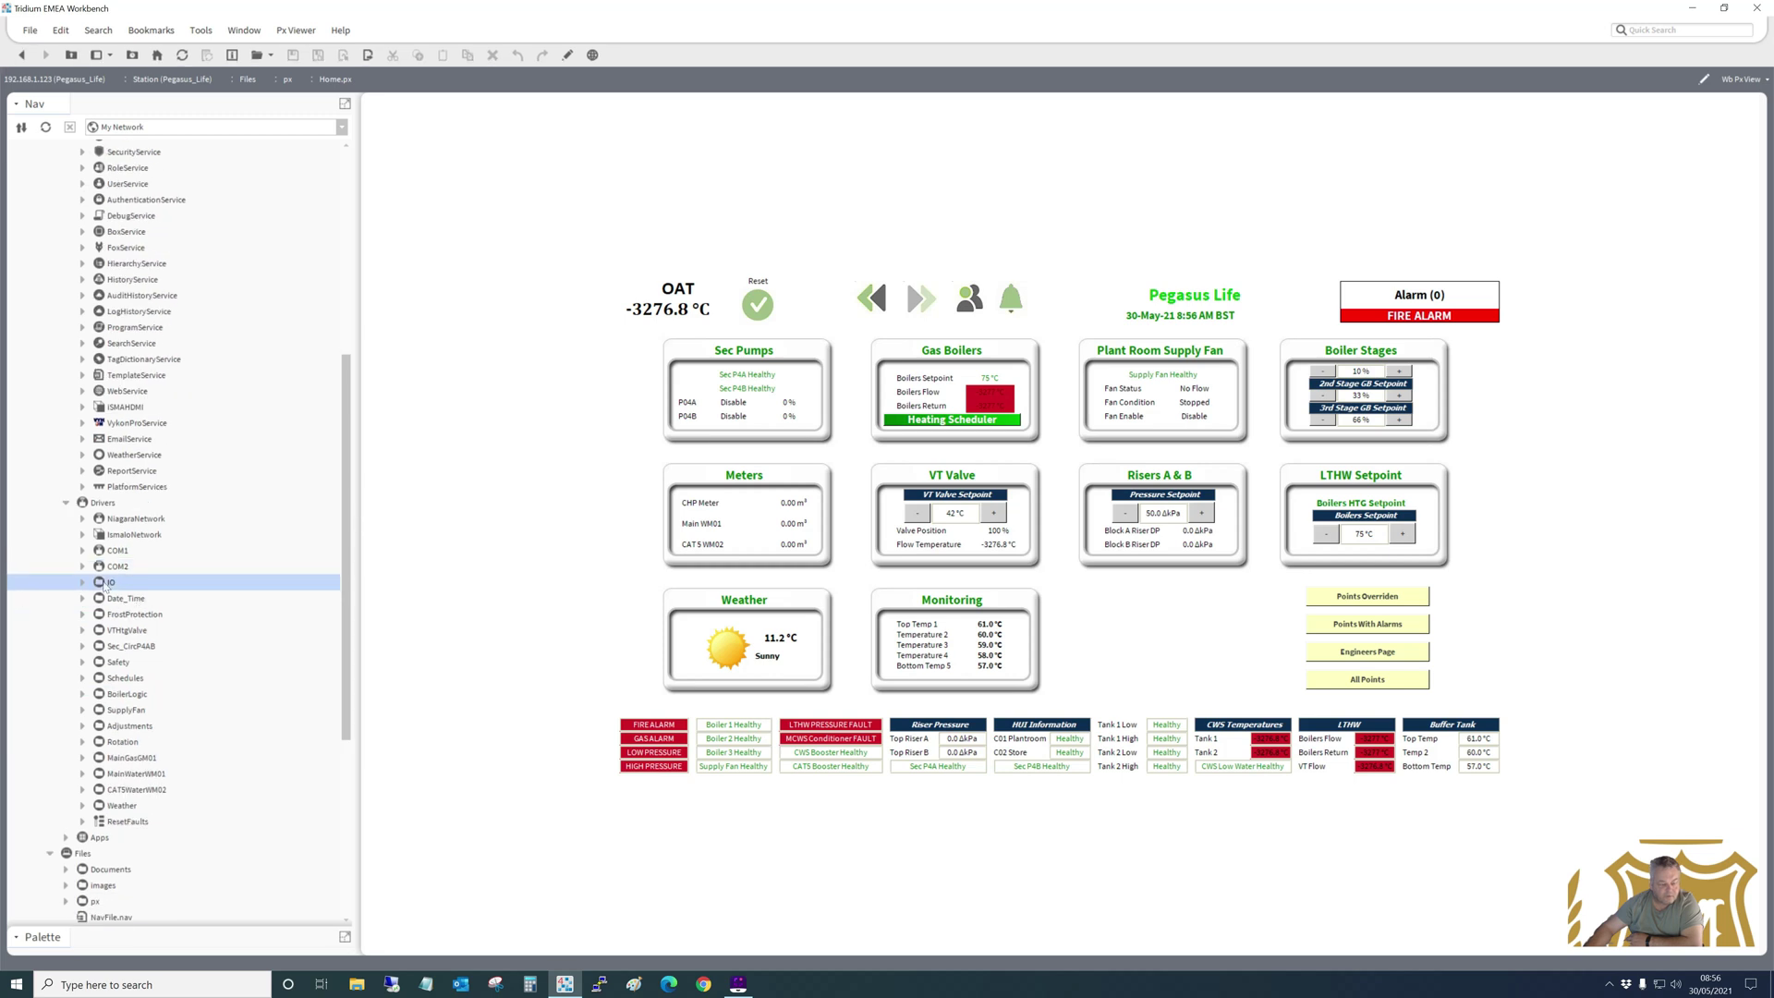
{"action": "right_click", "coordinate": [104, 585]}
{"action": "left_click", "coordinate": [66, 582]}
{"action": "left_click", "coordinate": [82, 535]}
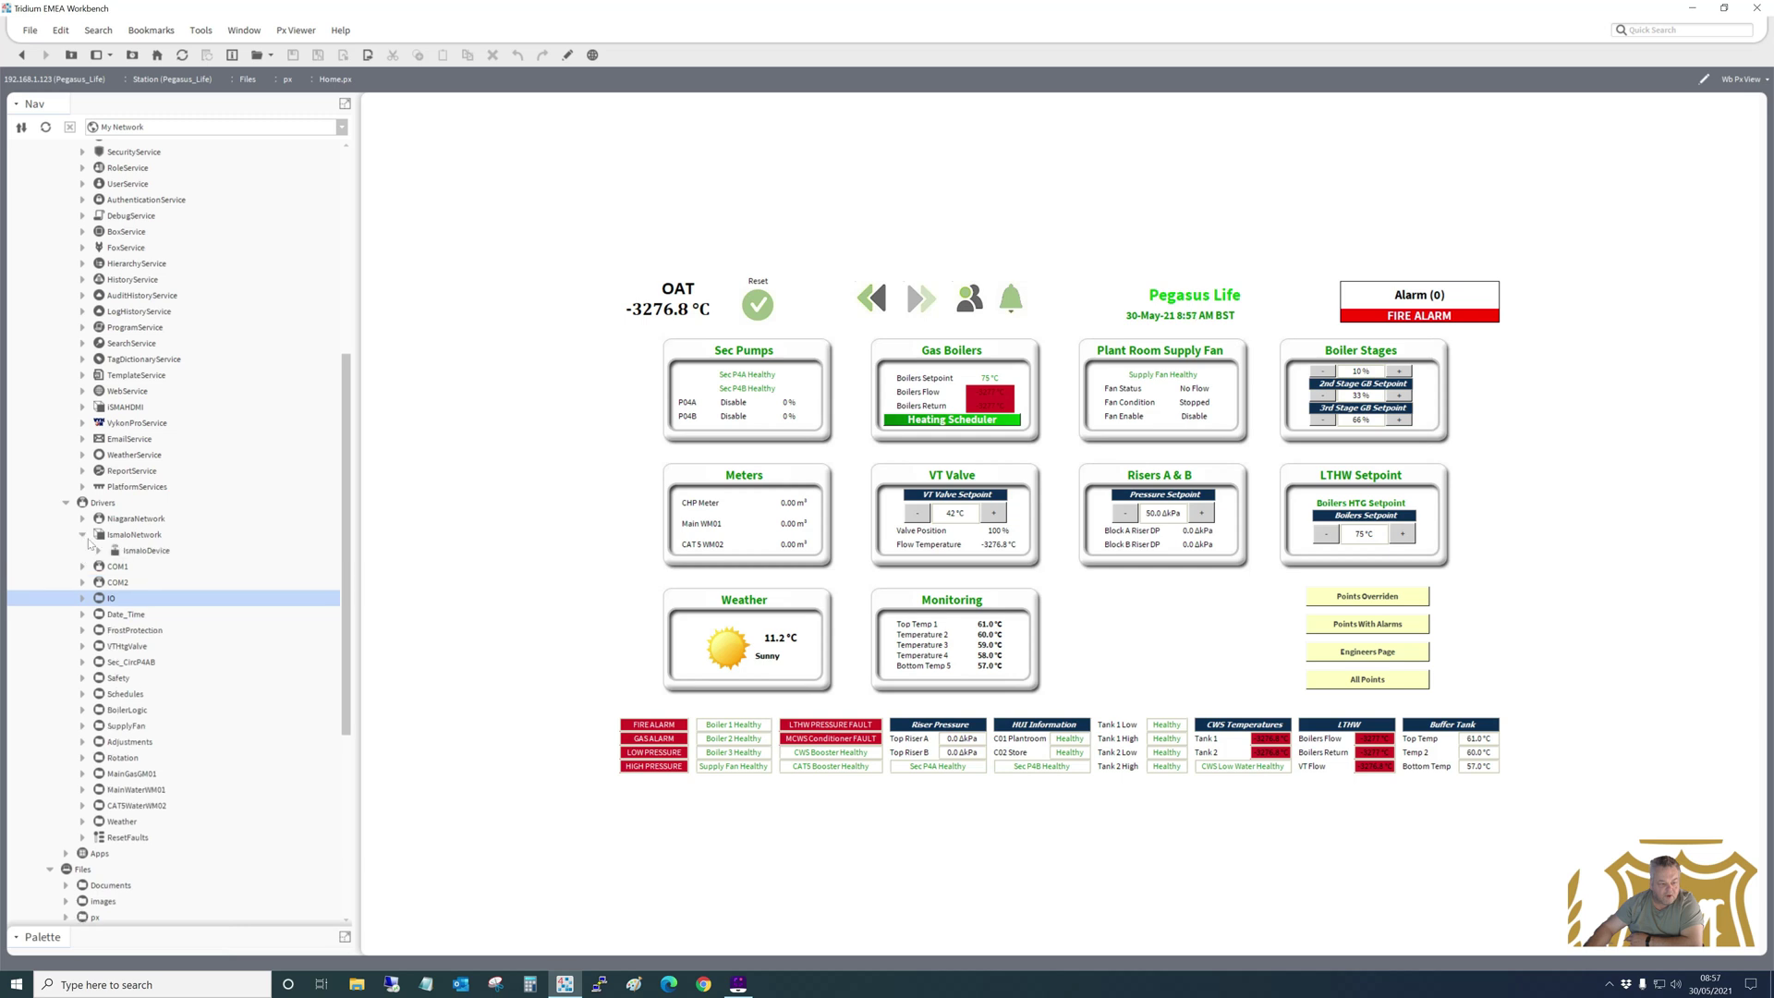
{"action": "left_click", "coordinate": [99, 551]}
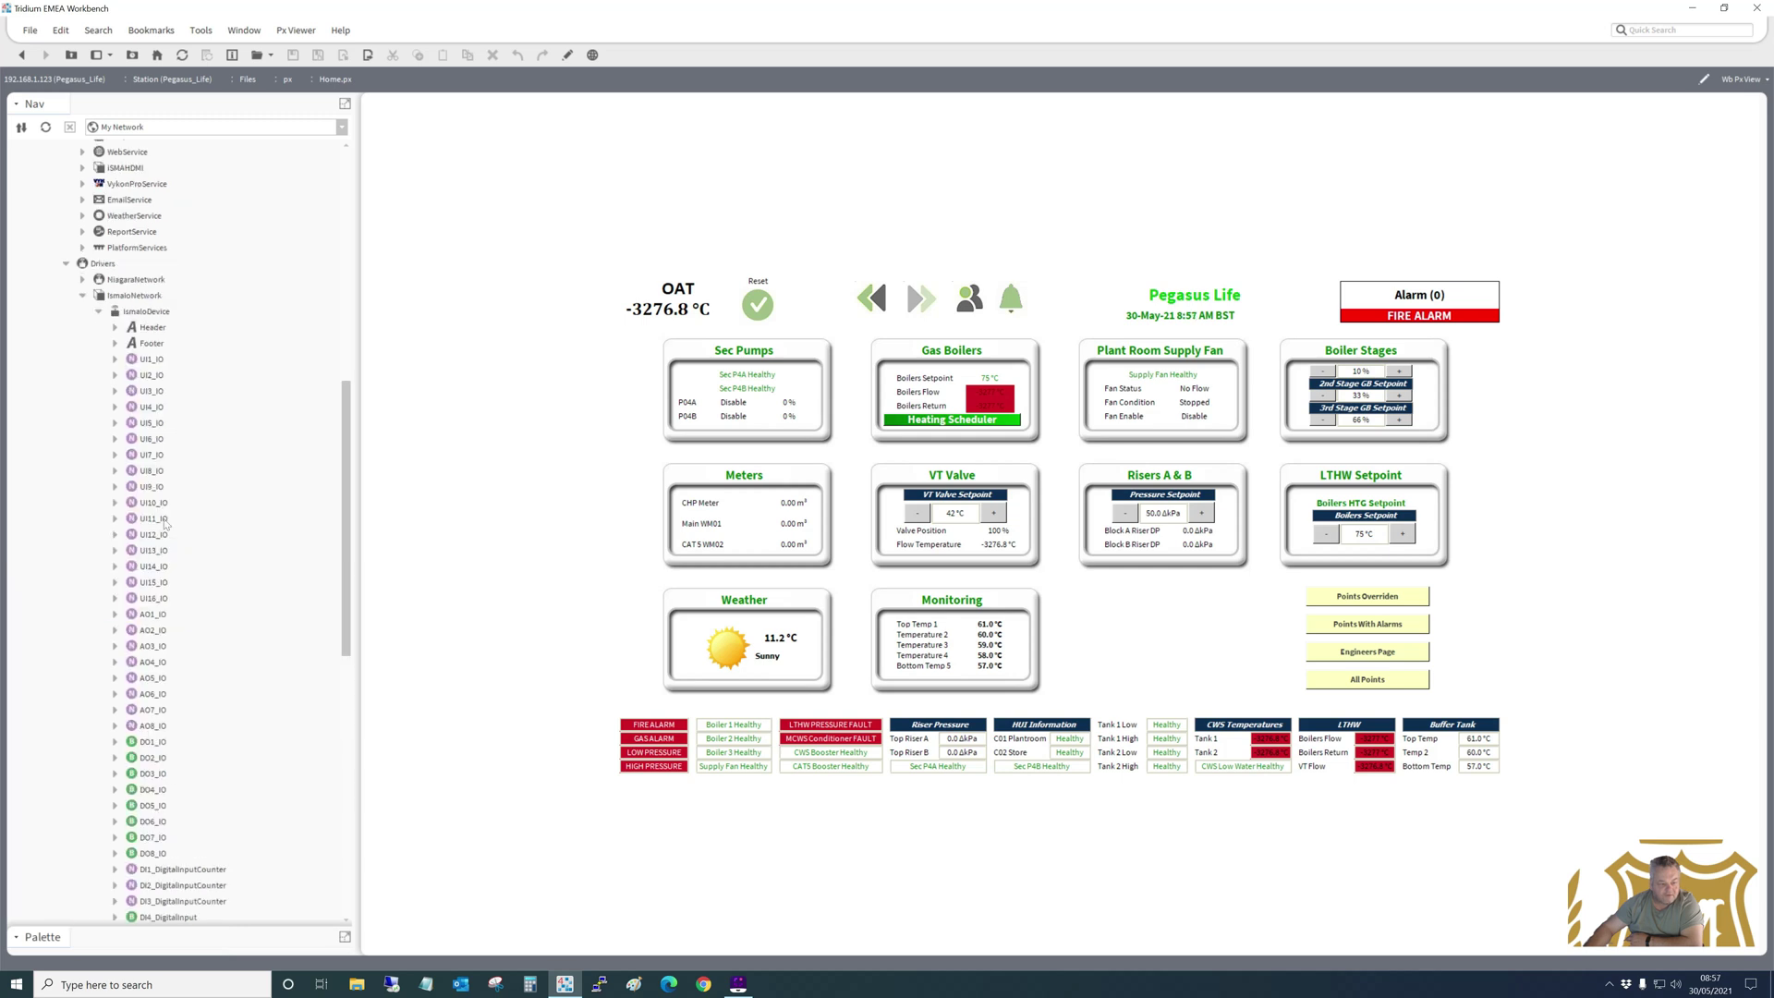
{"action": "right_click", "coordinate": [146, 312]}
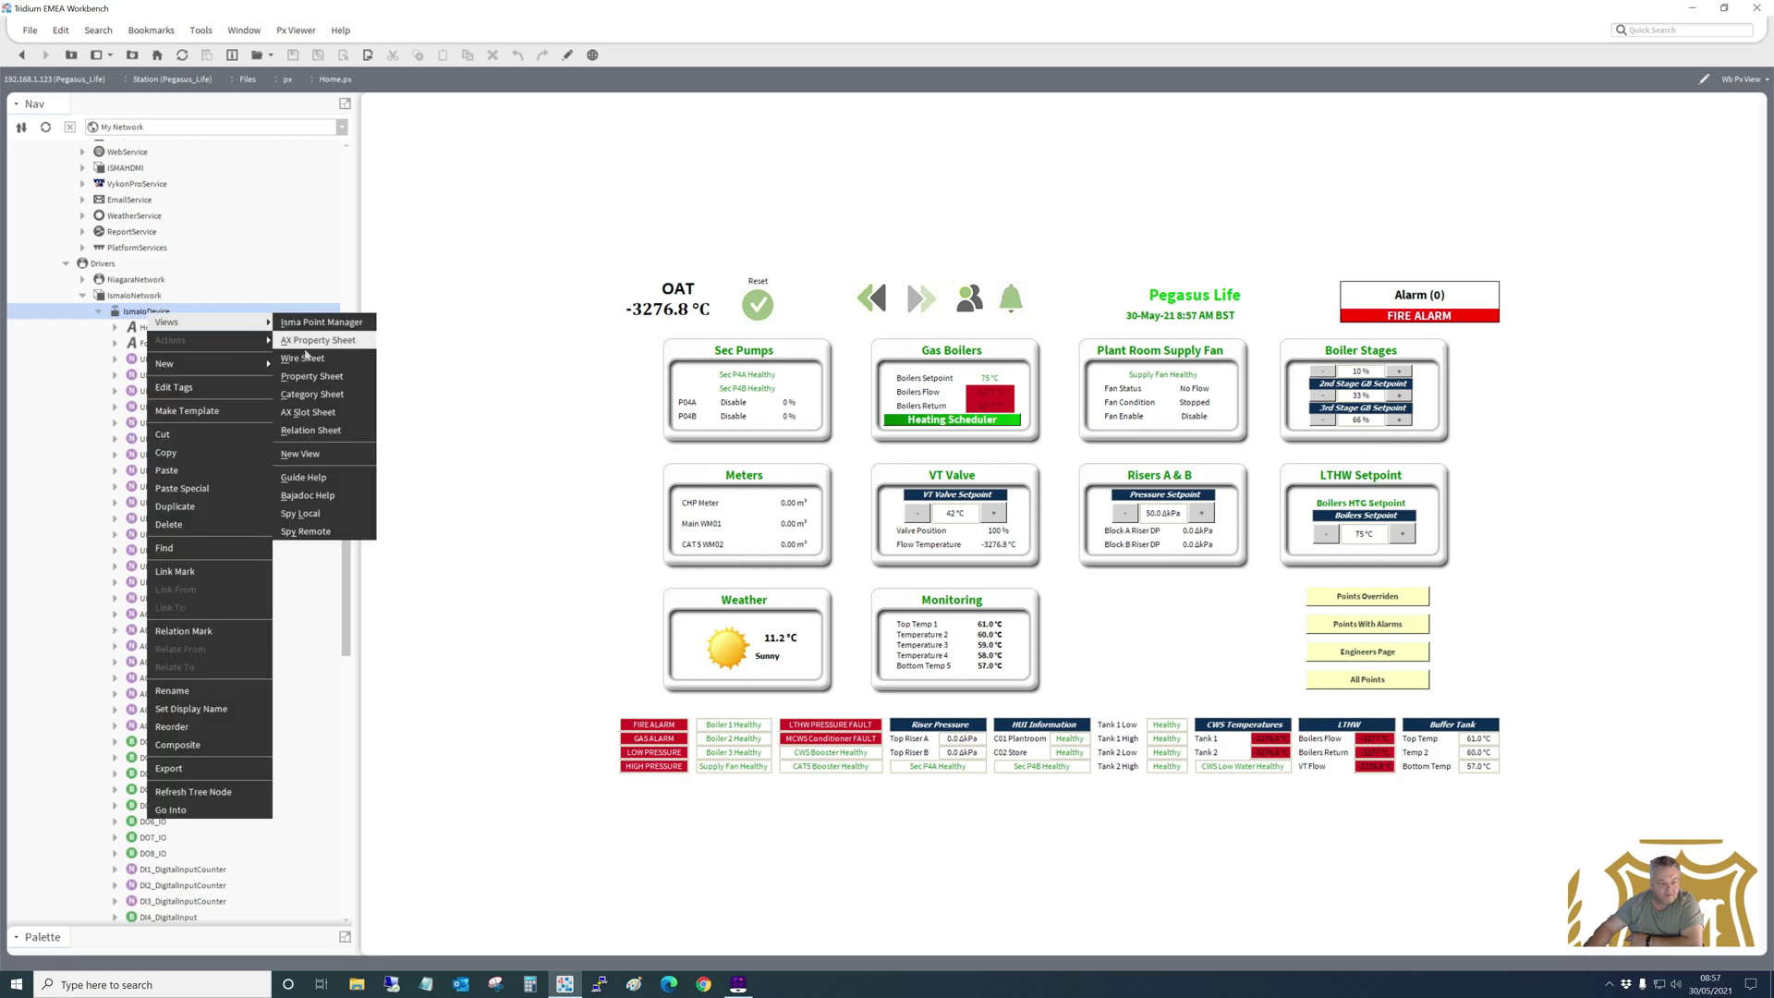
{"action": "left_click", "coordinate": [308, 359]}
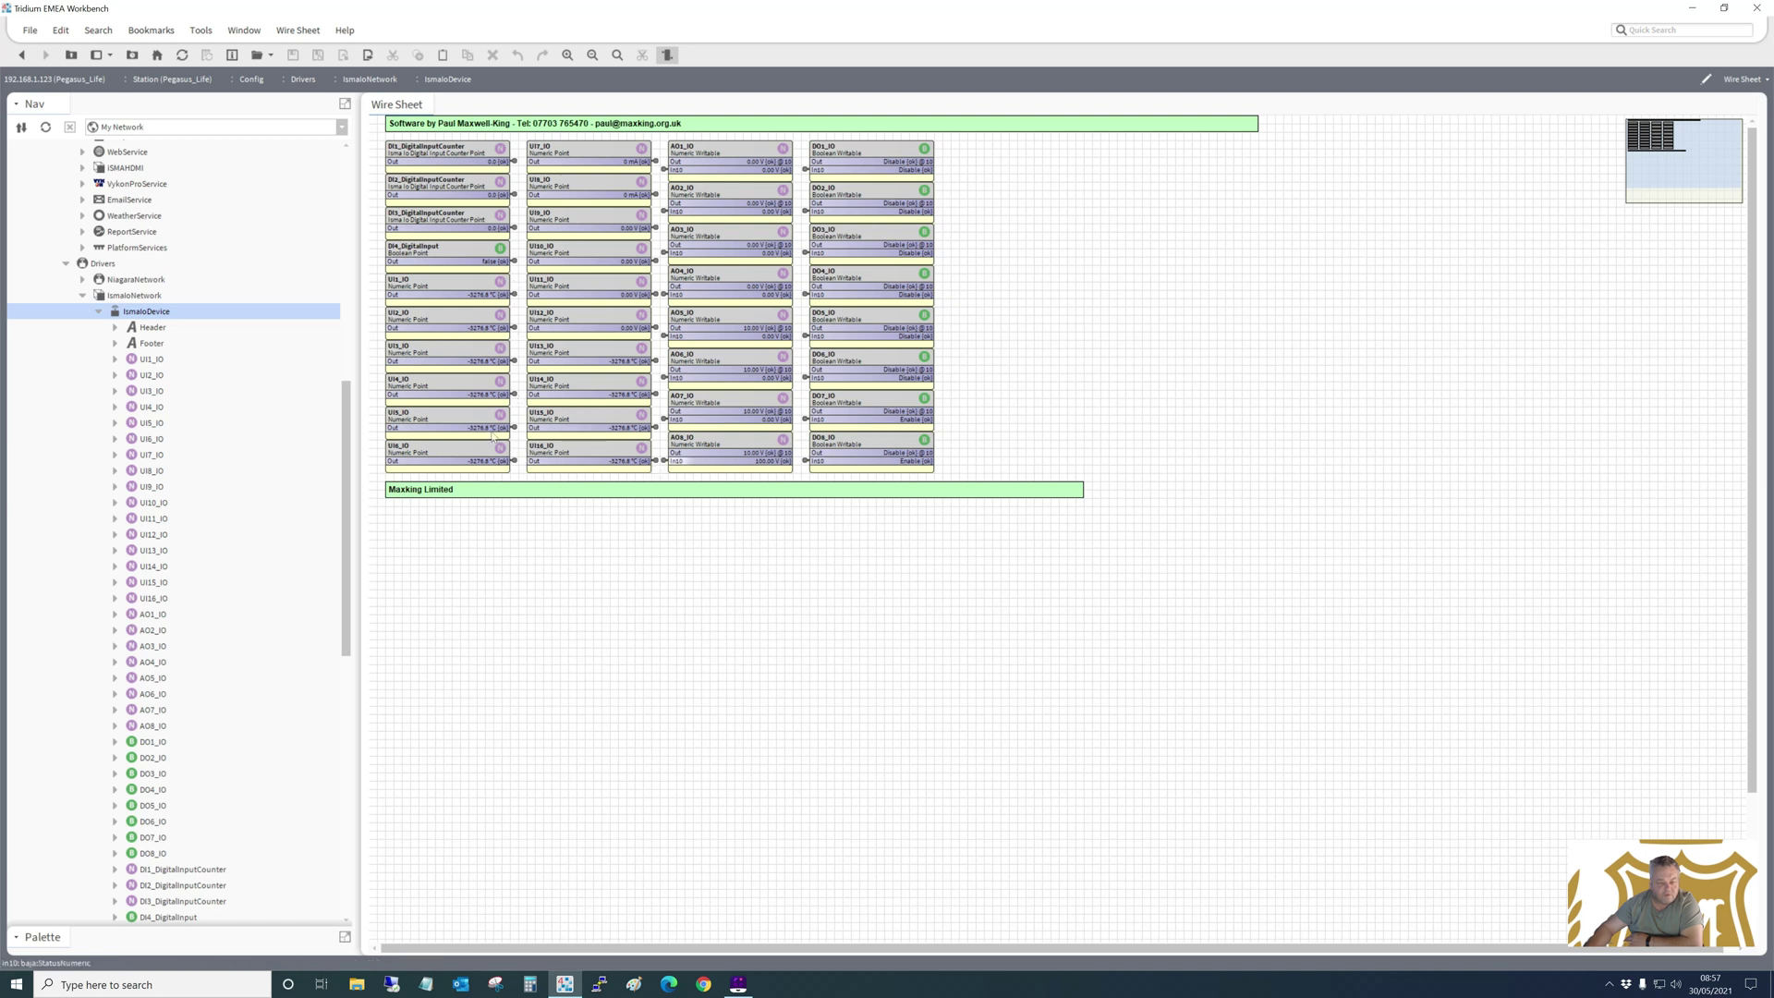
Expand both ISMA devices under the COM2 network and open the points of the first device.
{"action": "left_click", "coordinate": [99, 313]}
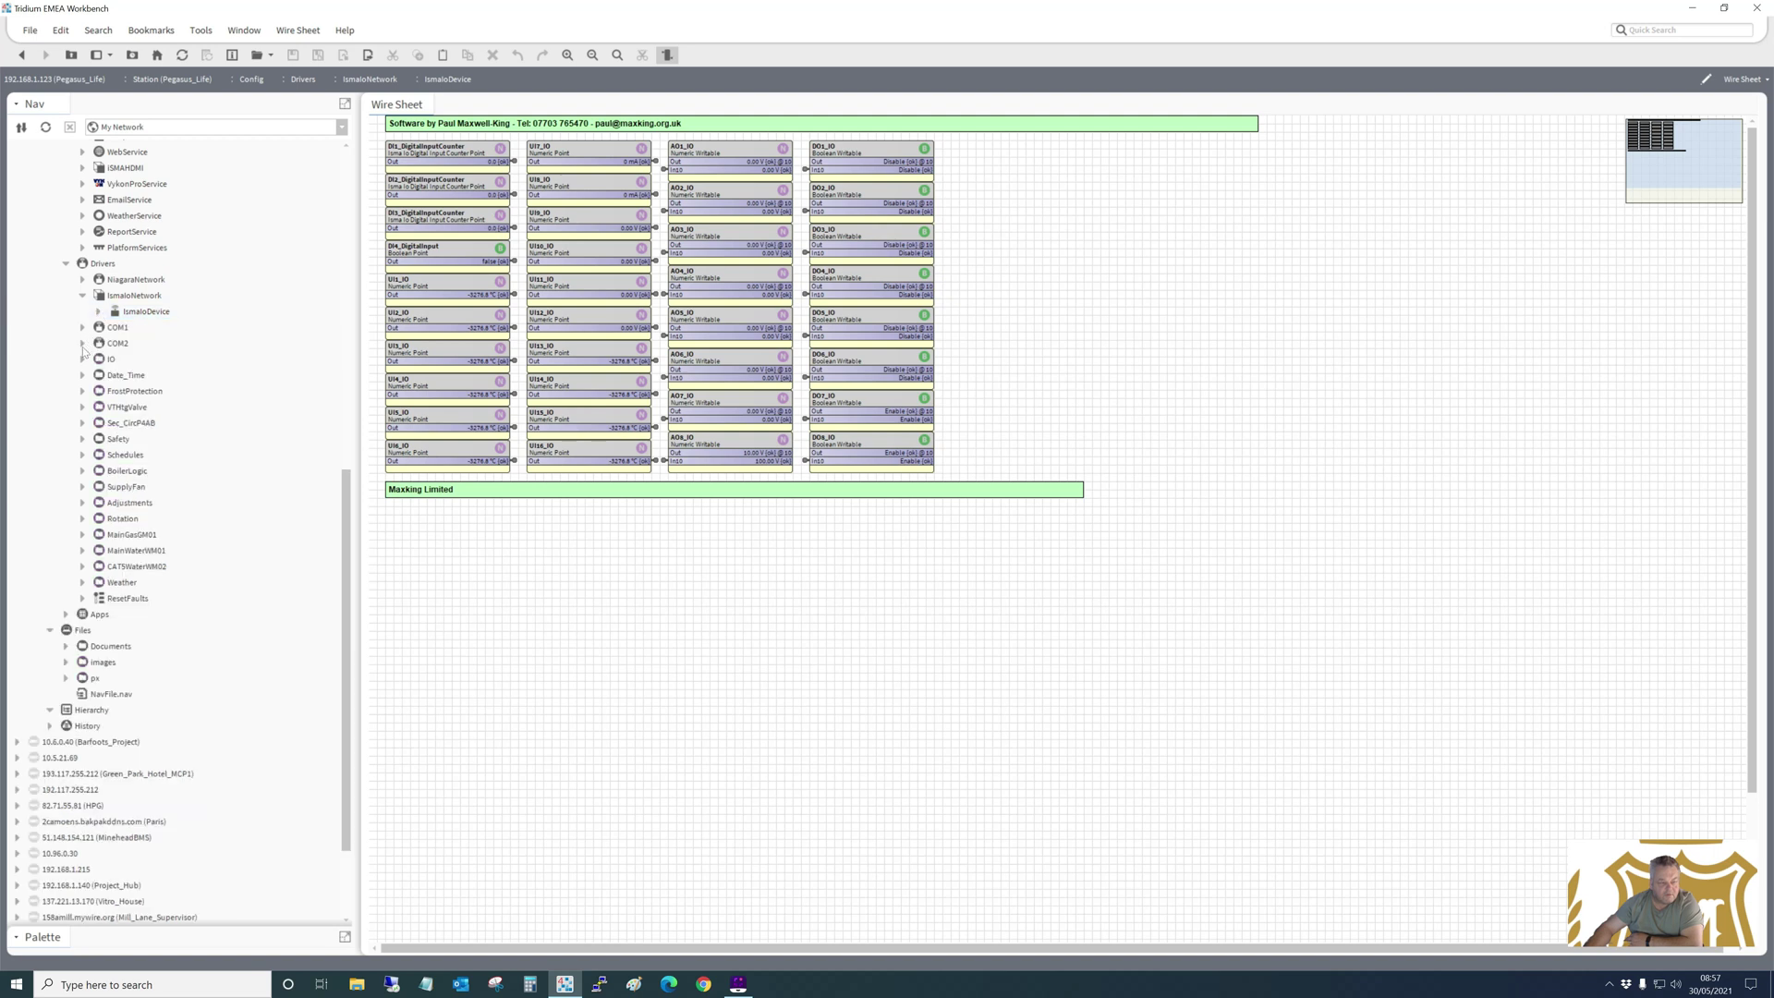
{"action": "left_click", "coordinate": [83, 343]}
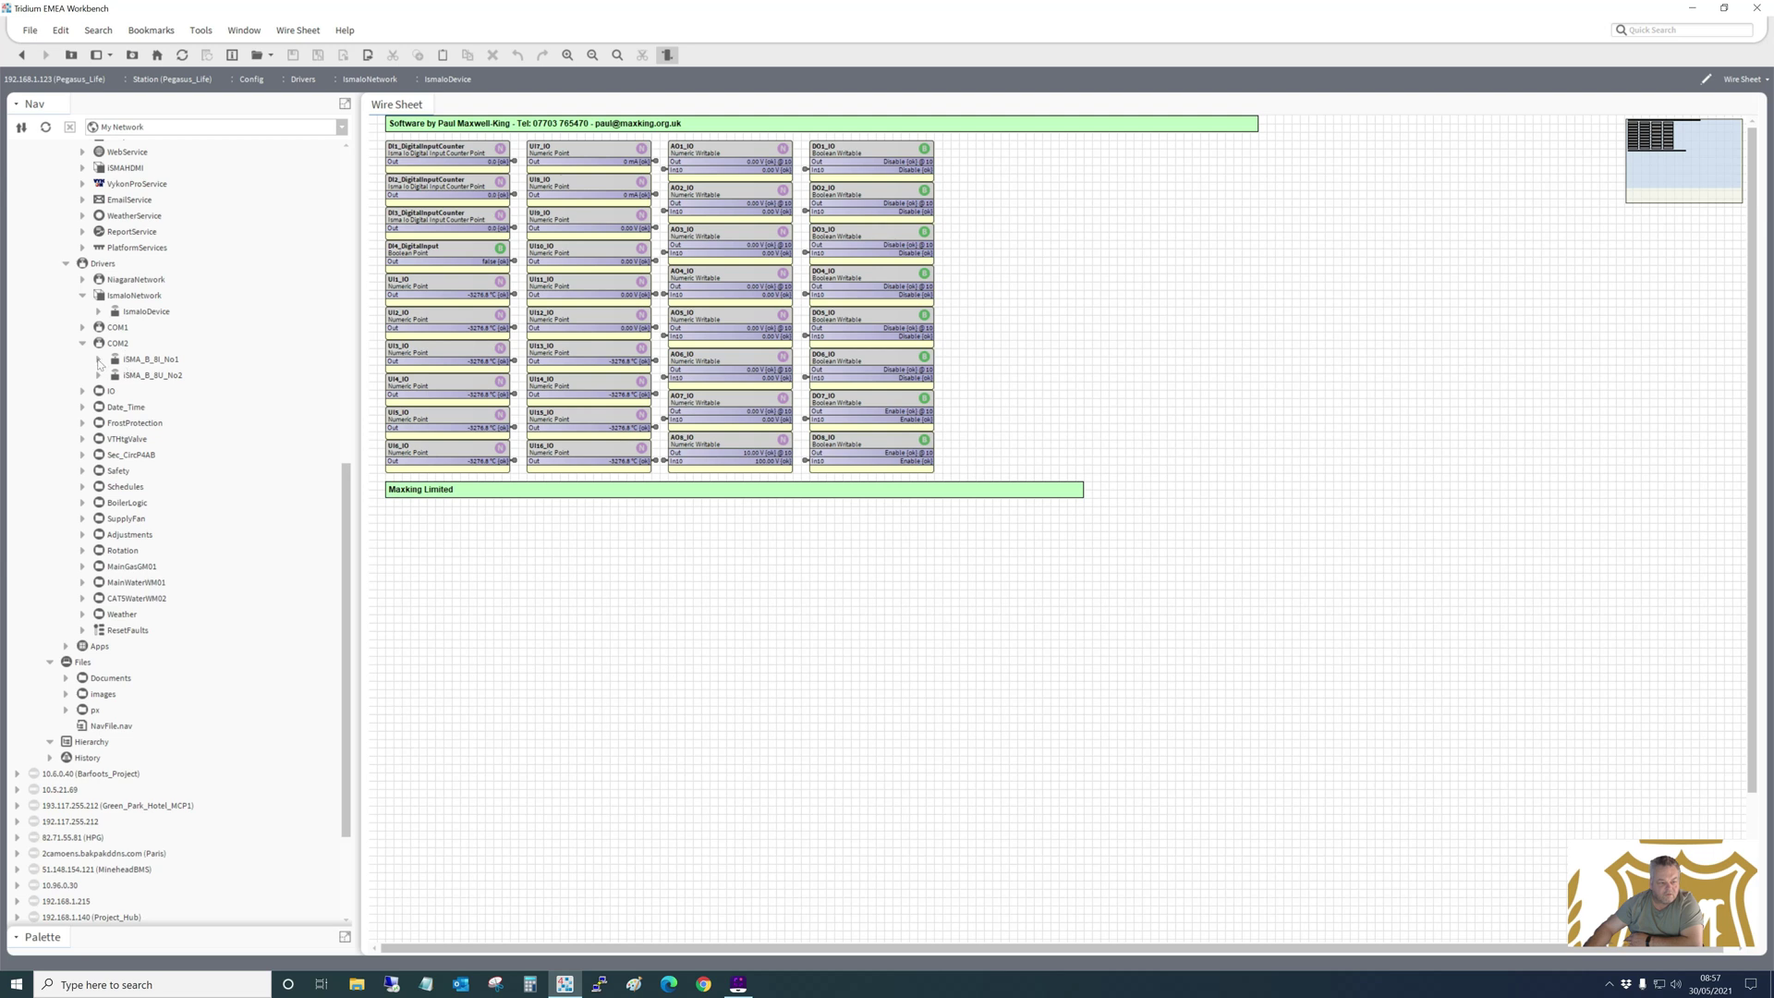
{"action": "left_click", "coordinate": [99, 359]}
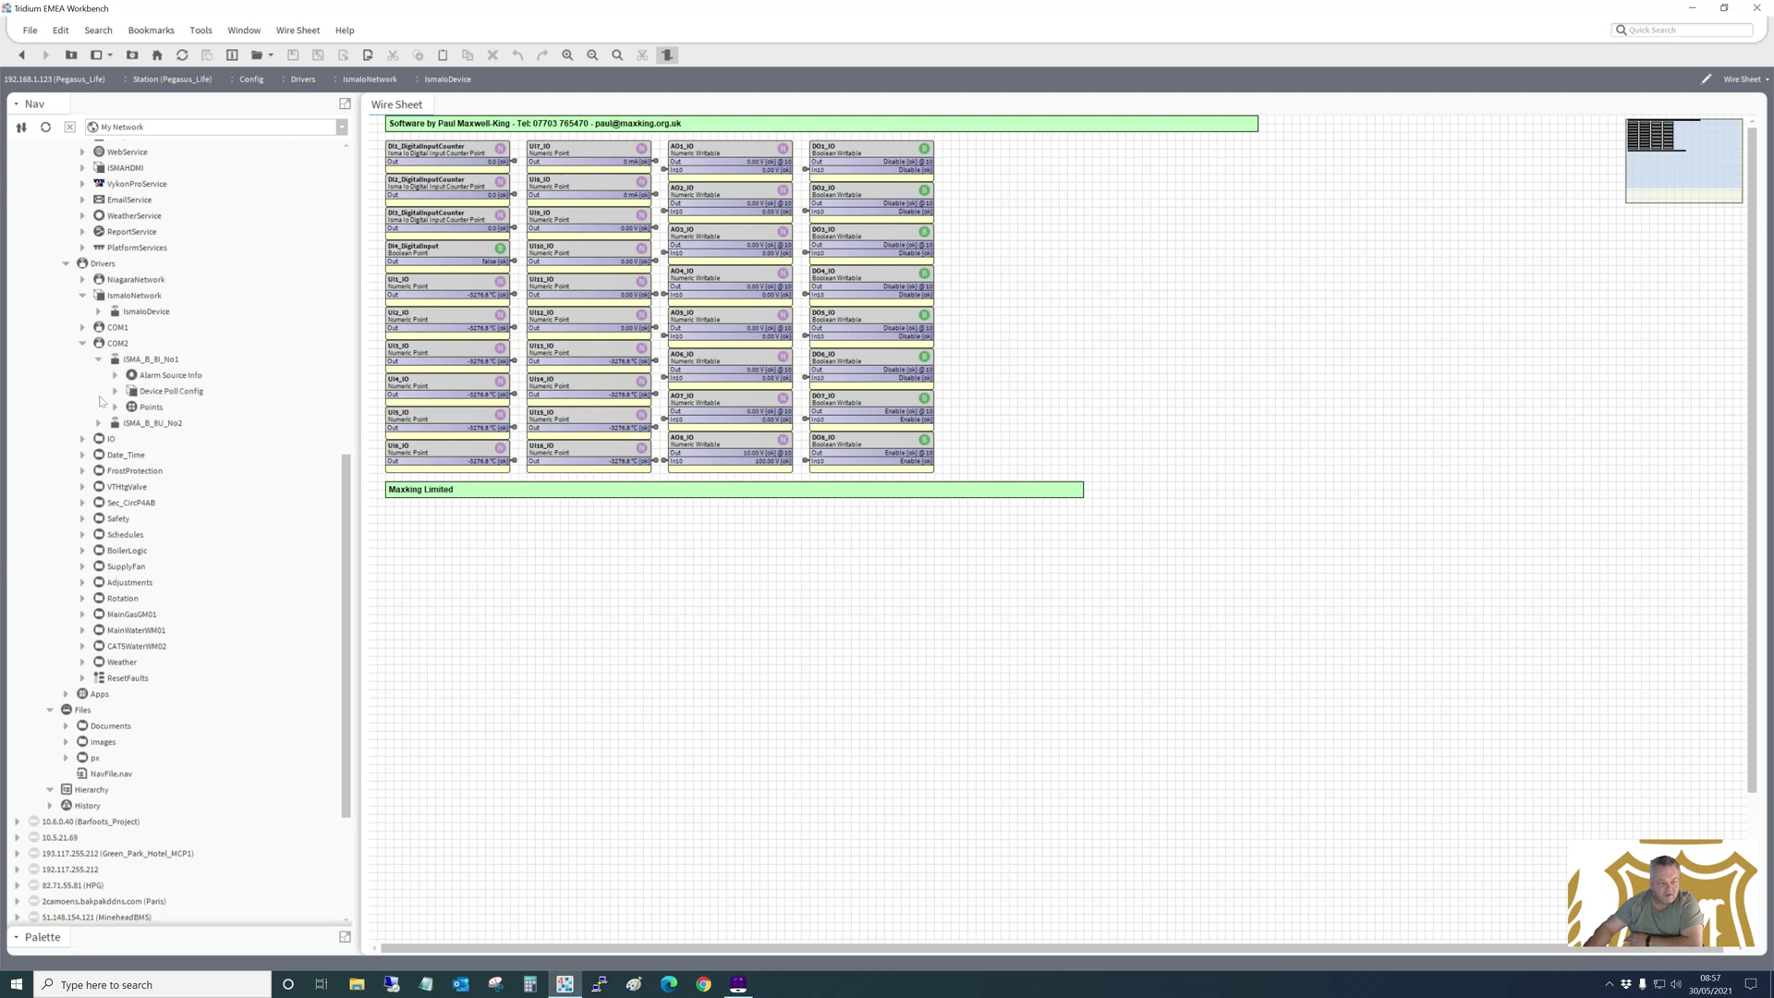
{"action": "left_click", "coordinate": [98, 424]}
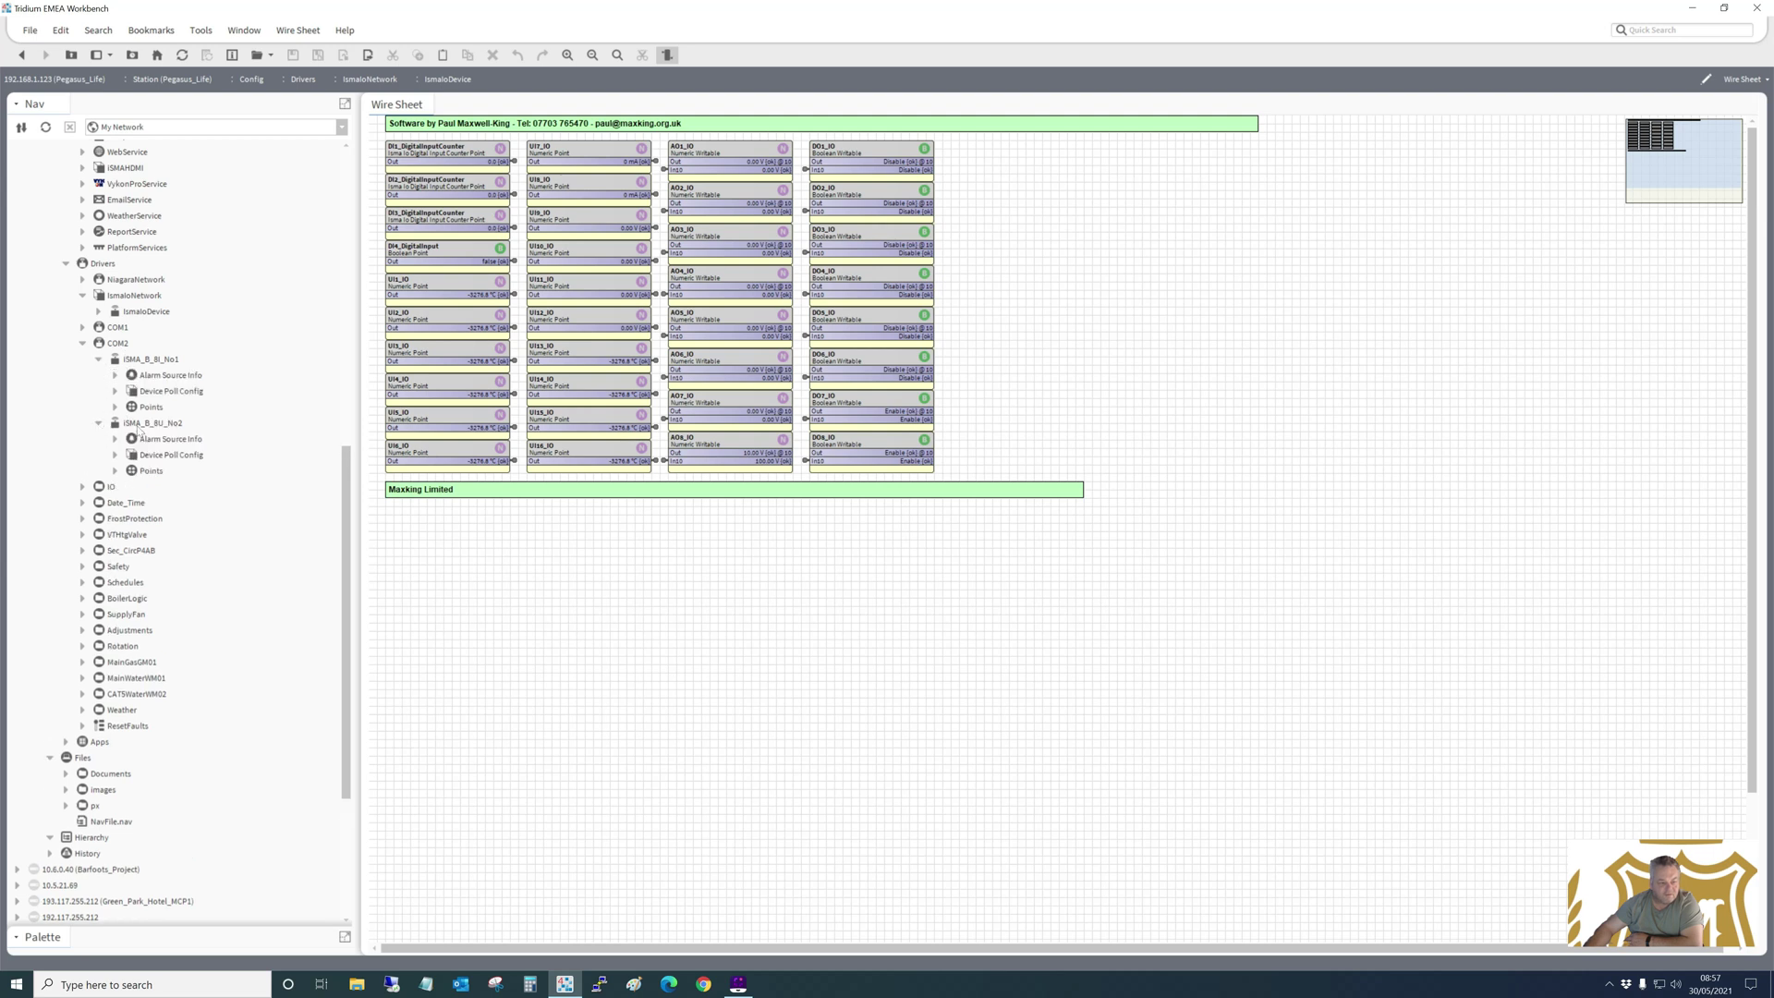
{"action": "left_click", "coordinate": [153, 411]}
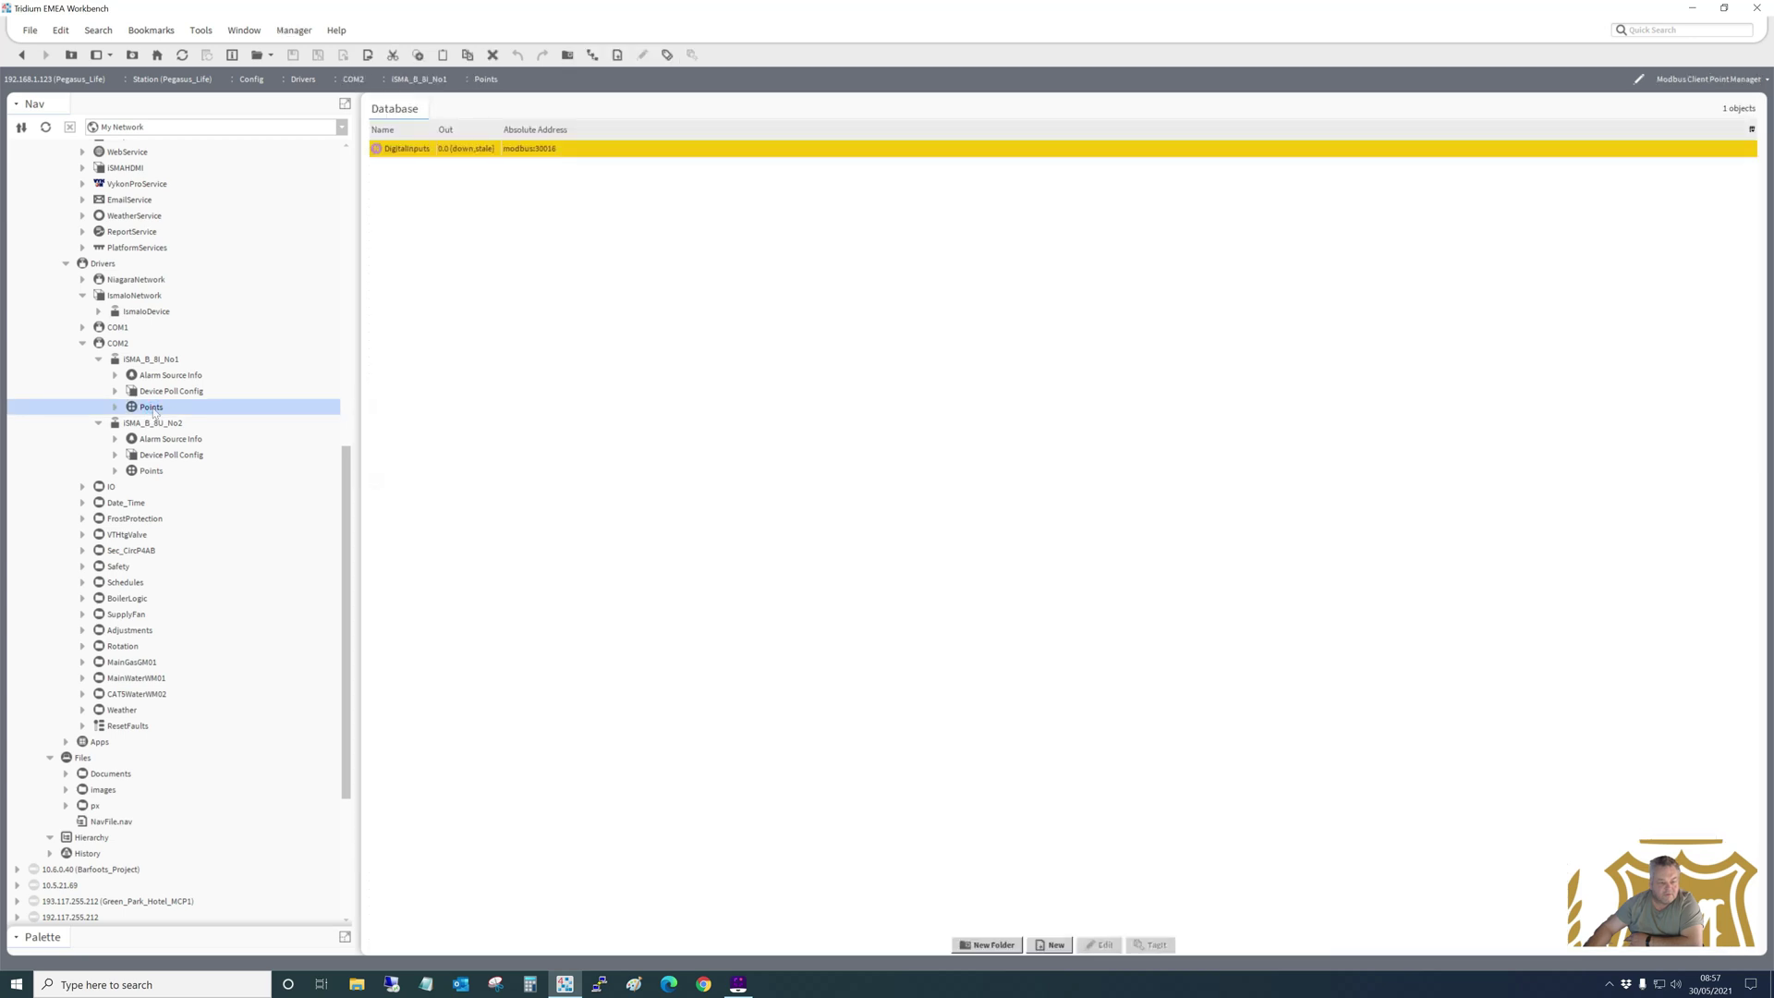
View the wire sheets of the points under both ISMA devices on the COM2 network, one after the other.
{"action": "right_click", "coordinate": [154, 412]}
{"action": "mouse_move", "coordinate": [213, 416]}
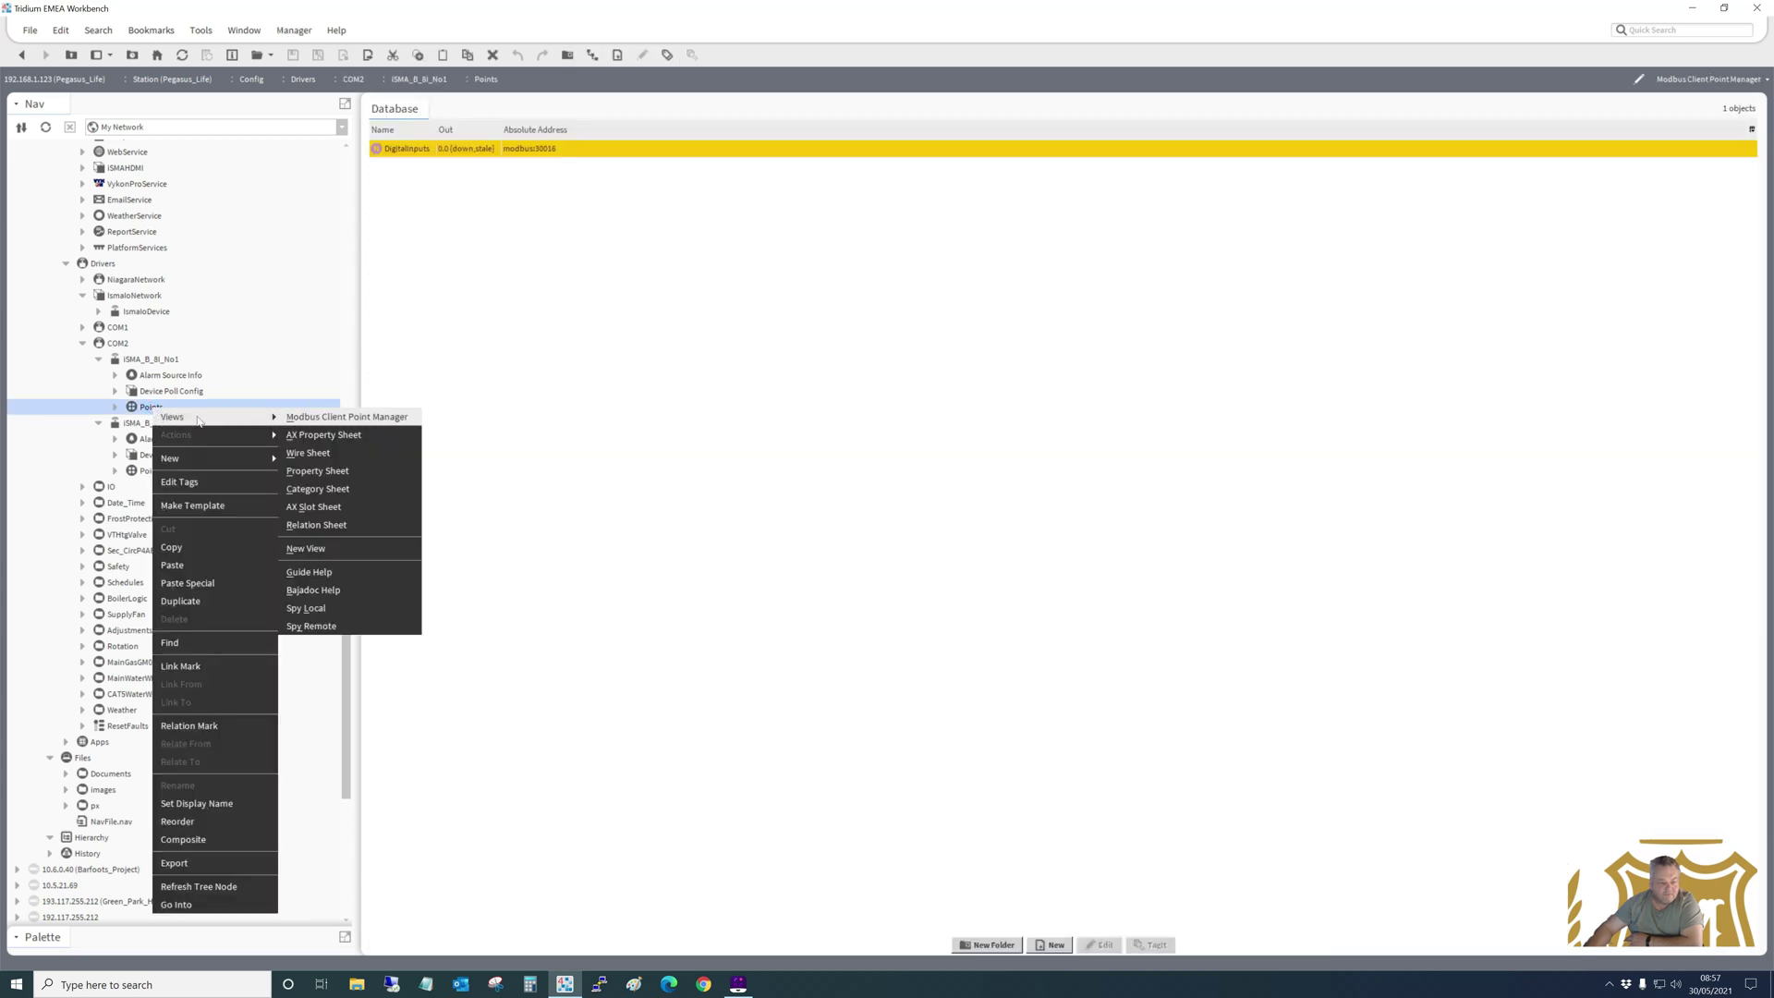
{"action": "left_click", "coordinate": [308, 453]}
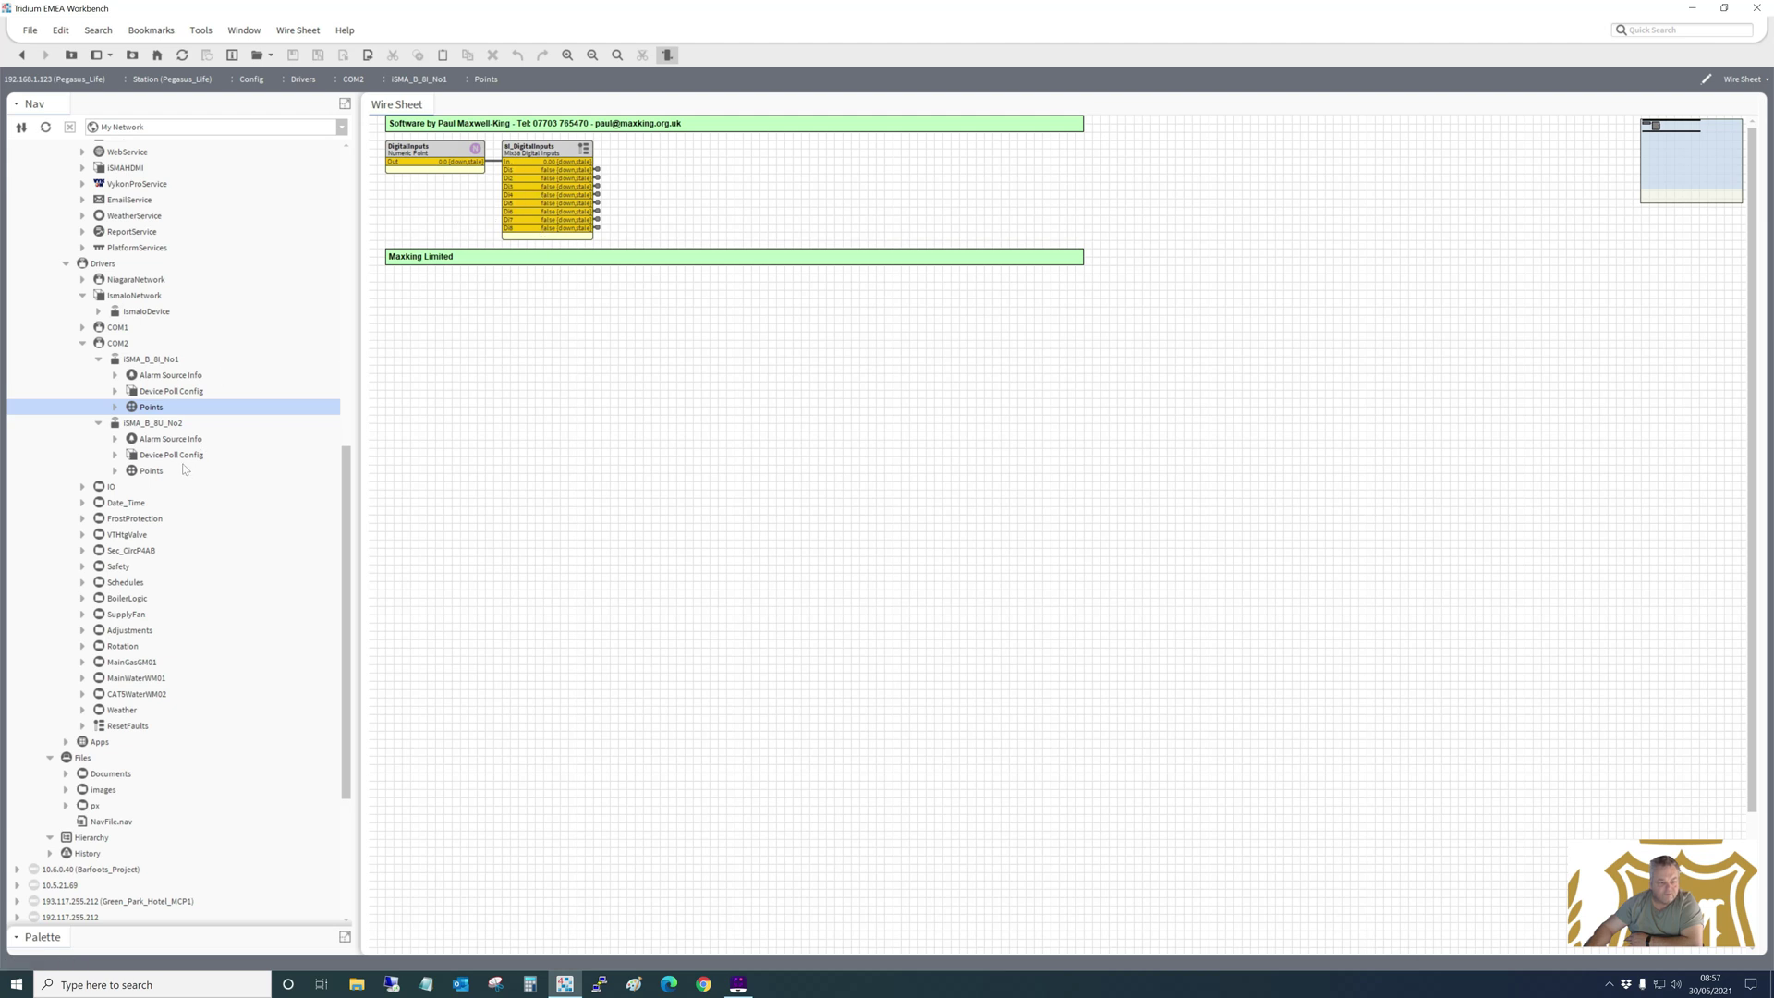
{"action": "right_click", "coordinate": [153, 472]}
{"action": "mouse_move", "coordinate": [171, 474]}
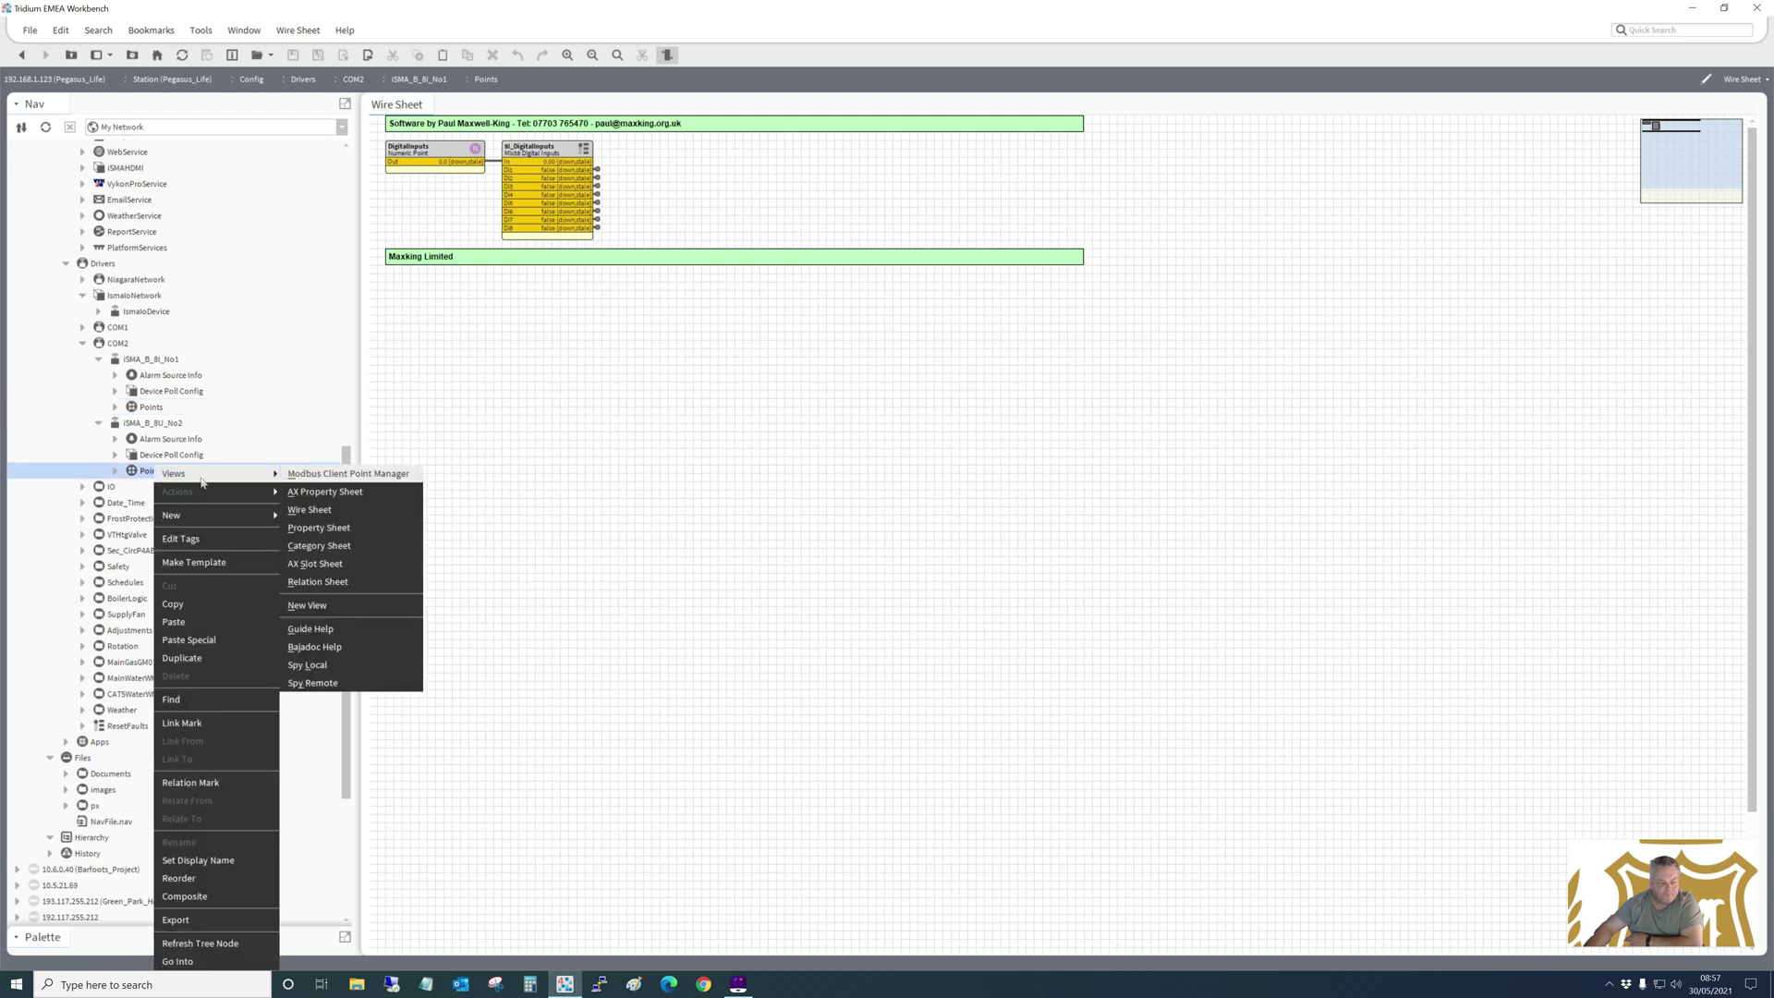
{"action": "left_click", "coordinate": [311, 510]}
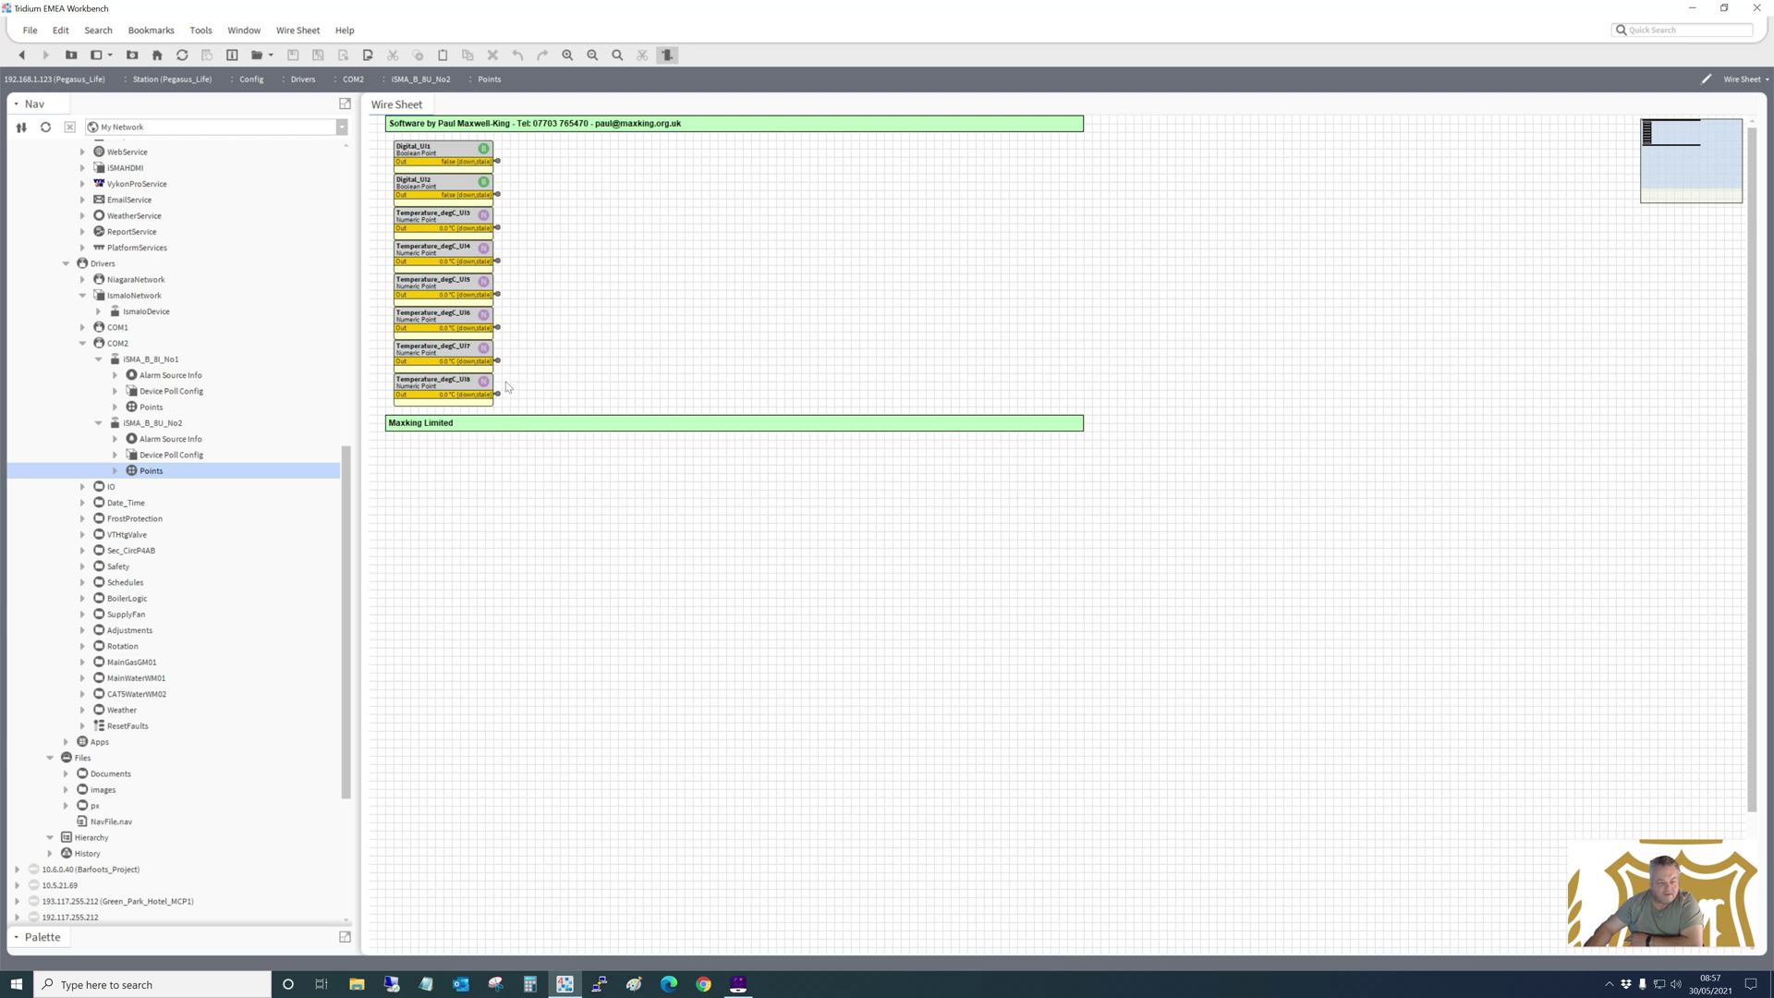
Open the IO folder's wire sheet, and from it the Inputs folder's wire sheet to review the controller and module inputs.
{"action": "left_click", "coordinate": [110, 487]}
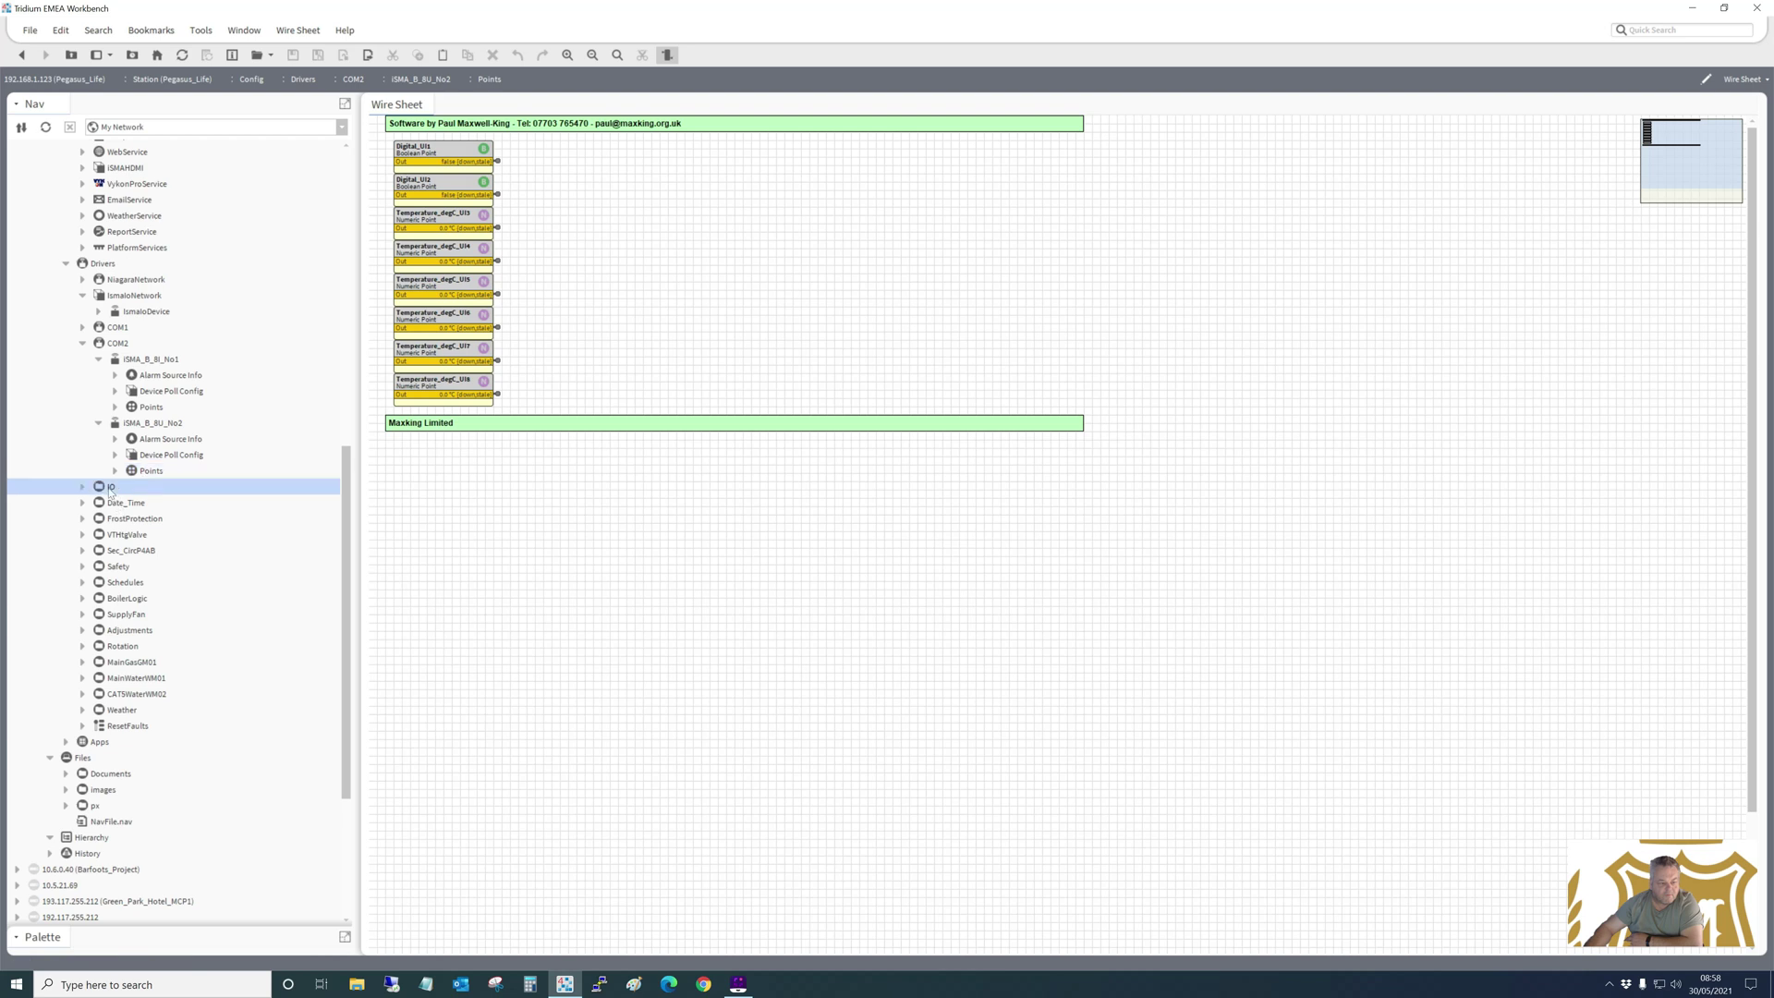
{"action": "right_click", "coordinate": [110, 492]}
{"action": "mouse_move", "coordinate": [186, 482]}
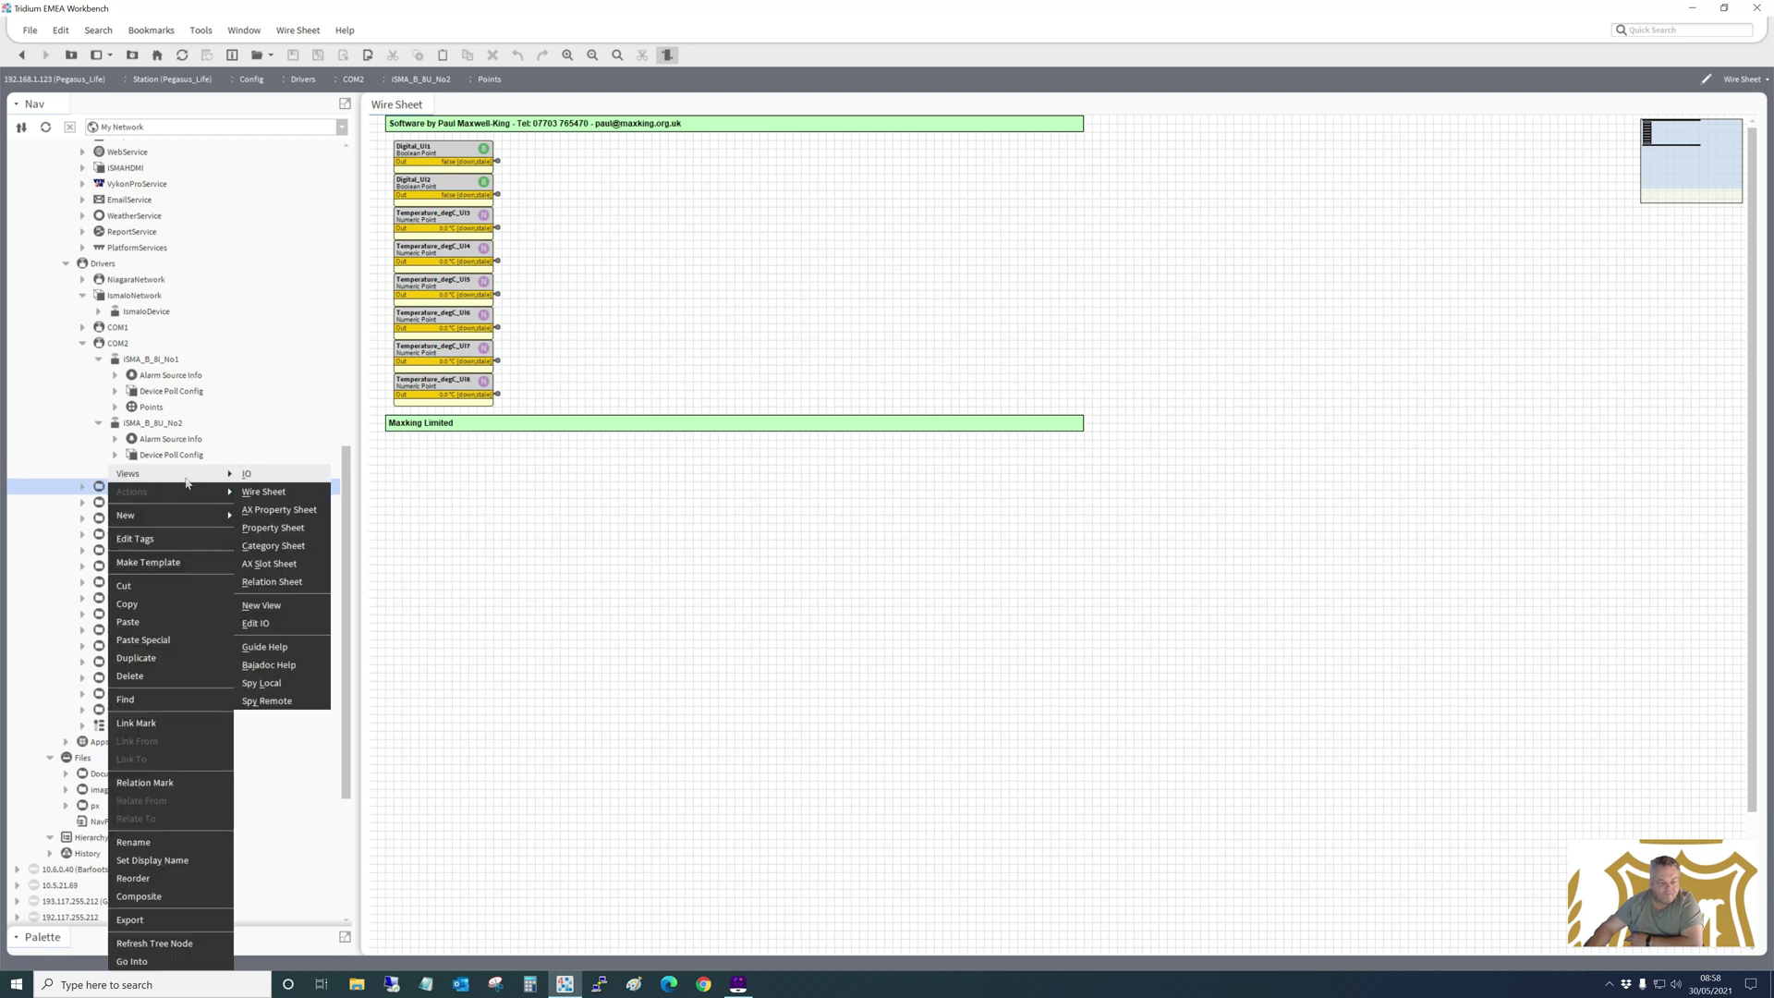
{"action": "left_click", "coordinate": [257, 493]}
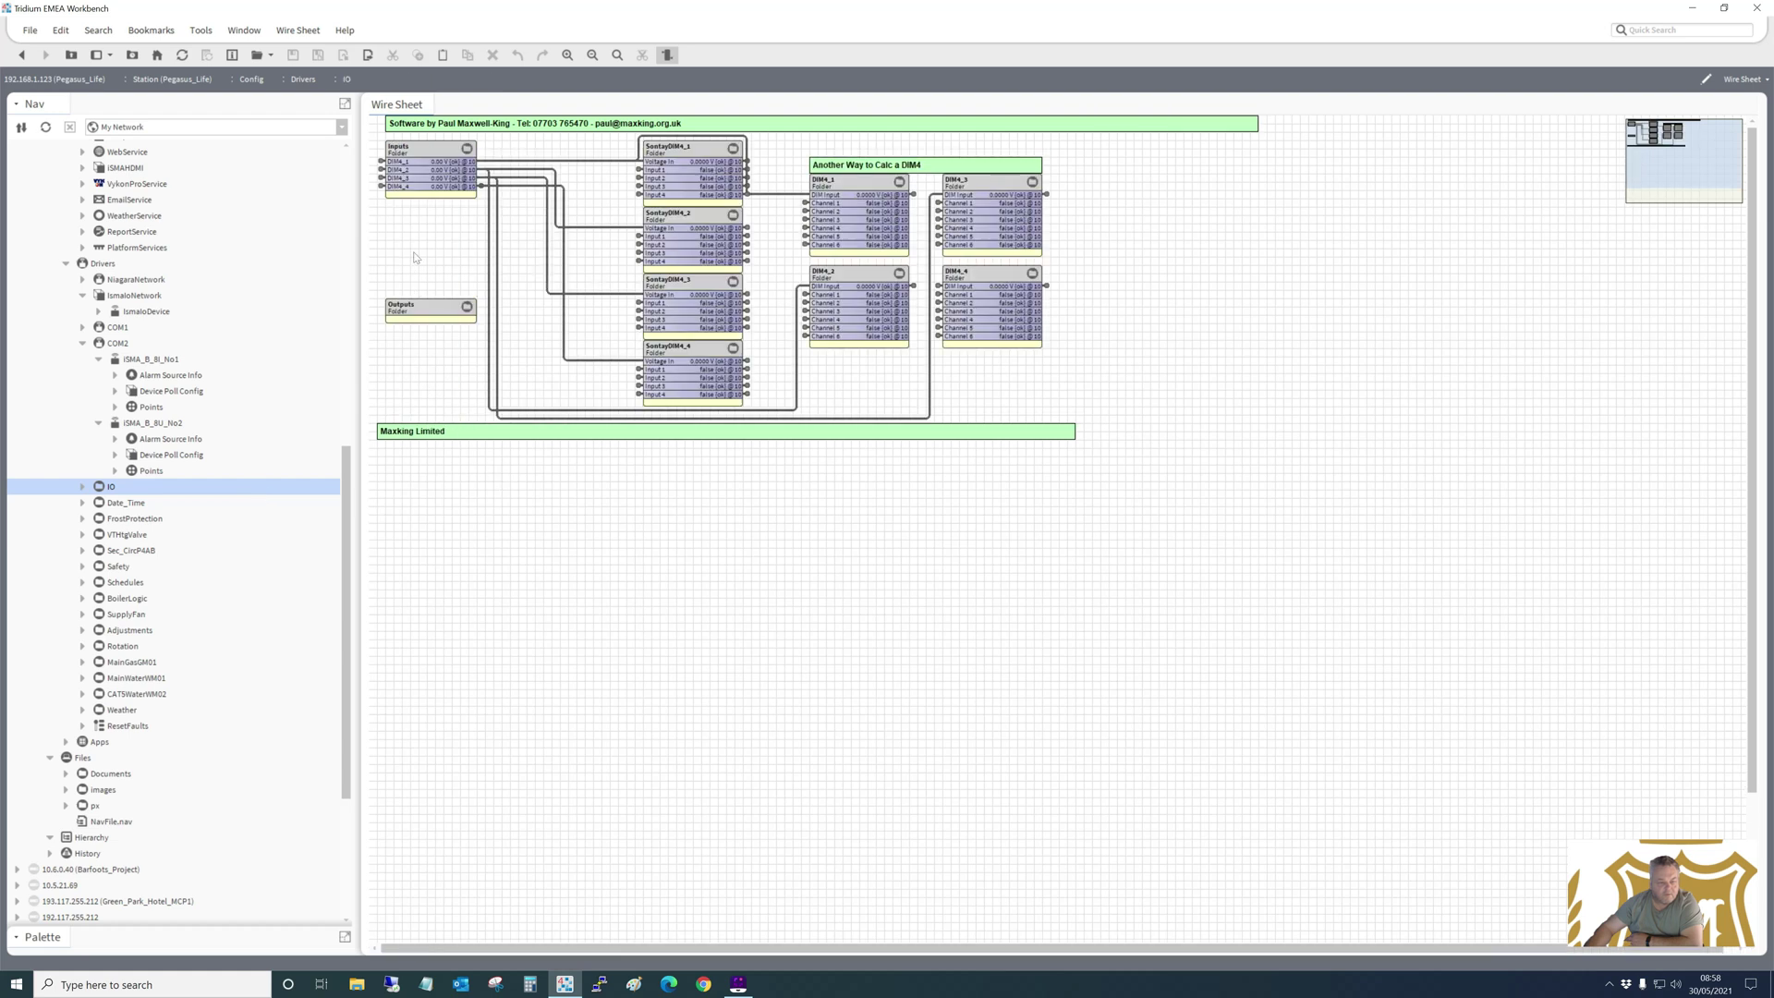
{"action": "right_click", "coordinate": [418, 154]}
{"action": "mouse_move", "coordinate": [447, 166]}
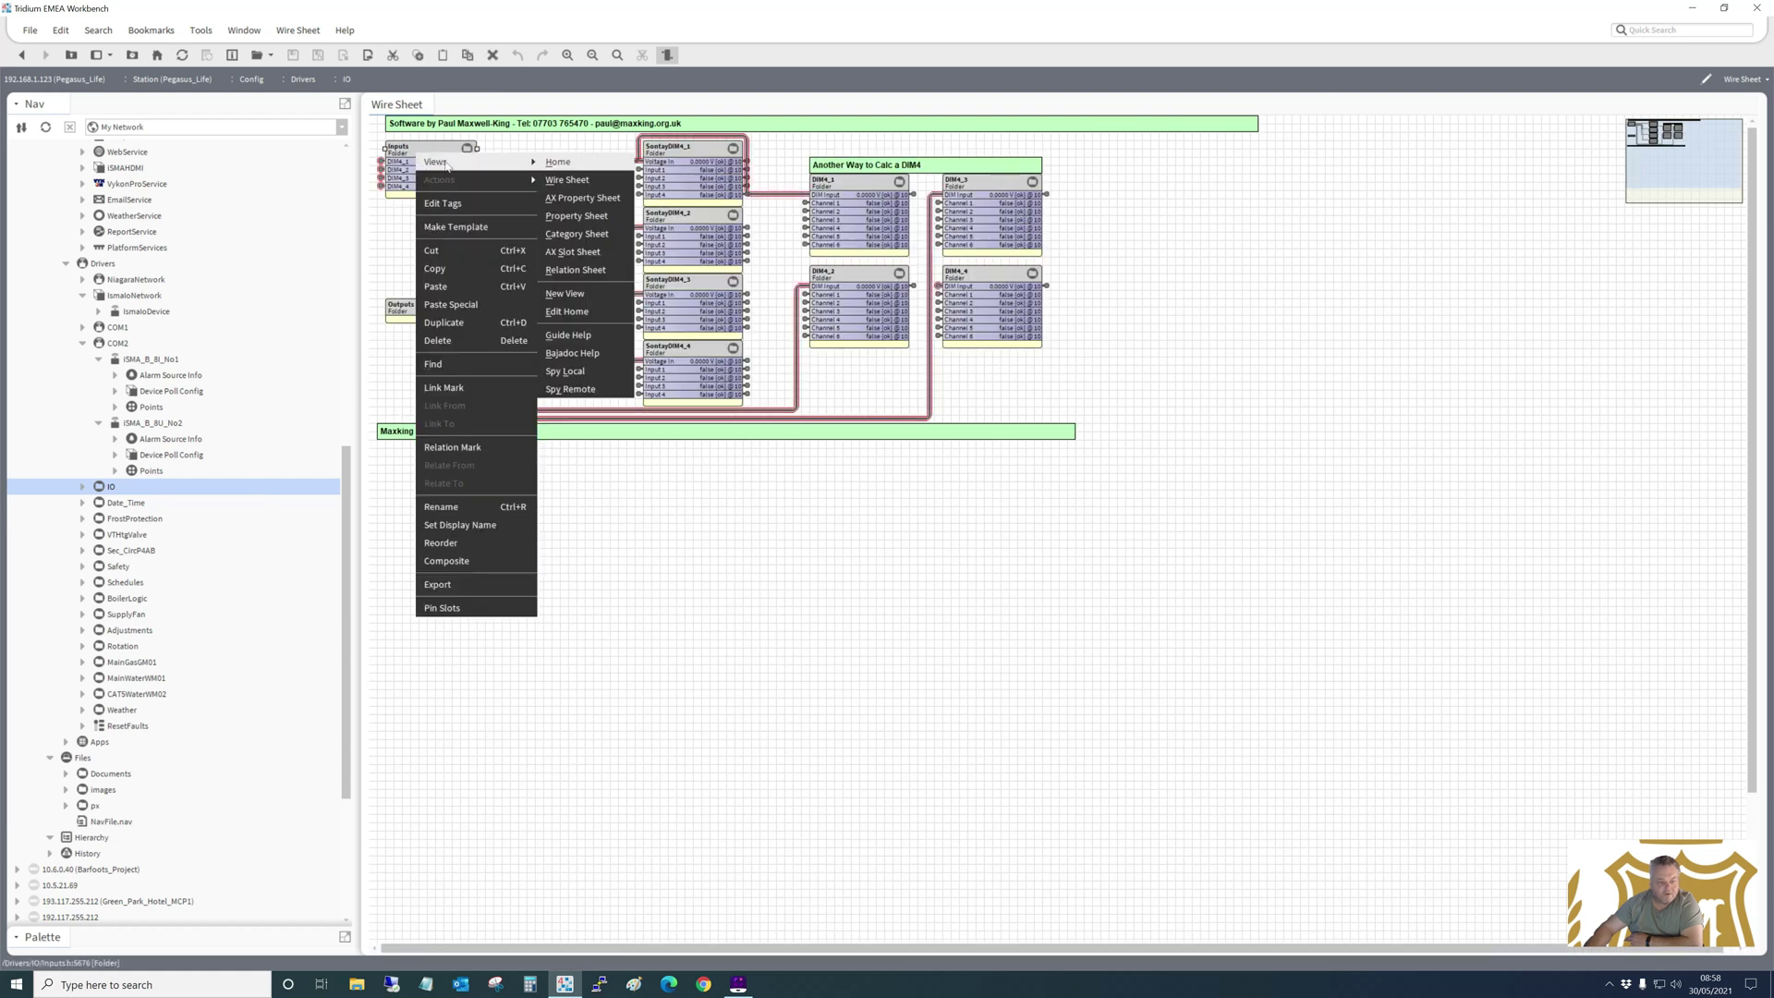
{"action": "left_click", "coordinate": [563, 182]}
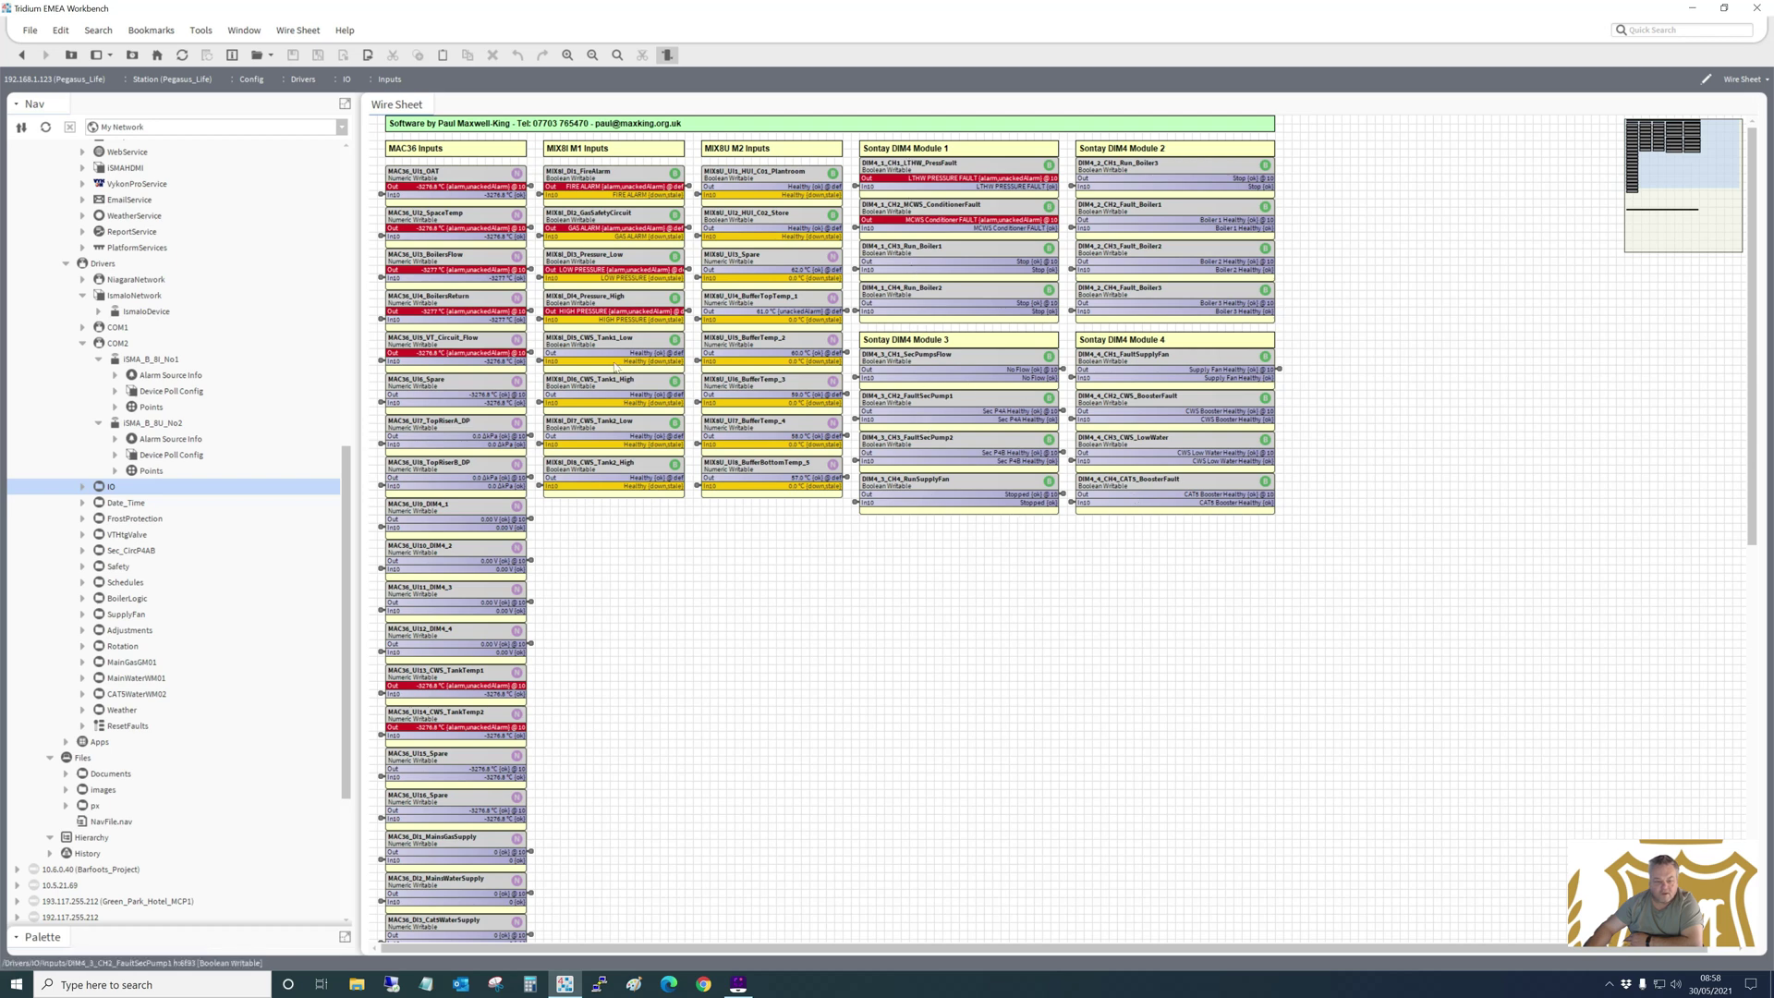
Collapse the COM2 network and return to the IO folder's wire sheet.
{"action": "left_click", "coordinate": [83, 344]}
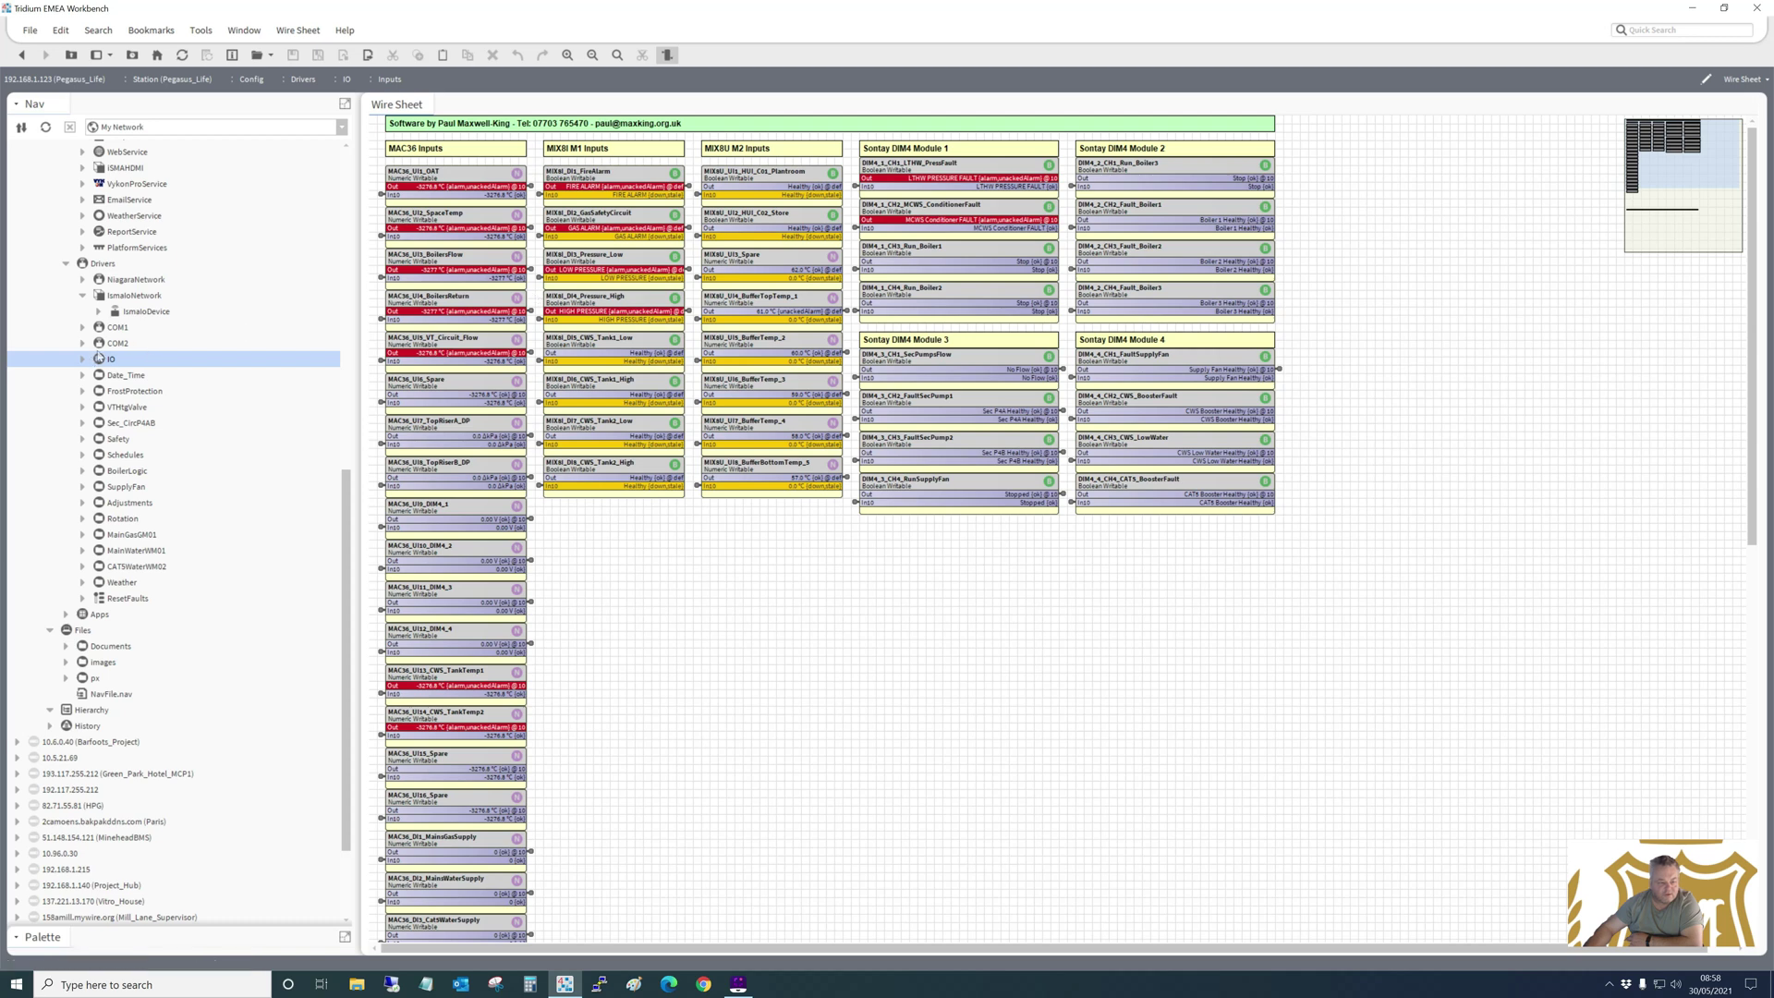
{"action": "double_click", "coordinate": [106, 362]}
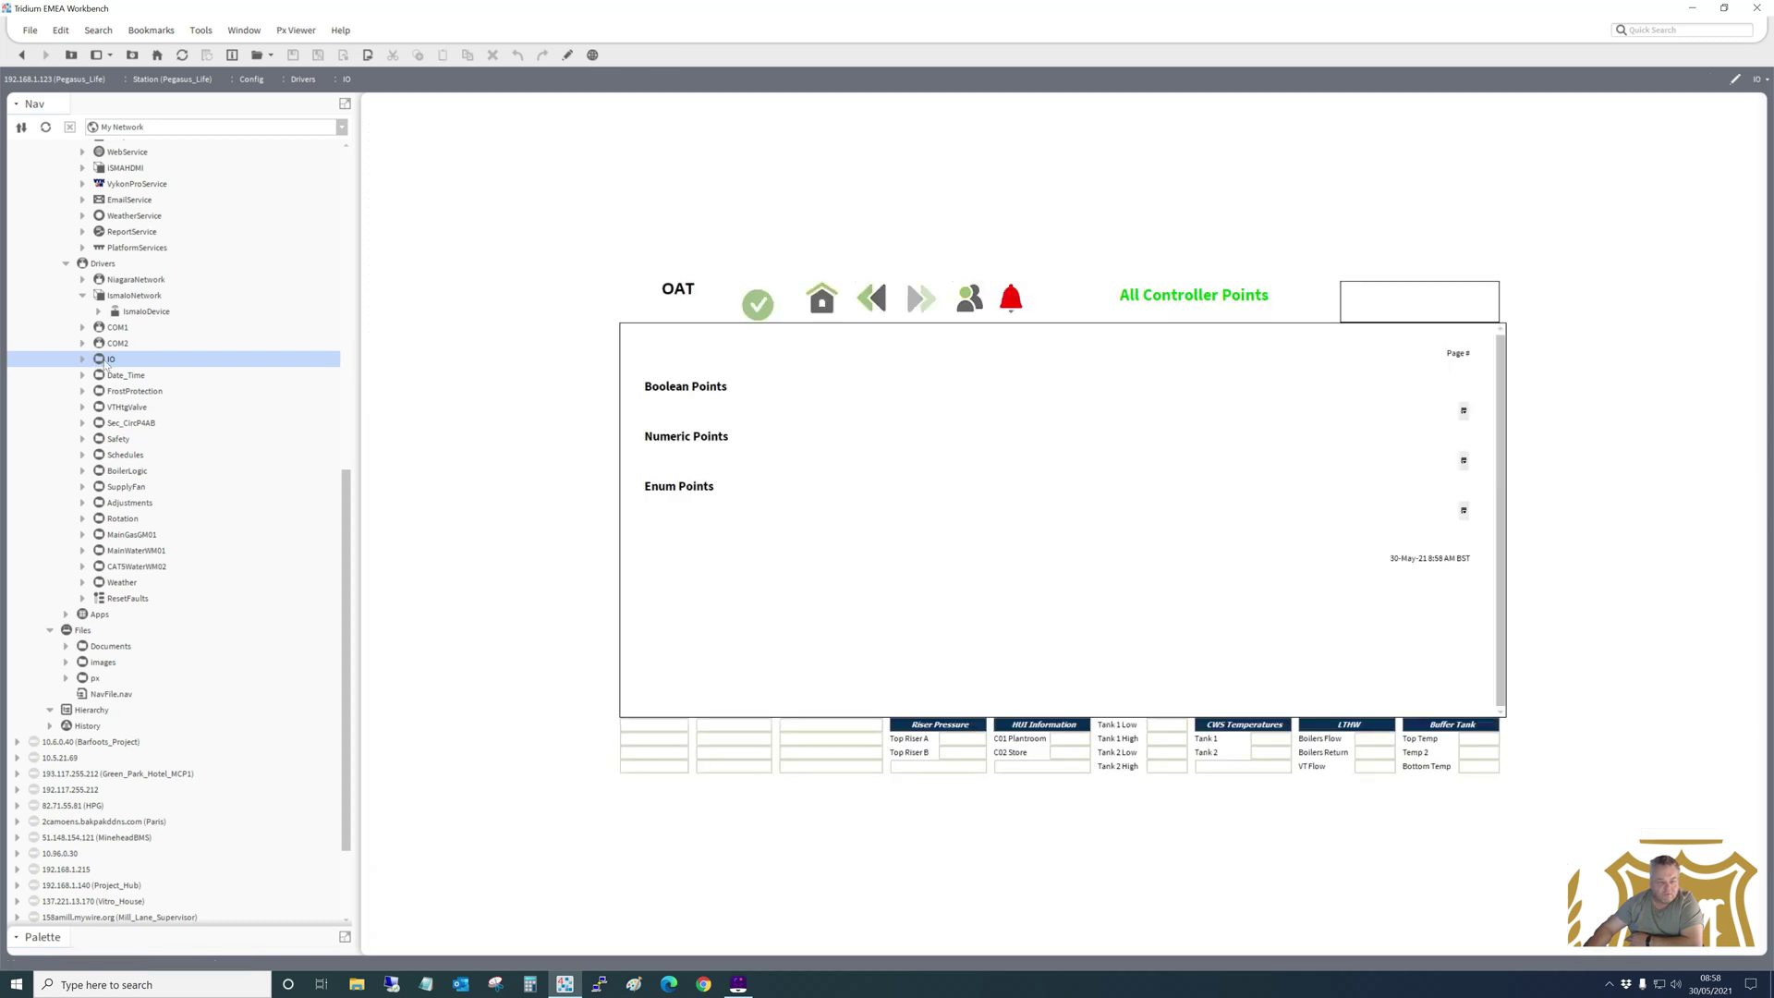
{"action": "right_click", "coordinate": [108, 361]}
{"action": "mouse_move", "coordinate": [166, 368]}
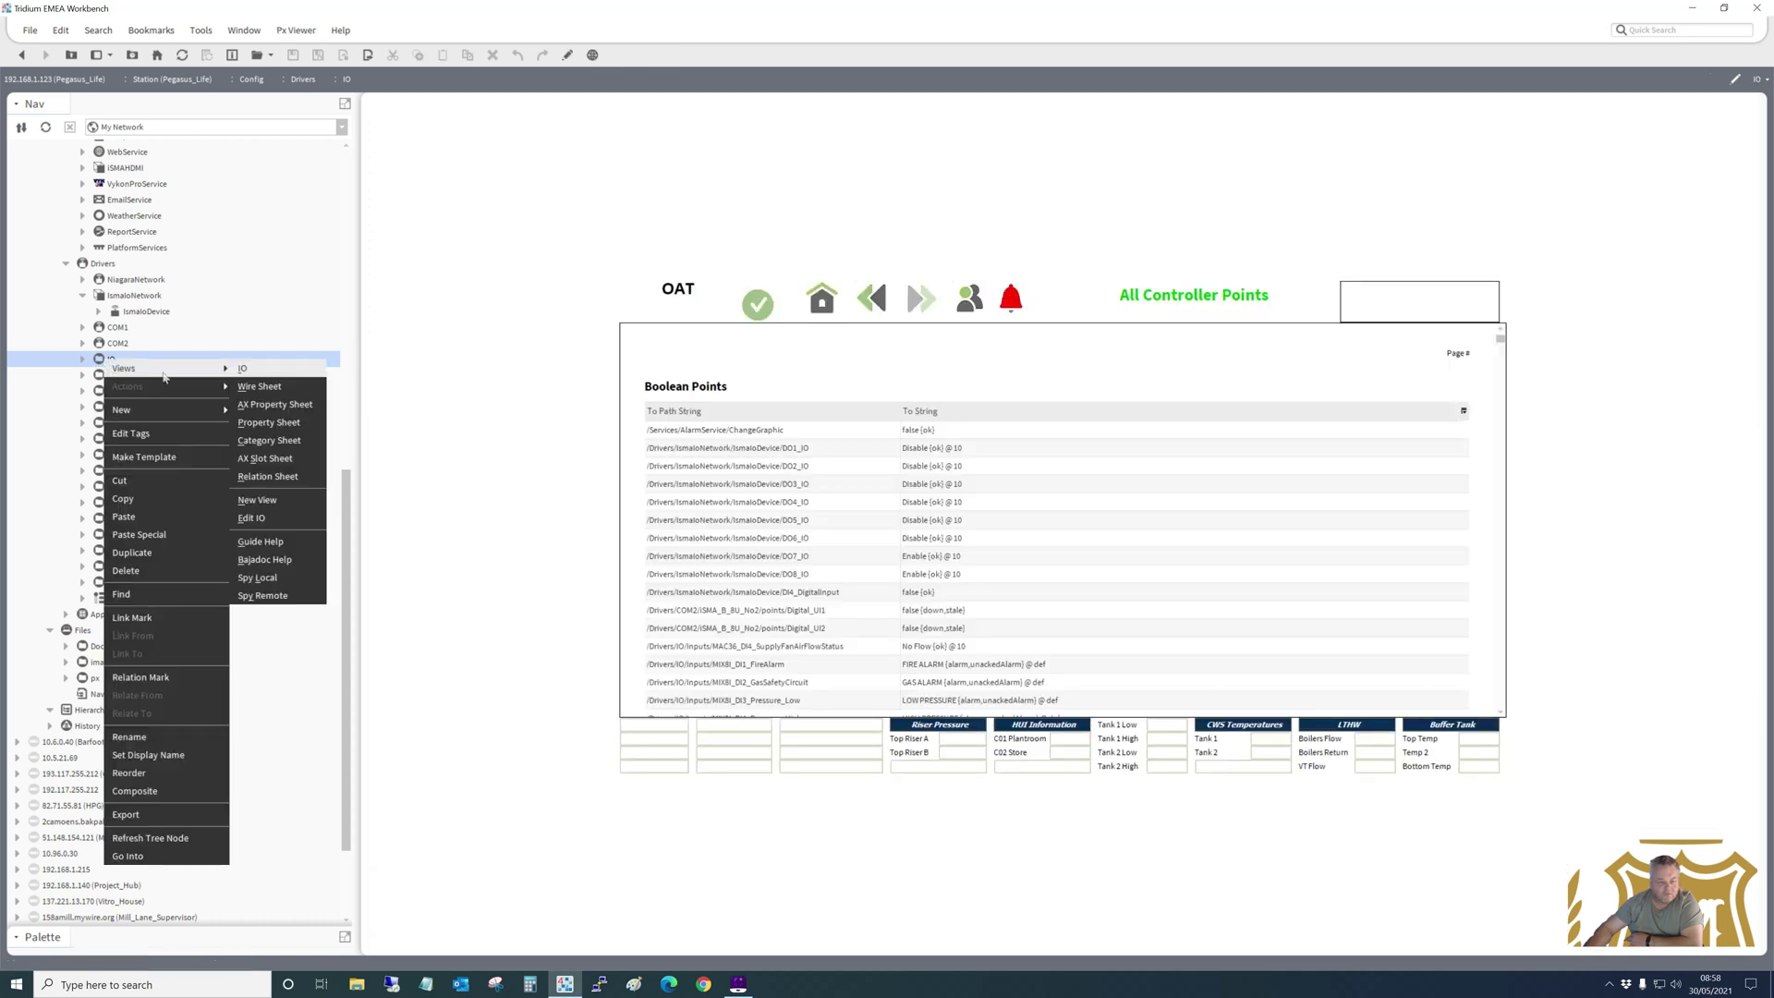
{"action": "left_click", "coordinate": [277, 386]}
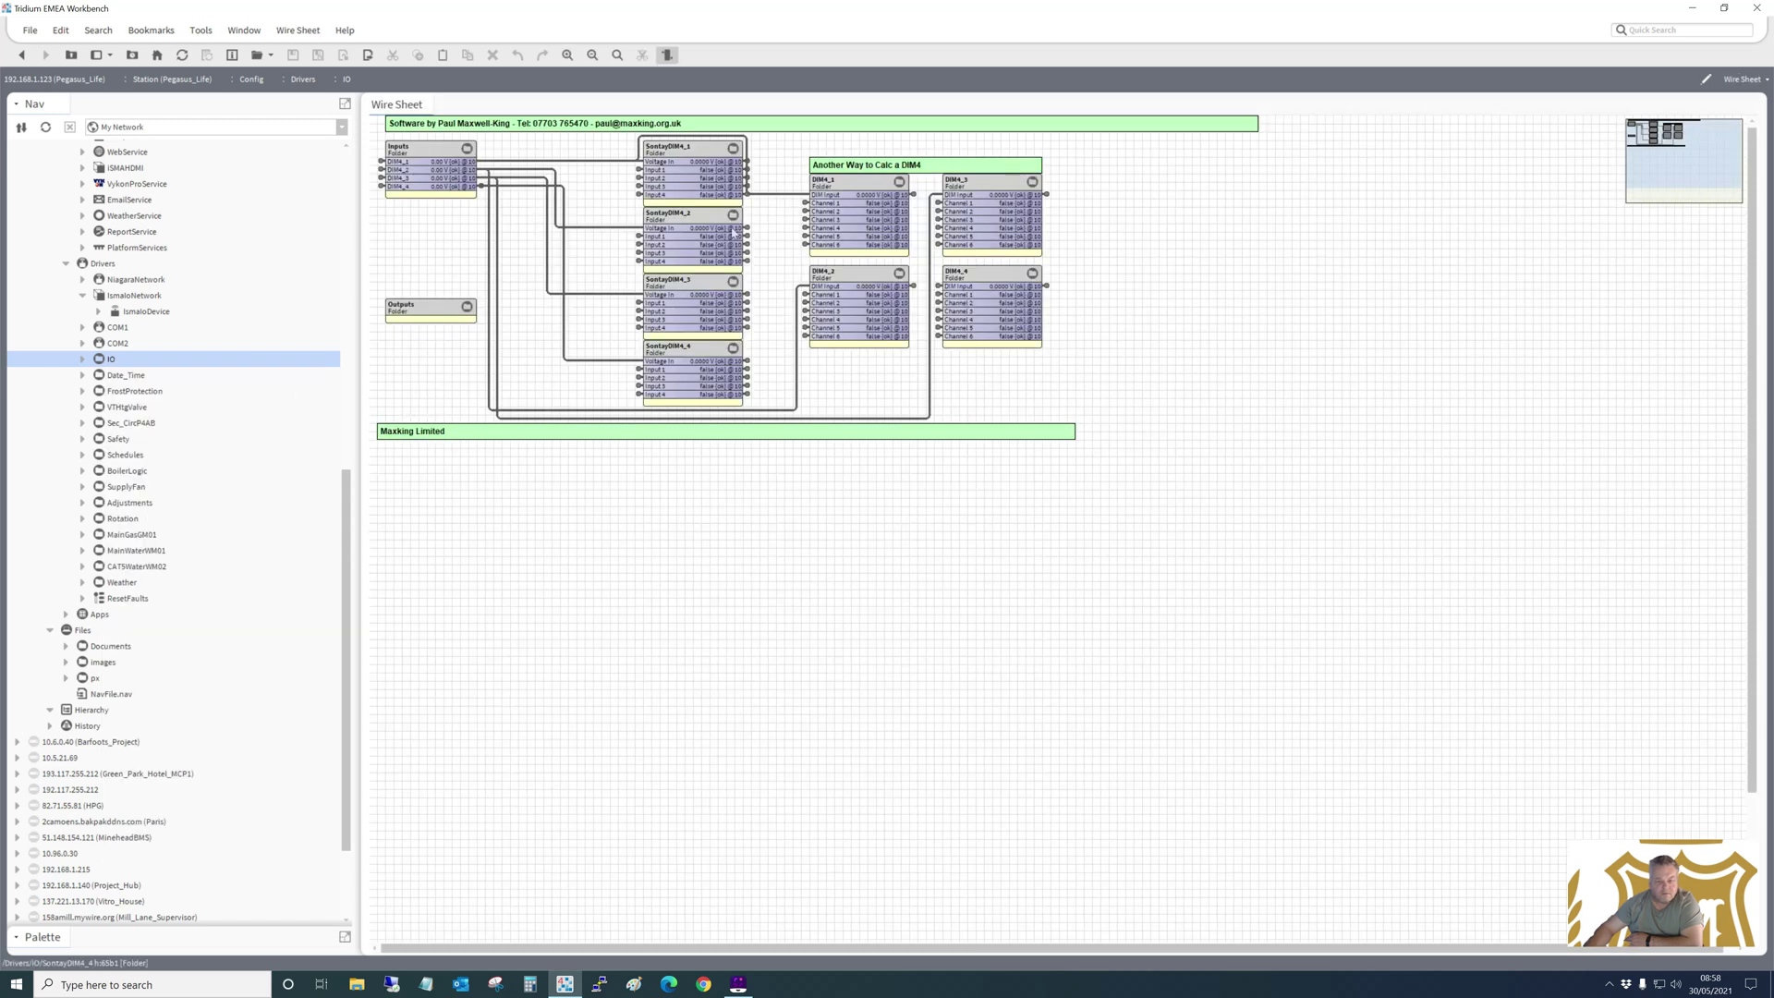
Open the wire sheet of the SontayDIM4_1 folder, backing out of its default Home graphic first.
{"action": "left_click", "coordinate": [683, 153]}
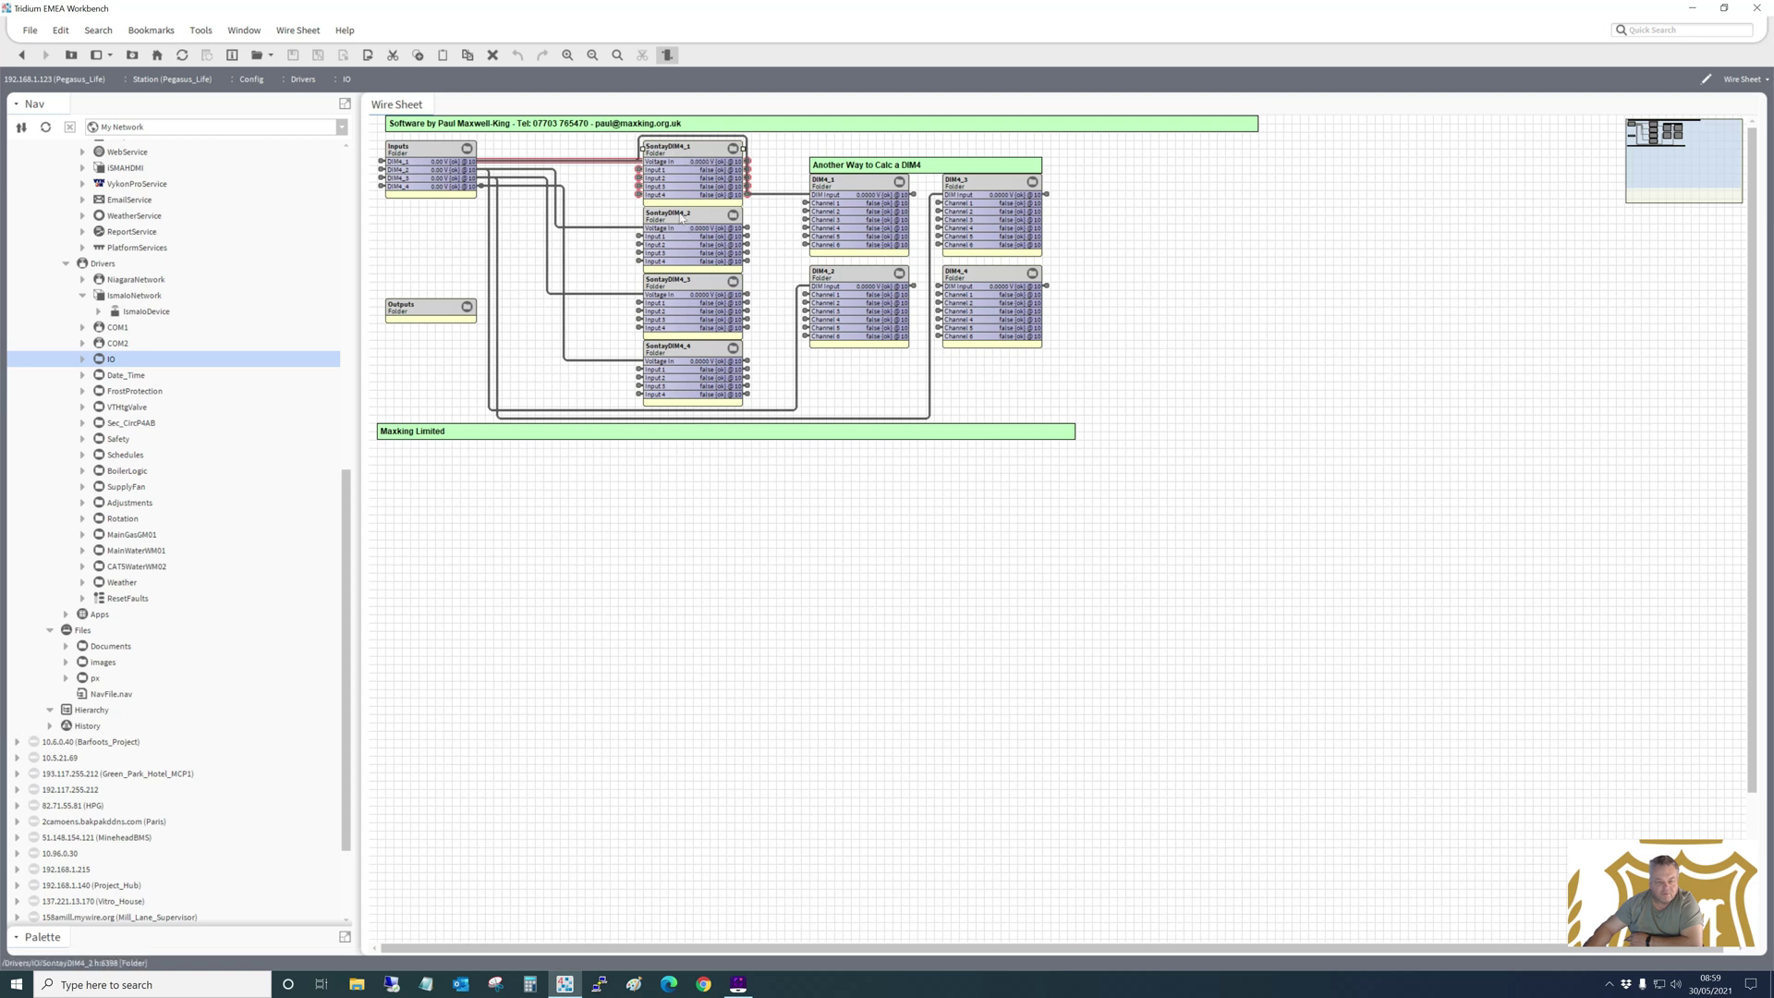
{"action": "double_click", "coordinate": [685, 157]}
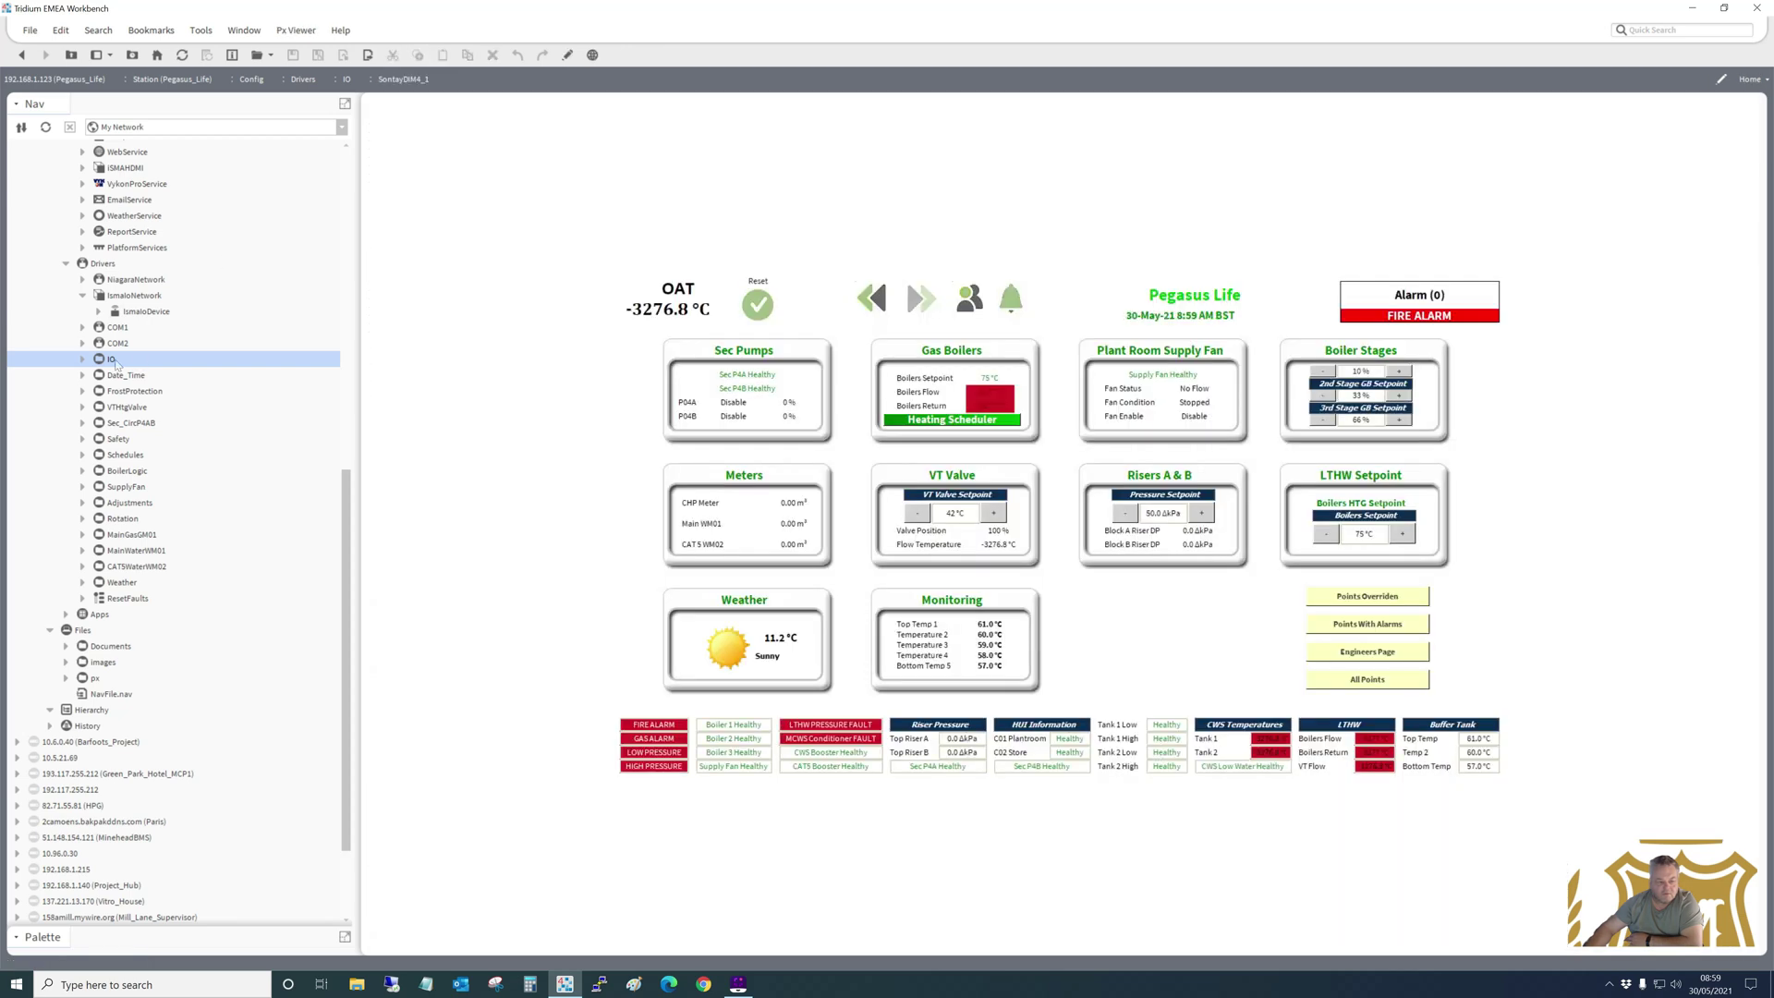
{"action": "left_click", "coordinate": [20, 55]}
{"action": "right_click", "coordinate": [704, 160]}
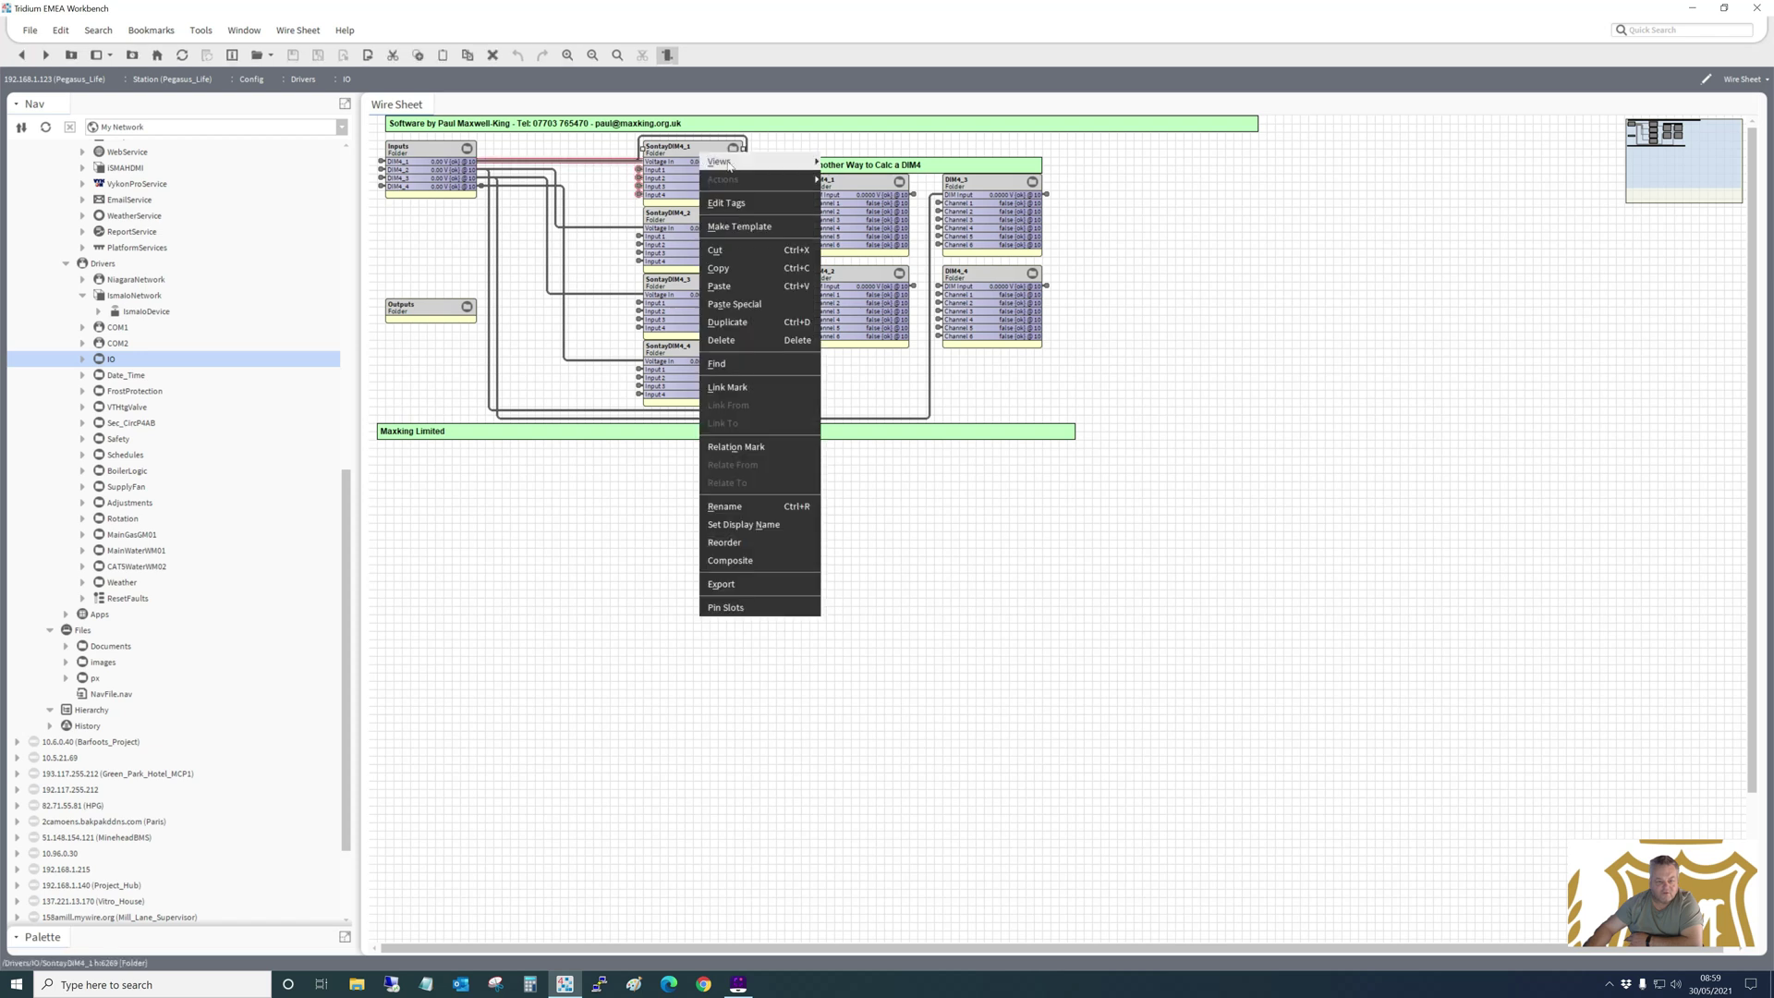
{"action": "mouse_move", "coordinate": [725, 162]}
{"action": "left_click", "coordinate": [855, 182]}
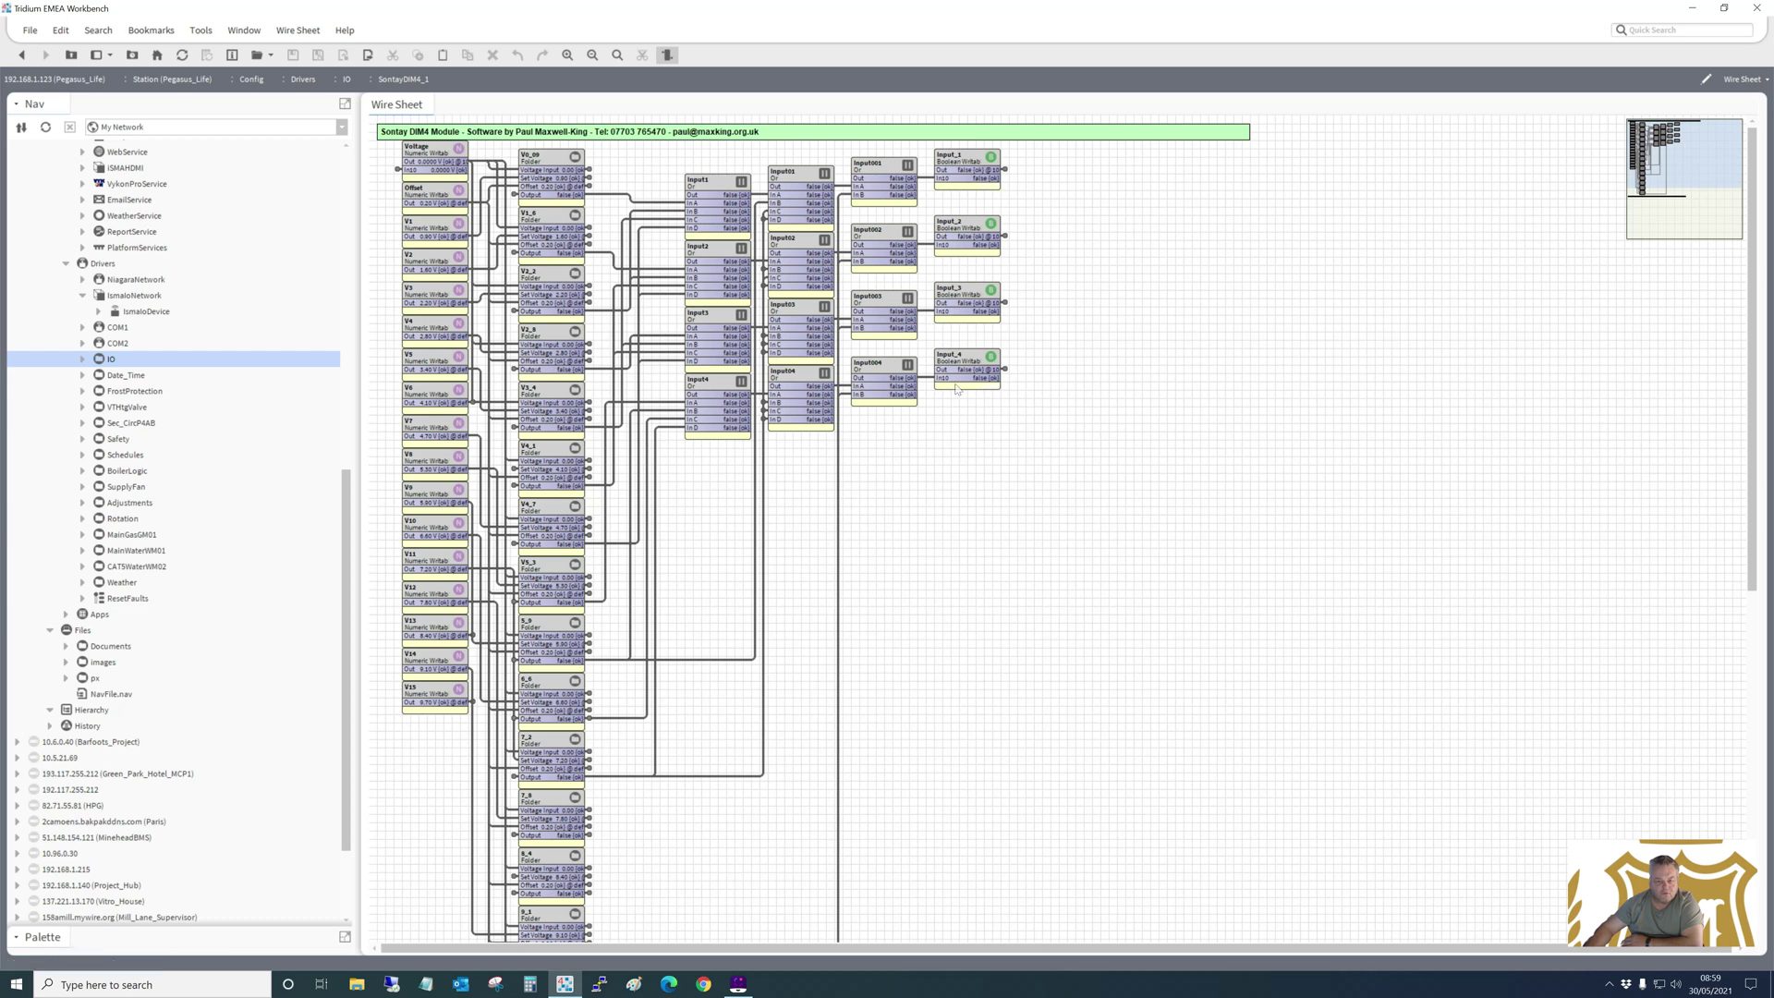
Open the V0_09 folder, inspect its Add block and the link into Subtract, and return to the IO wire sheet.
{"action": "left_click", "coordinate": [550, 164]}
{"action": "double_click", "coordinate": [550, 167]}
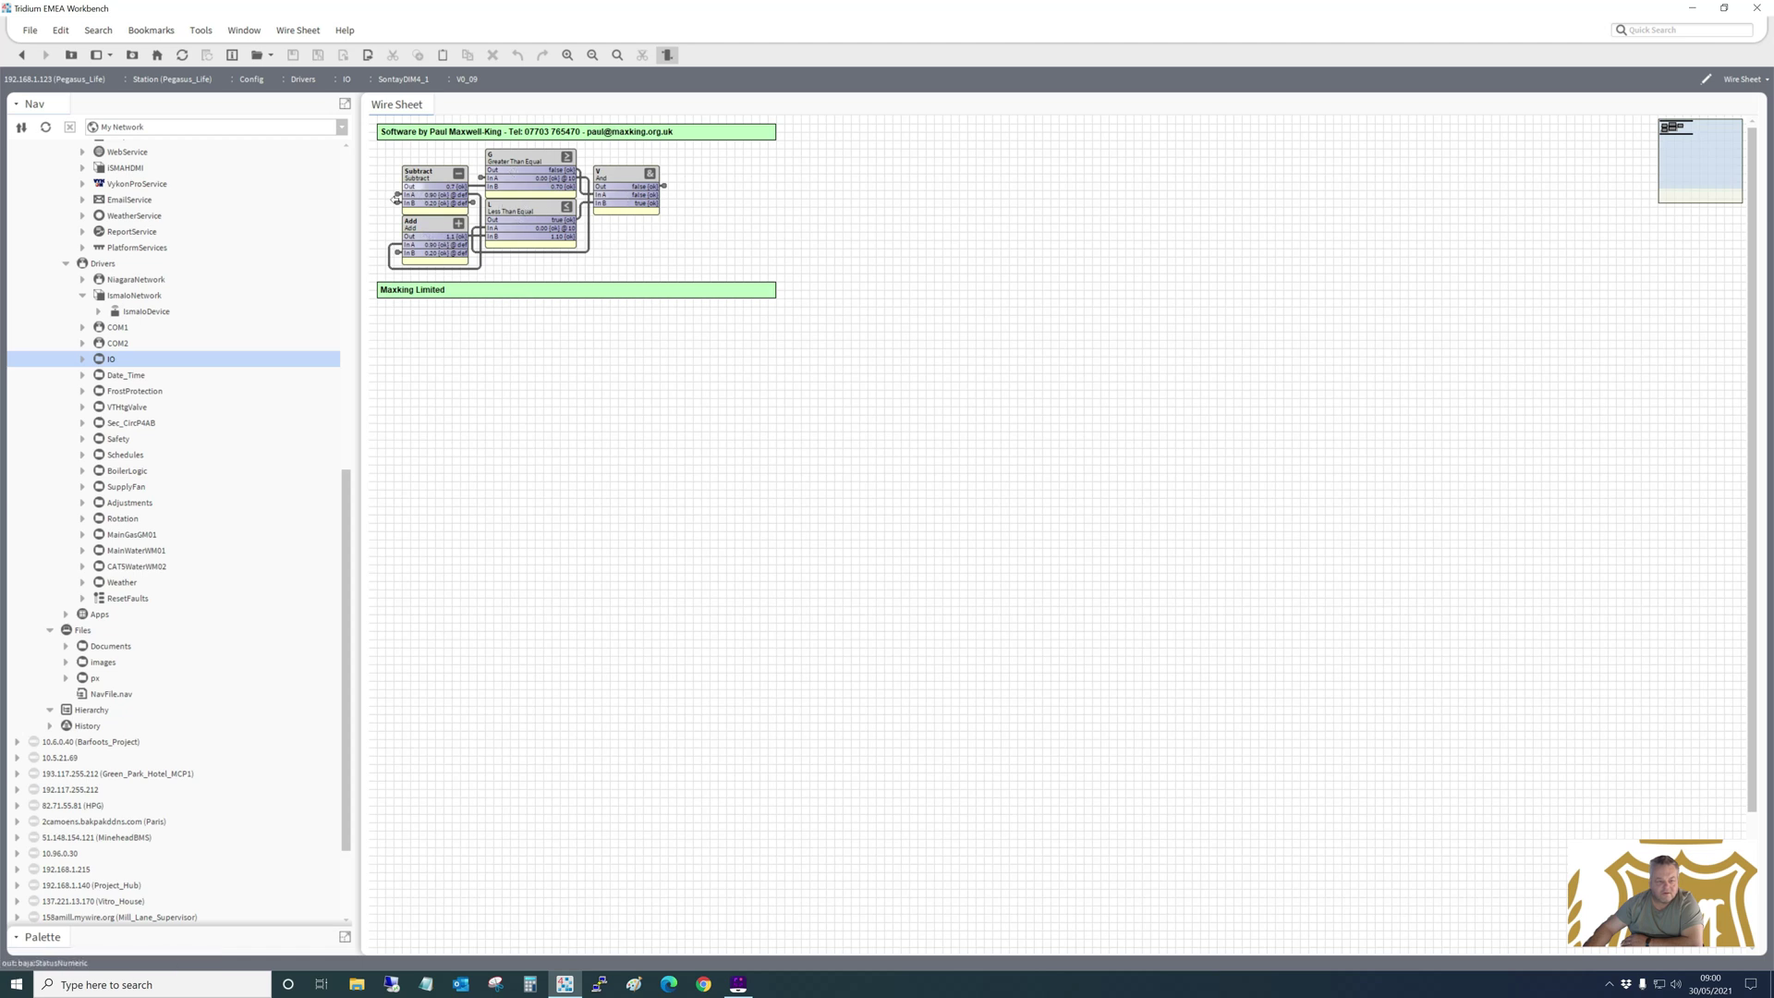
{"action": "left_click", "coordinate": [429, 237]}
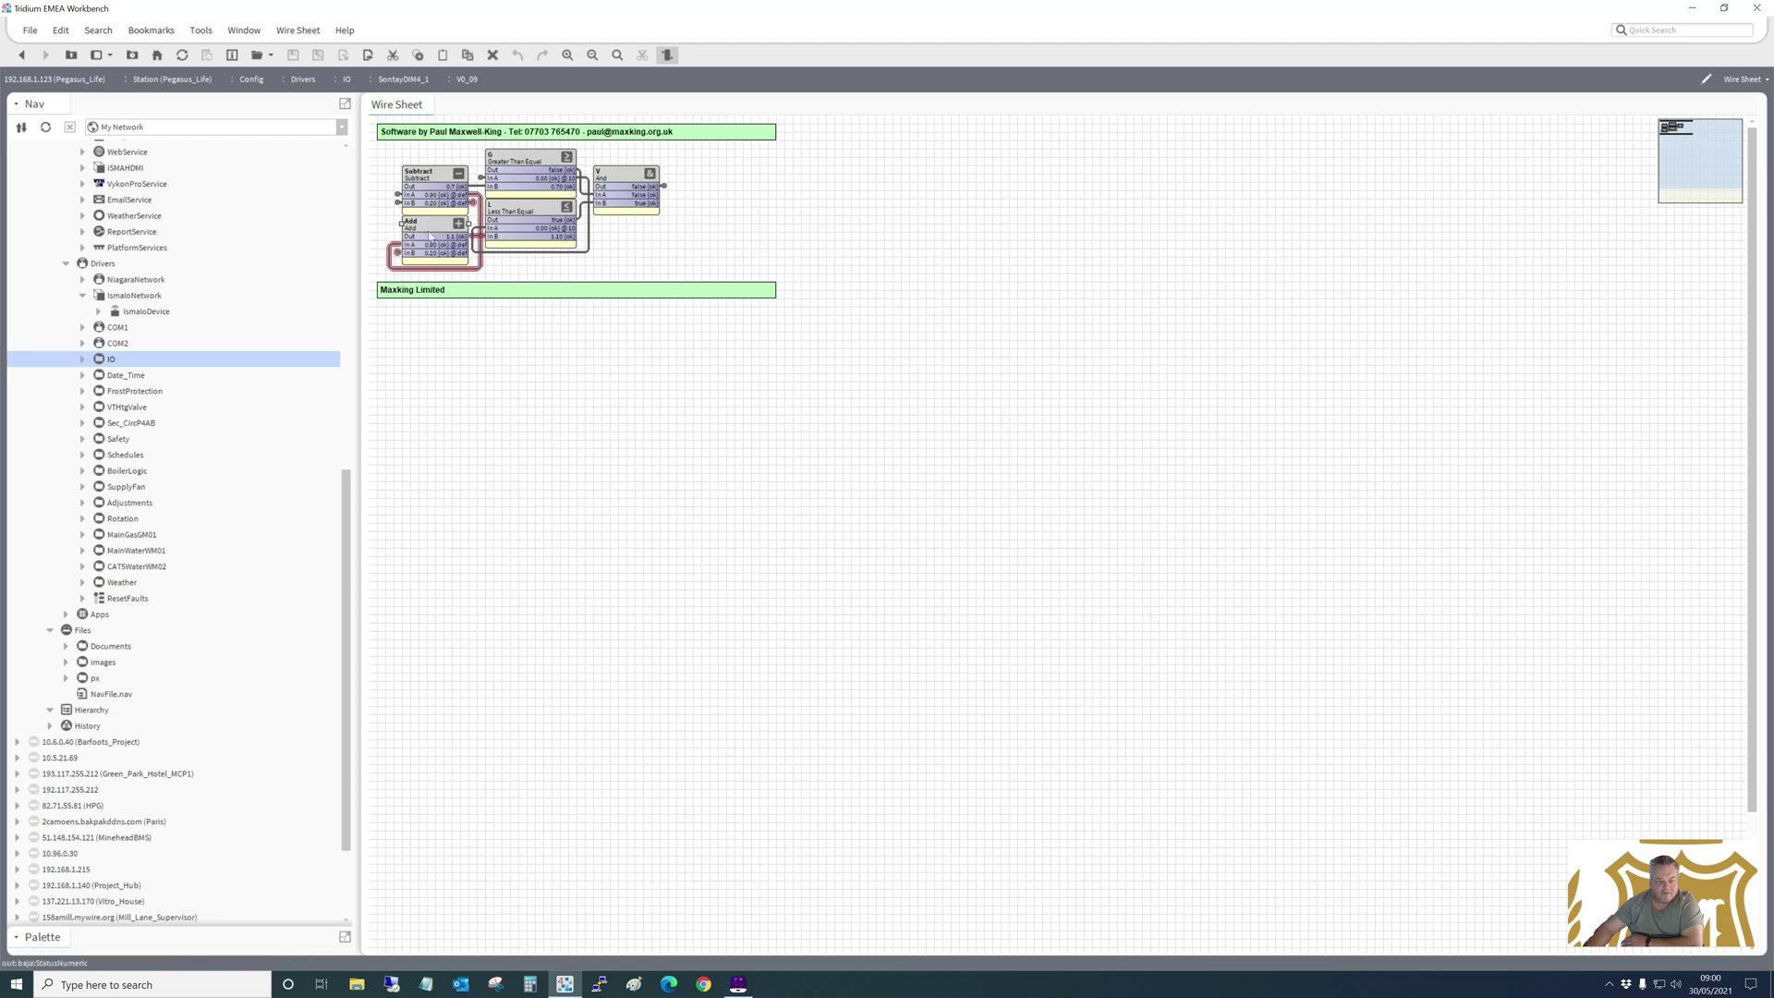
{"action": "left_click", "coordinate": [398, 197]}
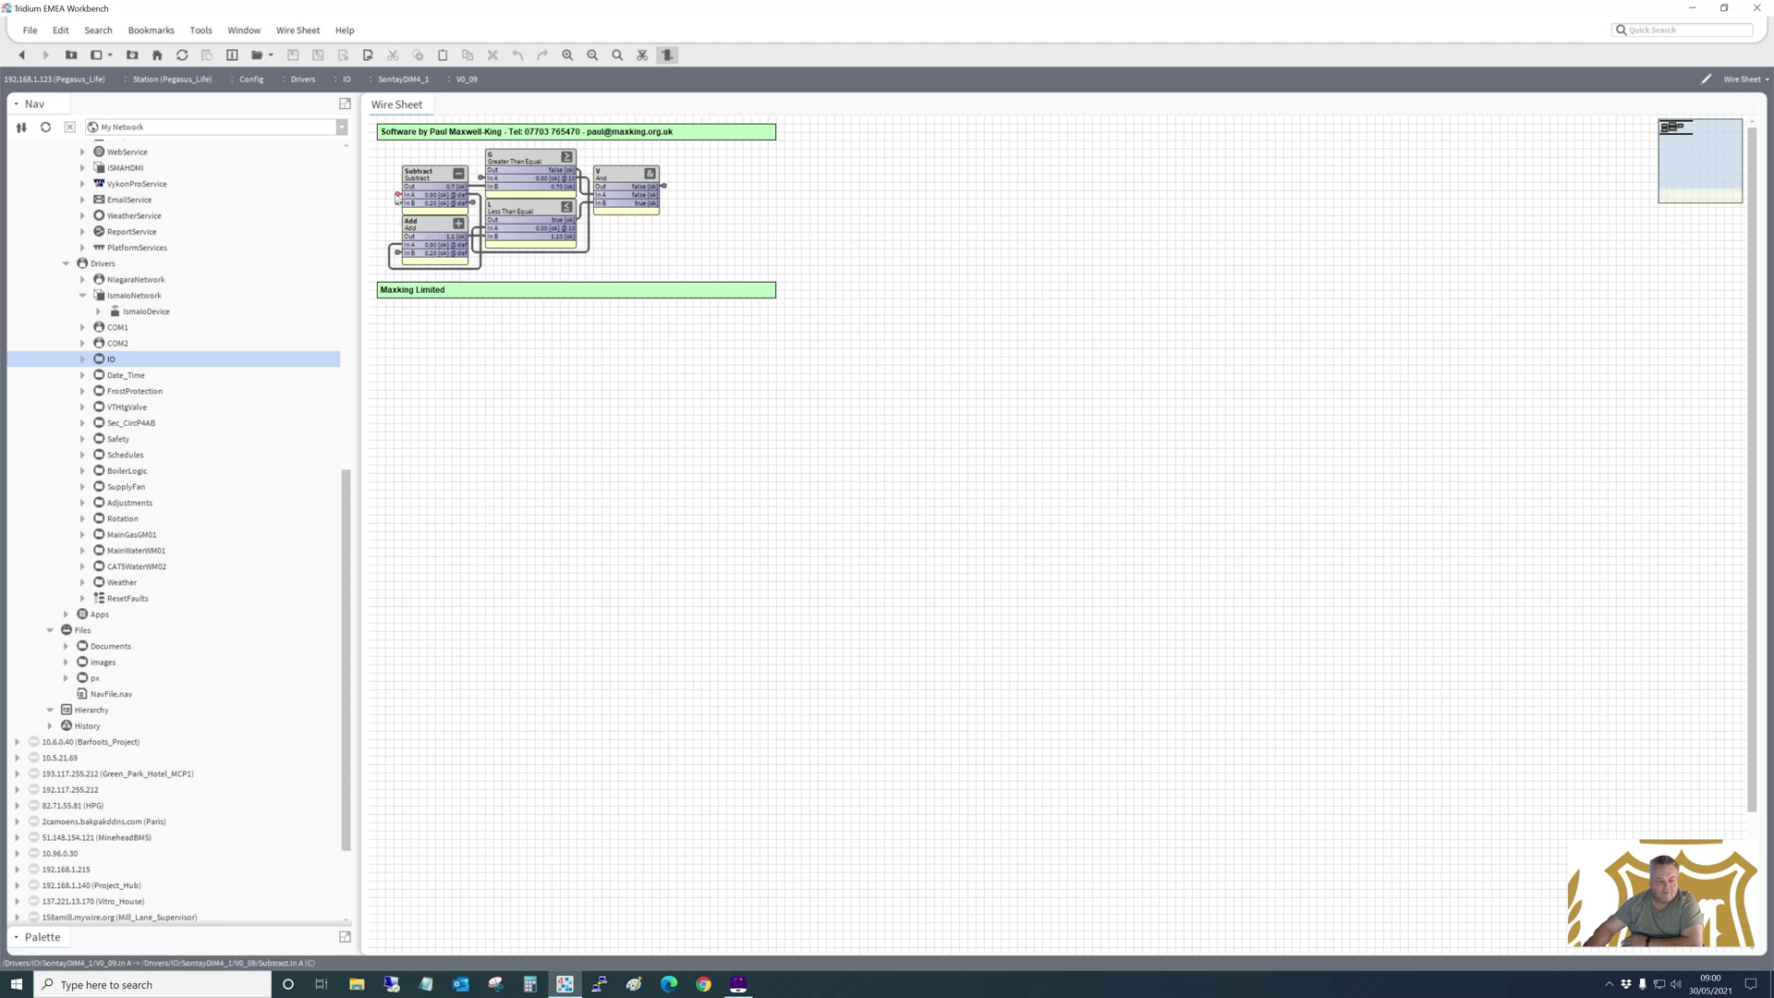
{"action": "key", "text": "alt+Left"}
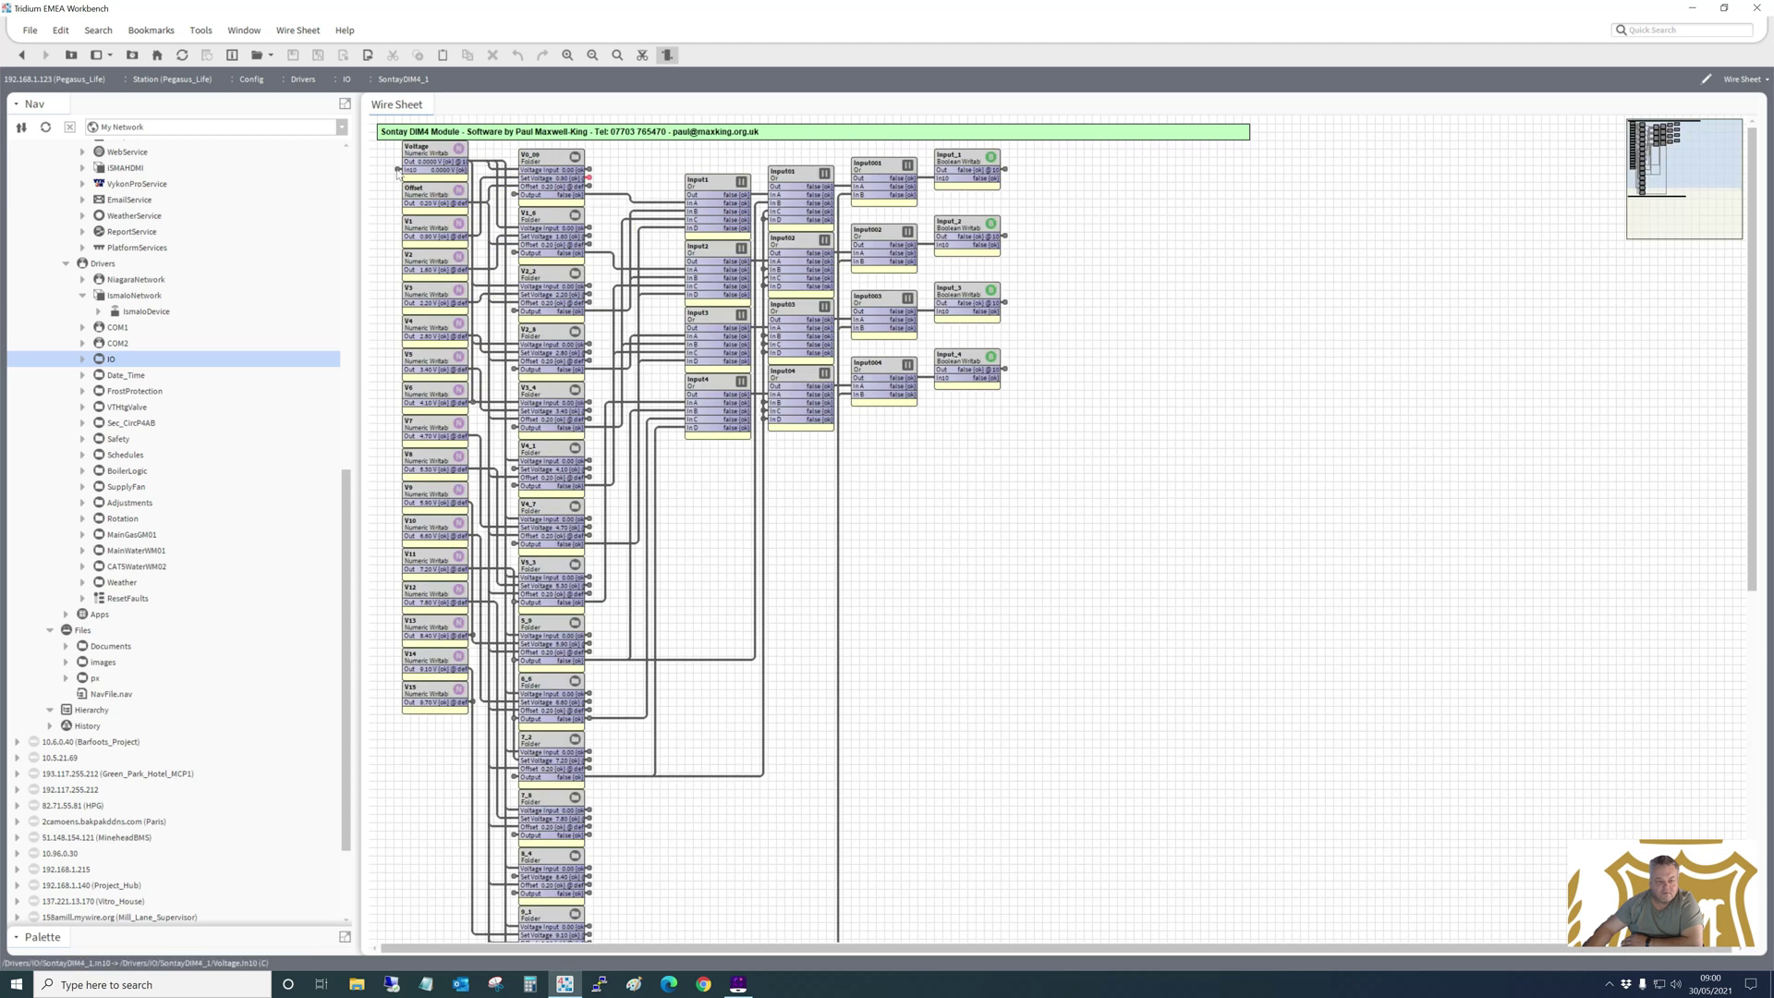
{"action": "key", "text": "alt+Left"}
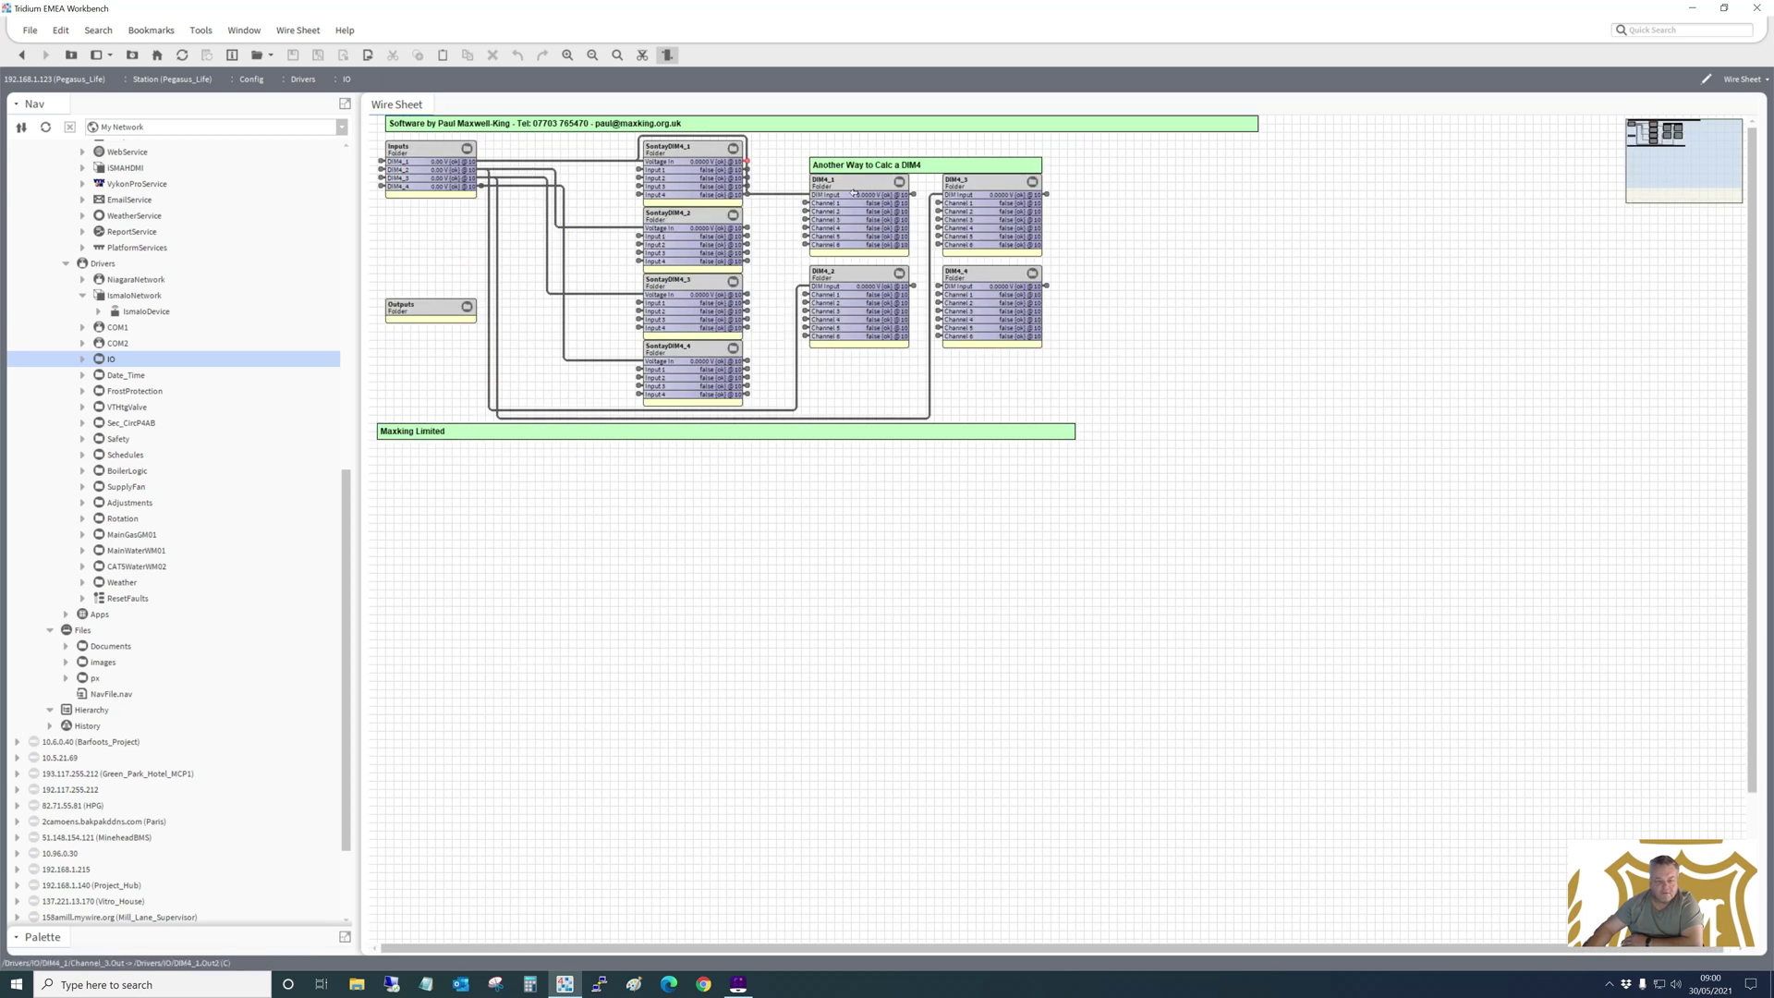
Review the alternative DIM4 calculation inside the DIM4_1 folder and return to the IO wire sheet.
{"action": "left_click", "coordinate": [848, 189]}
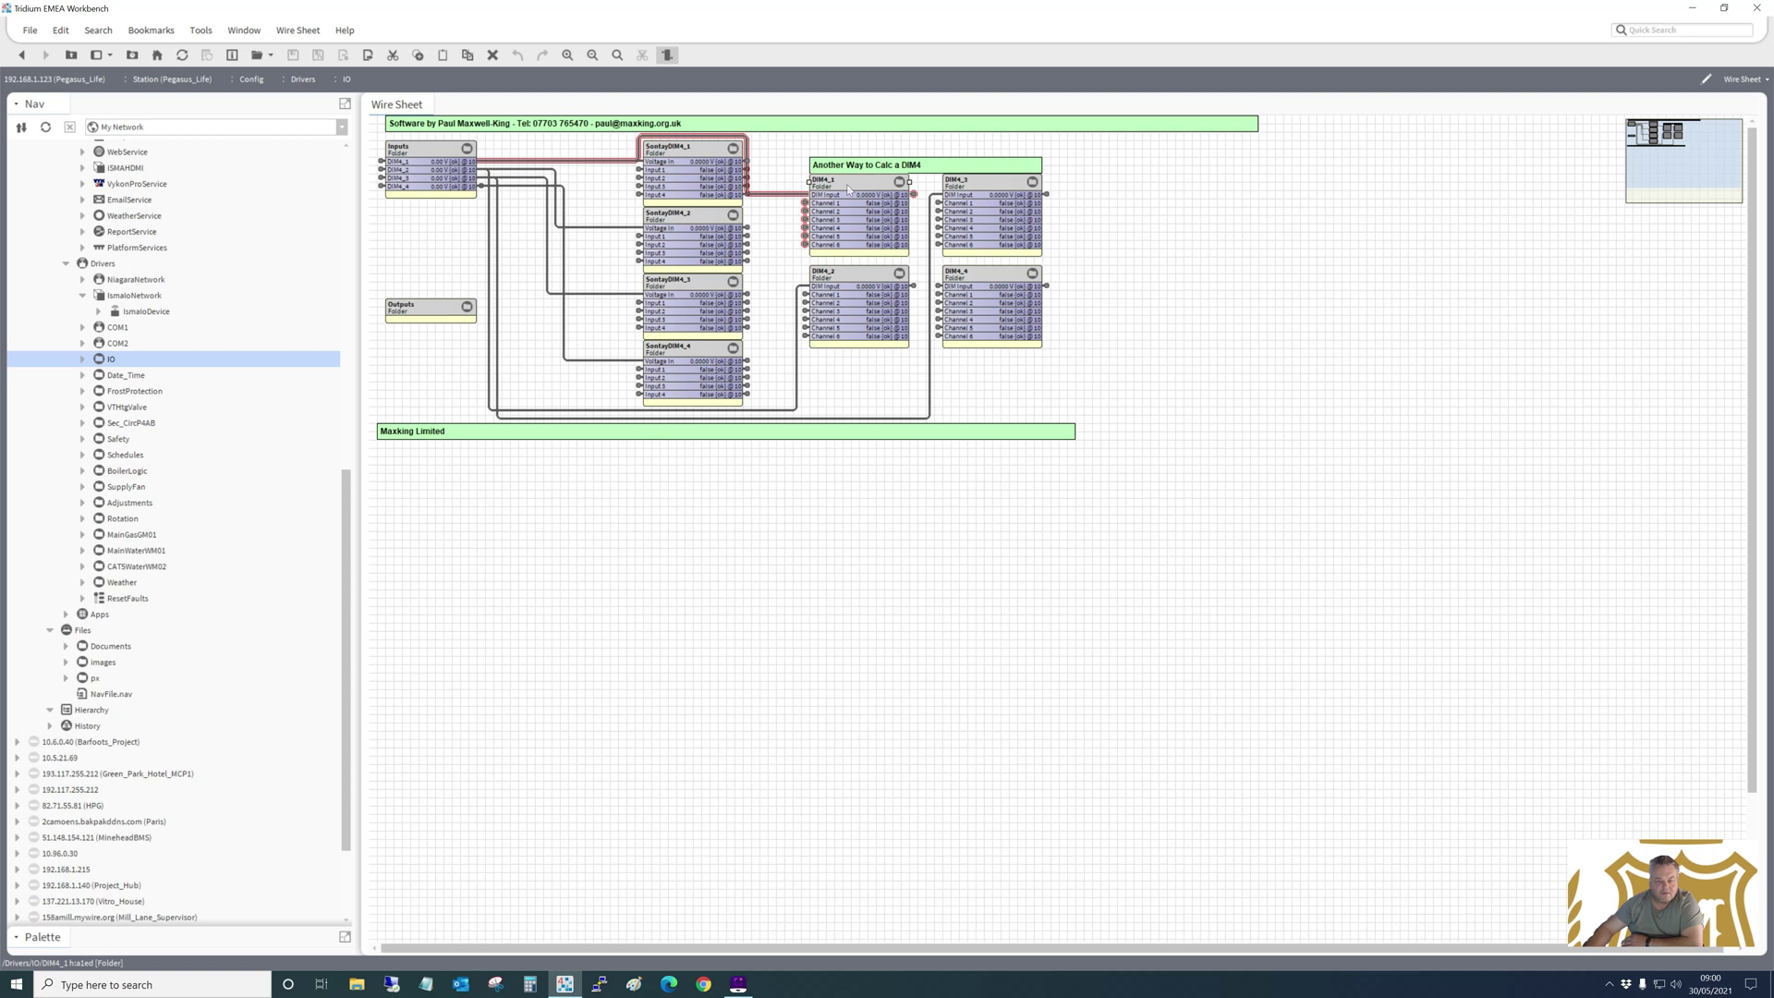
{"action": "double_click", "coordinate": [849, 190]}
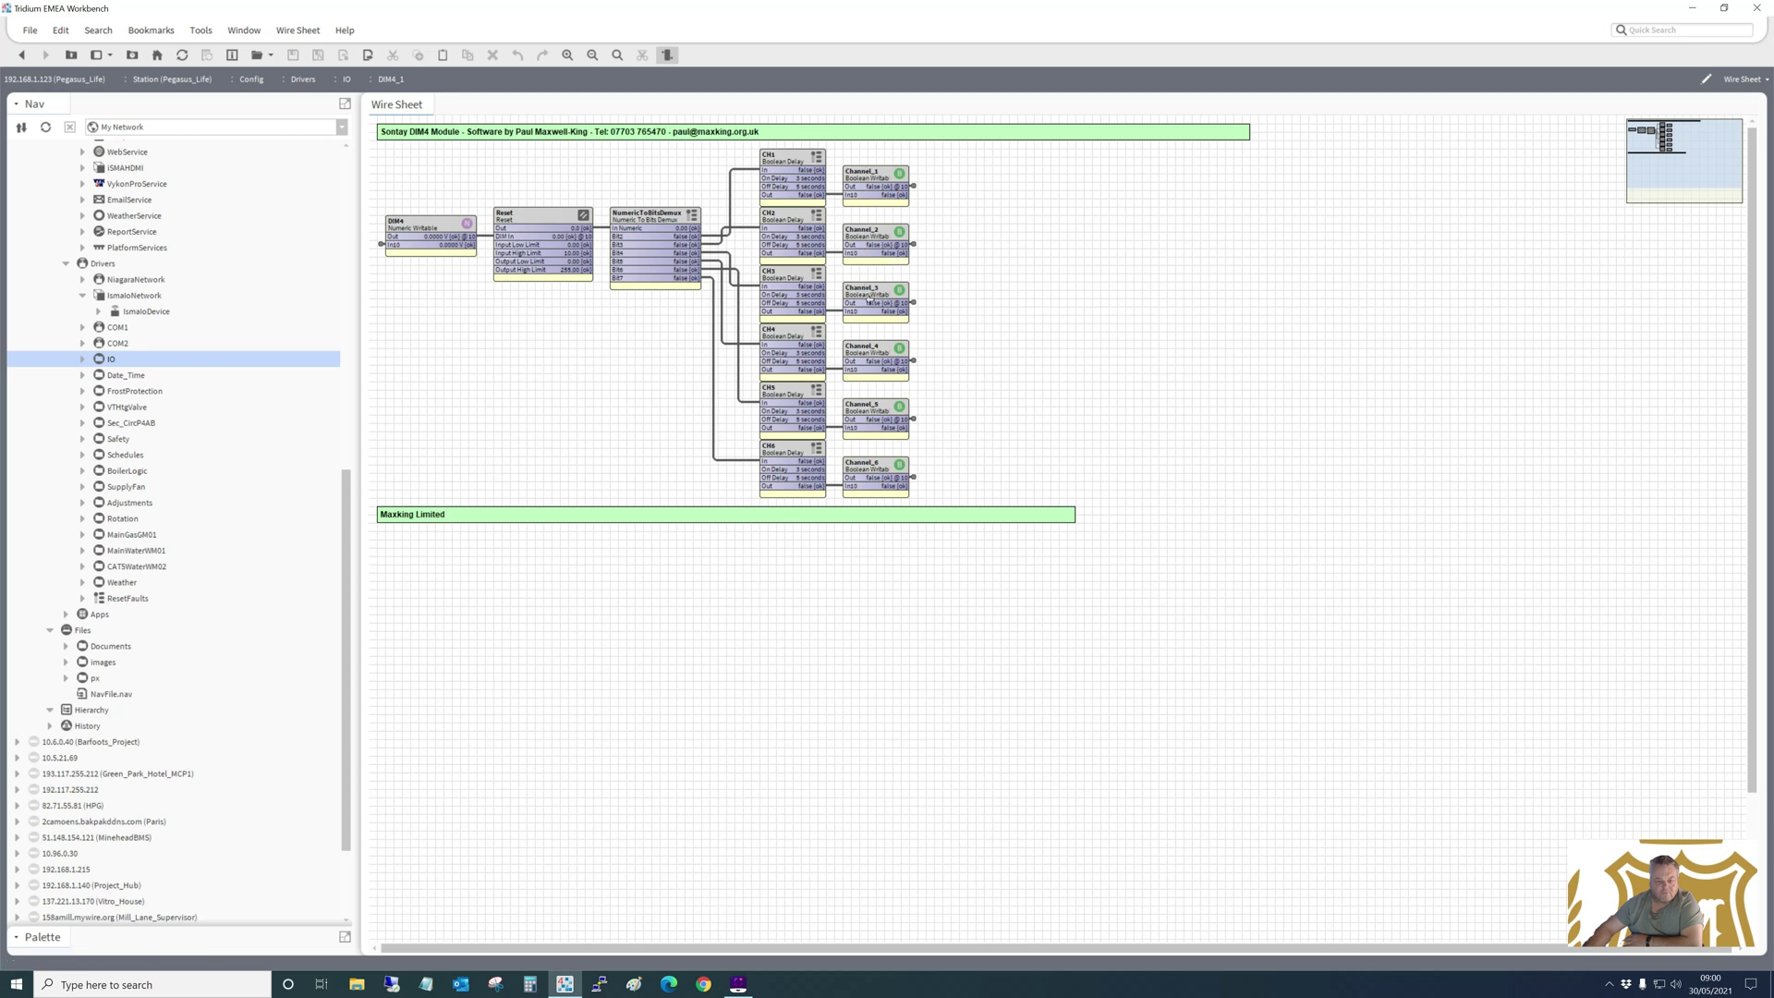
{"action": "double_click", "coordinate": [916, 191]}
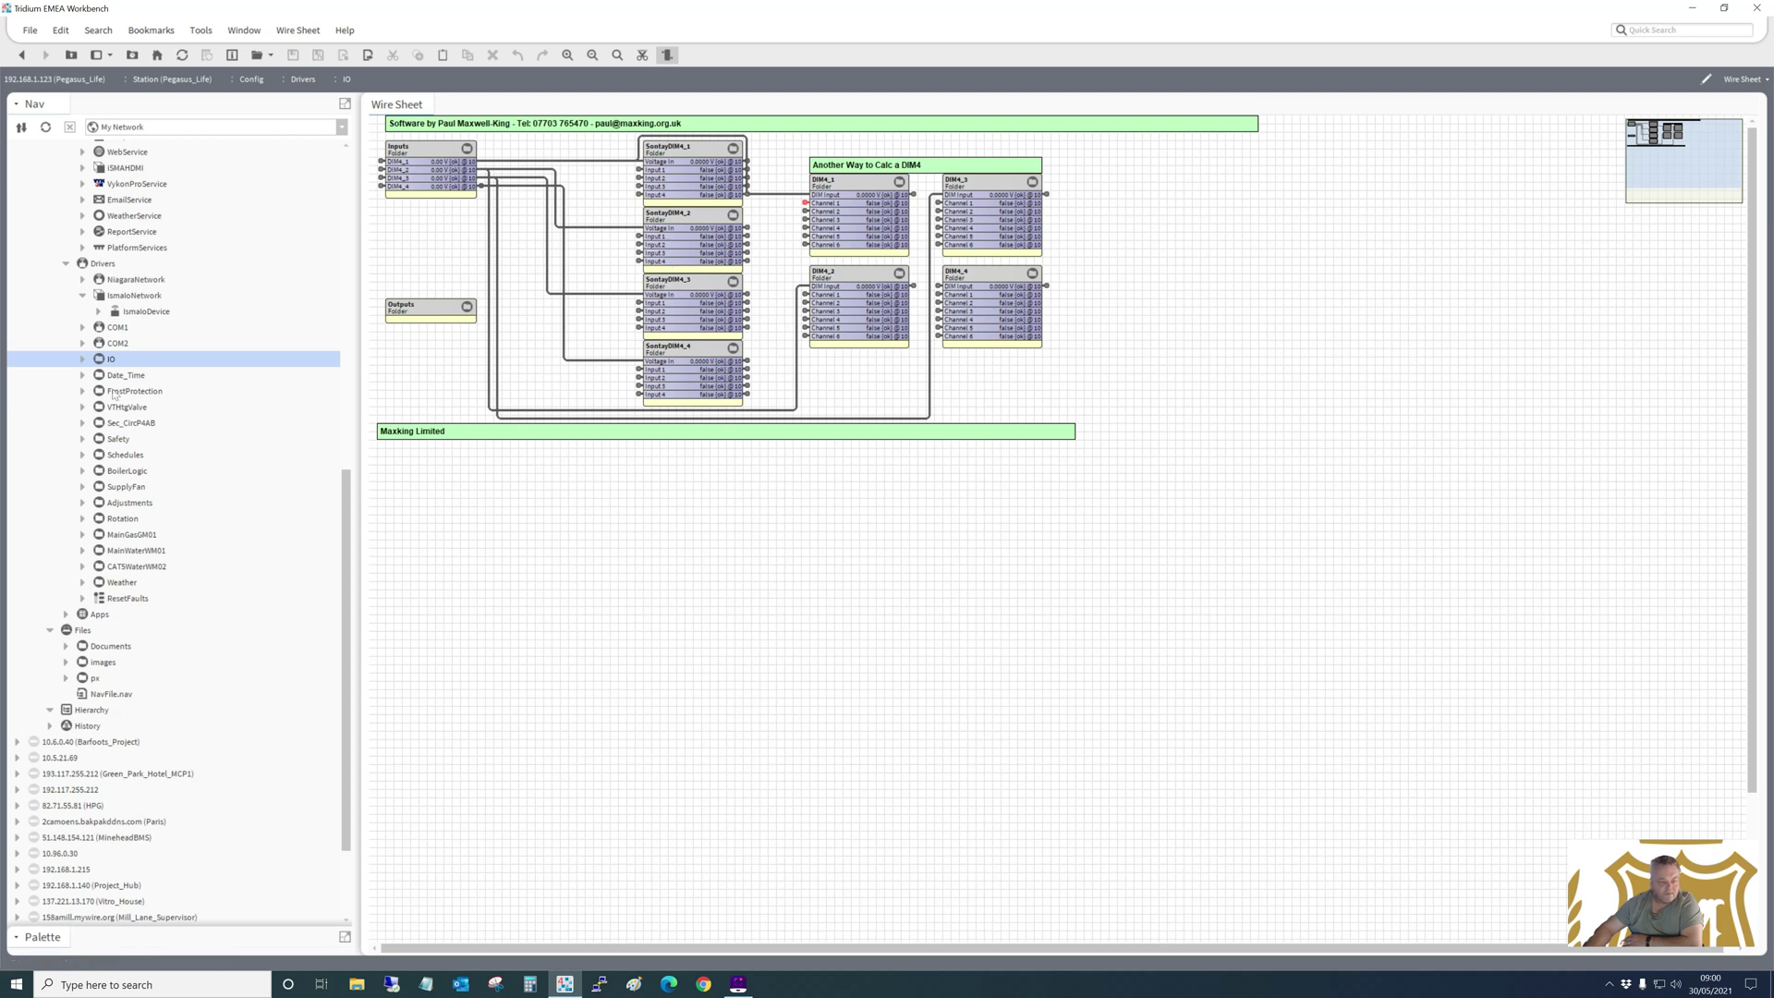
View the wire sheets of the Date_Time and FrostProtection folders to review their logic.
{"action": "right_click", "coordinate": [123, 377]}
{"action": "mouse_move", "coordinate": [166, 388]}
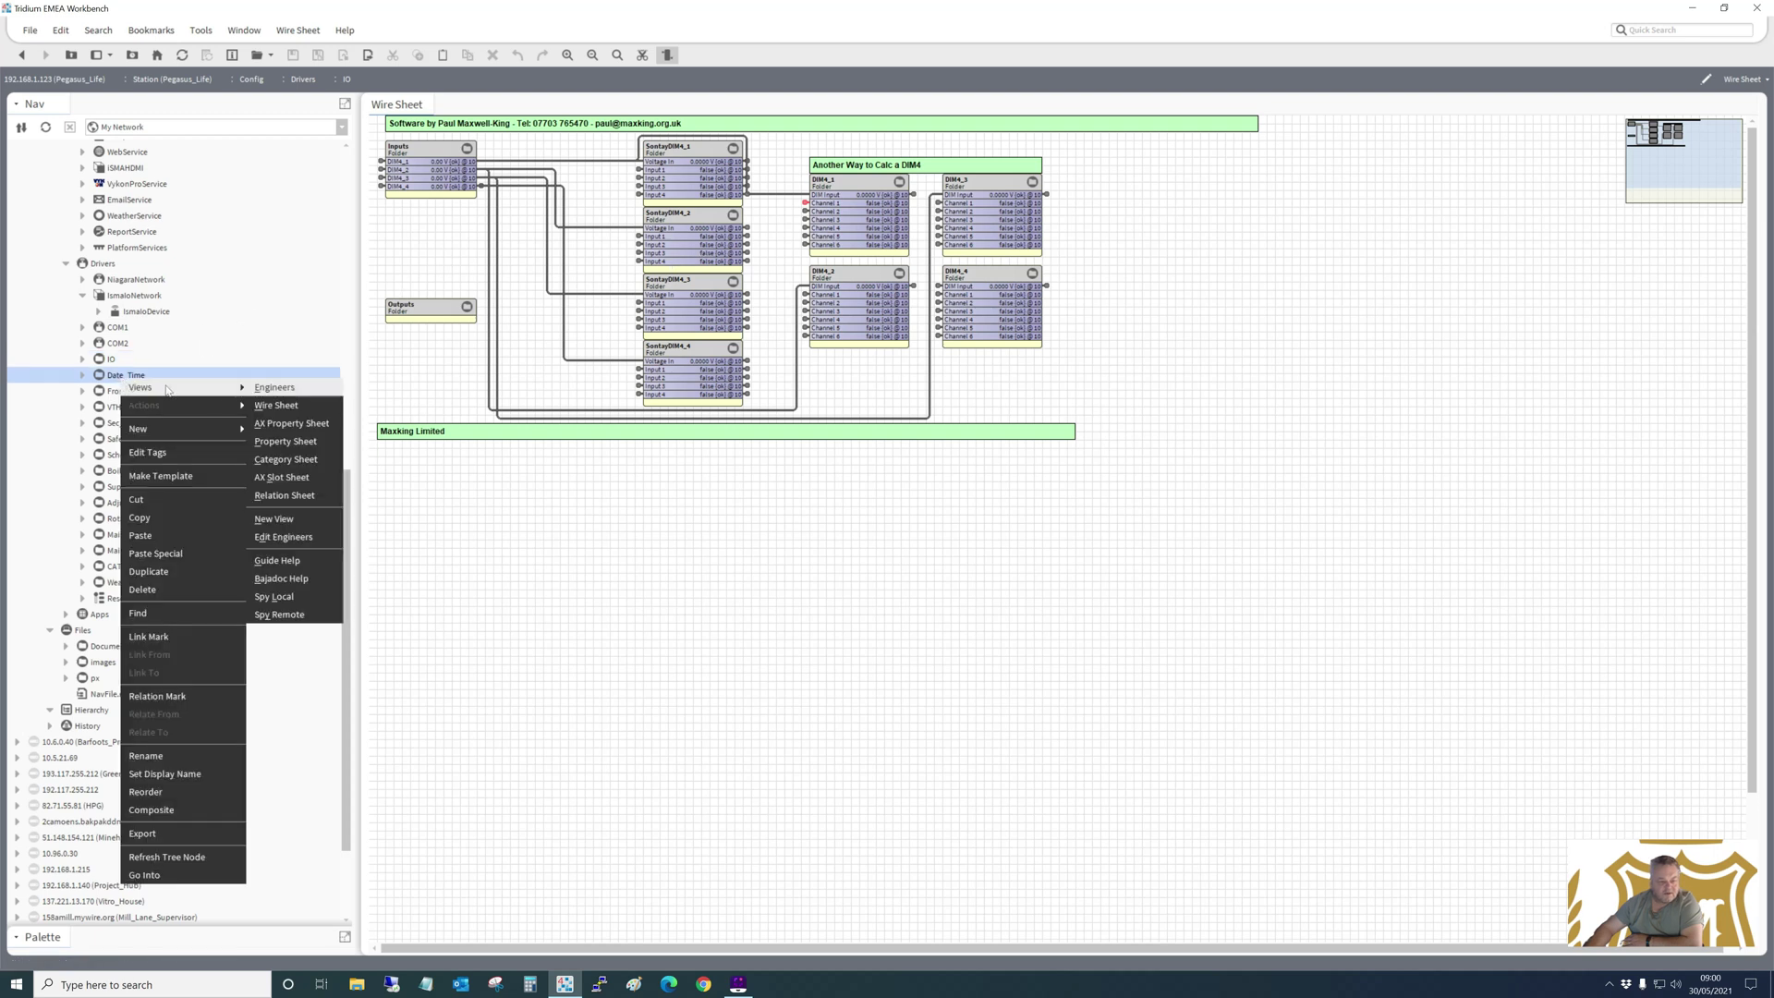
{"action": "left_click", "coordinate": [278, 405]}
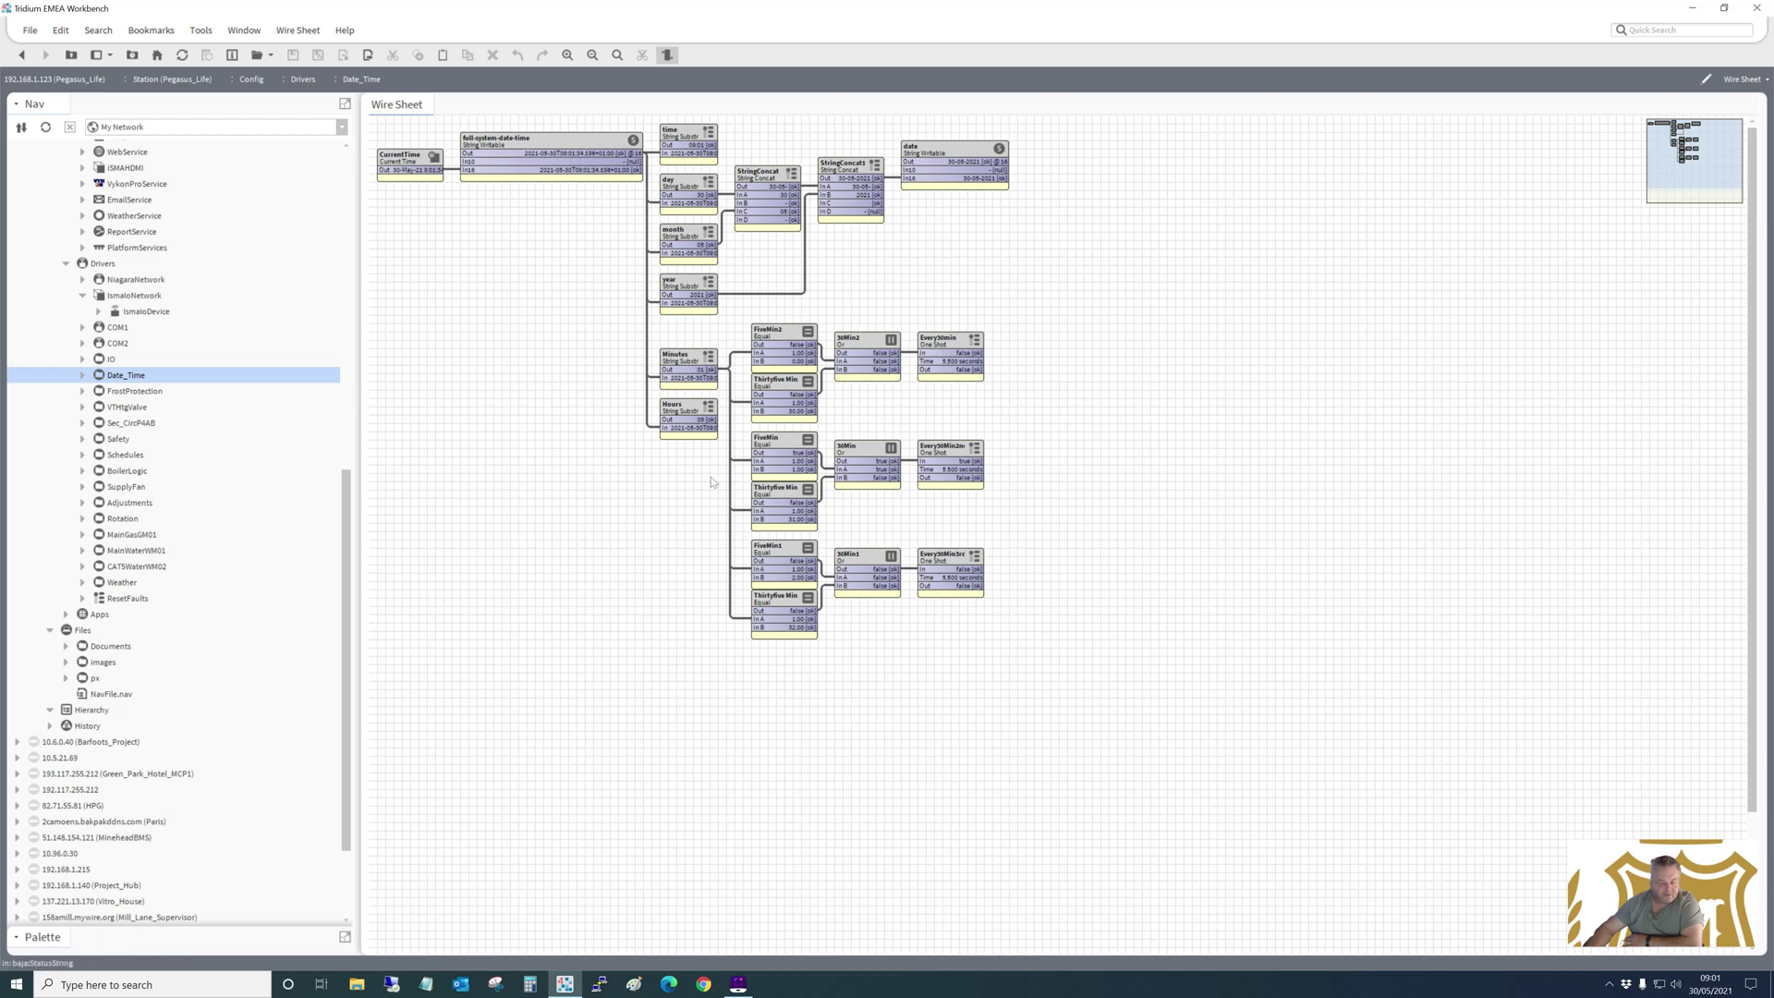
{"action": "right_click", "coordinate": [130, 392]}
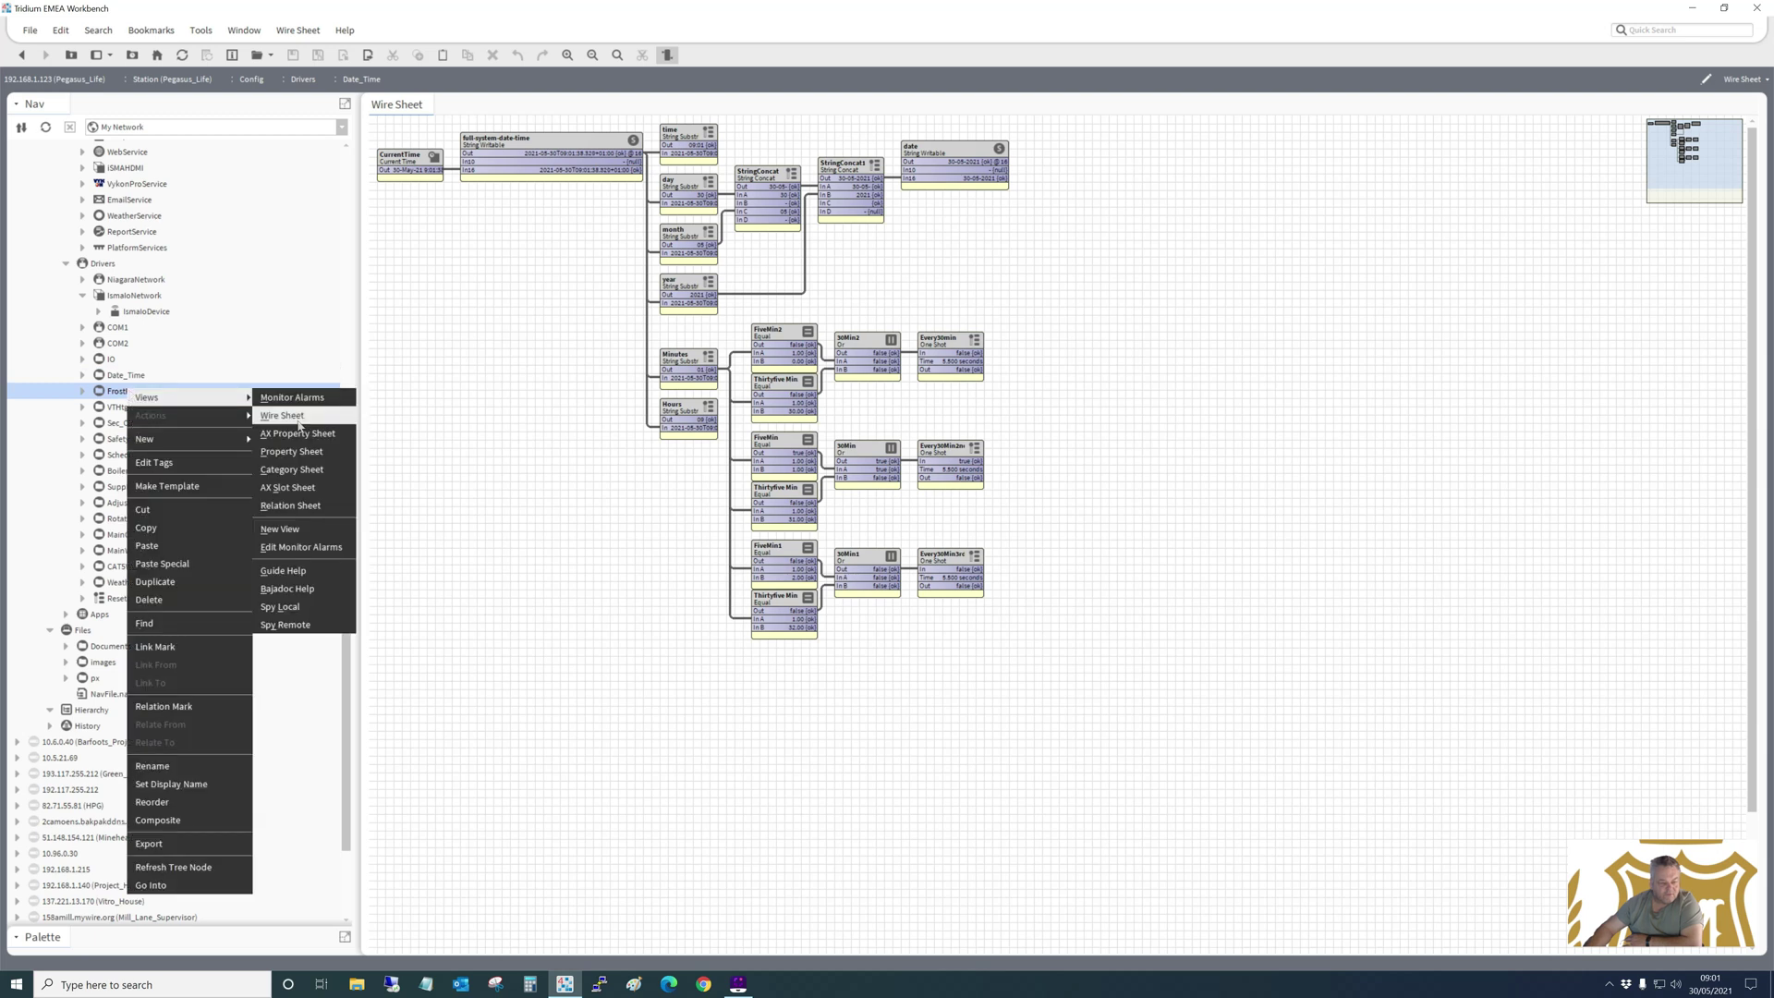
{"action": "left_click", "coordinate": [298, 418]}
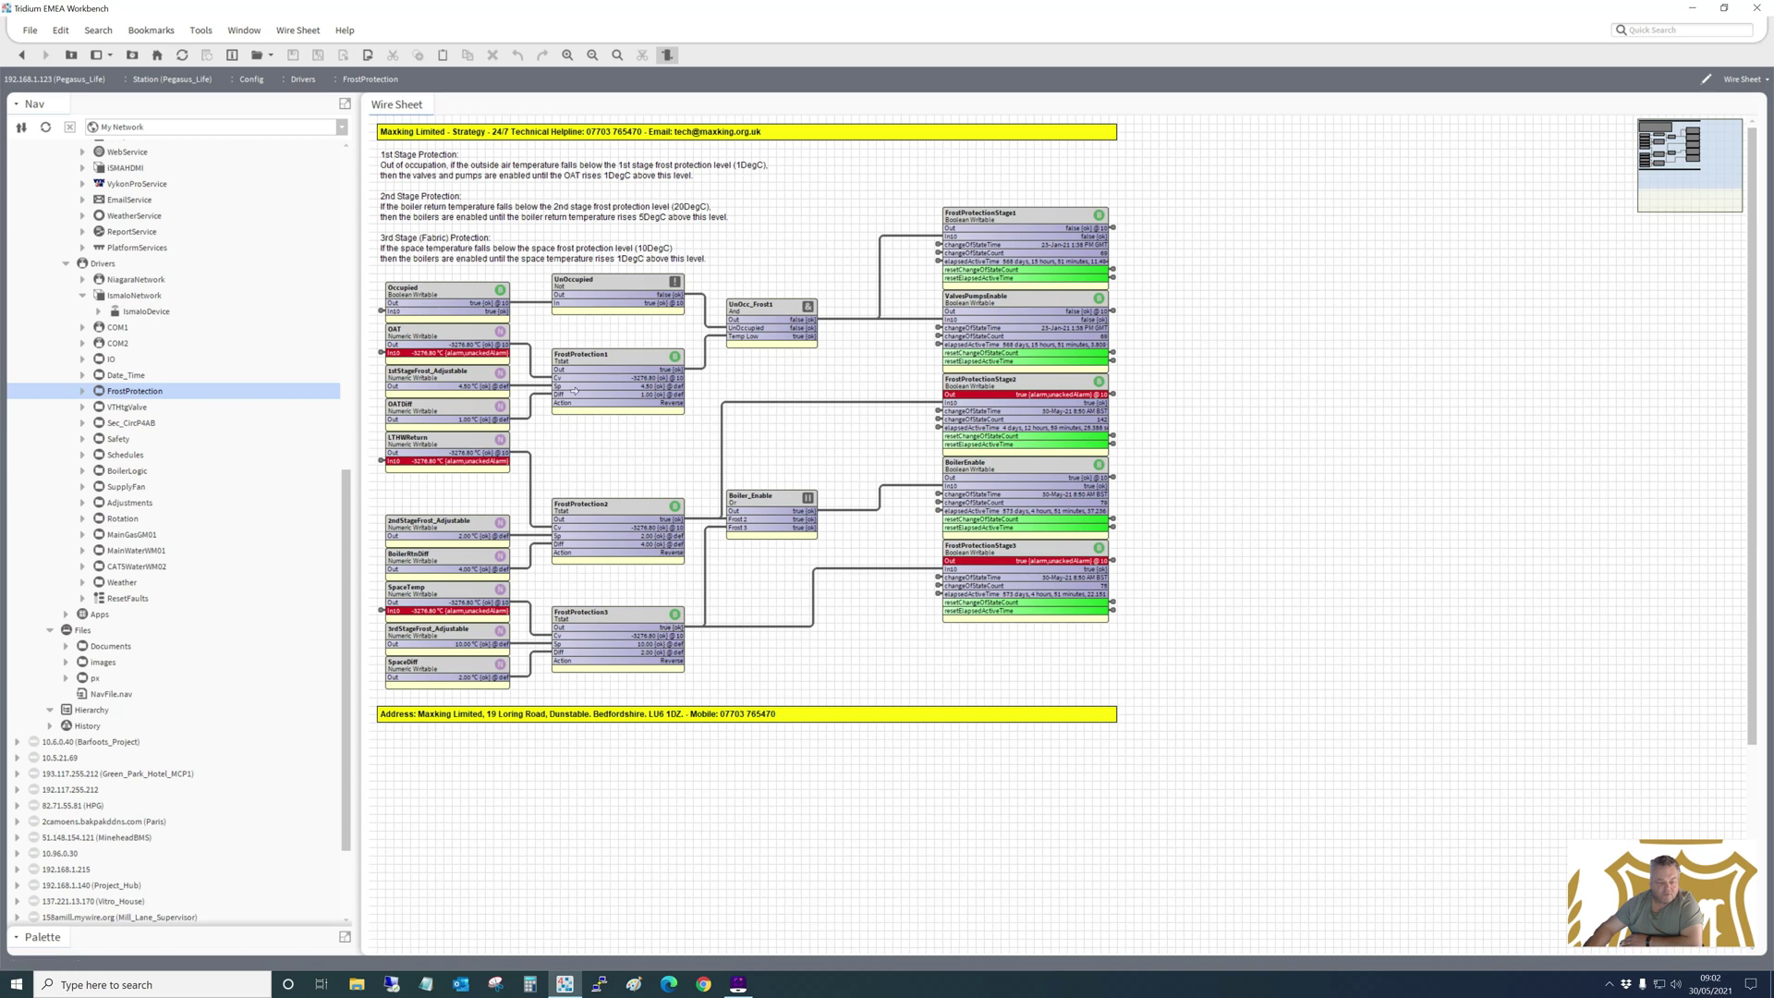
Open the wire sheet of the VTHtgValve folder to view the heating valve logic.
{"action": "left_click", "coordinate": [118, 409]}
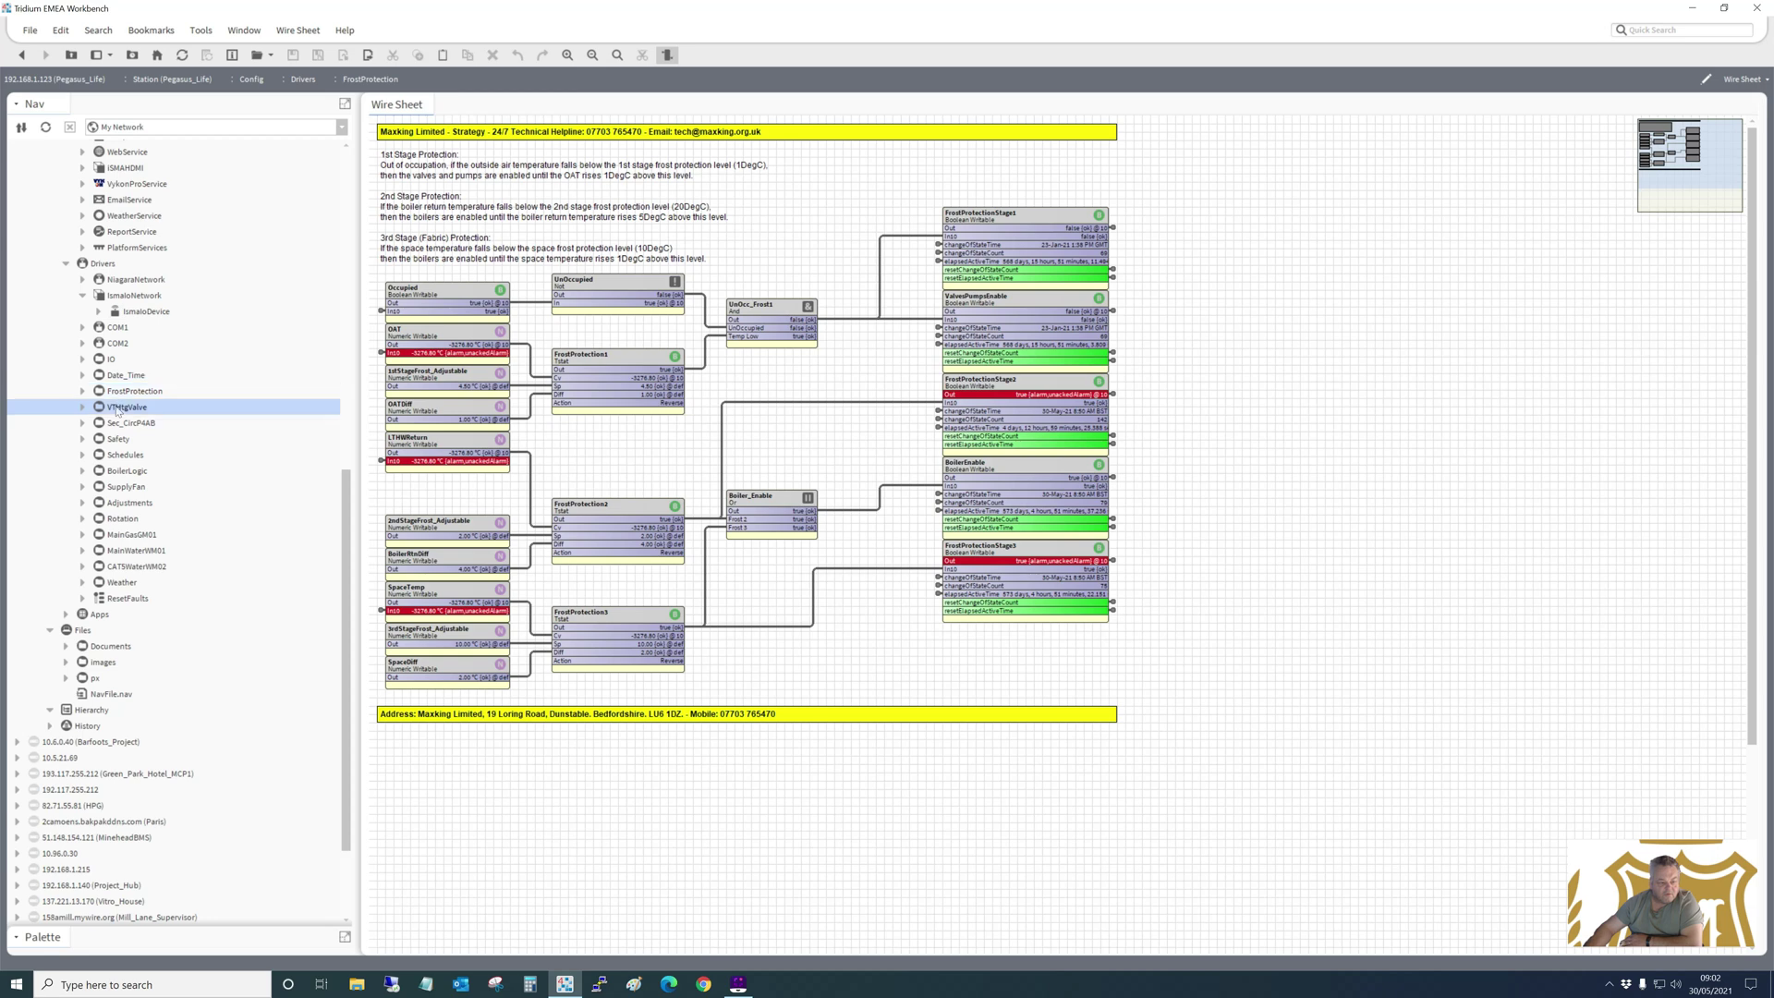
{"action": "right_click", "coordinate": [118, 411]}
{"action": "mouse_move", "coordinate": [185, 412]}
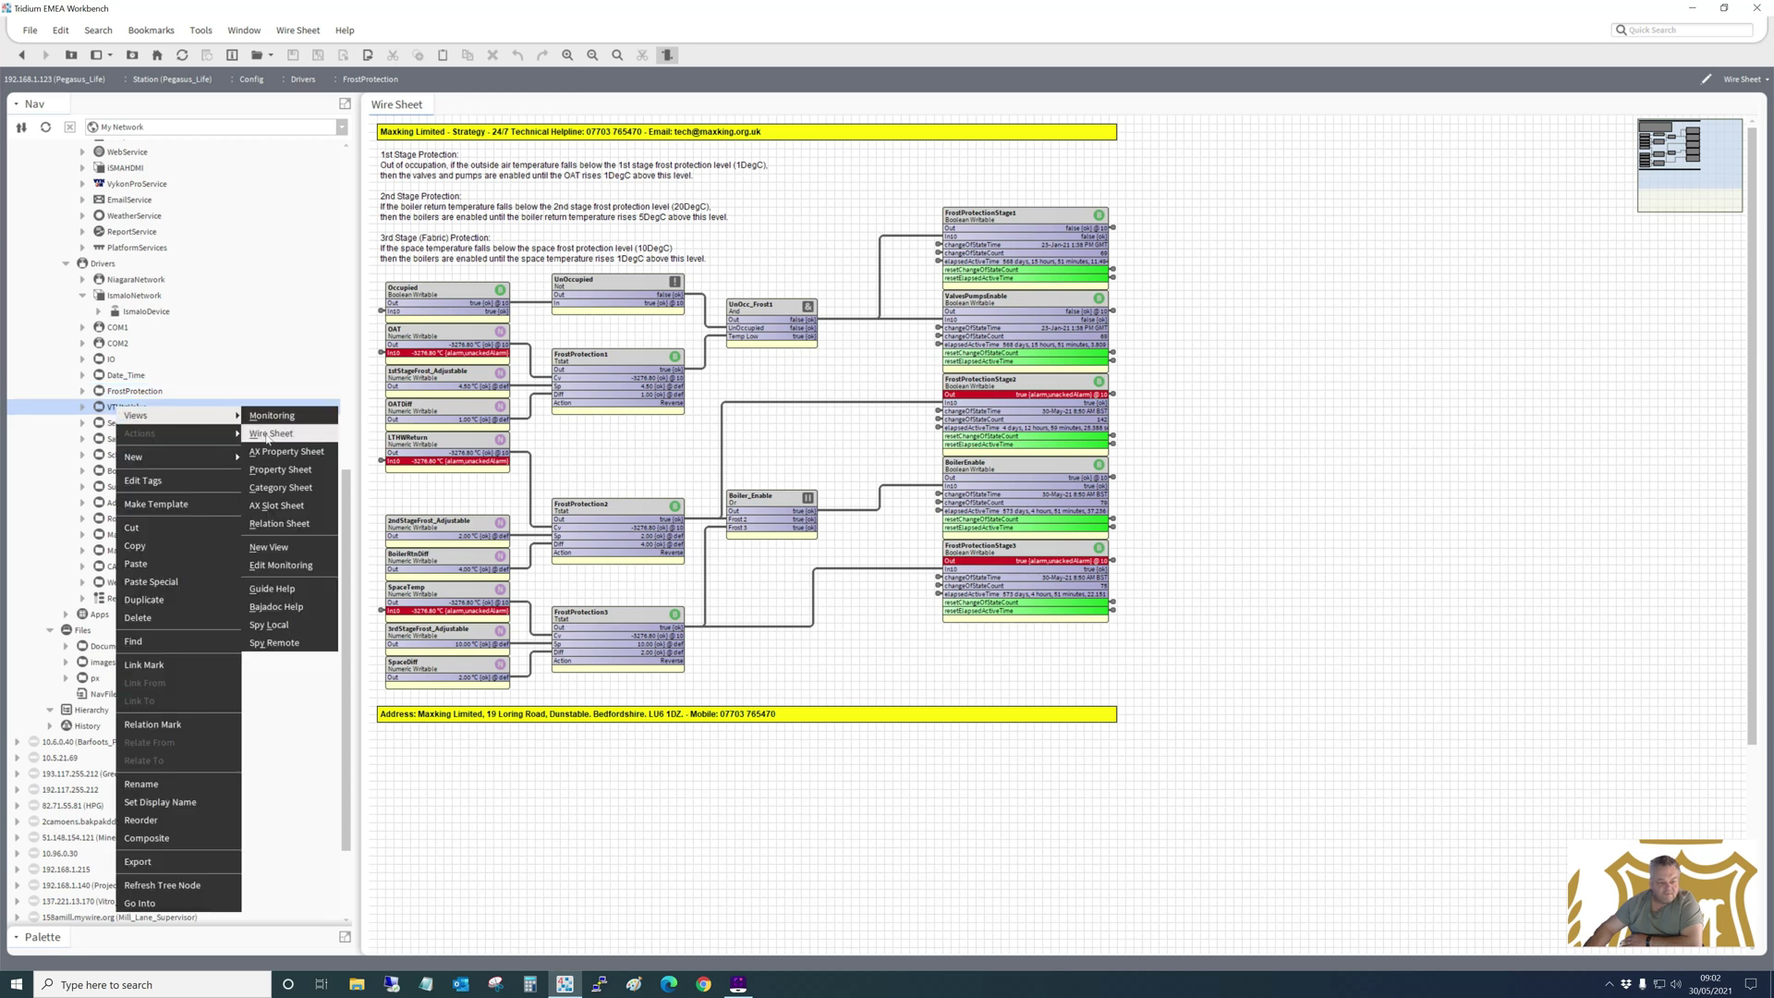
{"action": "left_click", "coordinate": [266, 439]}
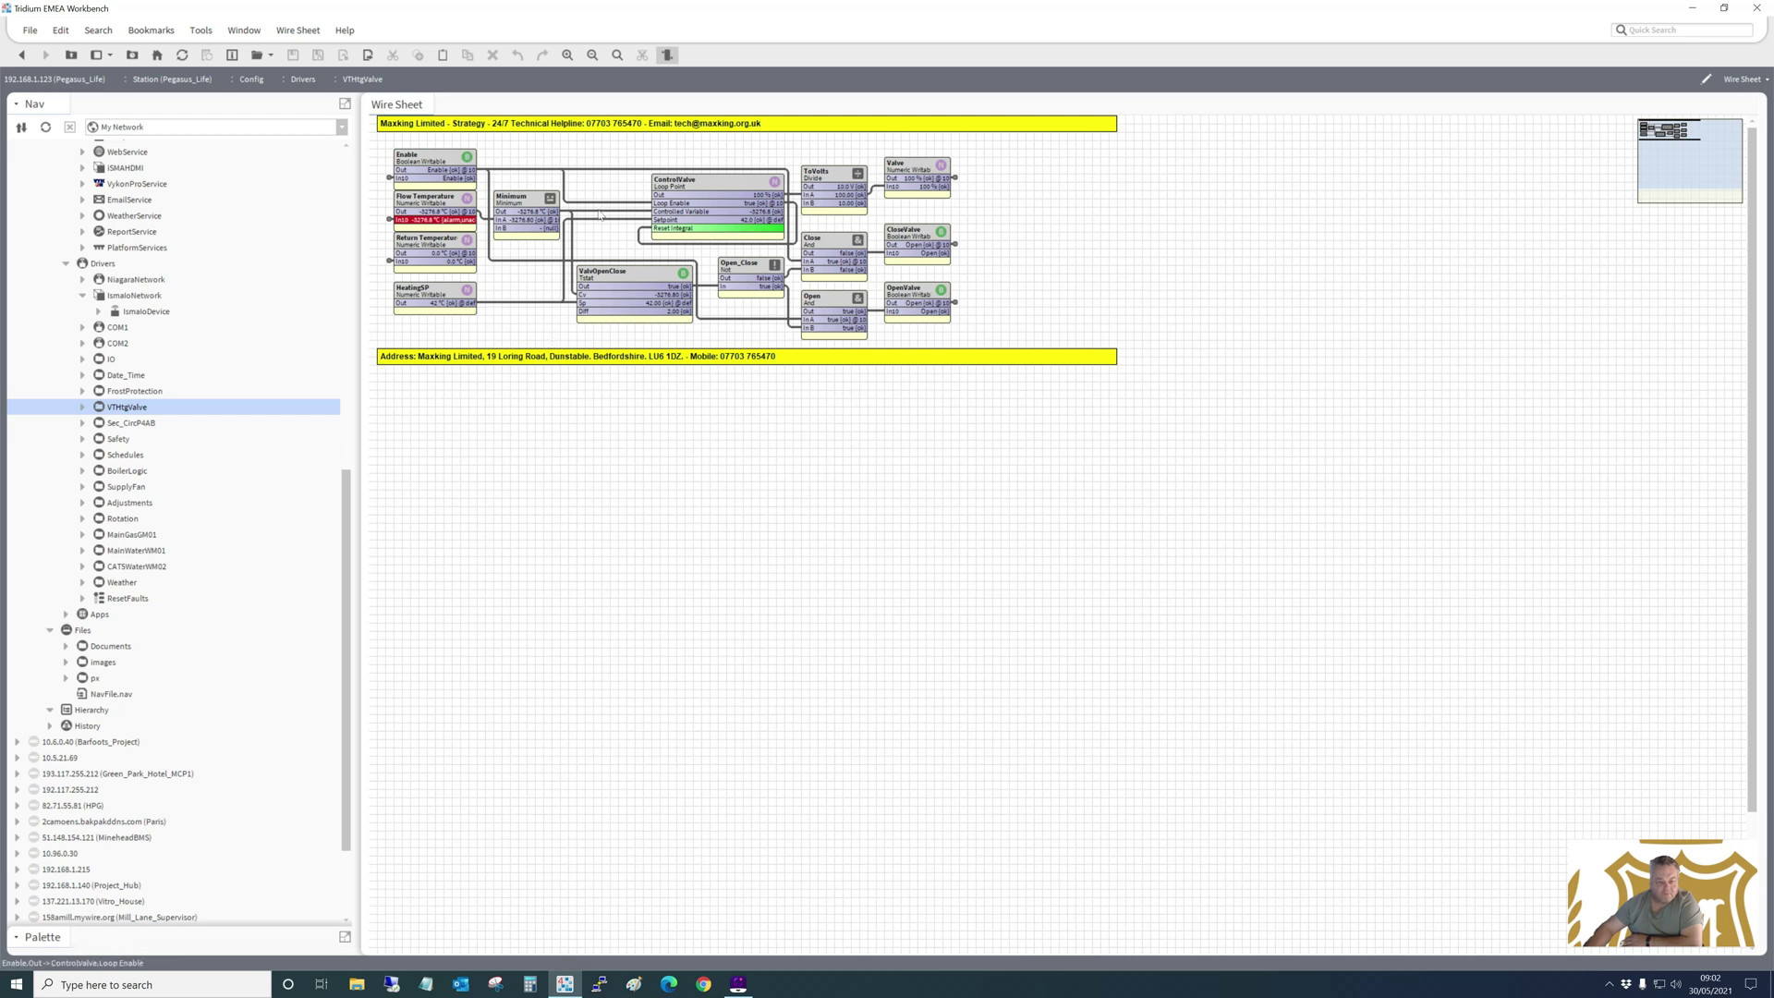
Inspect the links feeding the ControlValve loop point on the VTHtgValve wire sheet.
{"action": "left_click", "coordinate": [600, 218]}
{"action": "left_click", "coordinate": [596, 224]}
{"action": "left_click", "coordinate": [626, 216]}
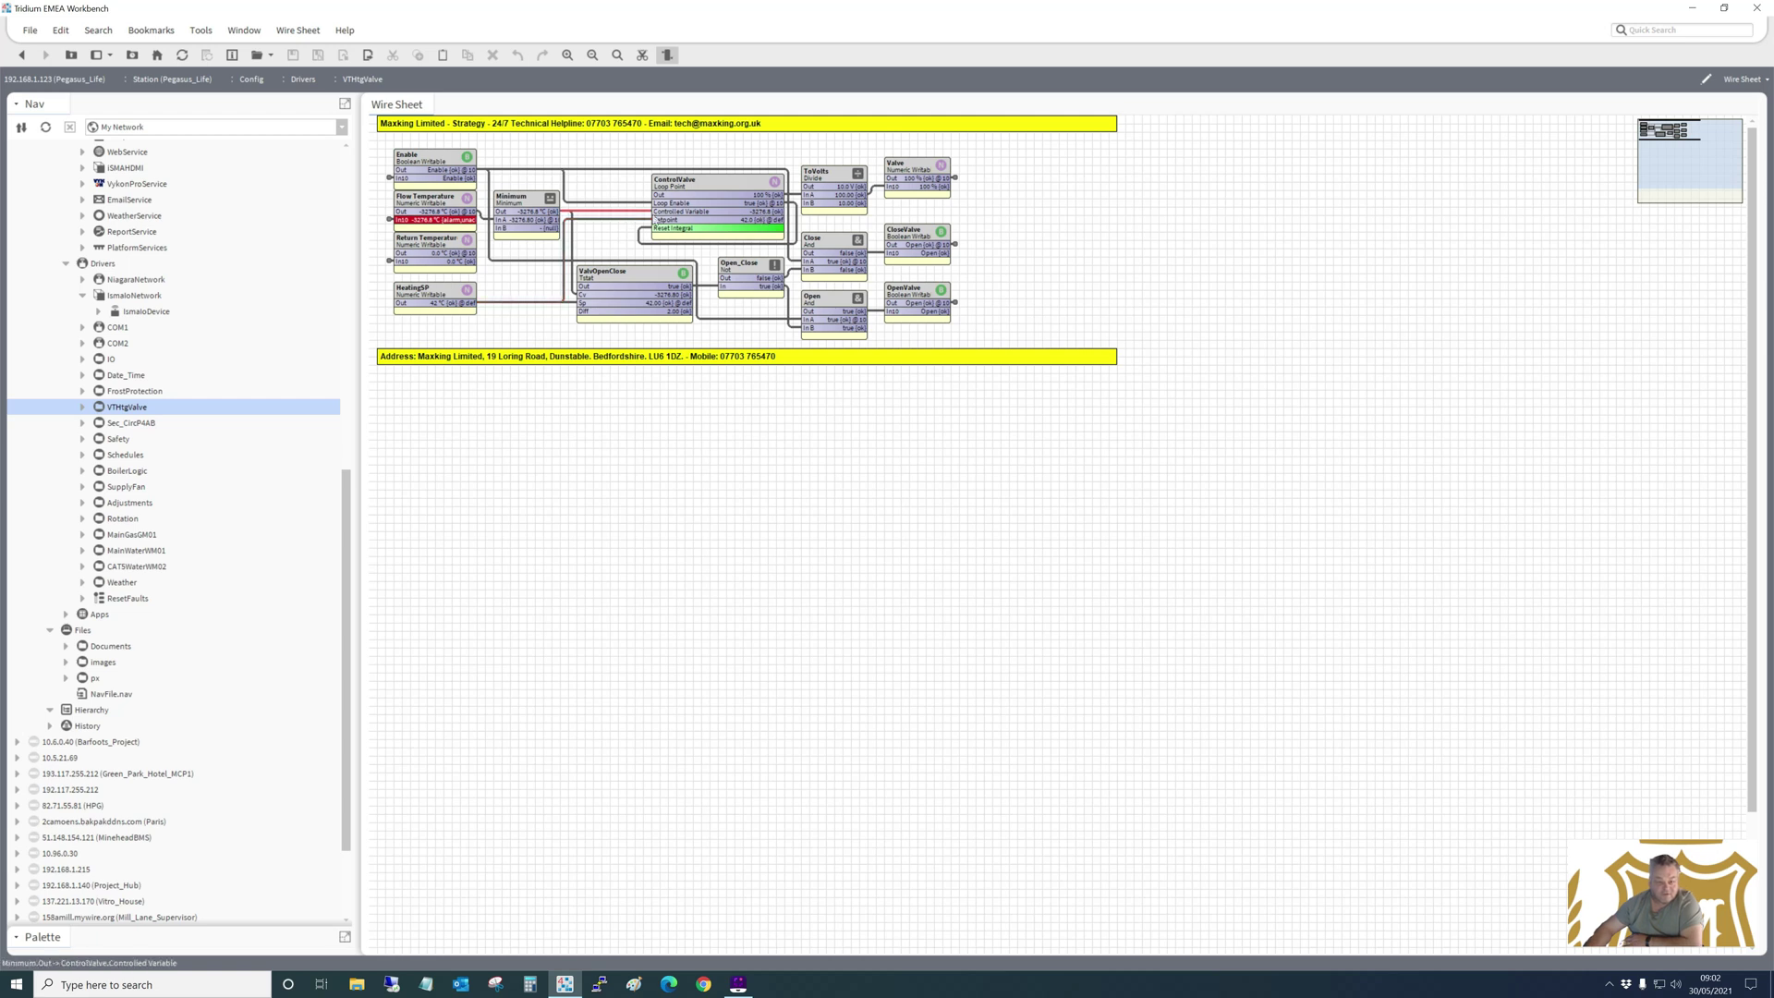
{"action": "left_click", "coordinate": [762, 202]}
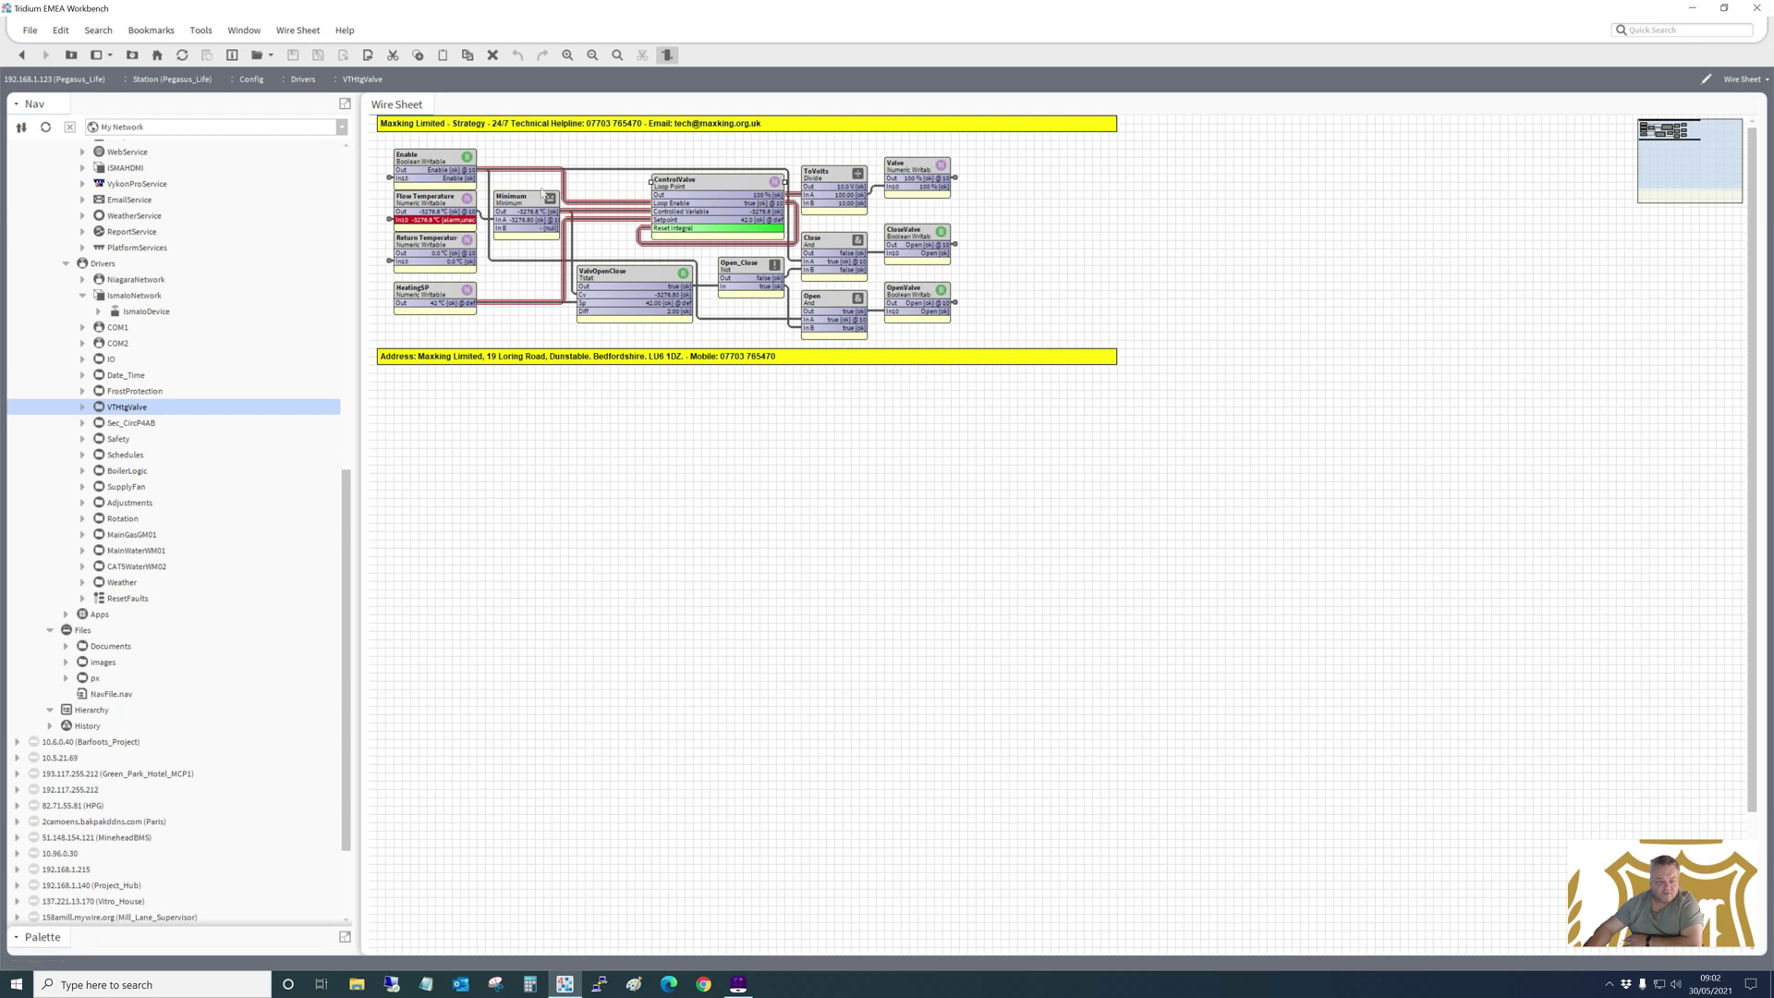
Apply an emergency override of 45 °C to the Flow Temperature point to test the valve response.
{"action": "right_click", "coordinate": [429, 202]}
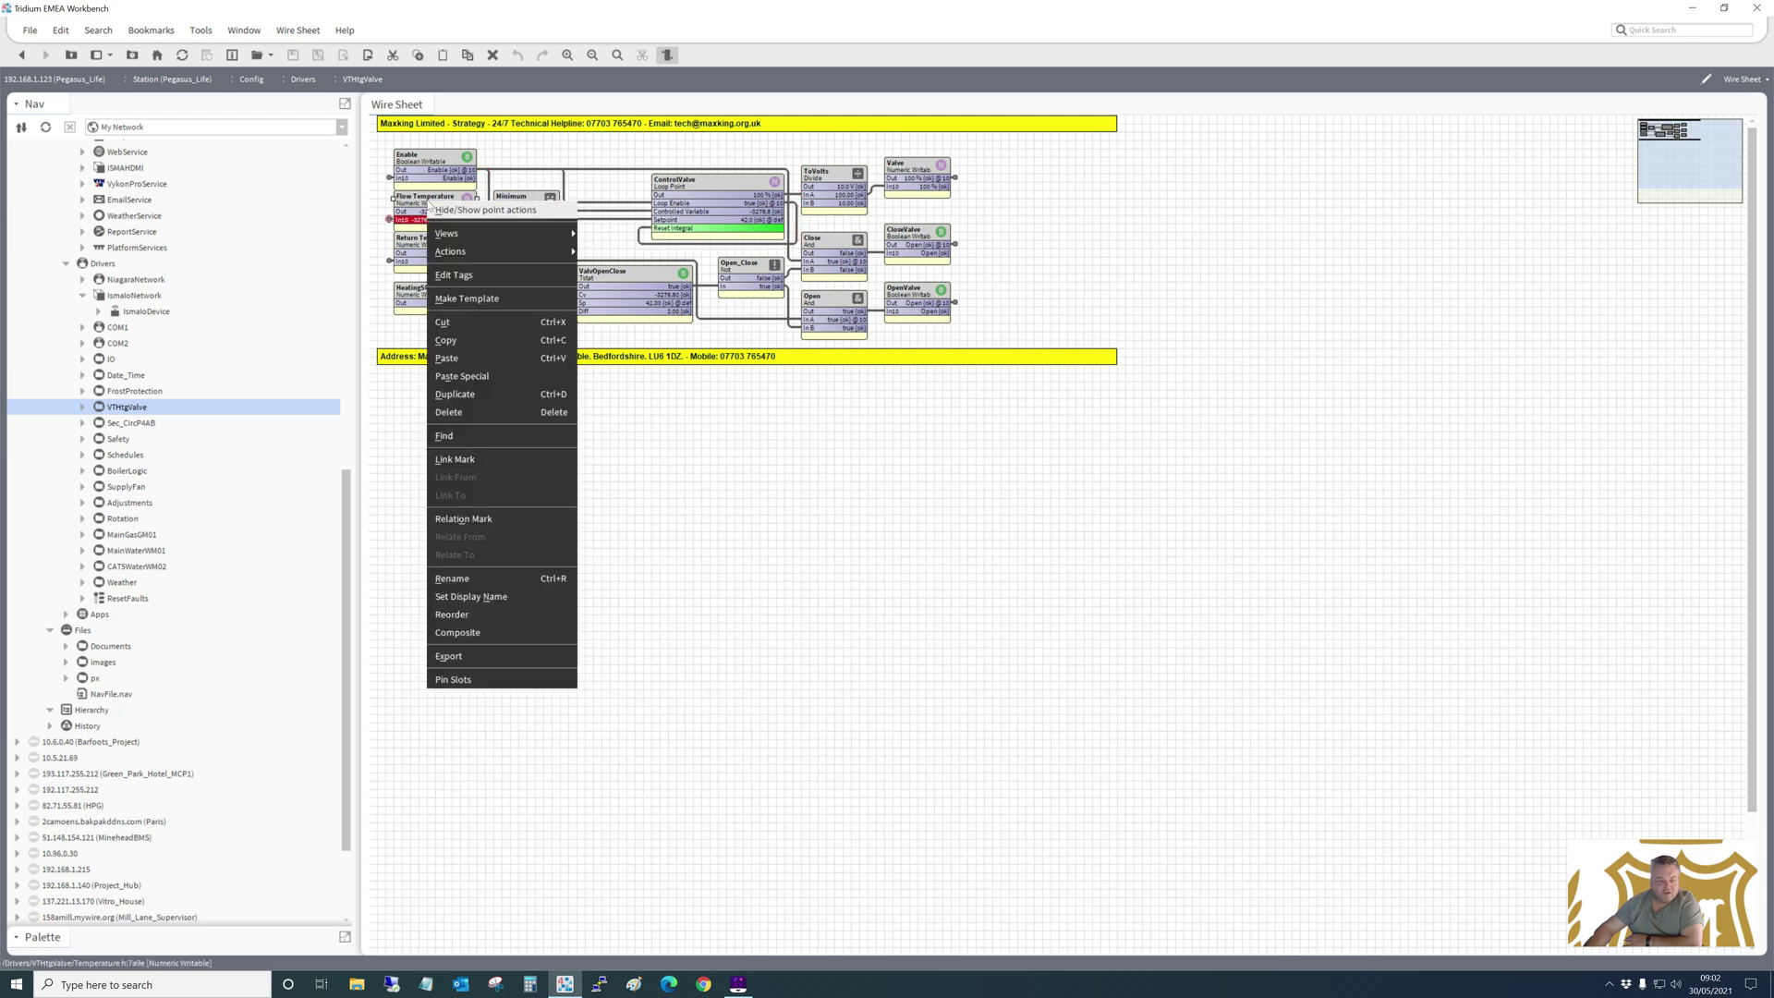
{"action": "mouse_move", "coordinate": [459, 256]}
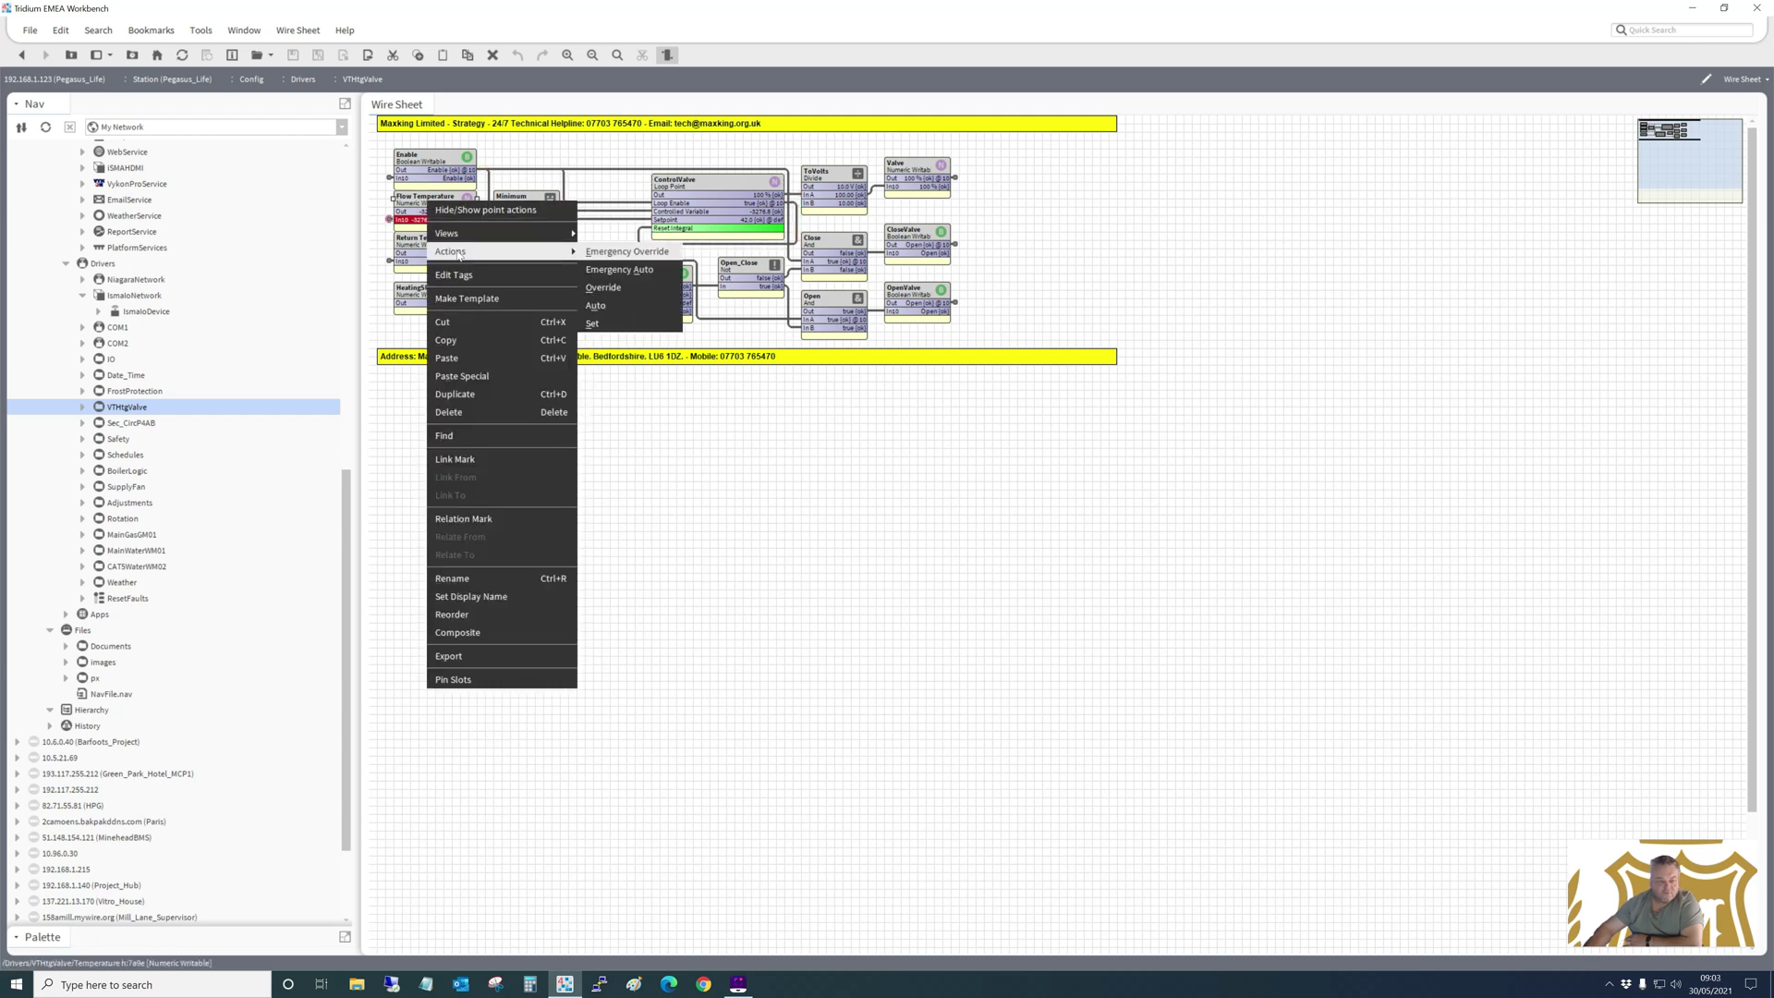
{"action": "left_click", "coordinate": [624, 258]}
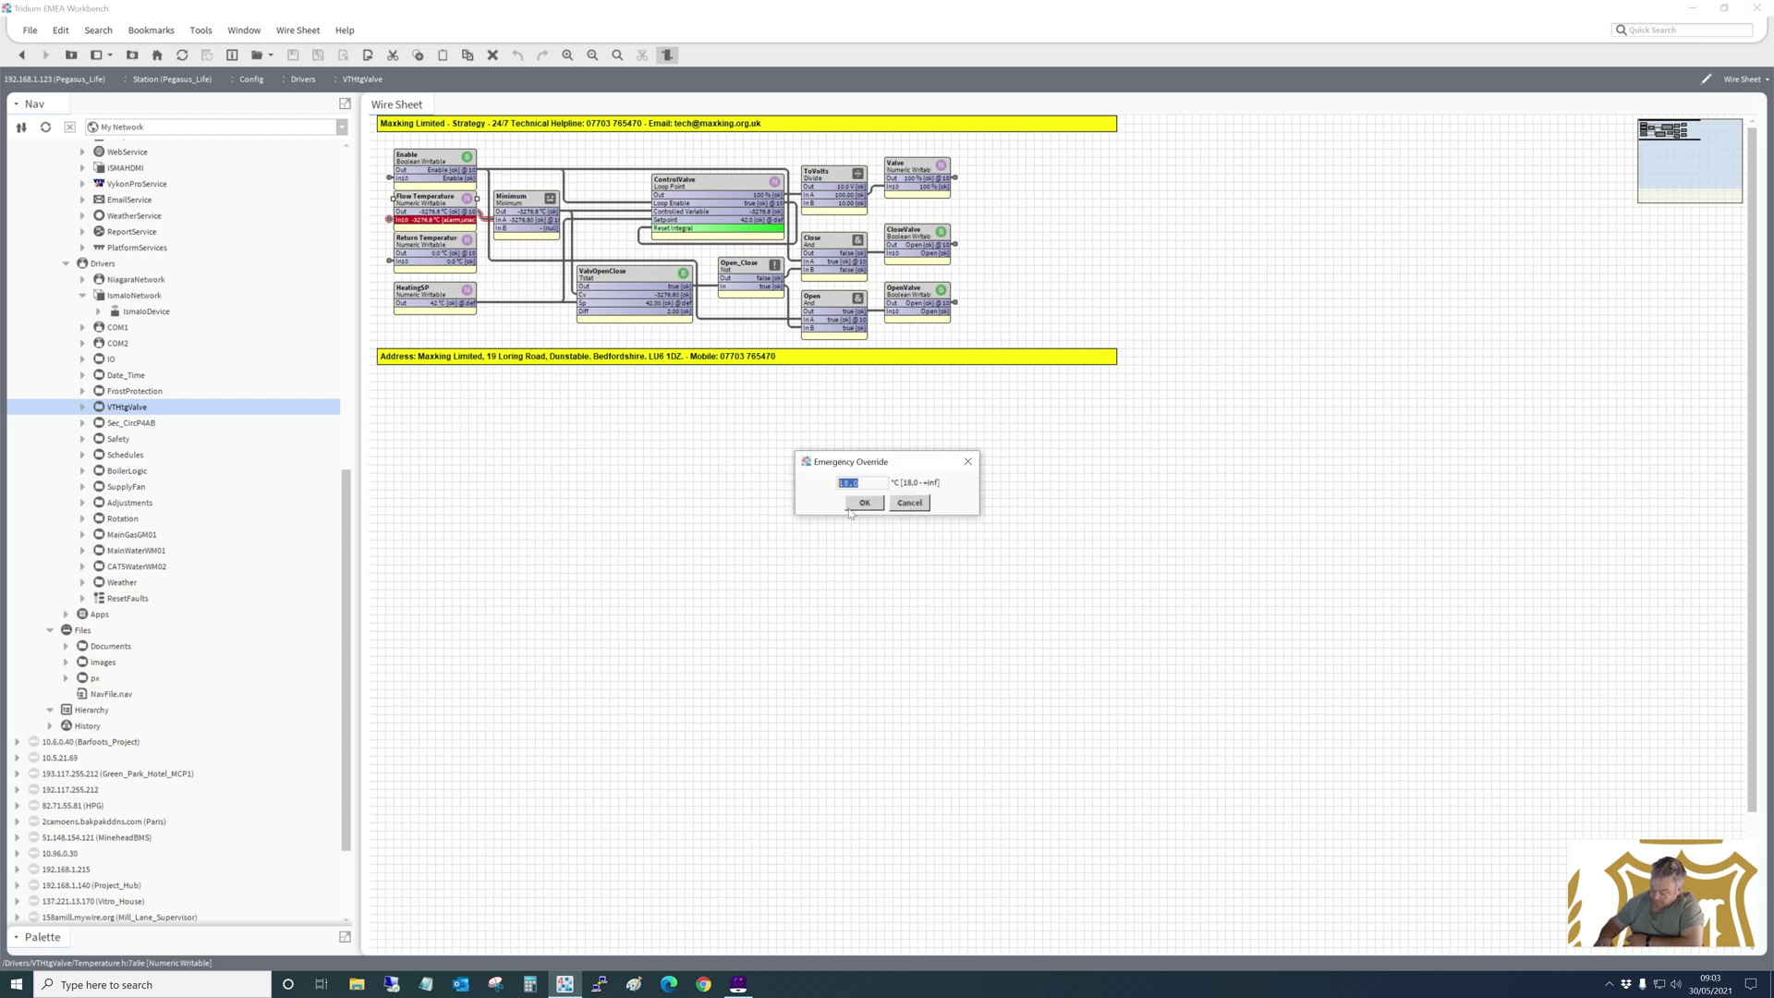
{"action": "type", "text": "45"}
{"action": "left_click", "coordinate": [876, 507]}
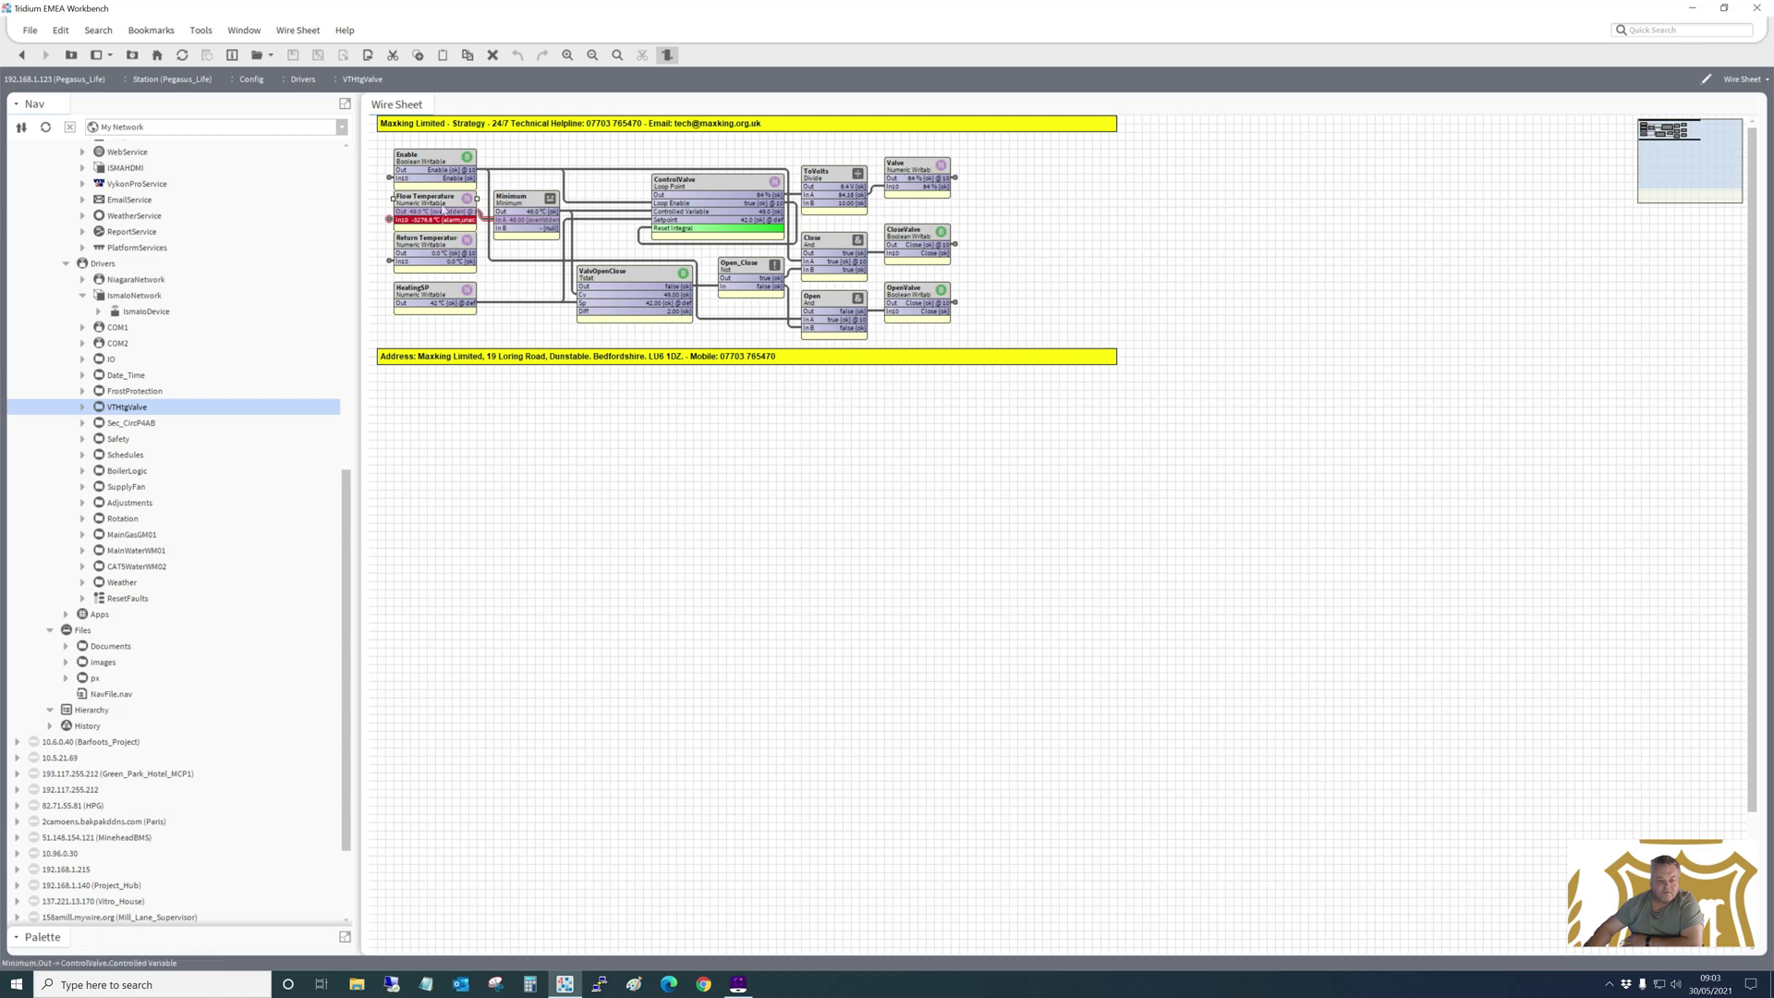
Raise the Flow Temperature point's emergency override to 59 °C.
{"action": "right_click", "coordinate": [432, 206]}
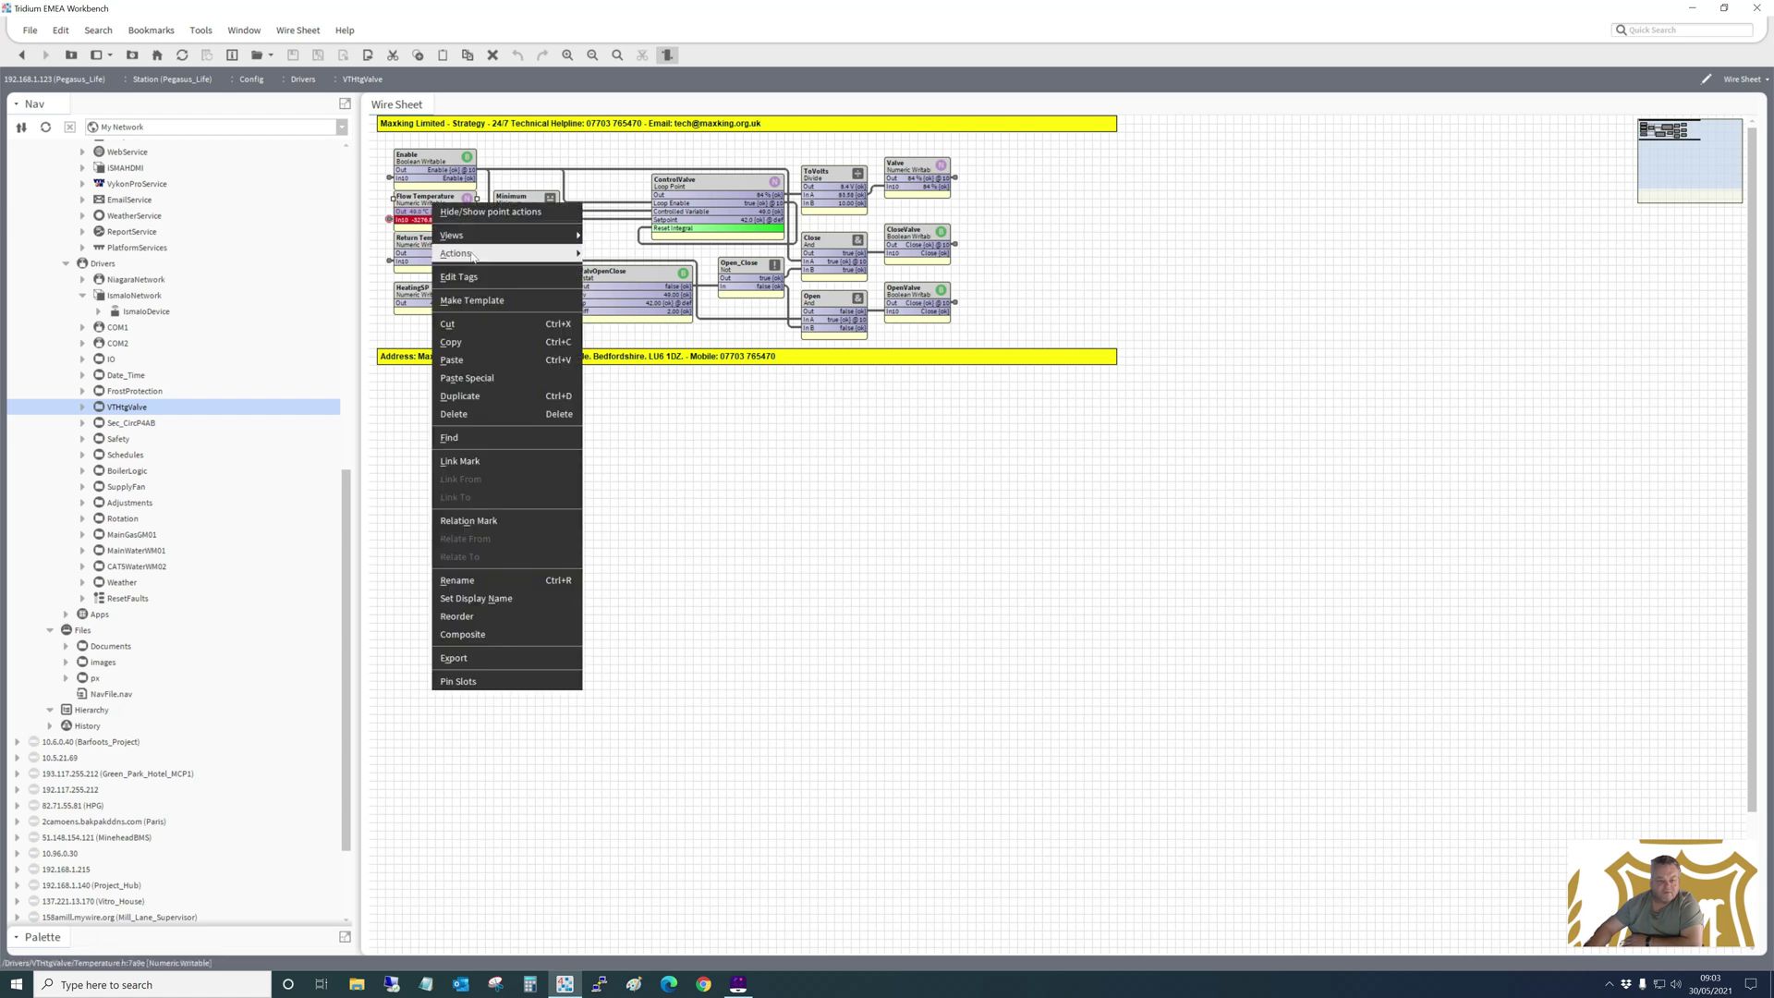
{"action": "mouse_move", "coordinate": [555, 254]}
{"action": "left_click", "coordinate": [632, 253]}
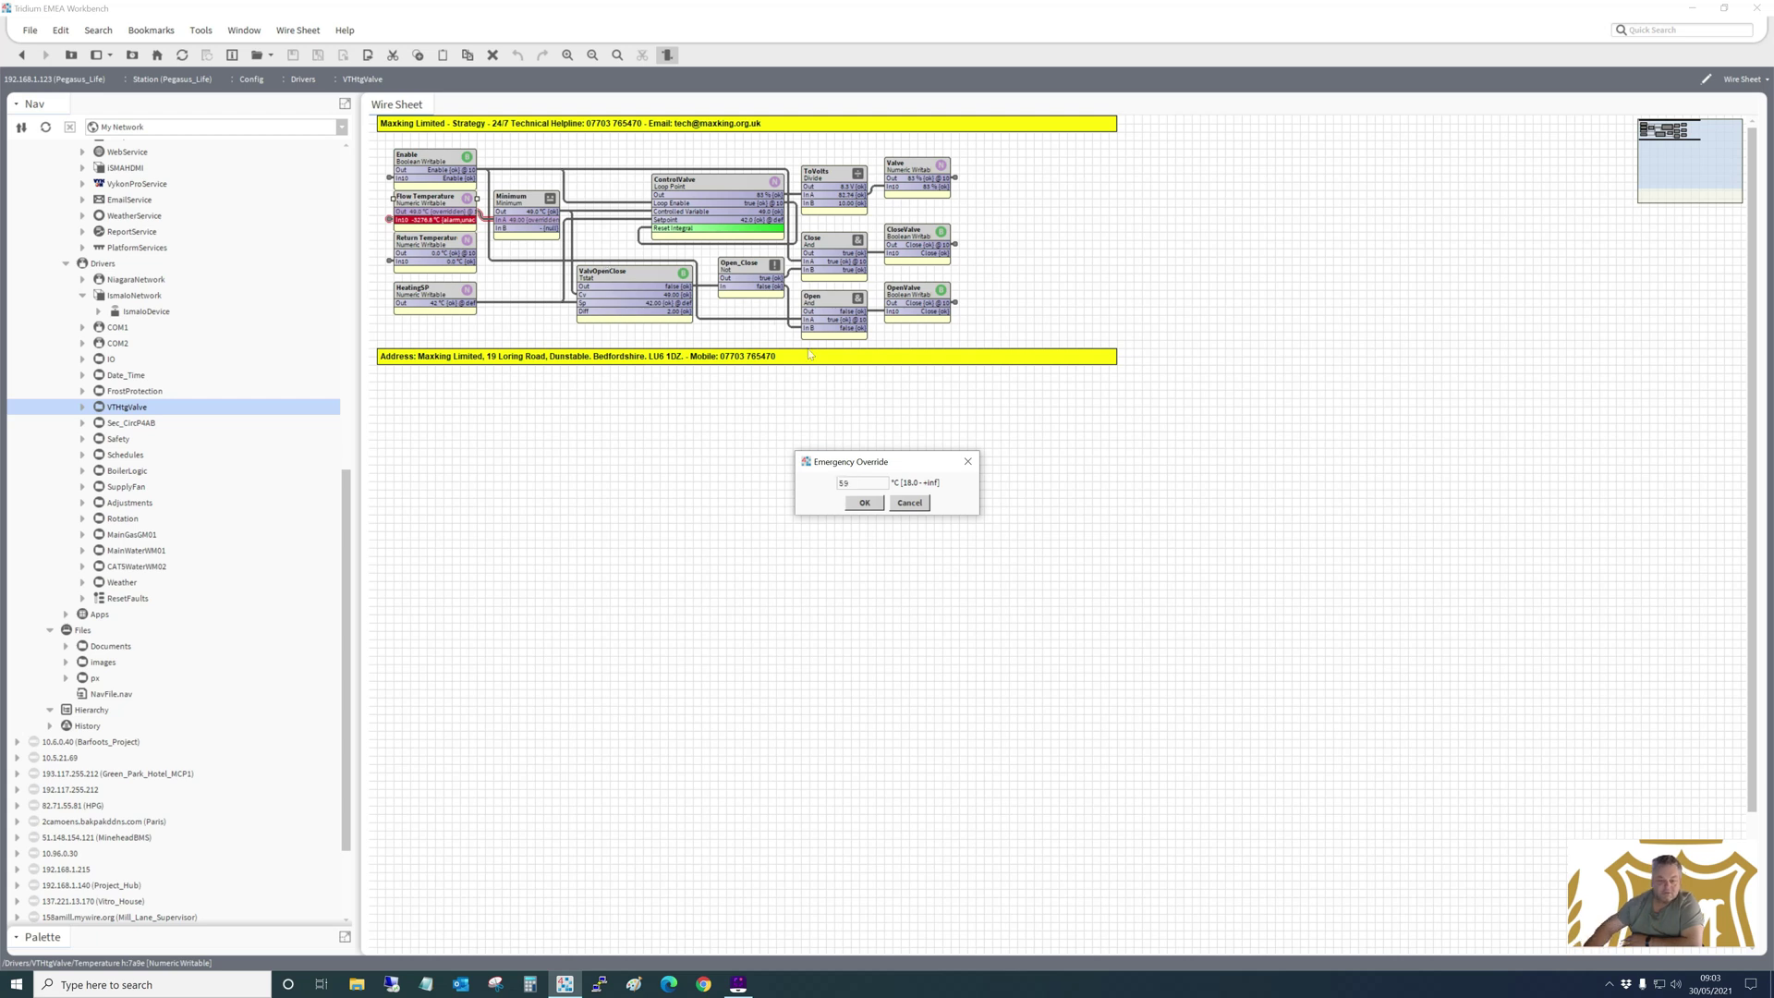
{"action": "left_click", "coordinate": [865, 503]}
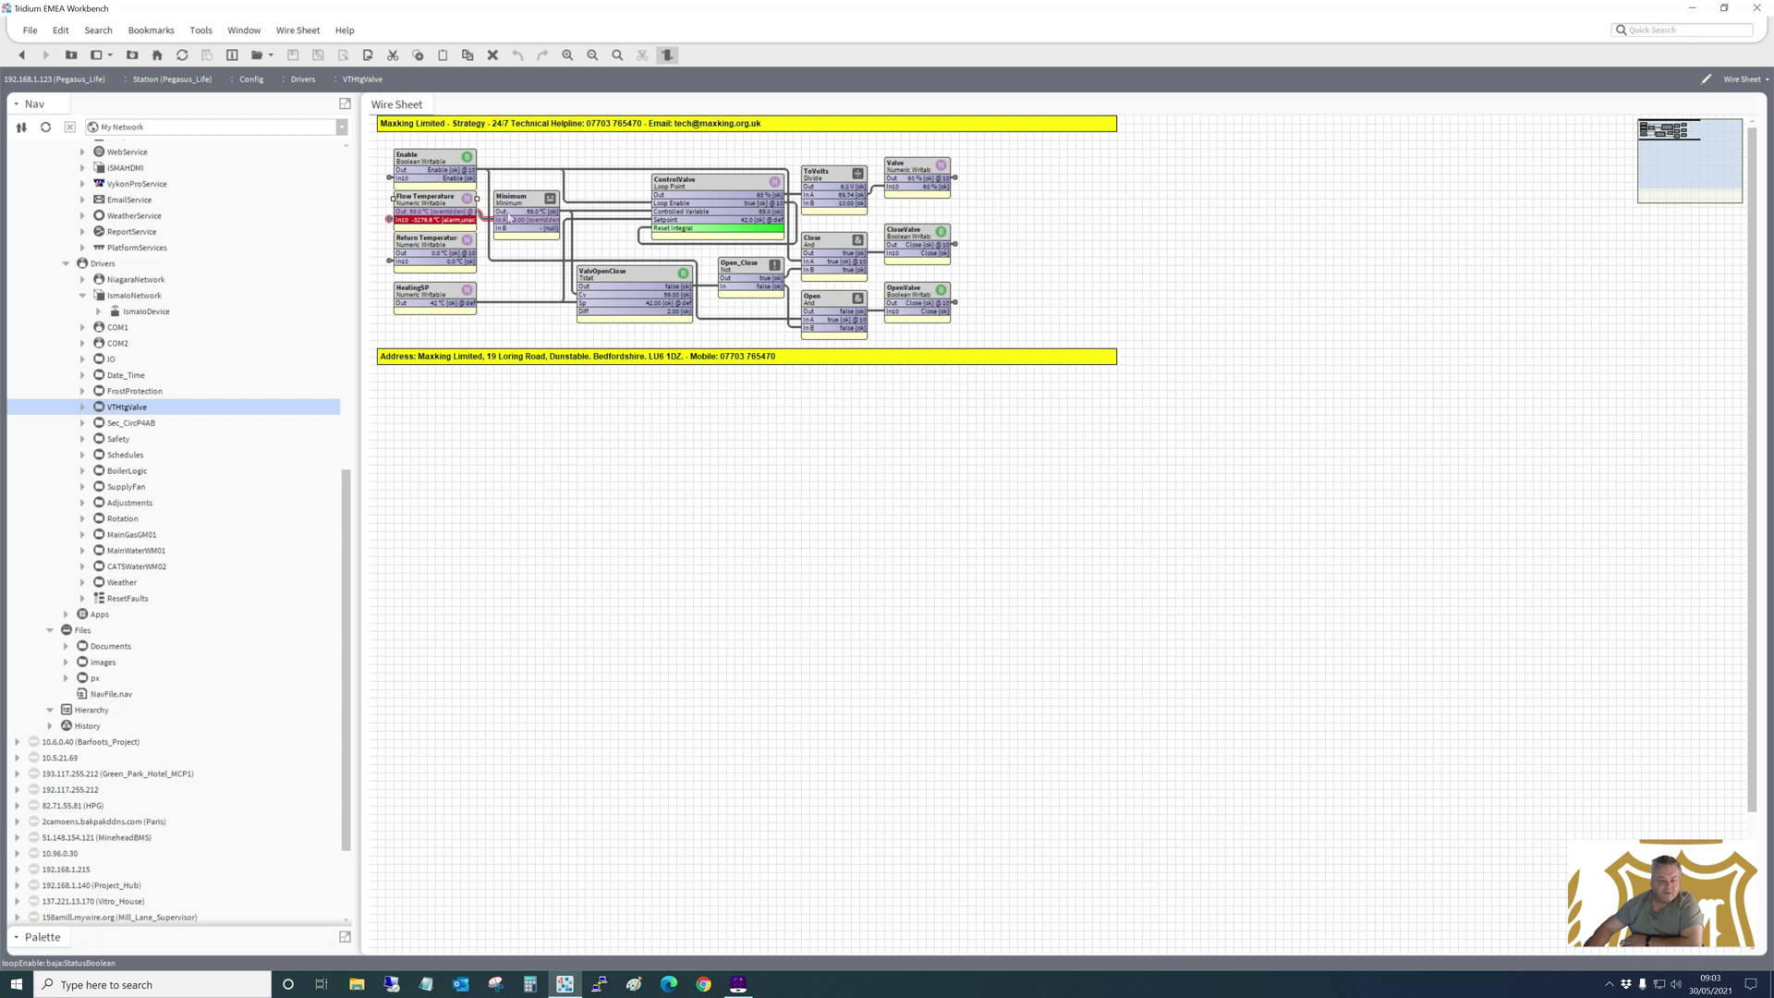
Set the Flow Temperature emergency override to 69 °C, check the valve output, and release the point with Emergency Auto.
{"action": "right_click", "coordinate": [430, 204]}
{"action": "mouse_move", "coordinate": [467, 255]}
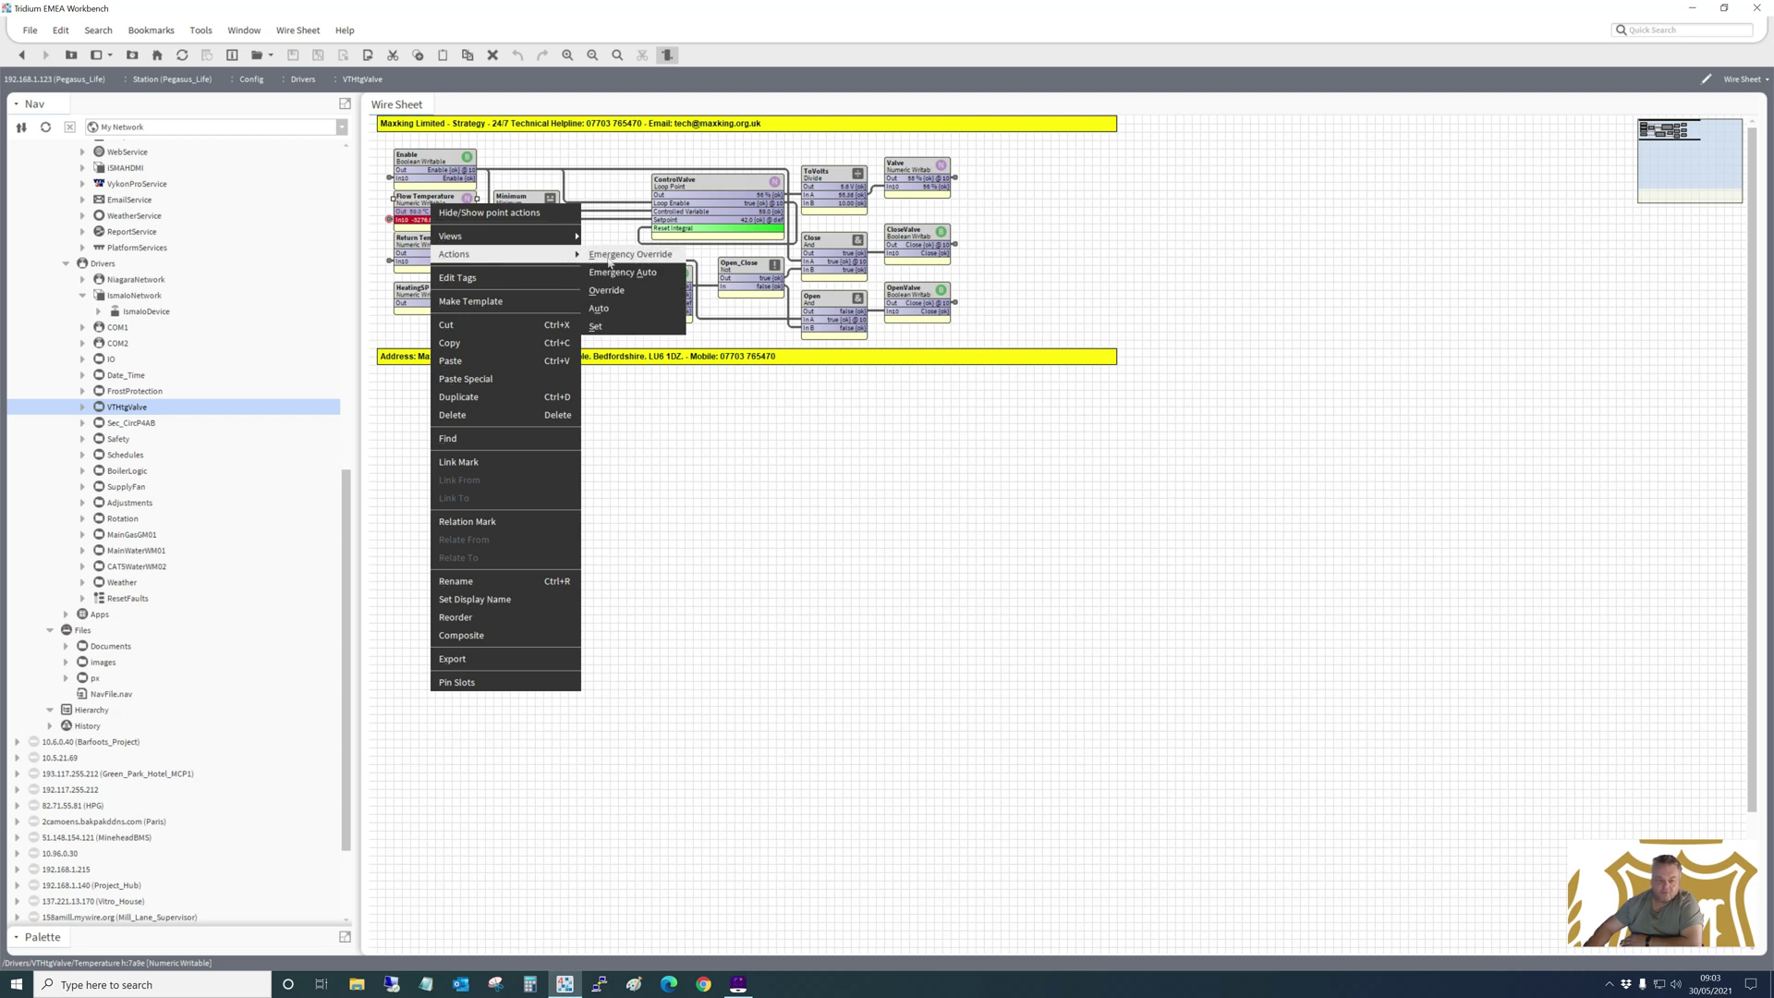
{"action": "left_click", "coordinate": [609, 255]}
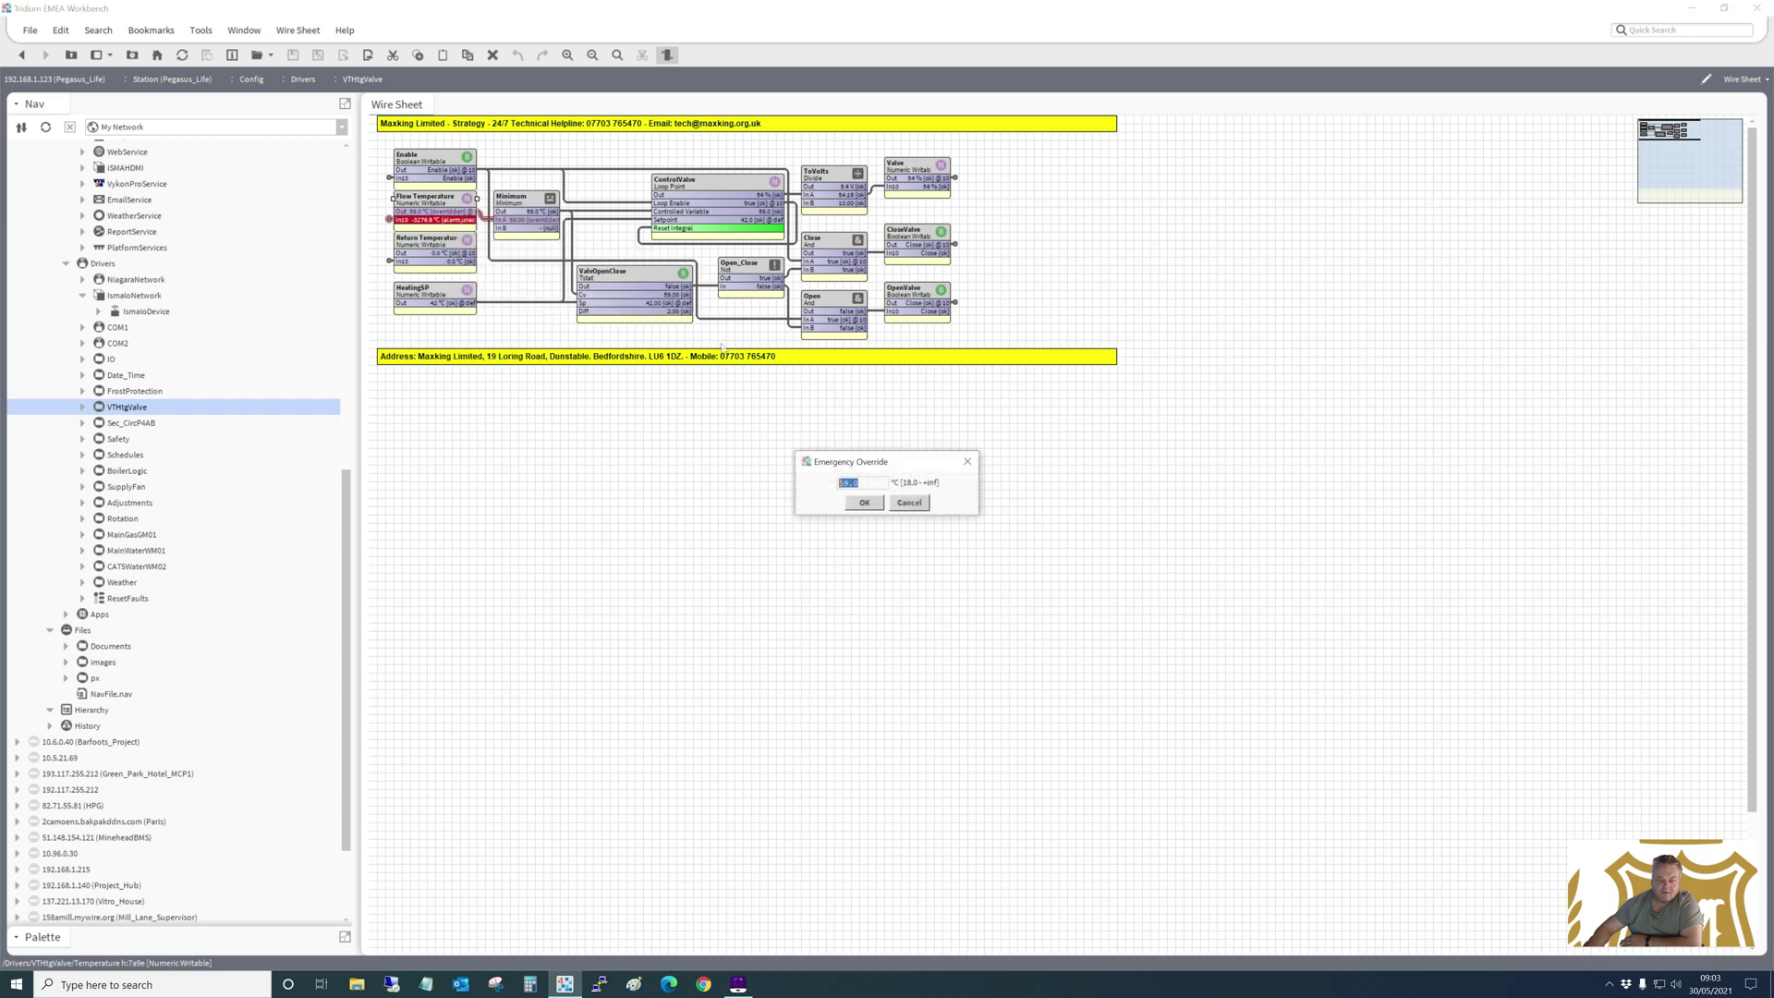
{"action": "type", "text": "69"}
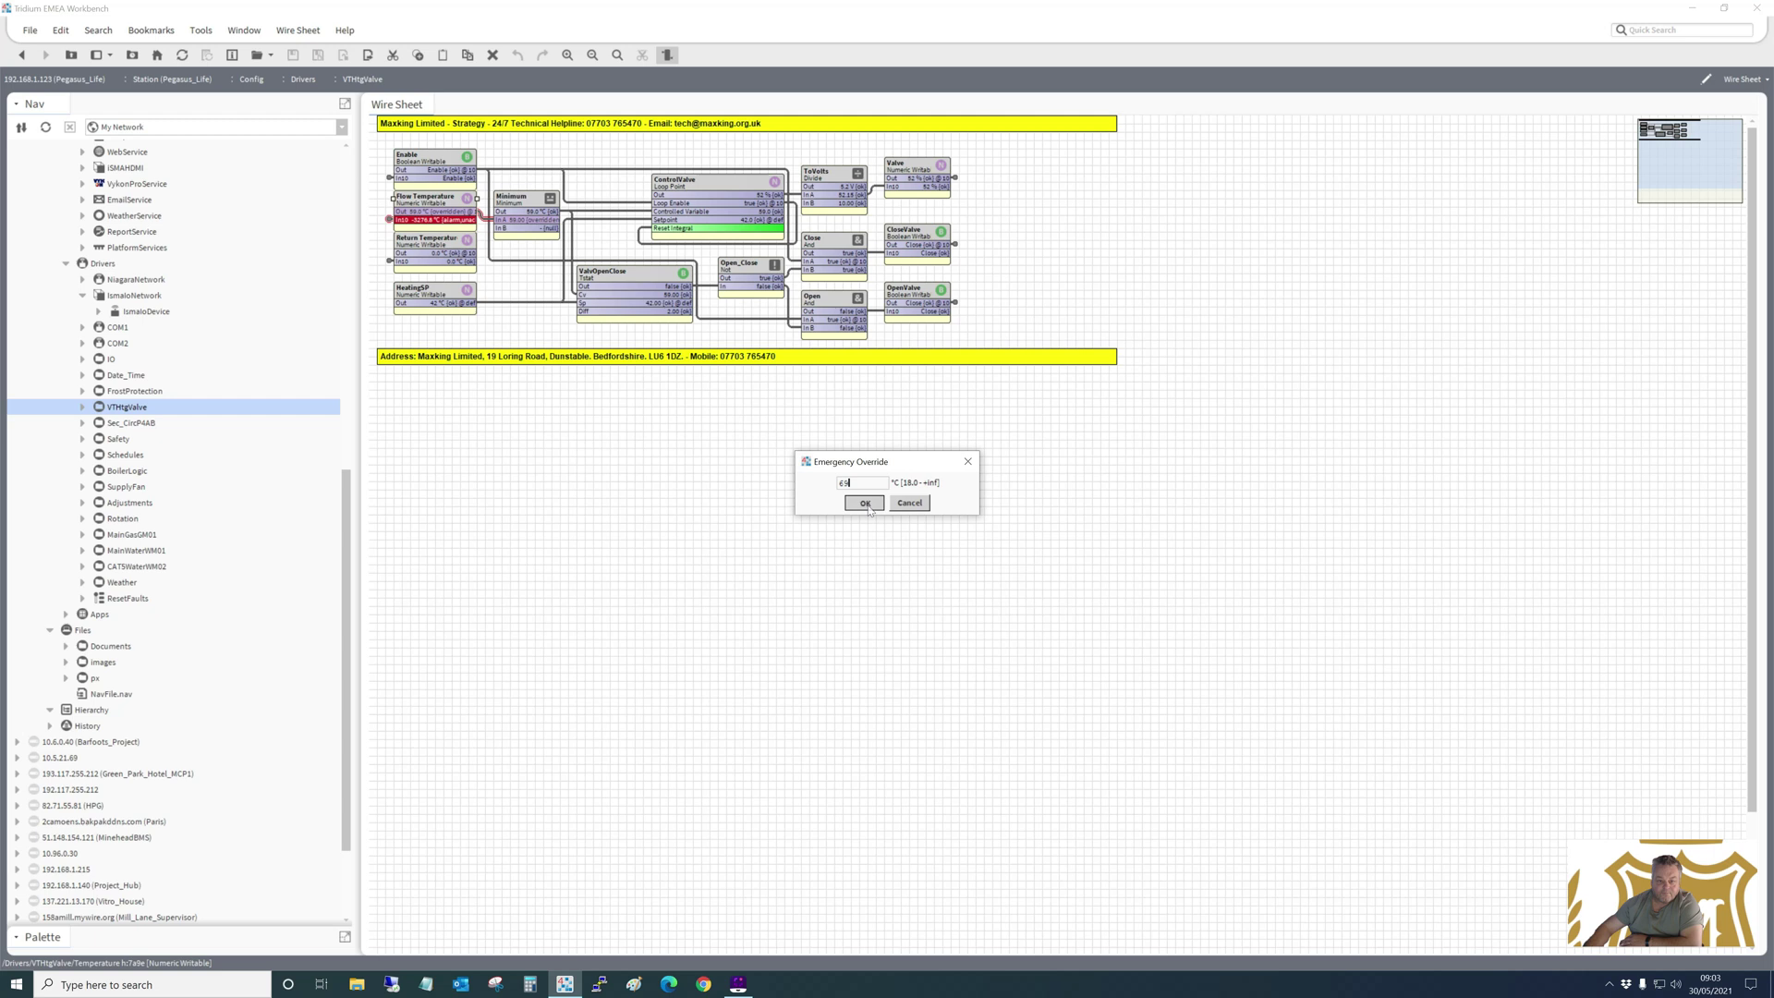
{"action": "left_click", "coordinate": [866, 504]}
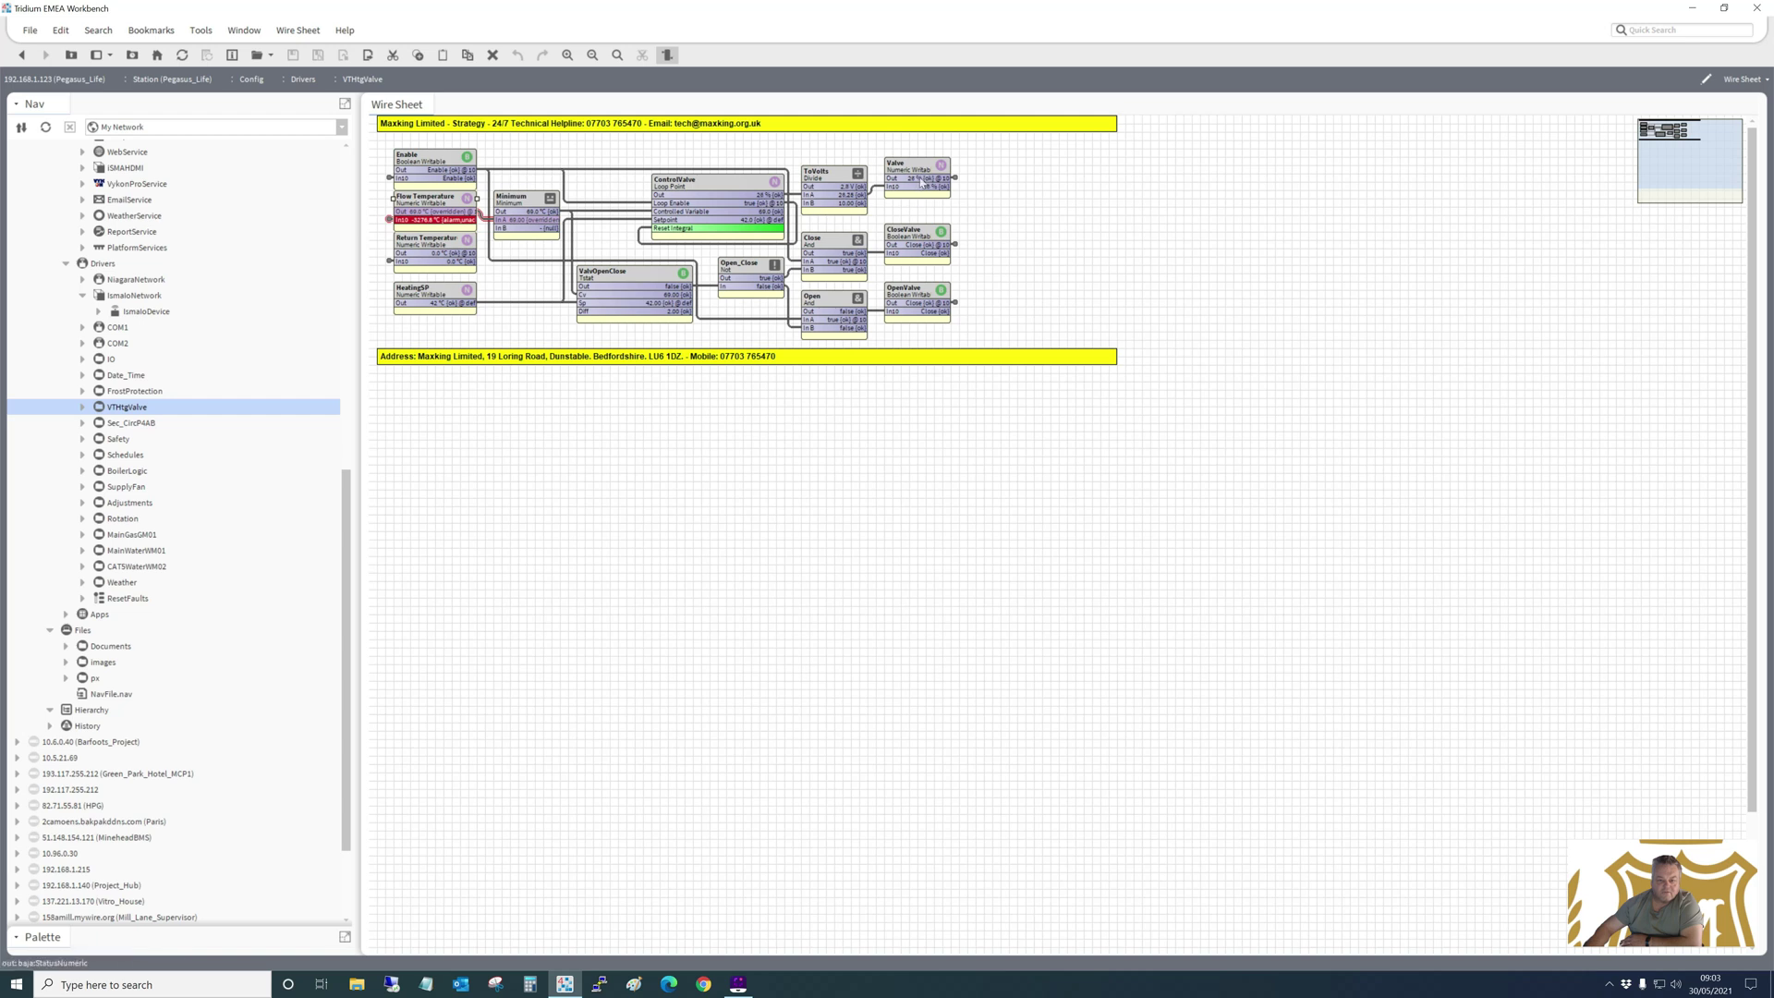
{"action": "right_click", "coordinate": [426, 197]}
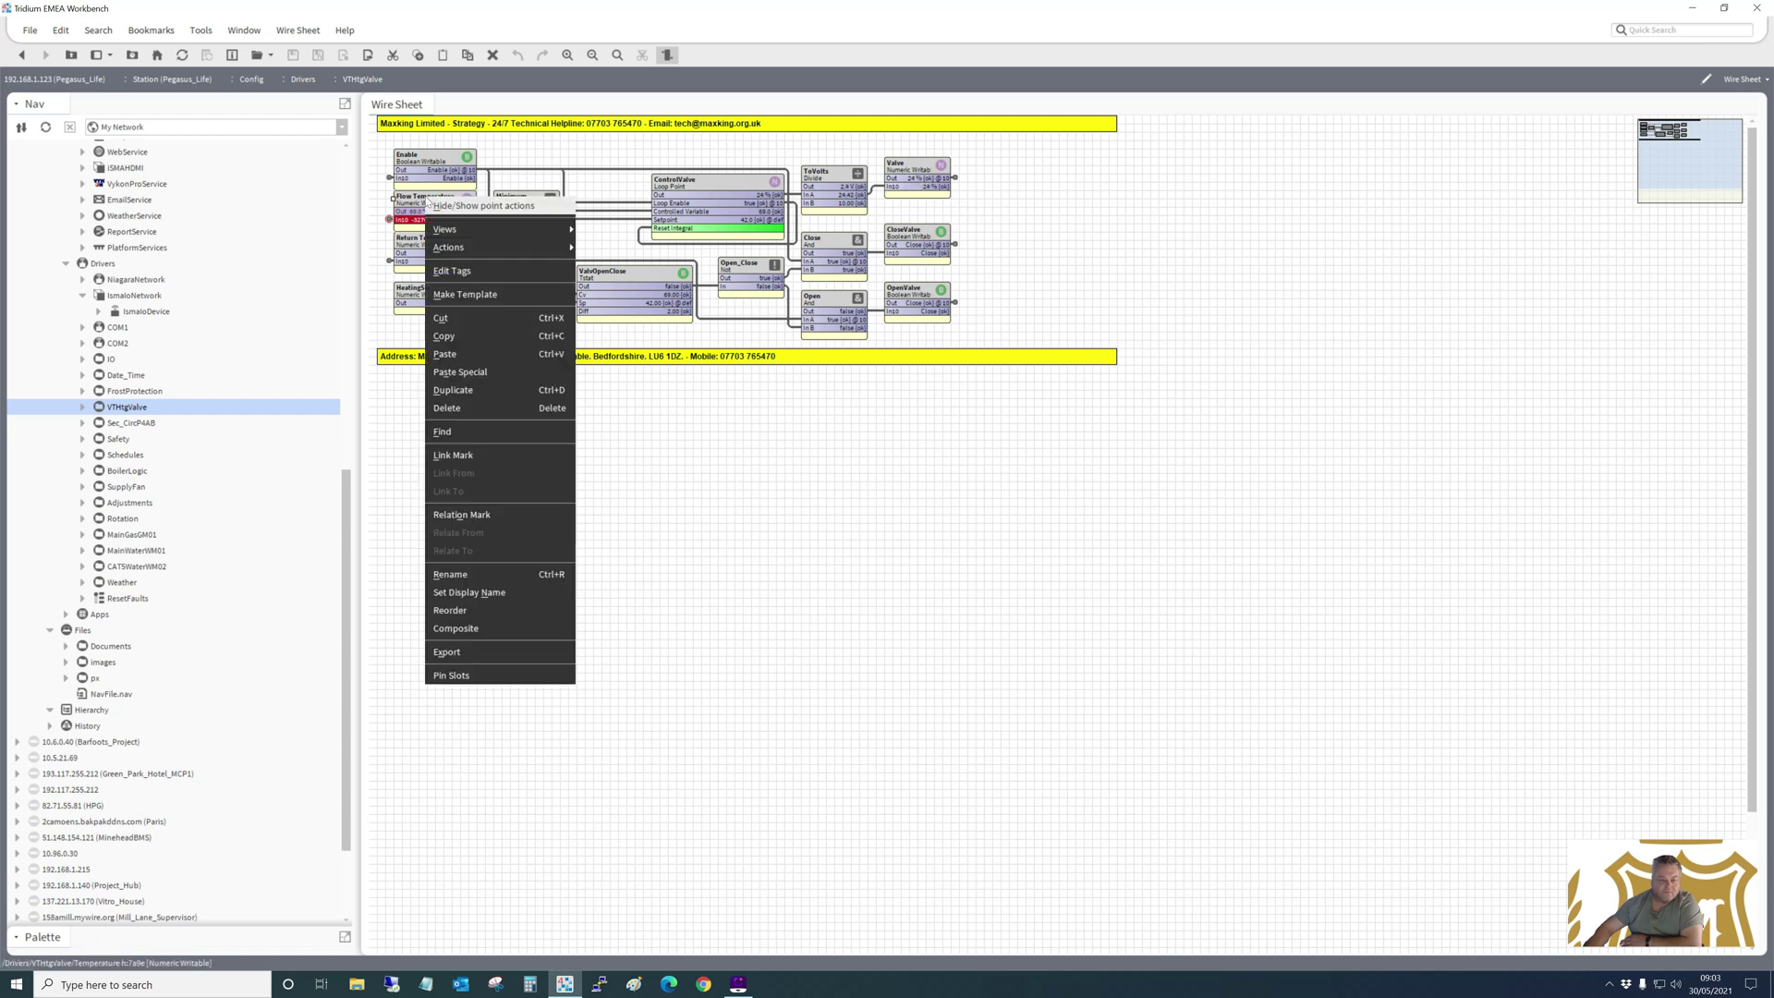
{"action": "left_click", "coordinate": [642, 273]}
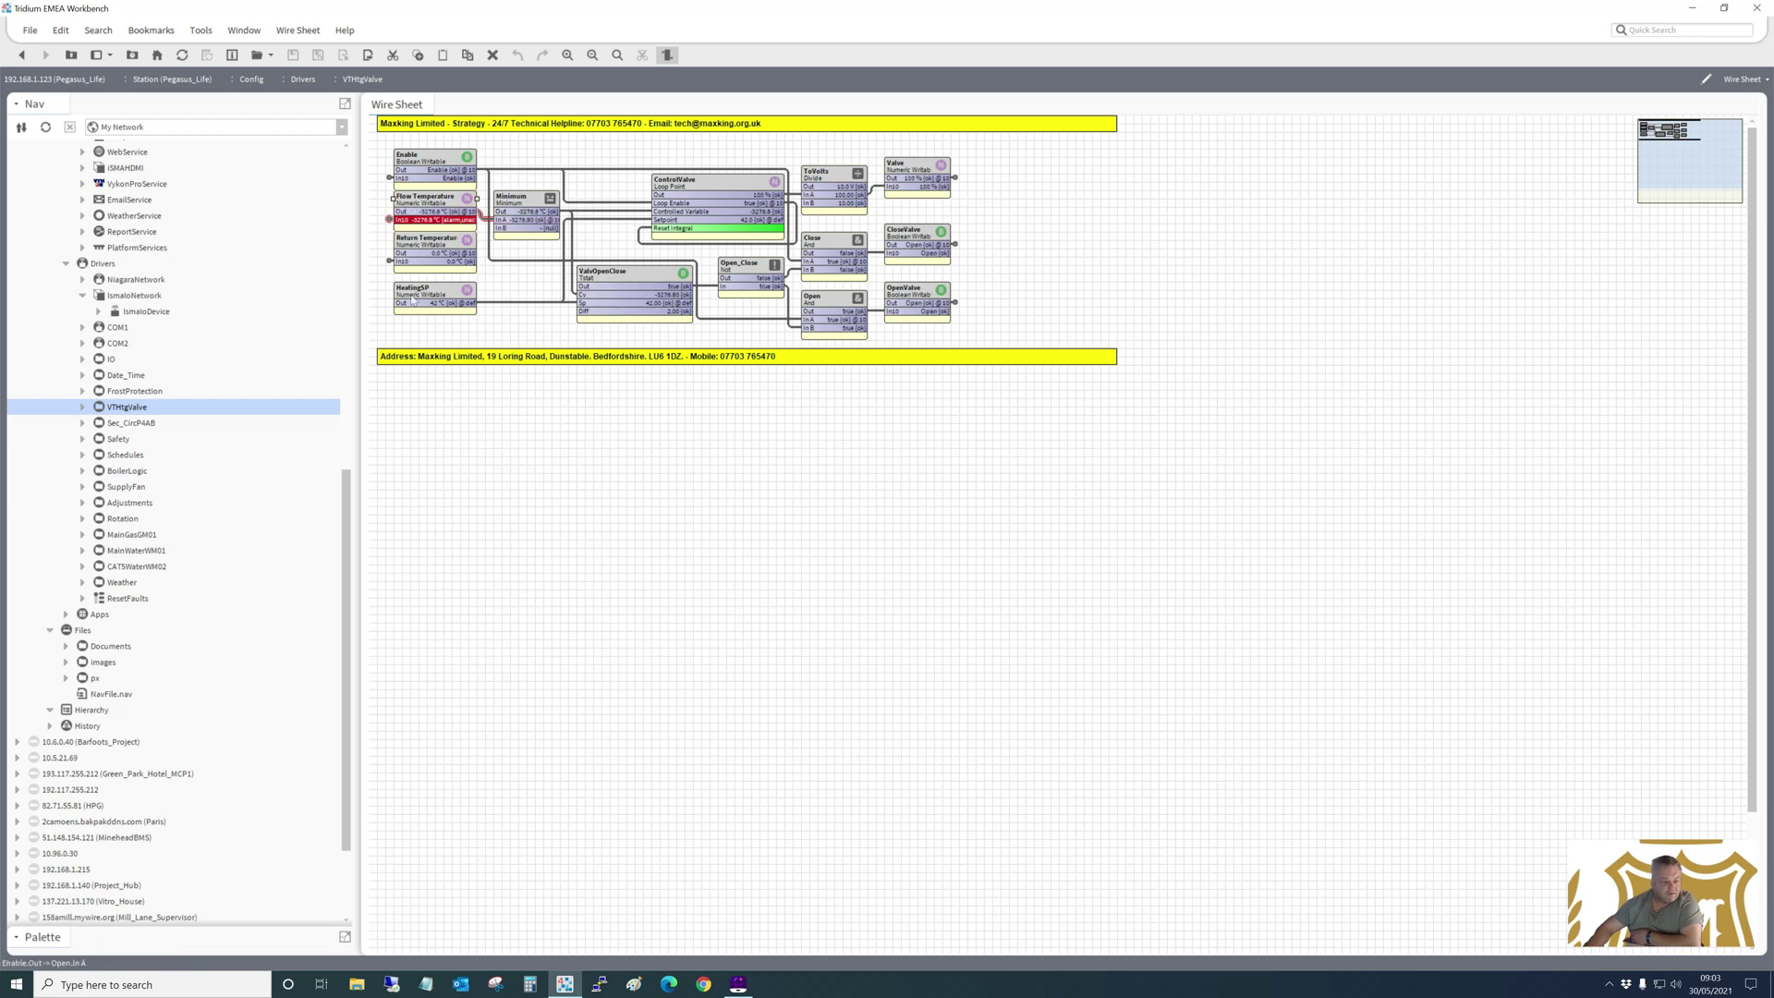
Open the wire sheet of the Sec_CircP4AB folder and look across its full pump logic.
{"action": "left_click", "coordinate": [127, 425]}
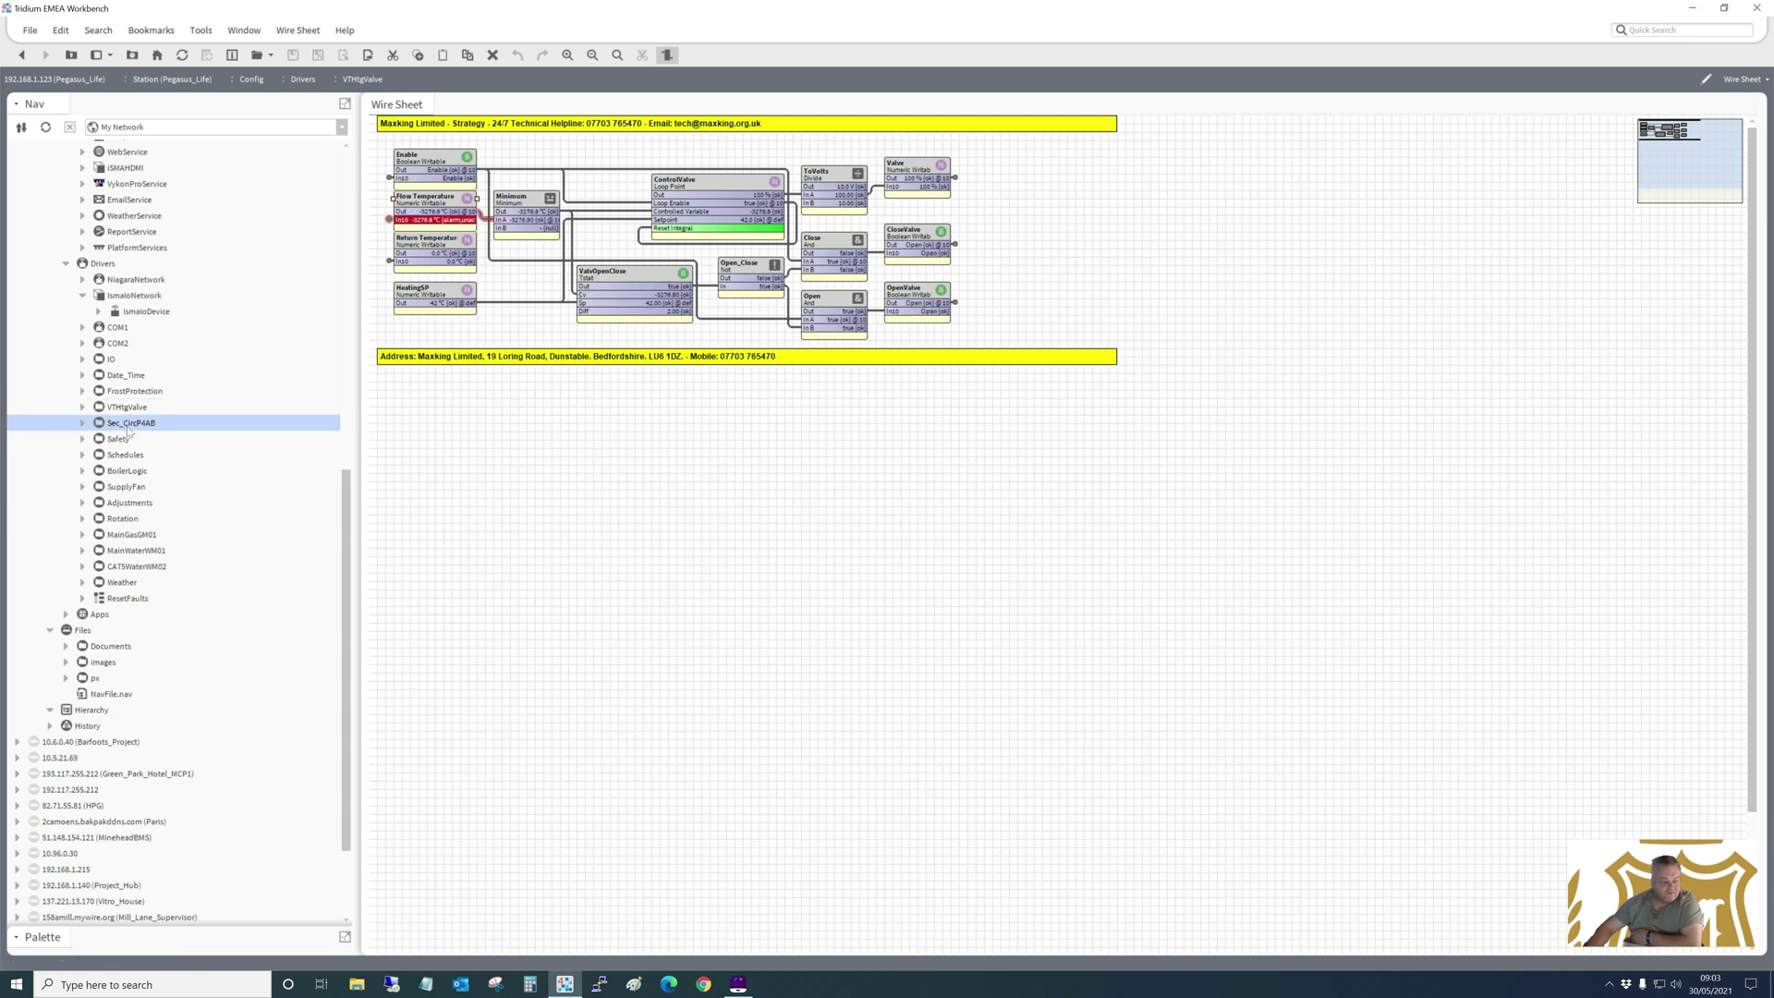
{"action": "right_click", "coordinate": [128, 429]}
{"action": "mouse_move", "coordinate": [167, 442]}
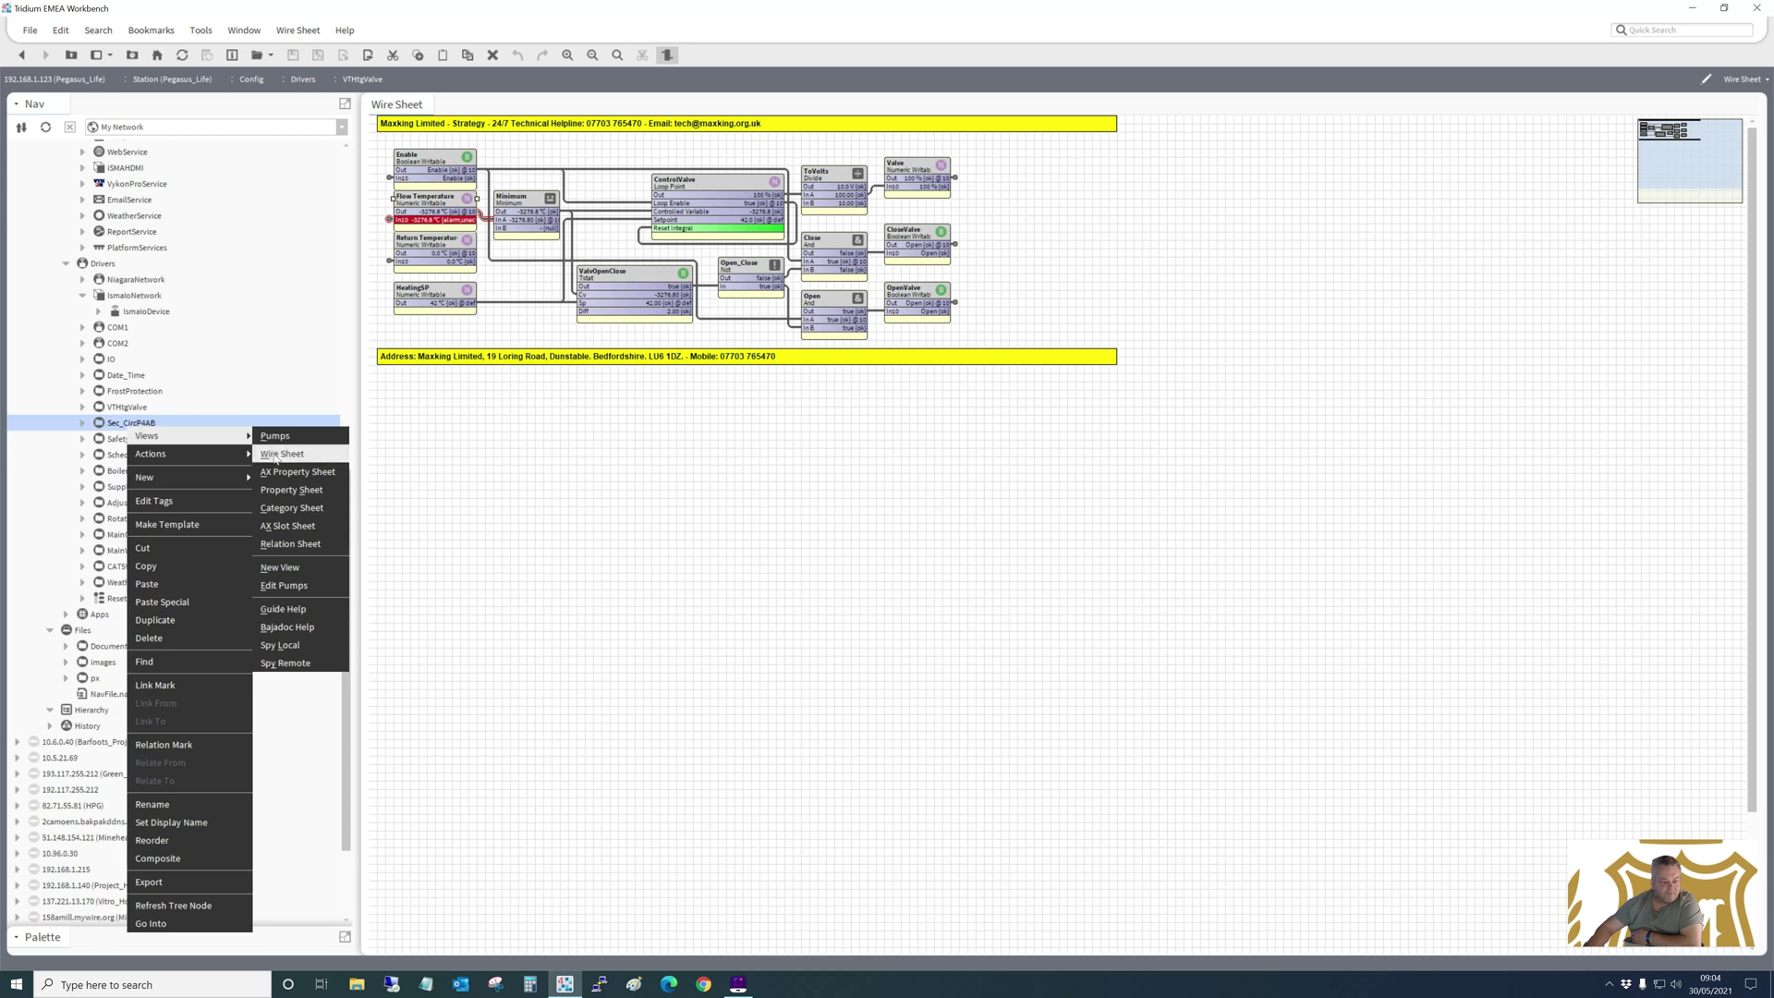
{"action": "left_click", "coordinate": [276, 456]}
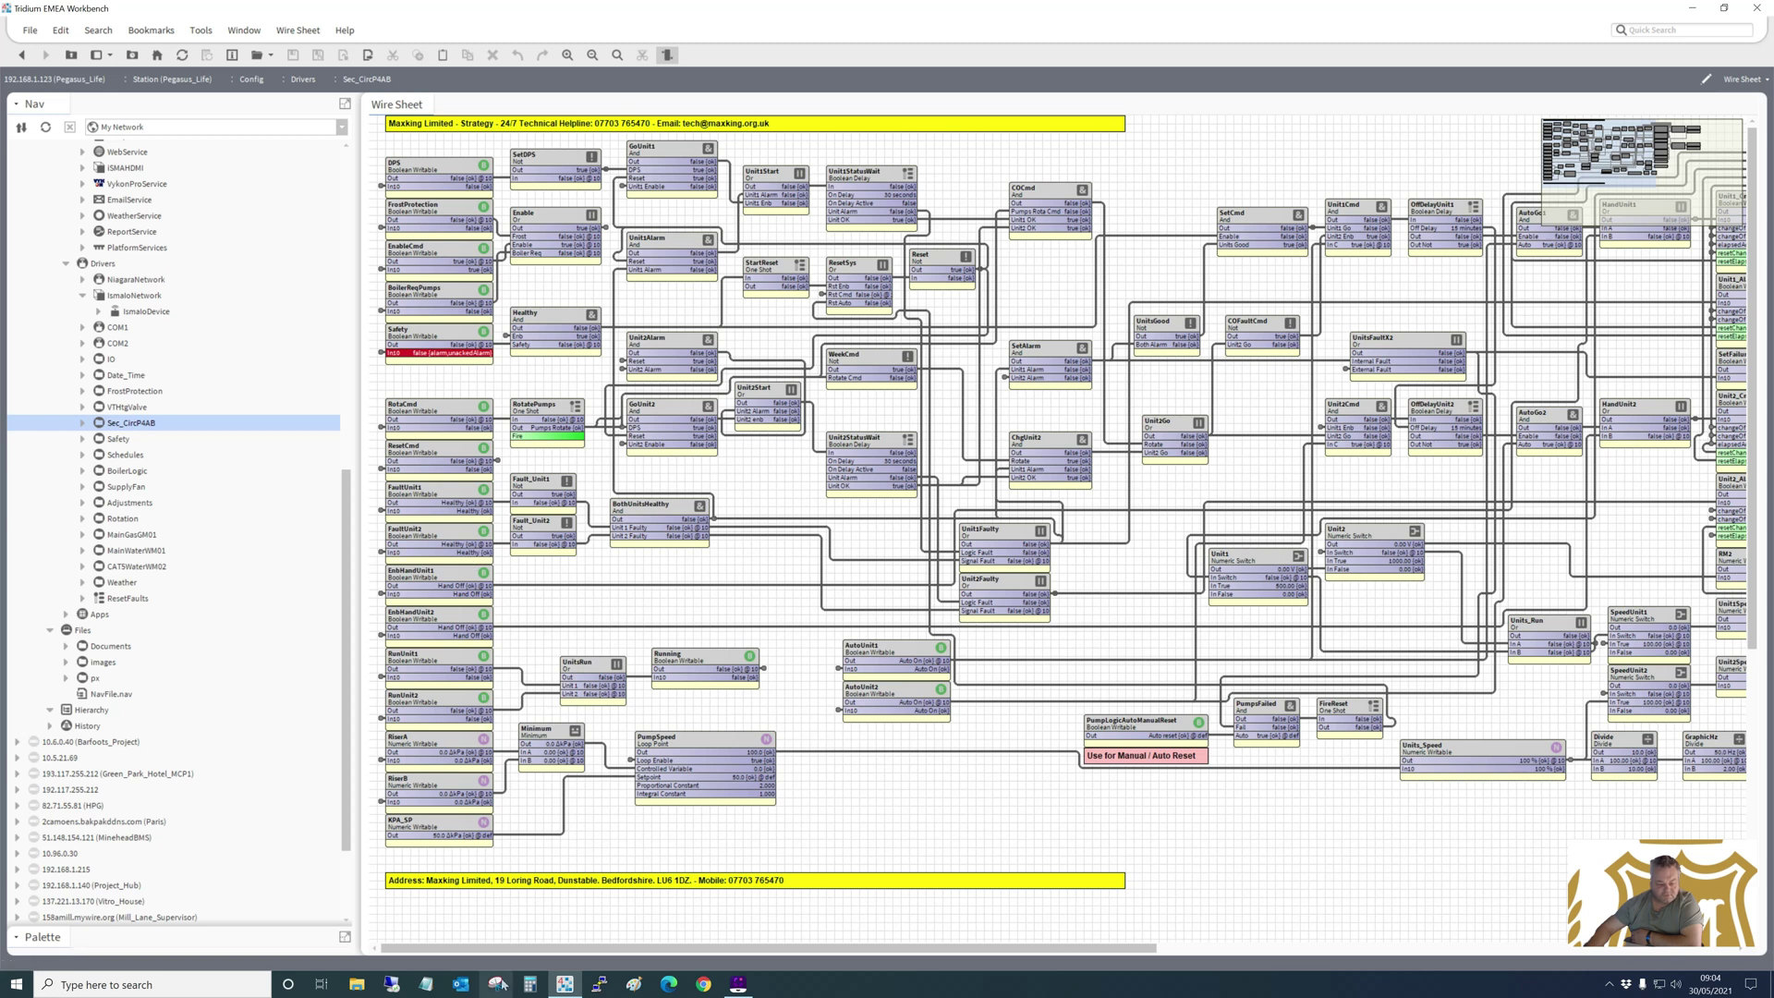
{"action": "left_click_drag", "start_coordinate": [508, 949], "coordinate": [767, 943]}
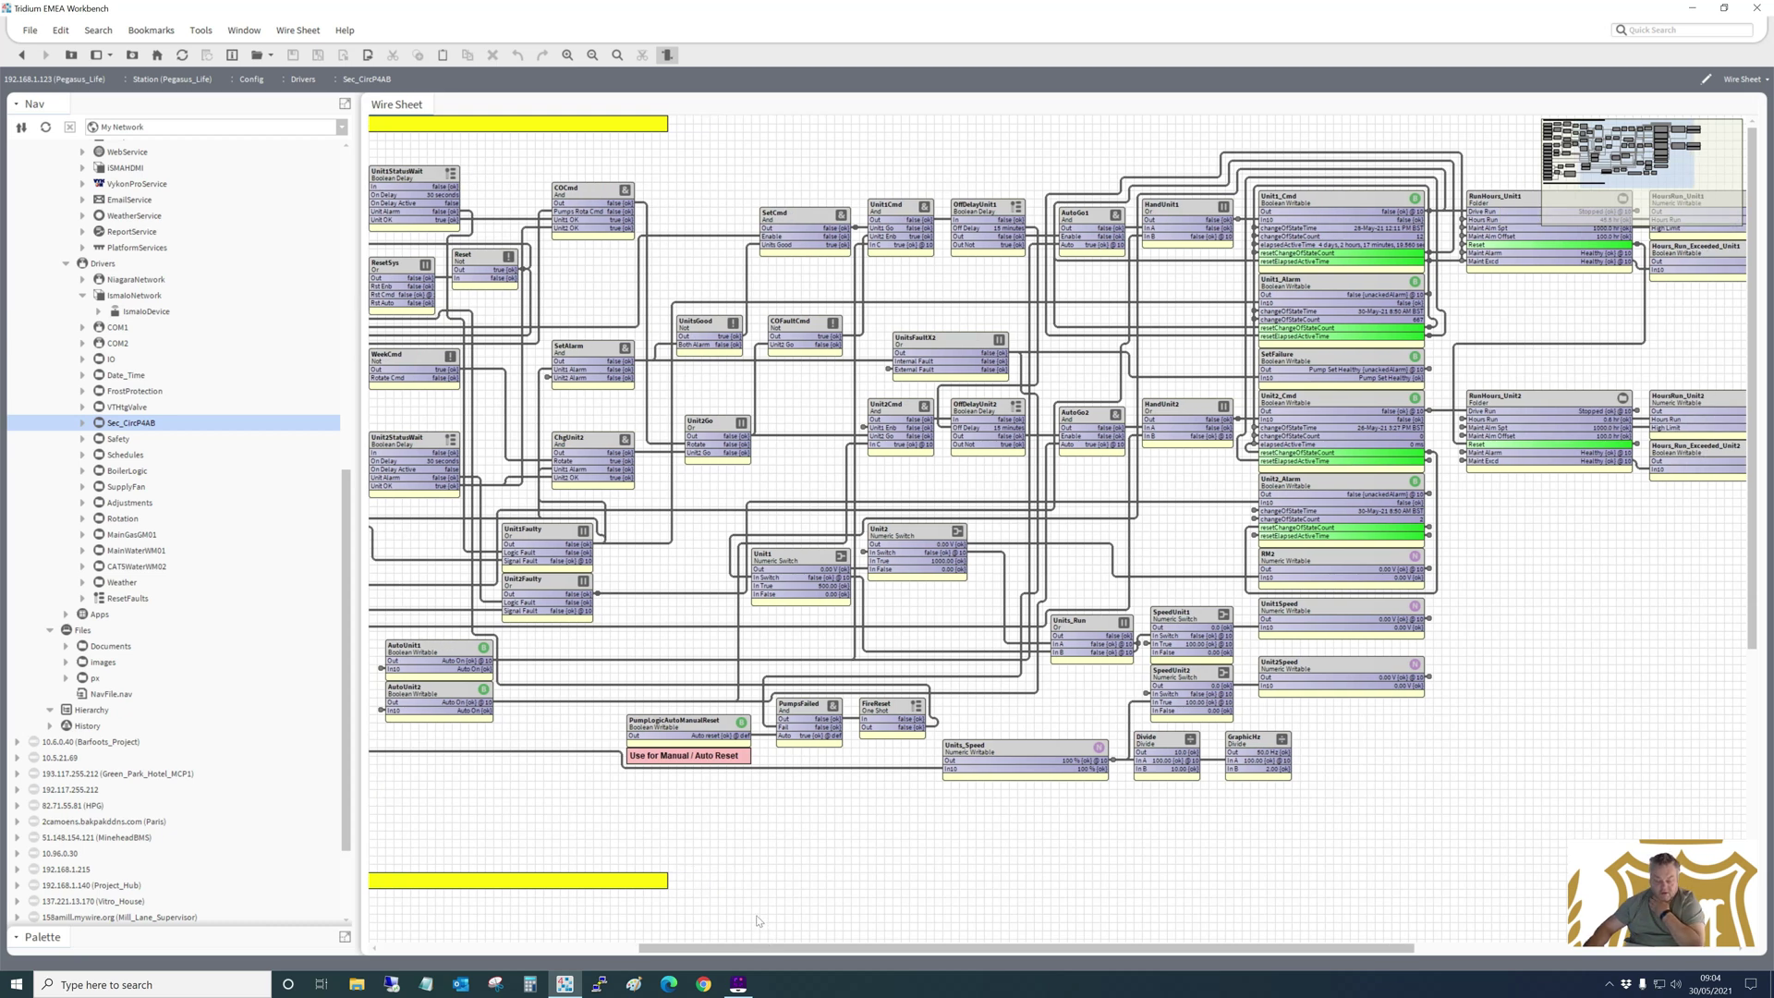
{"action": "left_click_drag", "start_coordinate": [642, 949], "coordinate": [383, 949]}
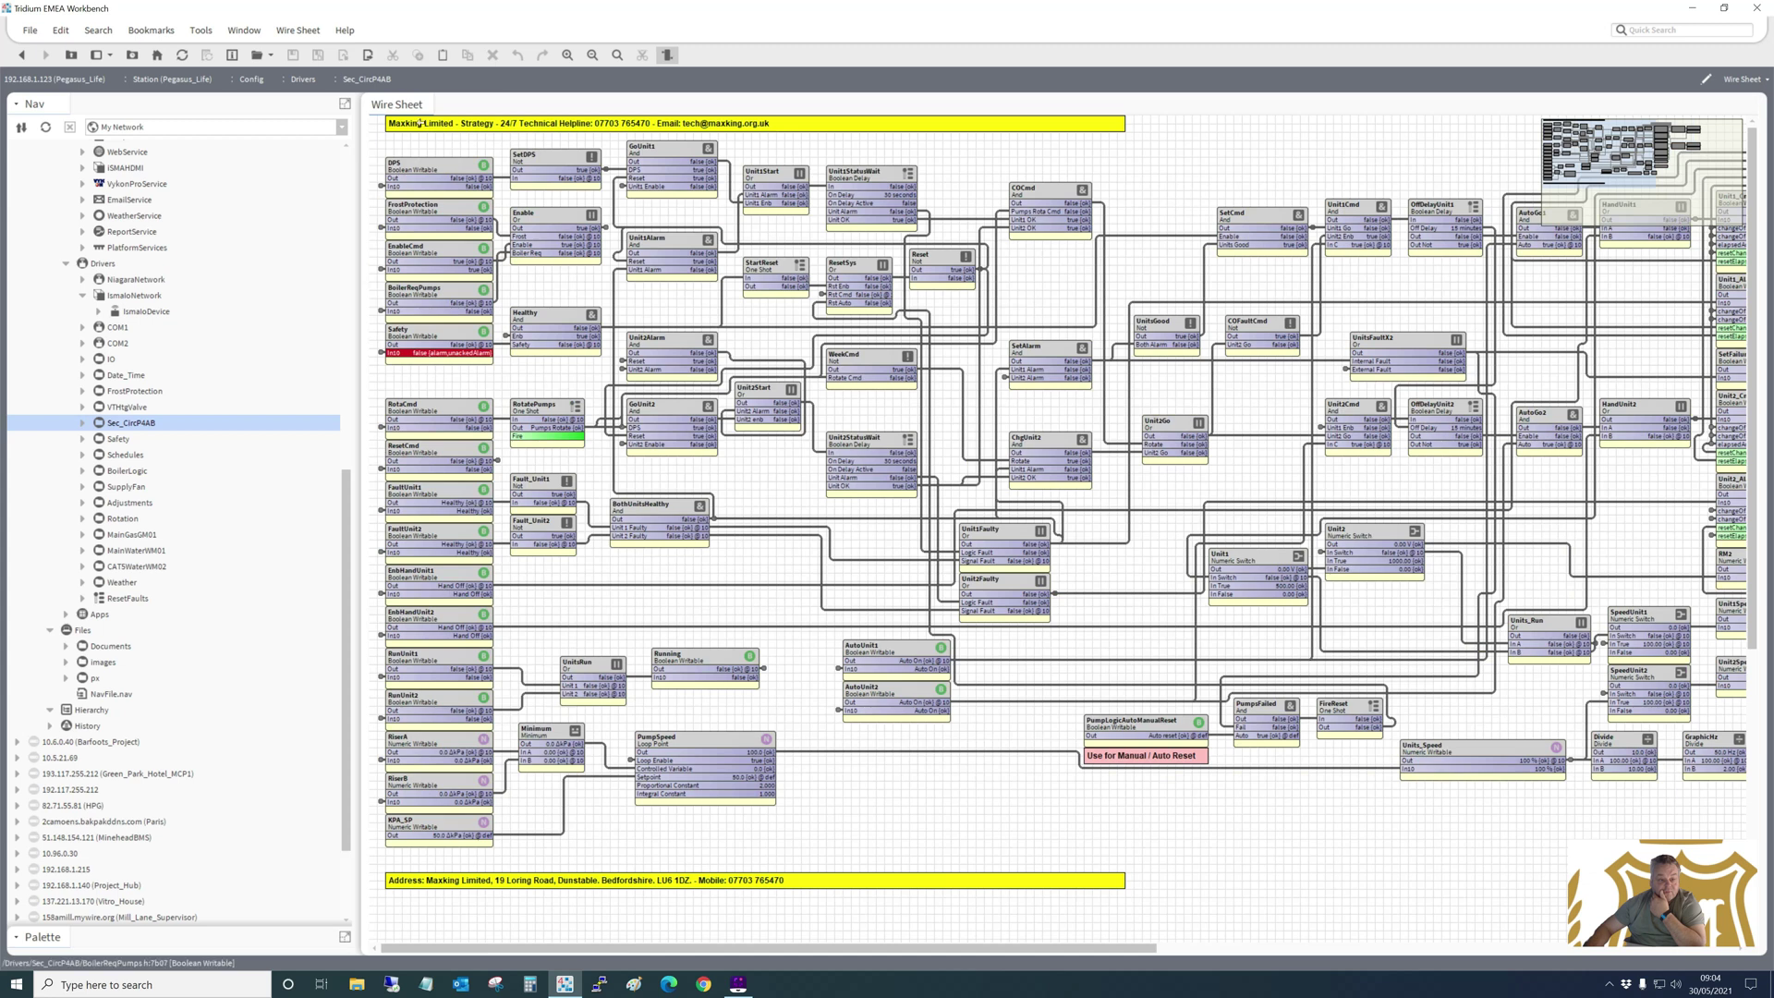
Inspect the DPS input block and follow the pump logic through to the unit command and run-hours blocks.
{"action": "left_click", "coordinate": [416, 174]}
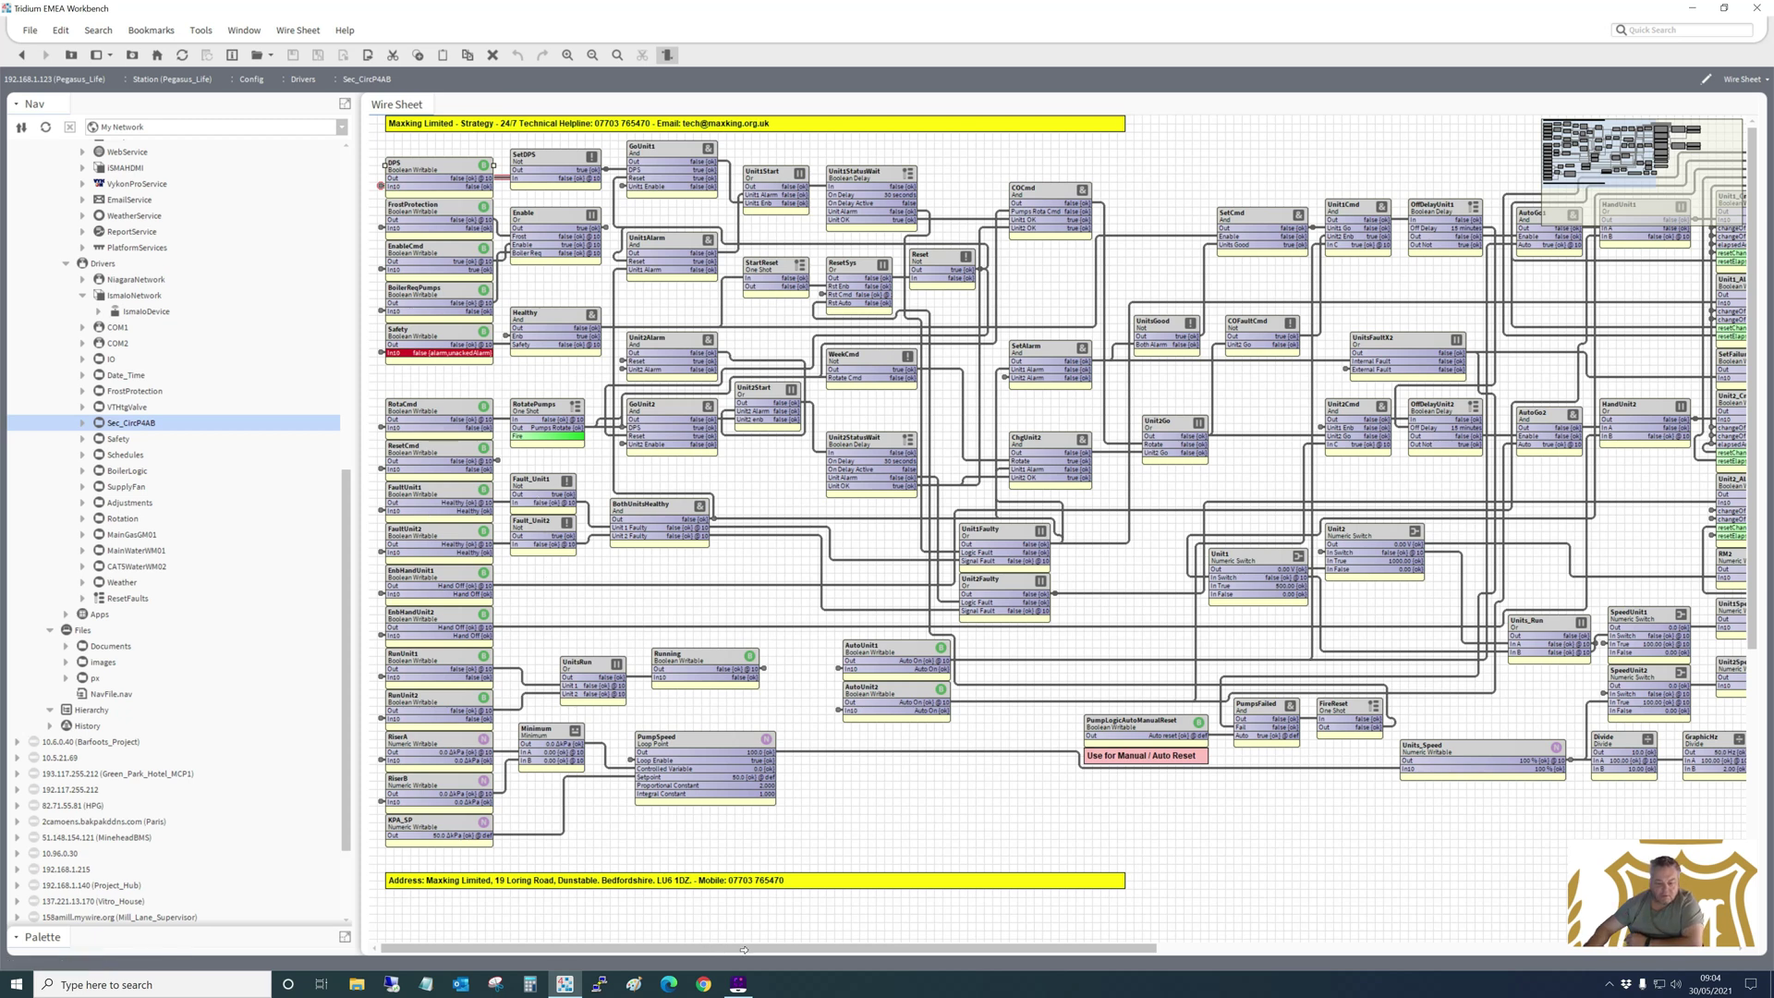
{"action": "left_click_drag", "start_coordinate": [744, 949], "coordinate": [951, 946]}
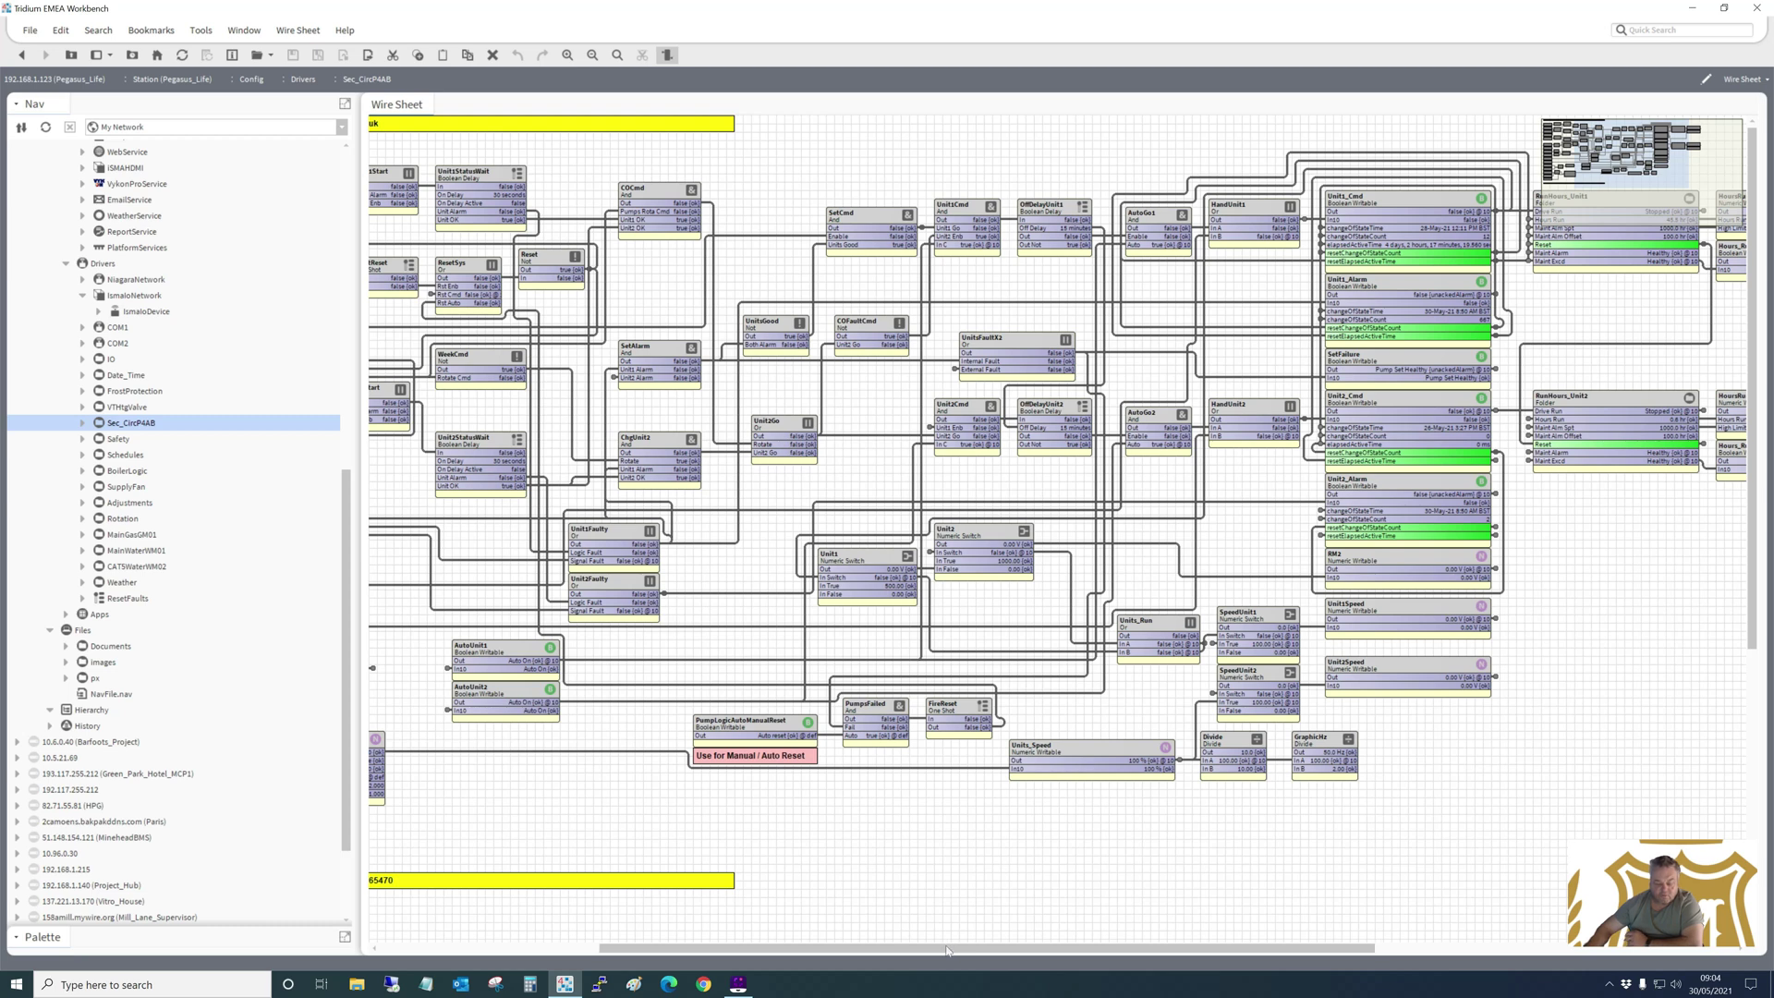
{"action": "left_click_drag", "start_coordinate": [947, 950], "coordinate": [1036, 952]}
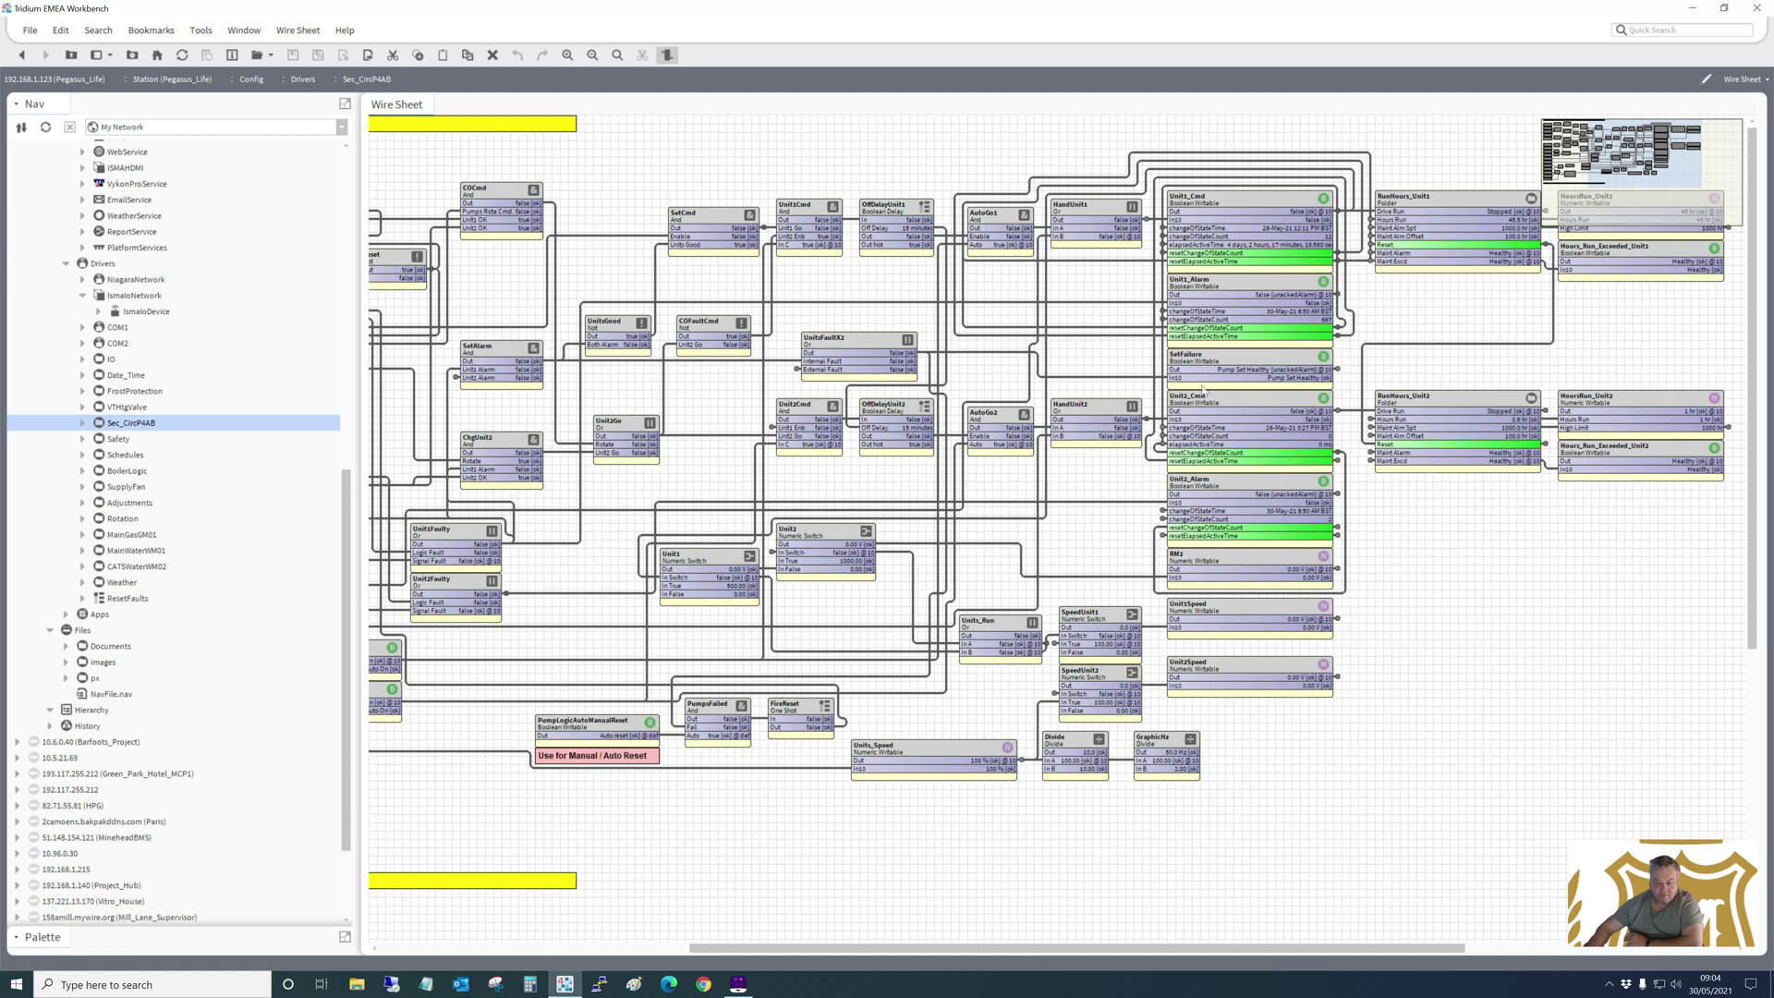
Move the SetFailure block slightly toward the UnitsFault block and undo the move.
{"action": "left_click", "coordinate": [1199, 357]}
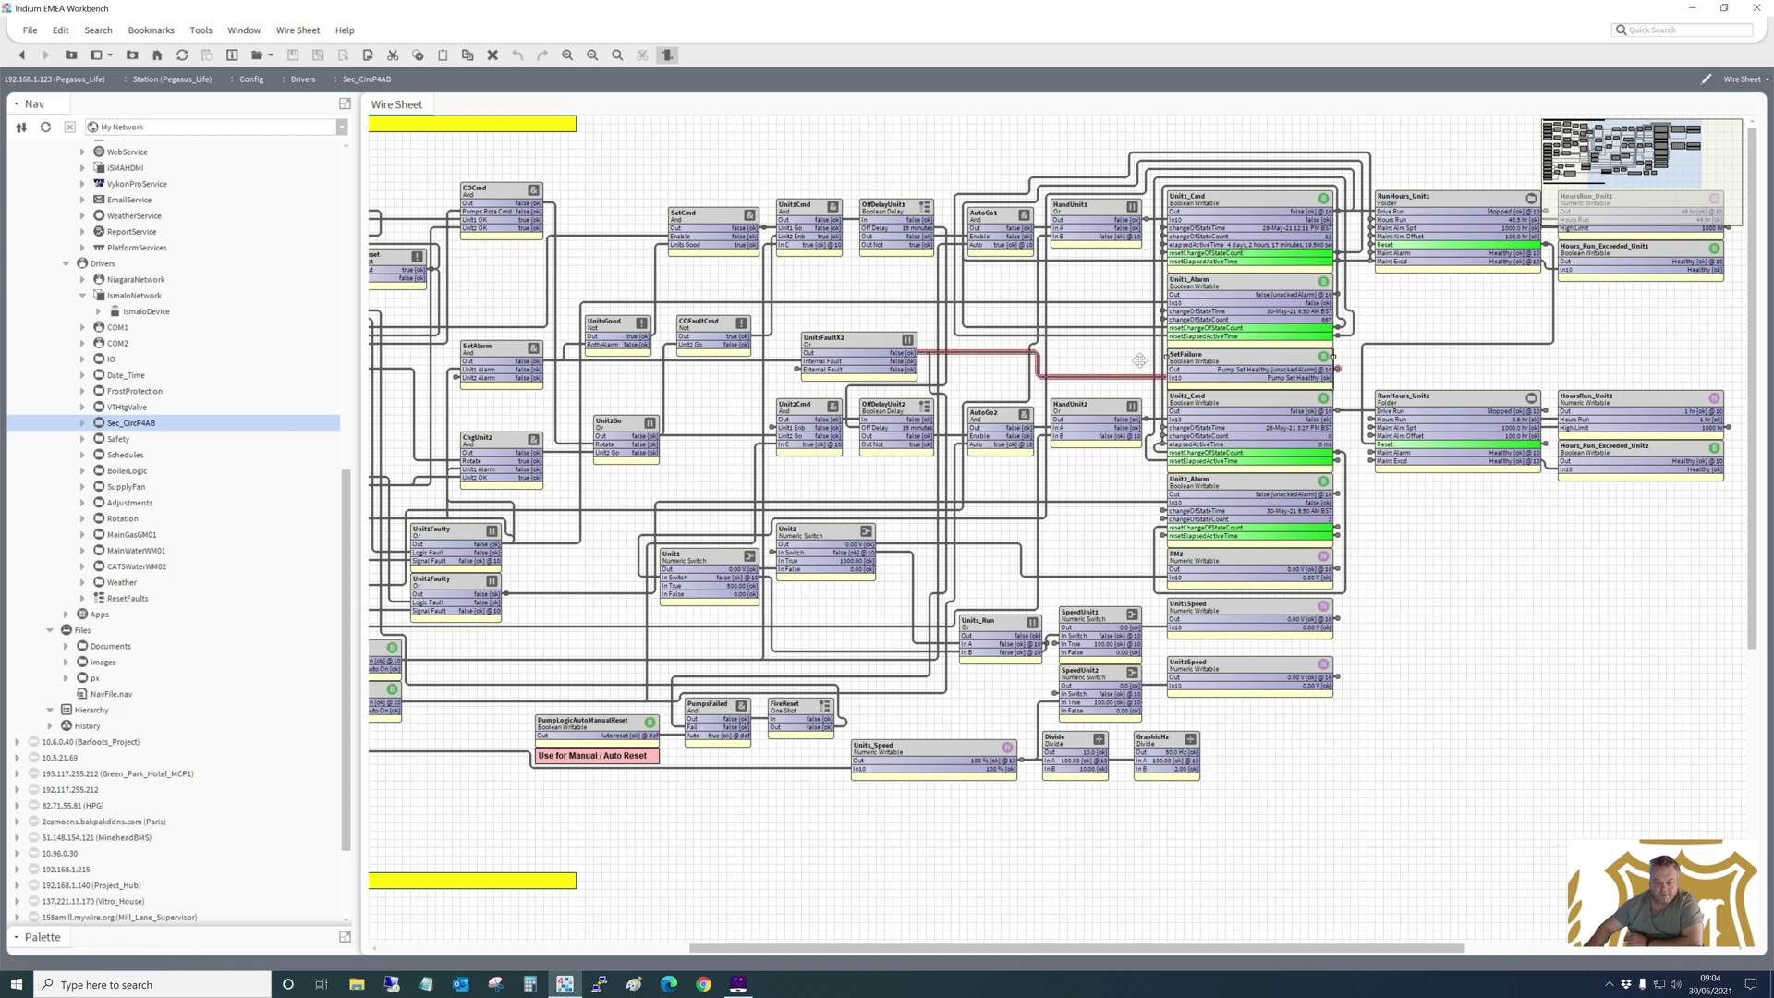
{"action": "left_click_drag", "start_coordinate": [1139, 360], "coordinate": [1133, 361]}
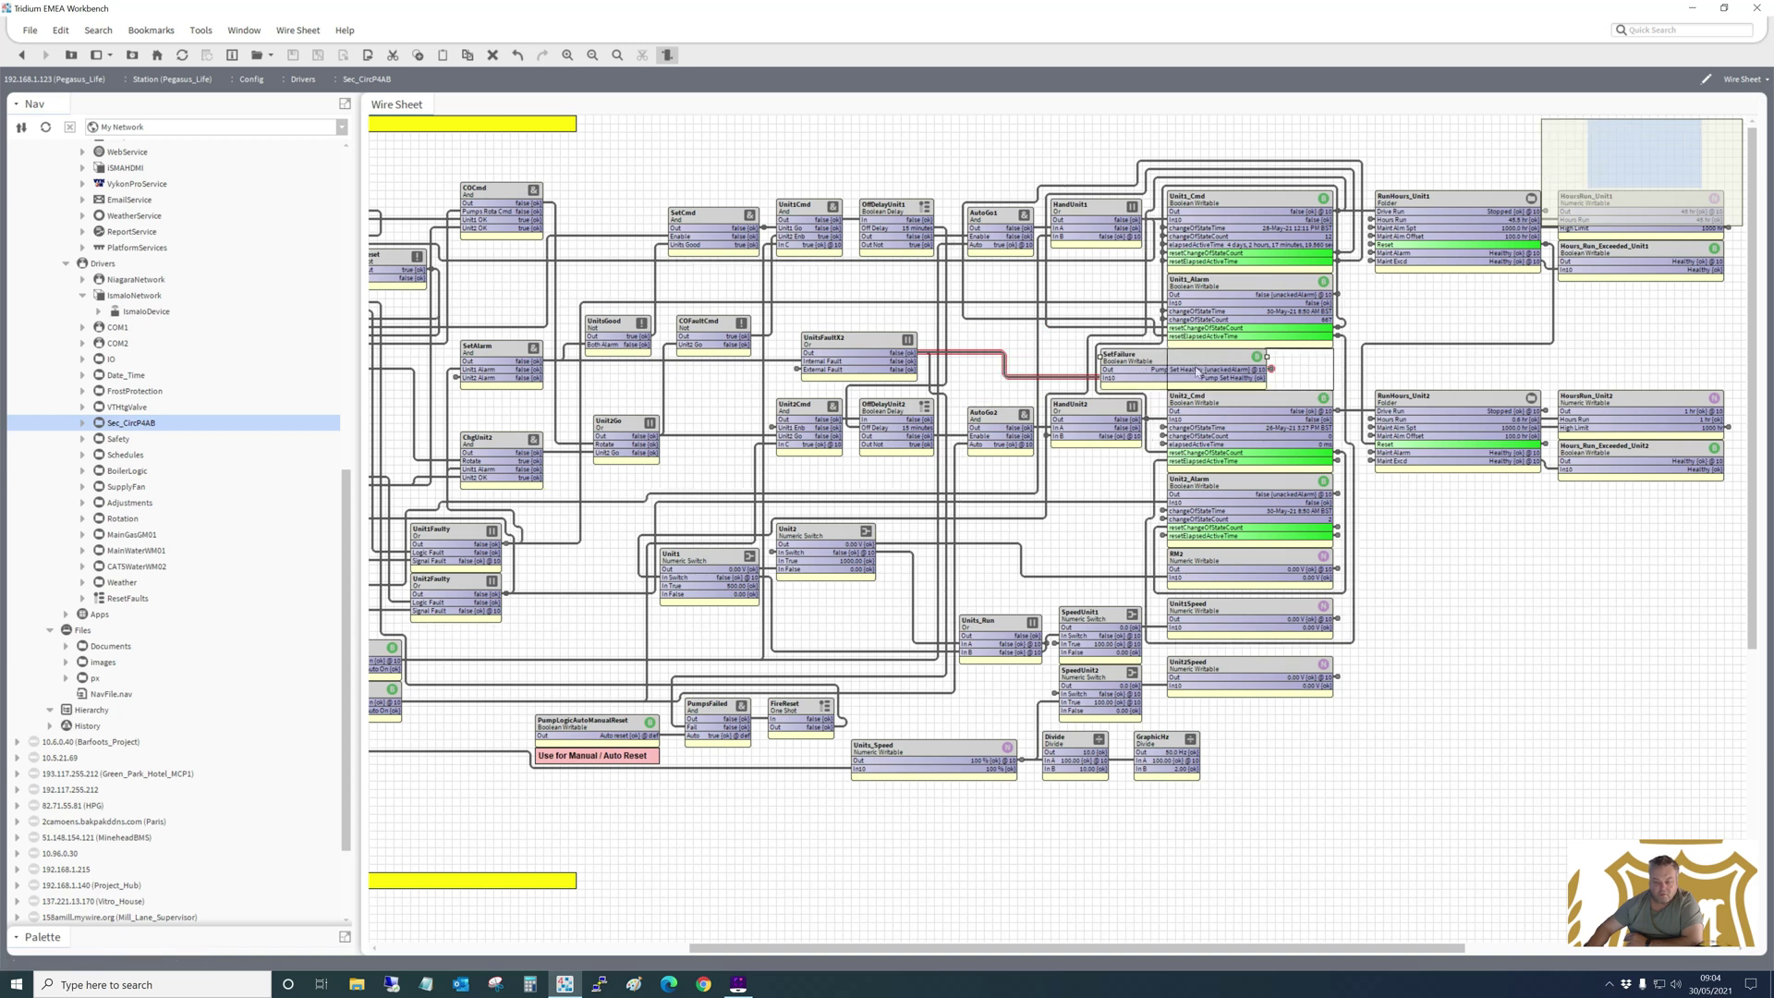
{"action": "key", "text": "ctrl+z"}
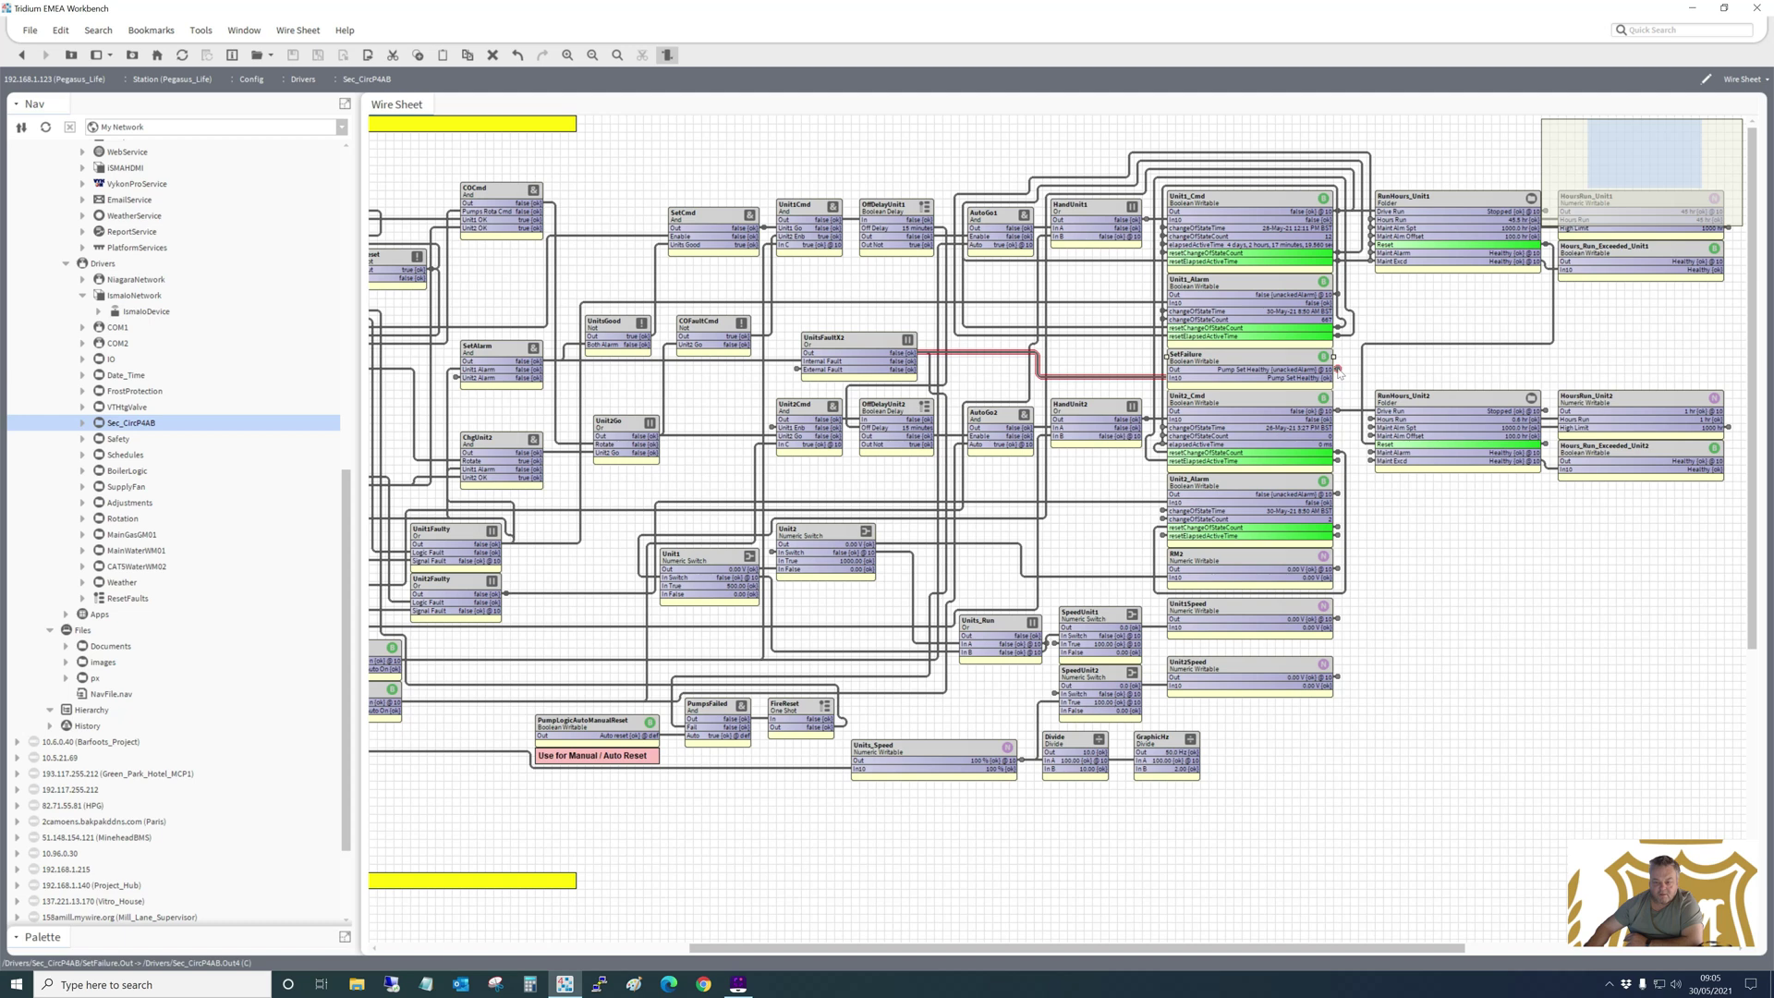
Inspect the SetFailure block's output link and review the pump logic across the whole sheet again.
{"action": "left_click", "coordinate": [1339, 372]}
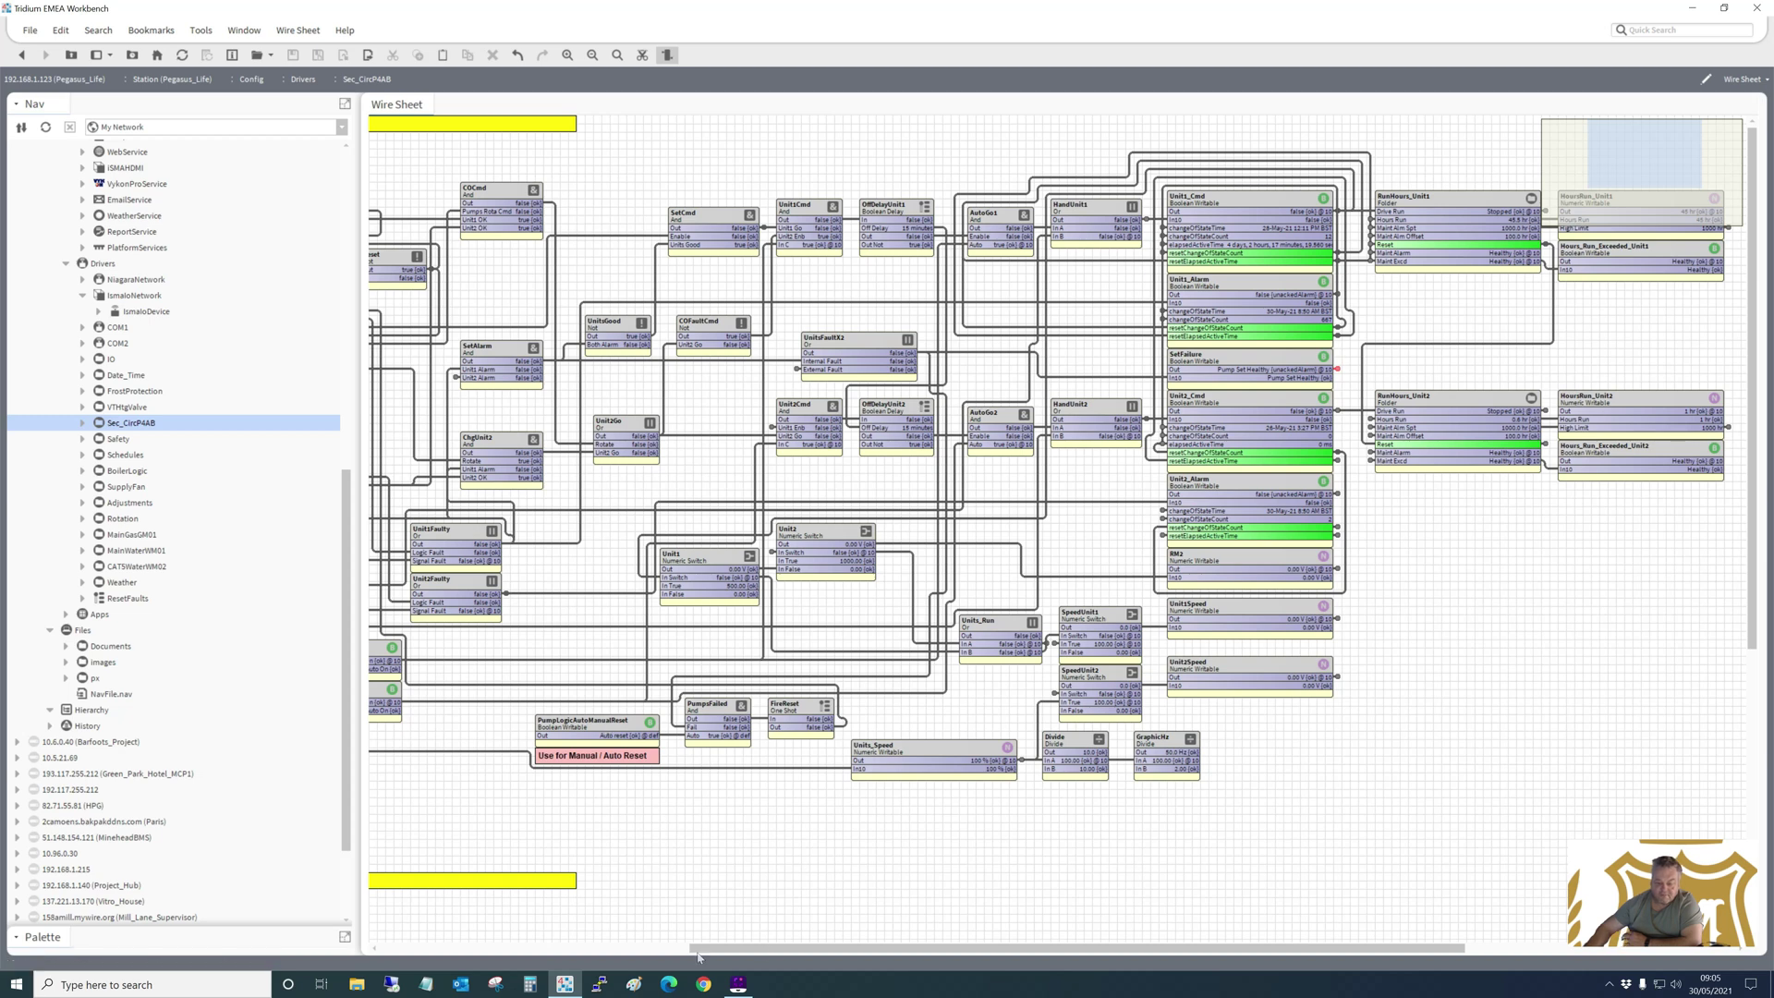
{"action": "left_click_drag", "start_coordinate": [698, 951], "coordinate": [458, 930]}
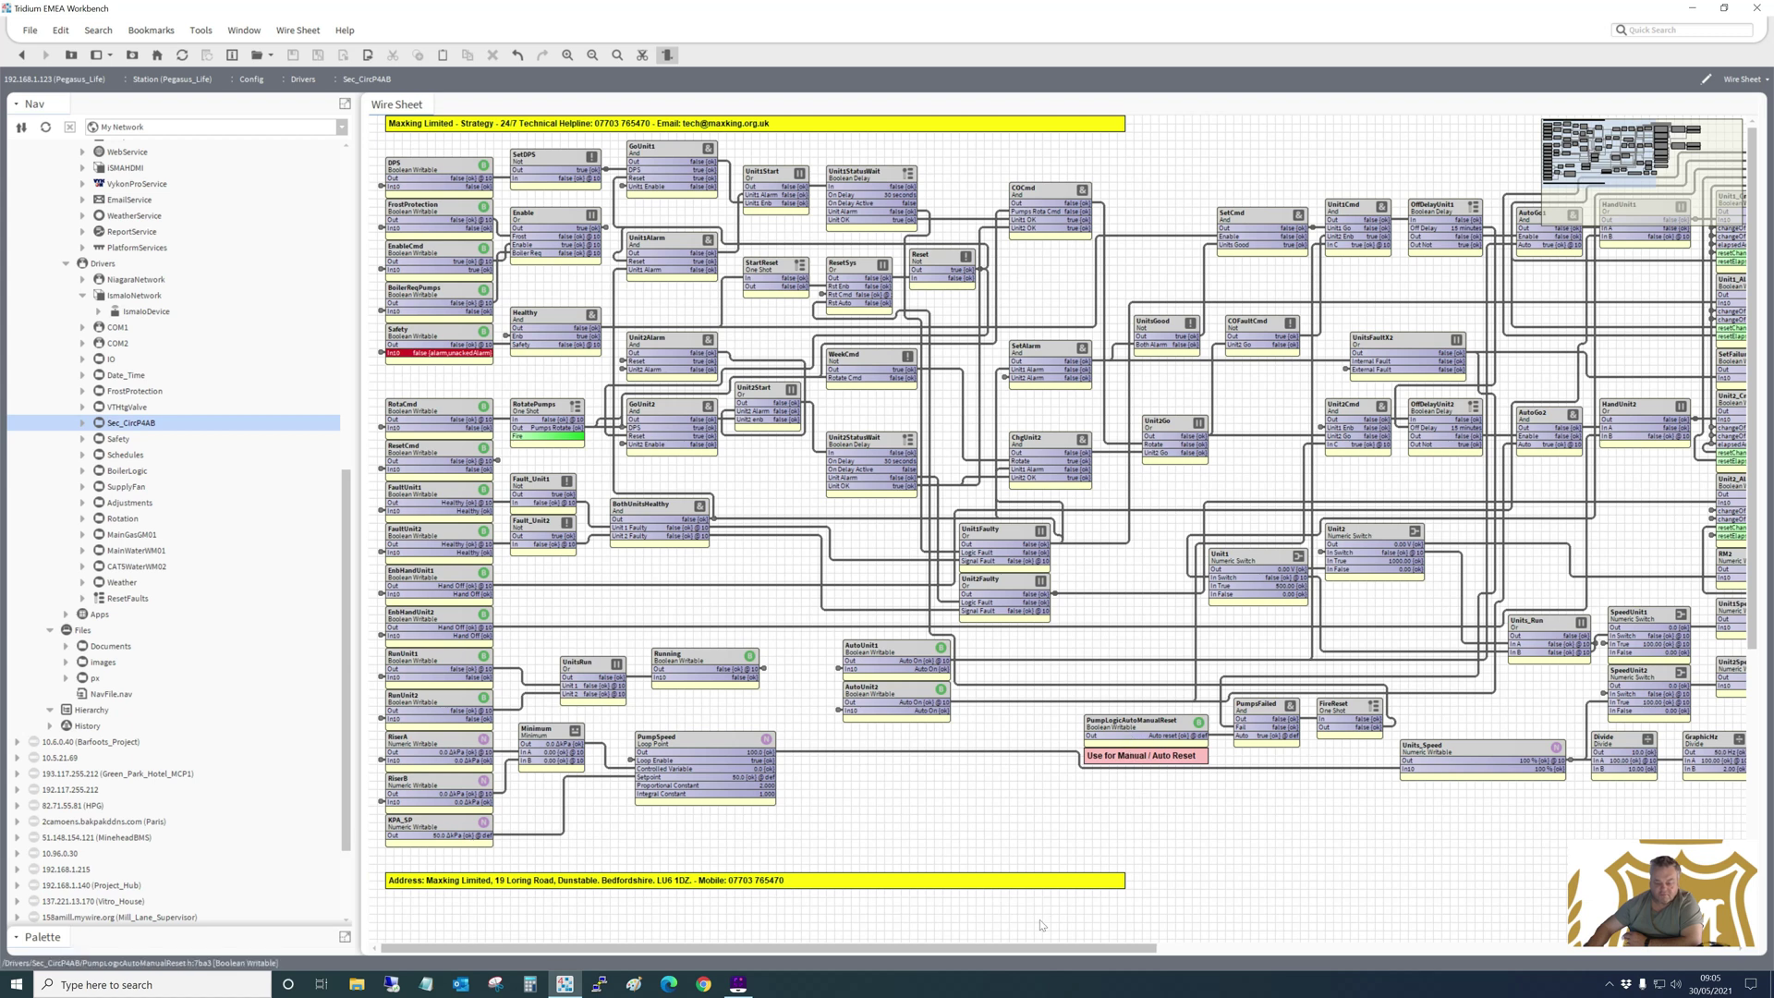
{"action": "left_click_drag", "start_coordinate": [1068, 956], "coordinate": [1399, 956]}
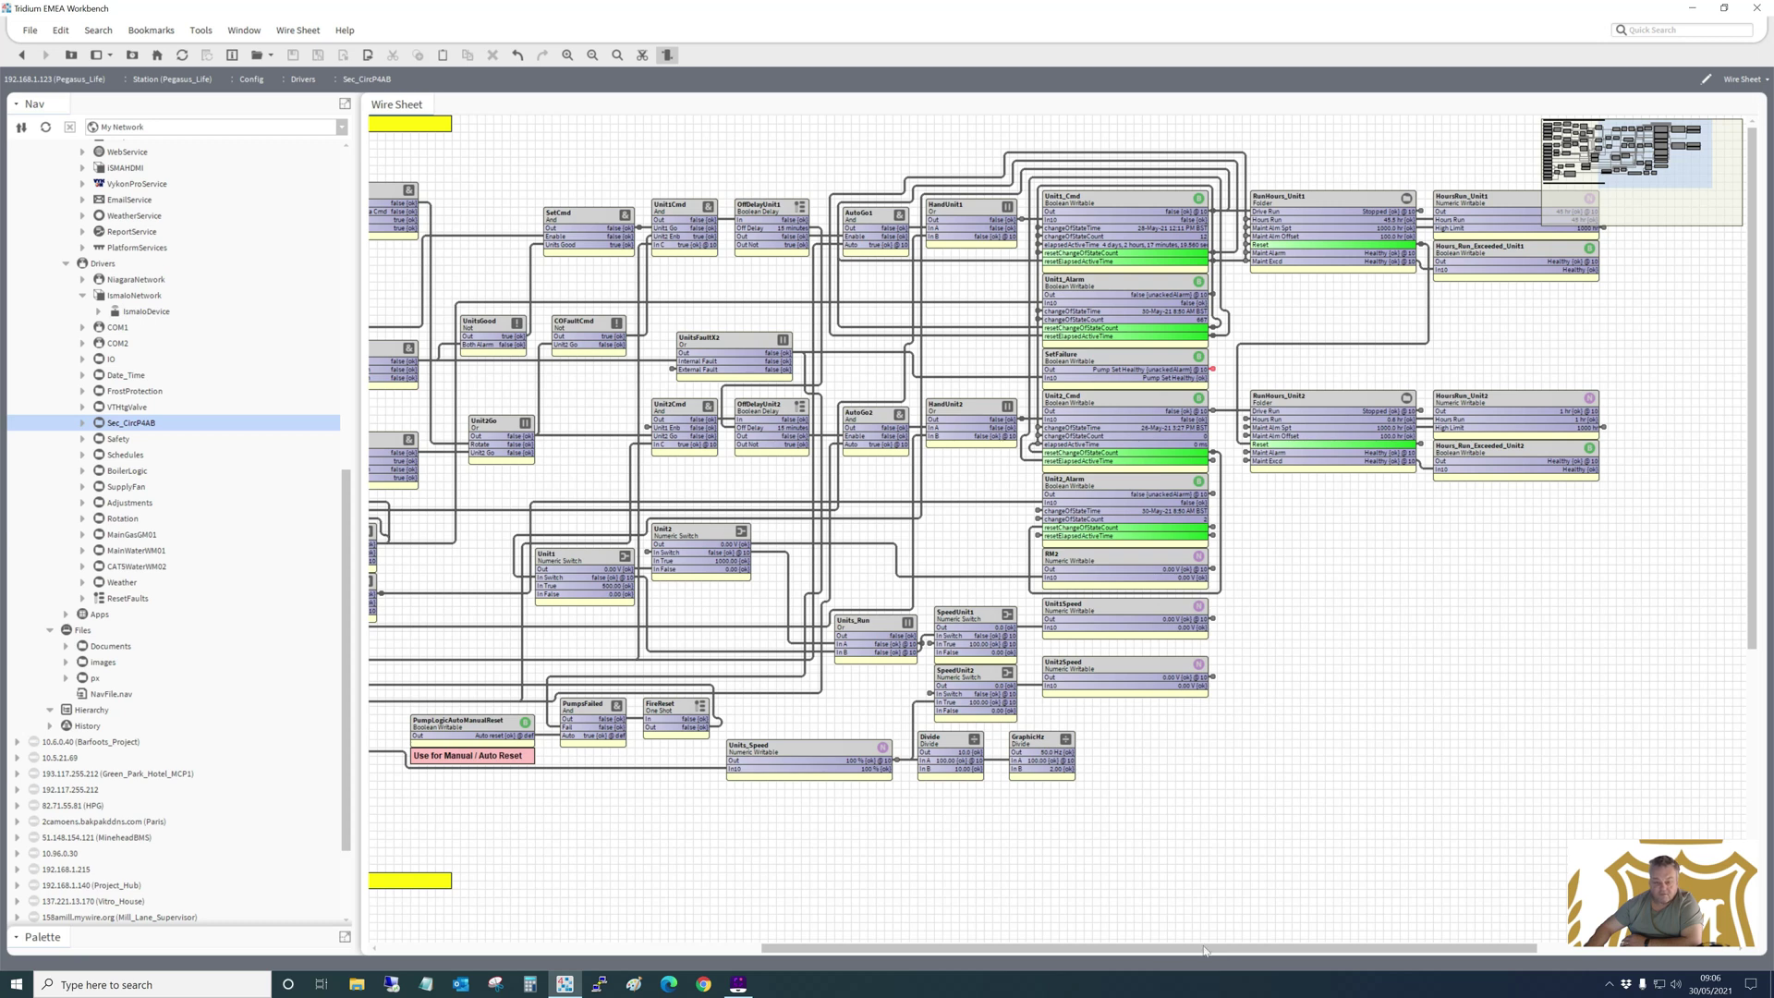
{"action": "left_click_drag", "start_coordinate": [1229, 952], "coordinate": [767, 938]}
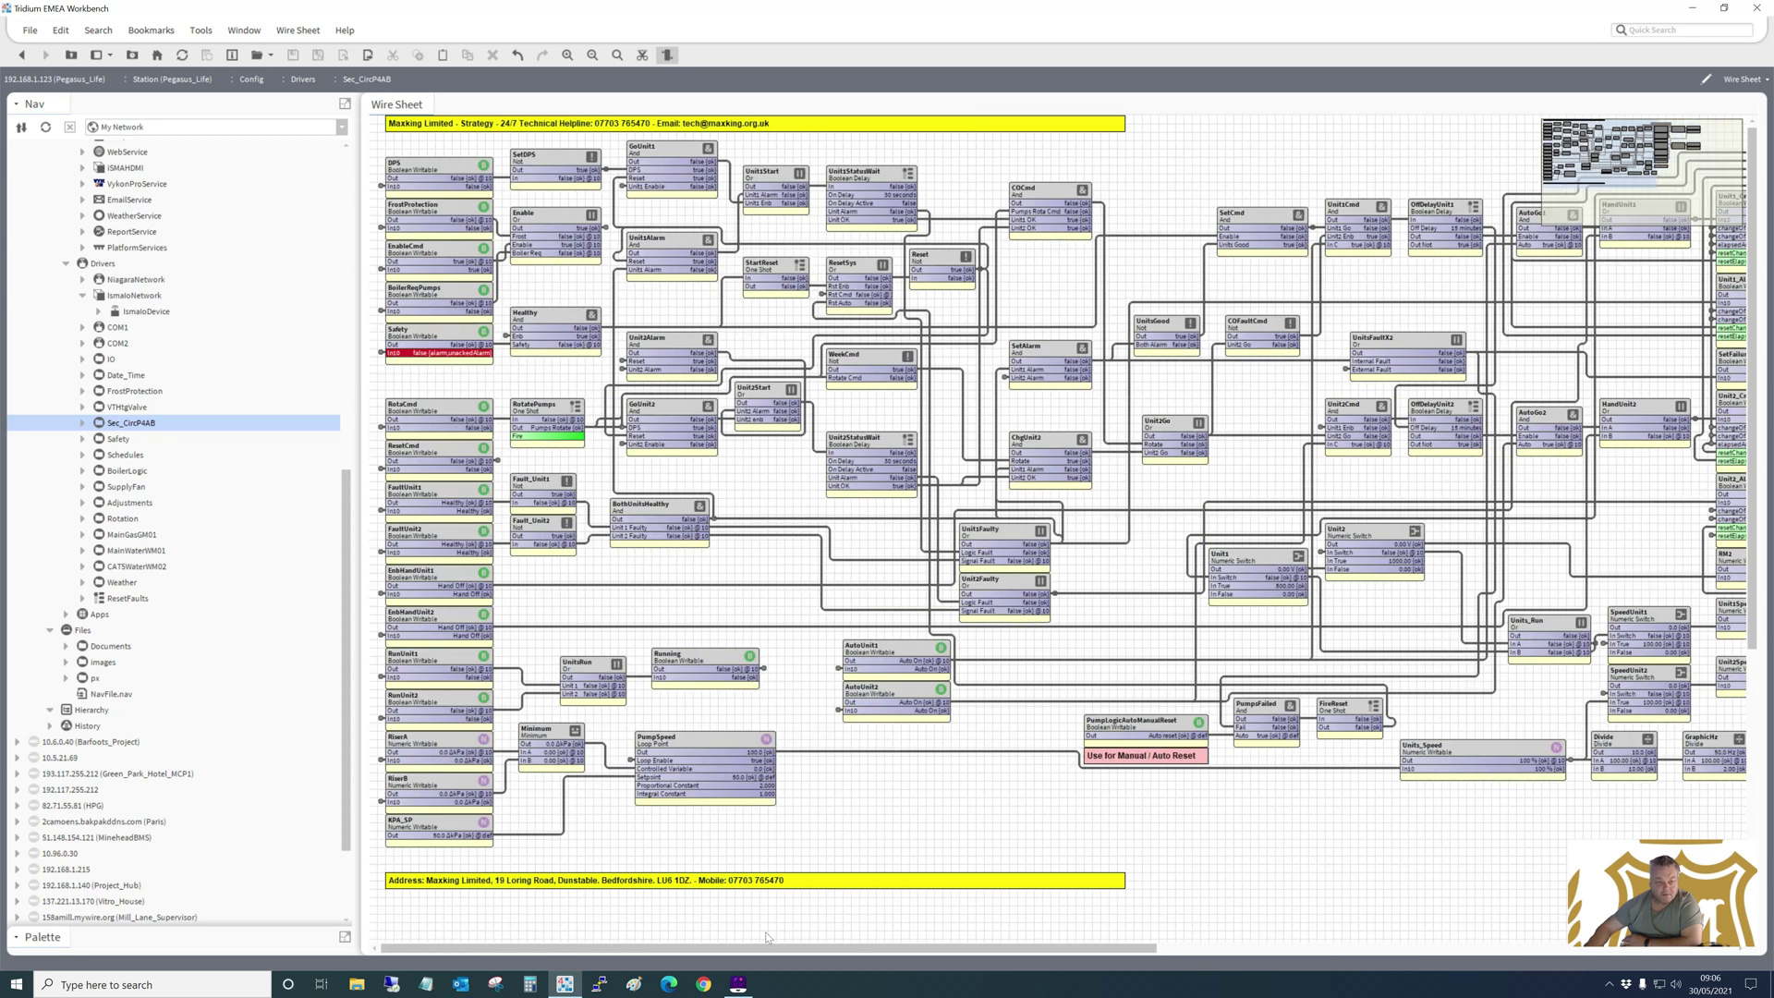
Open the wire sheet of the Safety folder.
{"action": "right_click", "coordinate": [117, 441]}
{"action": "mouse_move", "coordinate": [163, 452]}
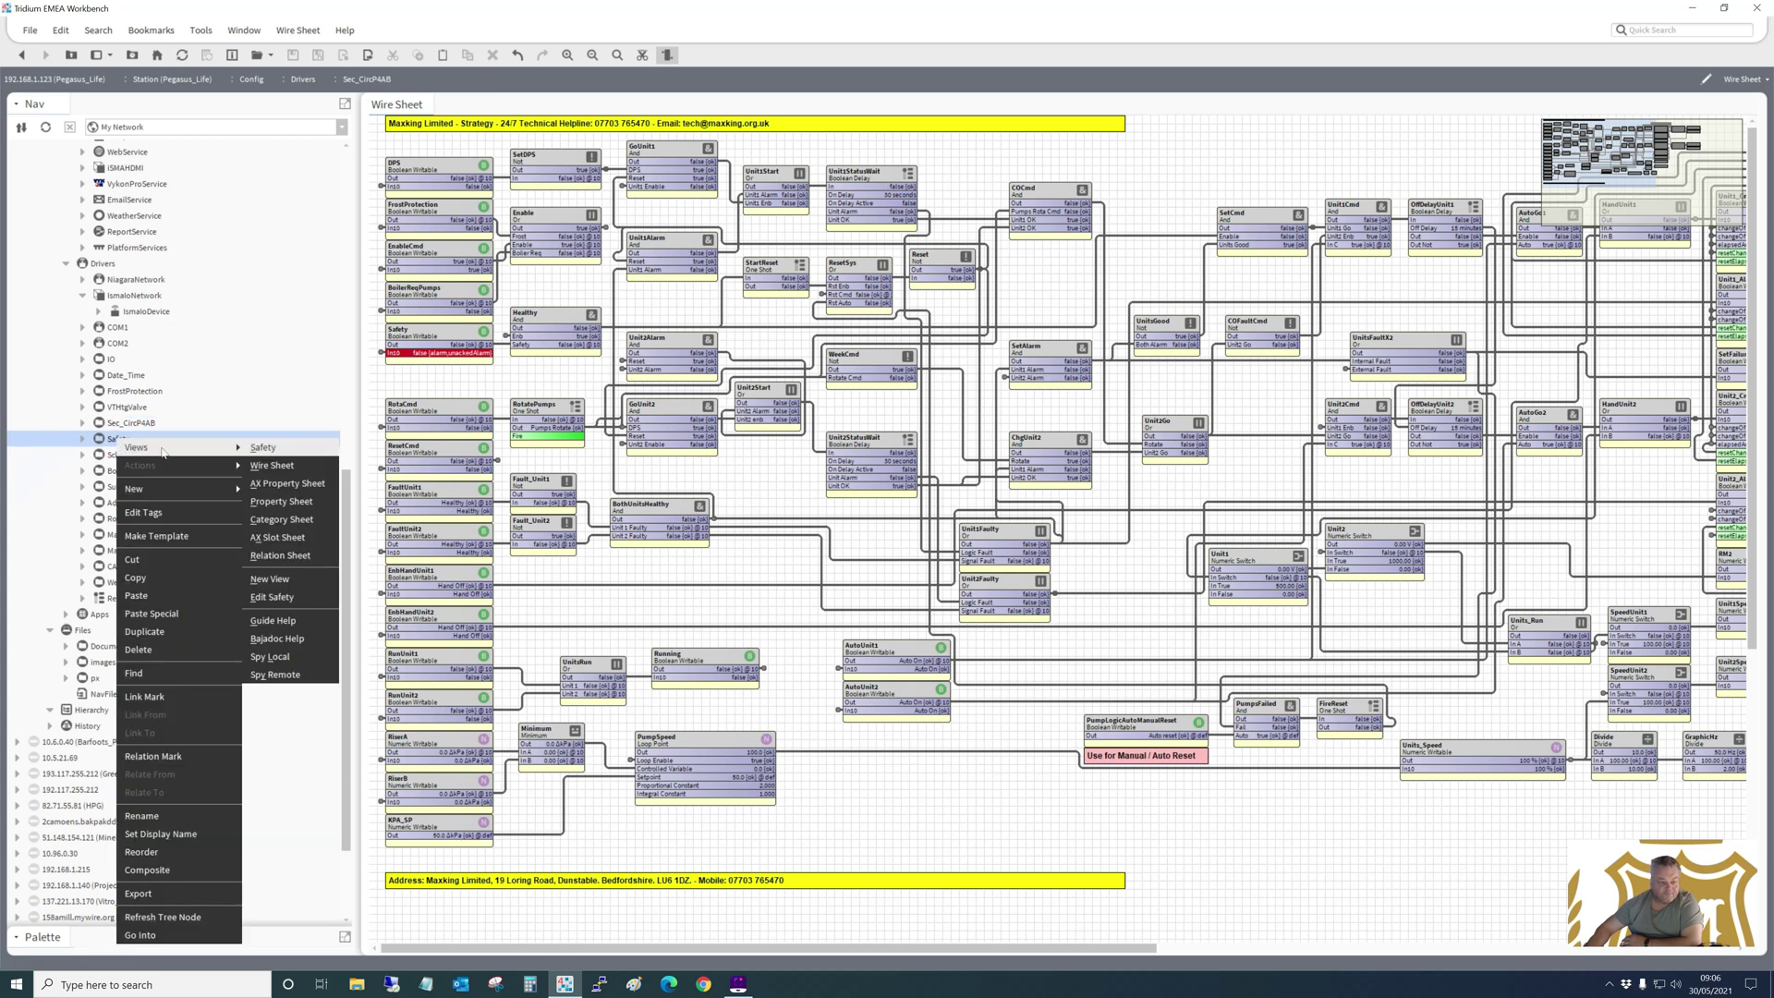
{"action": "left_click", "coordinate": [262, 466]}
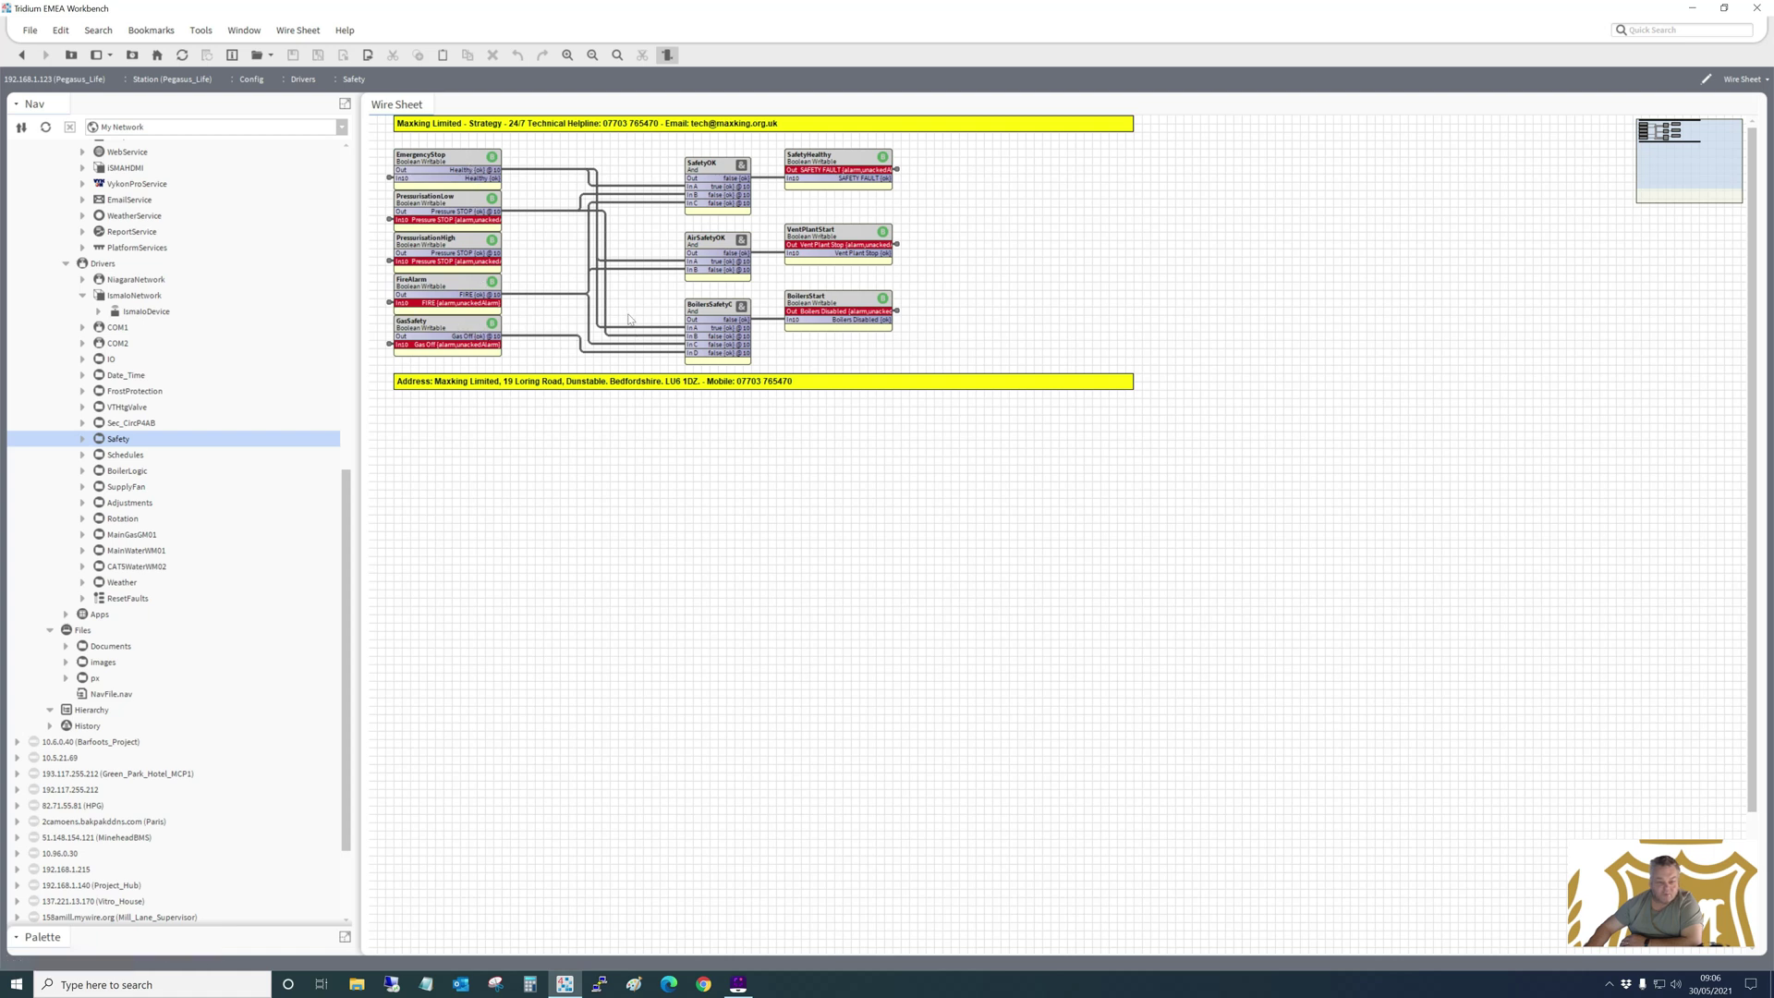
Trace the links of the boiler safety block, BoilersStart, VentPlantStart and AirSafetyOK in the Safety logic.
{"action": "left_click", "coordinate": [704, 315]}
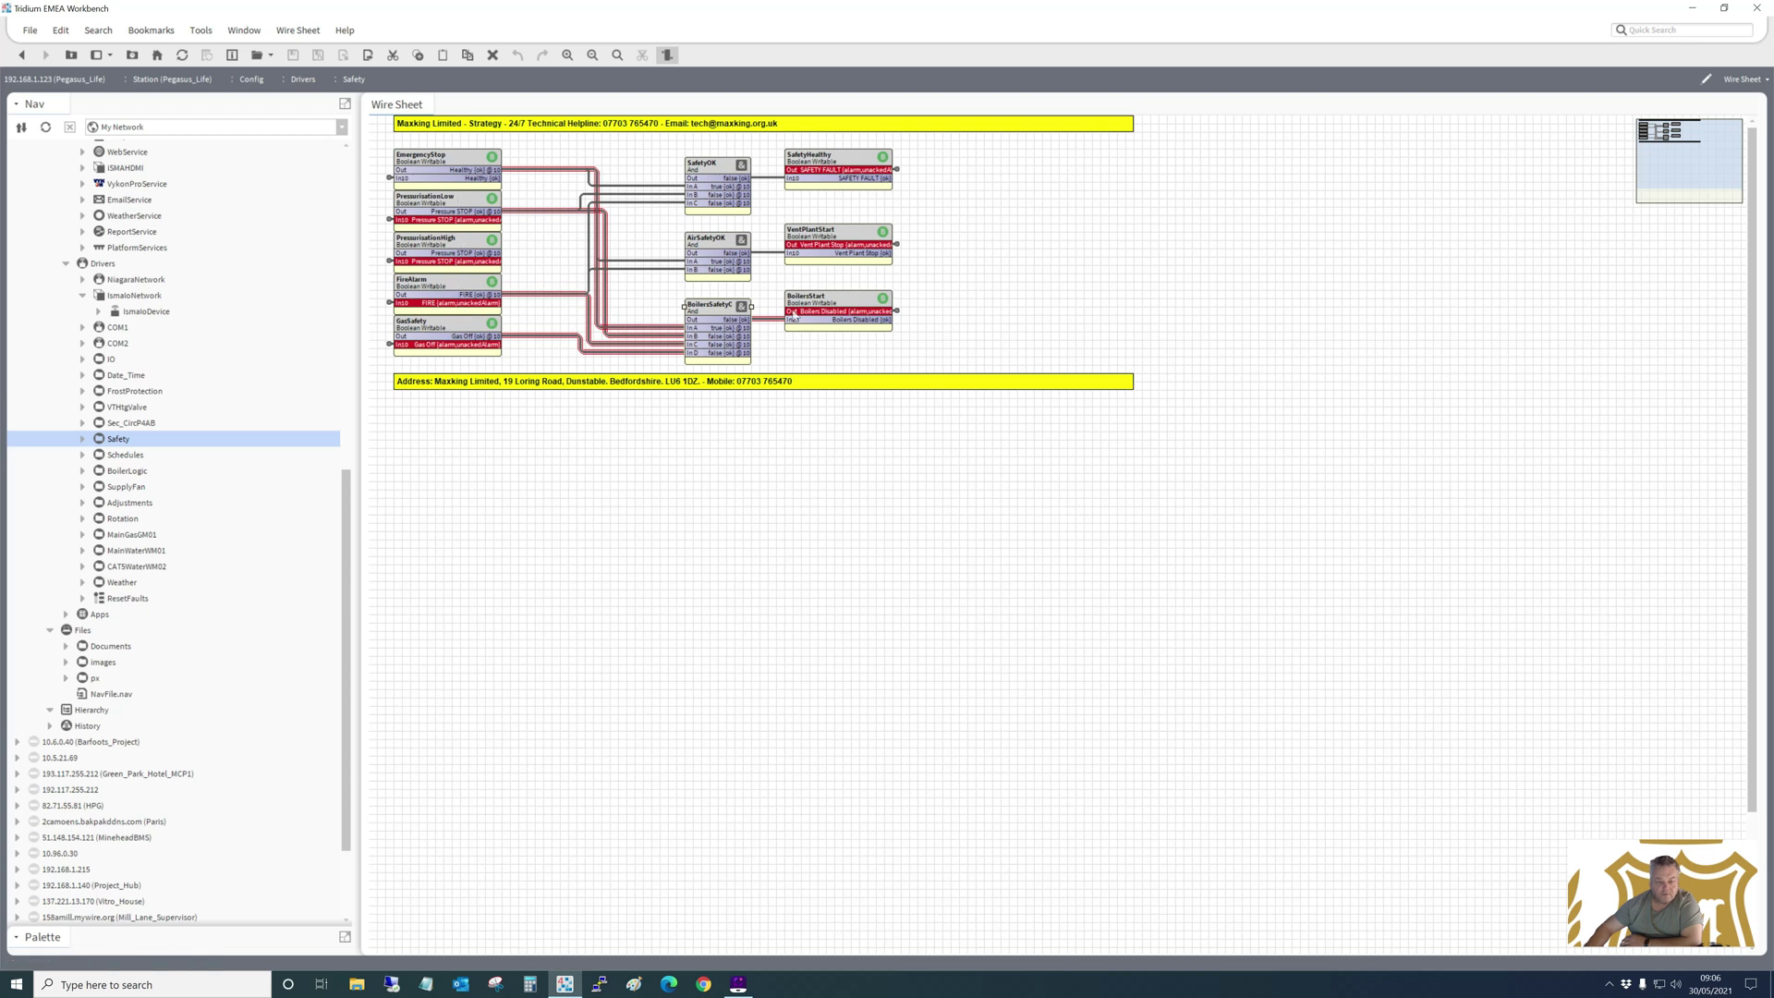
{"action": "left_click", "coordinate": [834, 306]}
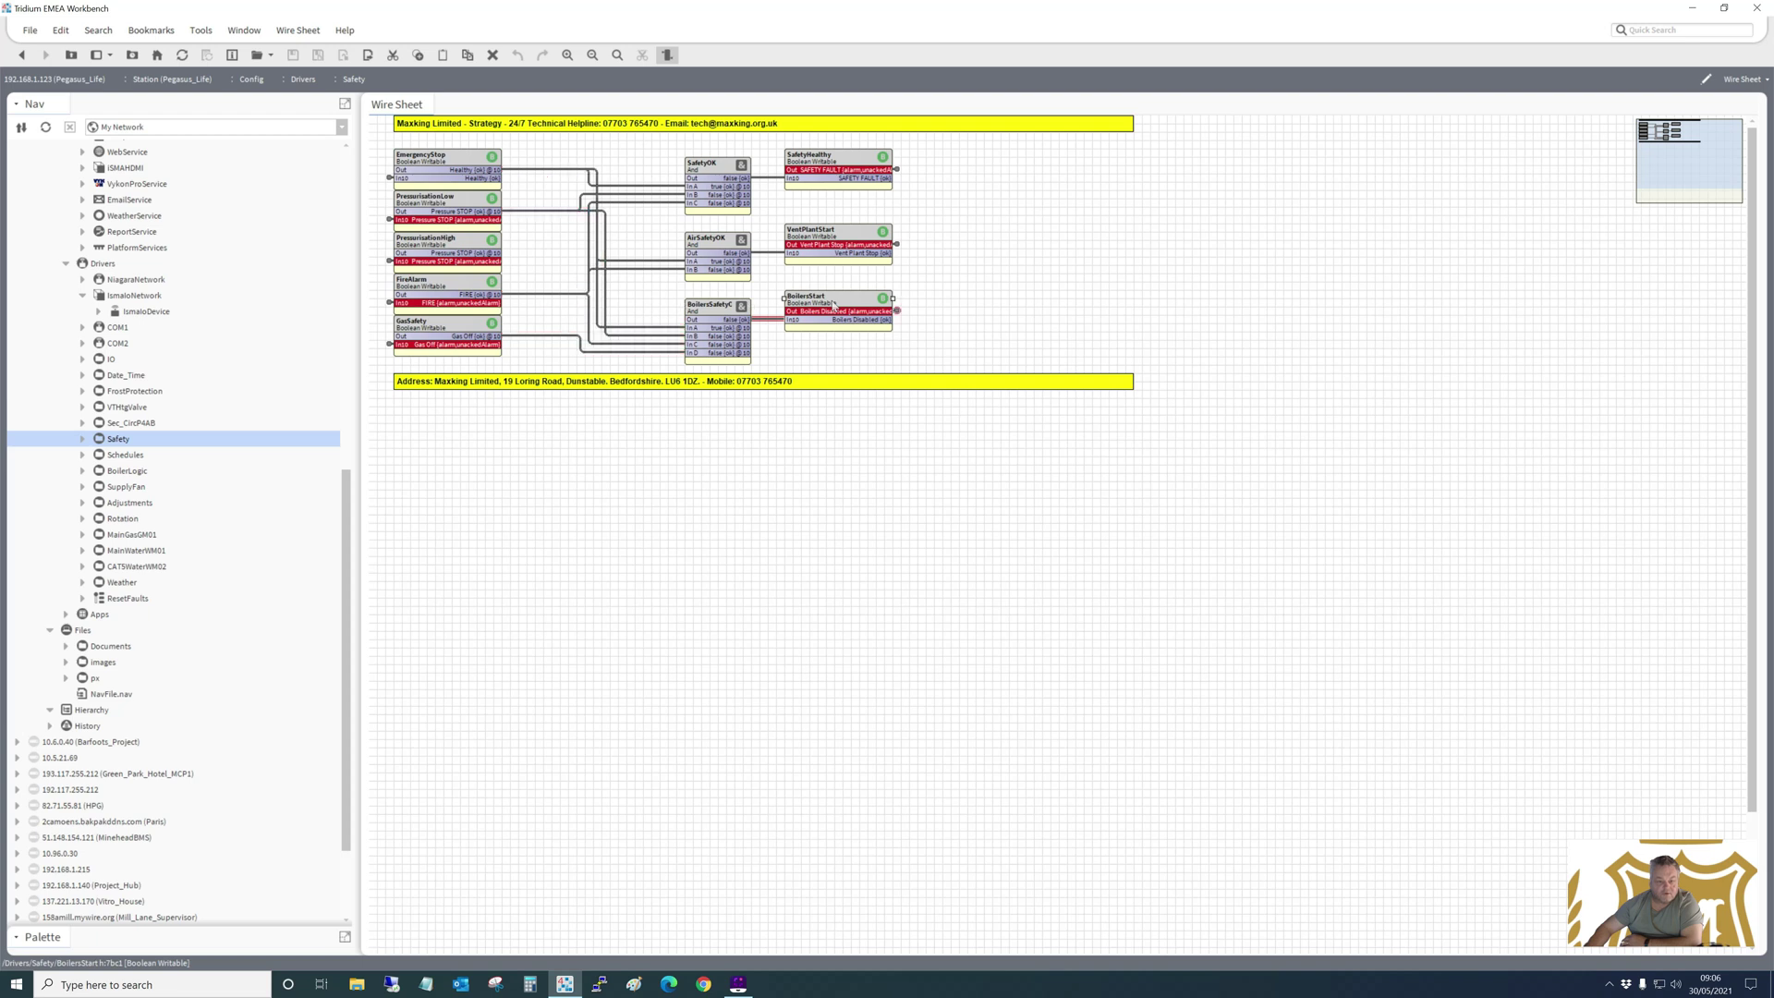
{"action": "left_click", "coordinate": [834, 243]}
{"action": "left_click", "coordinate": [721, 245]}
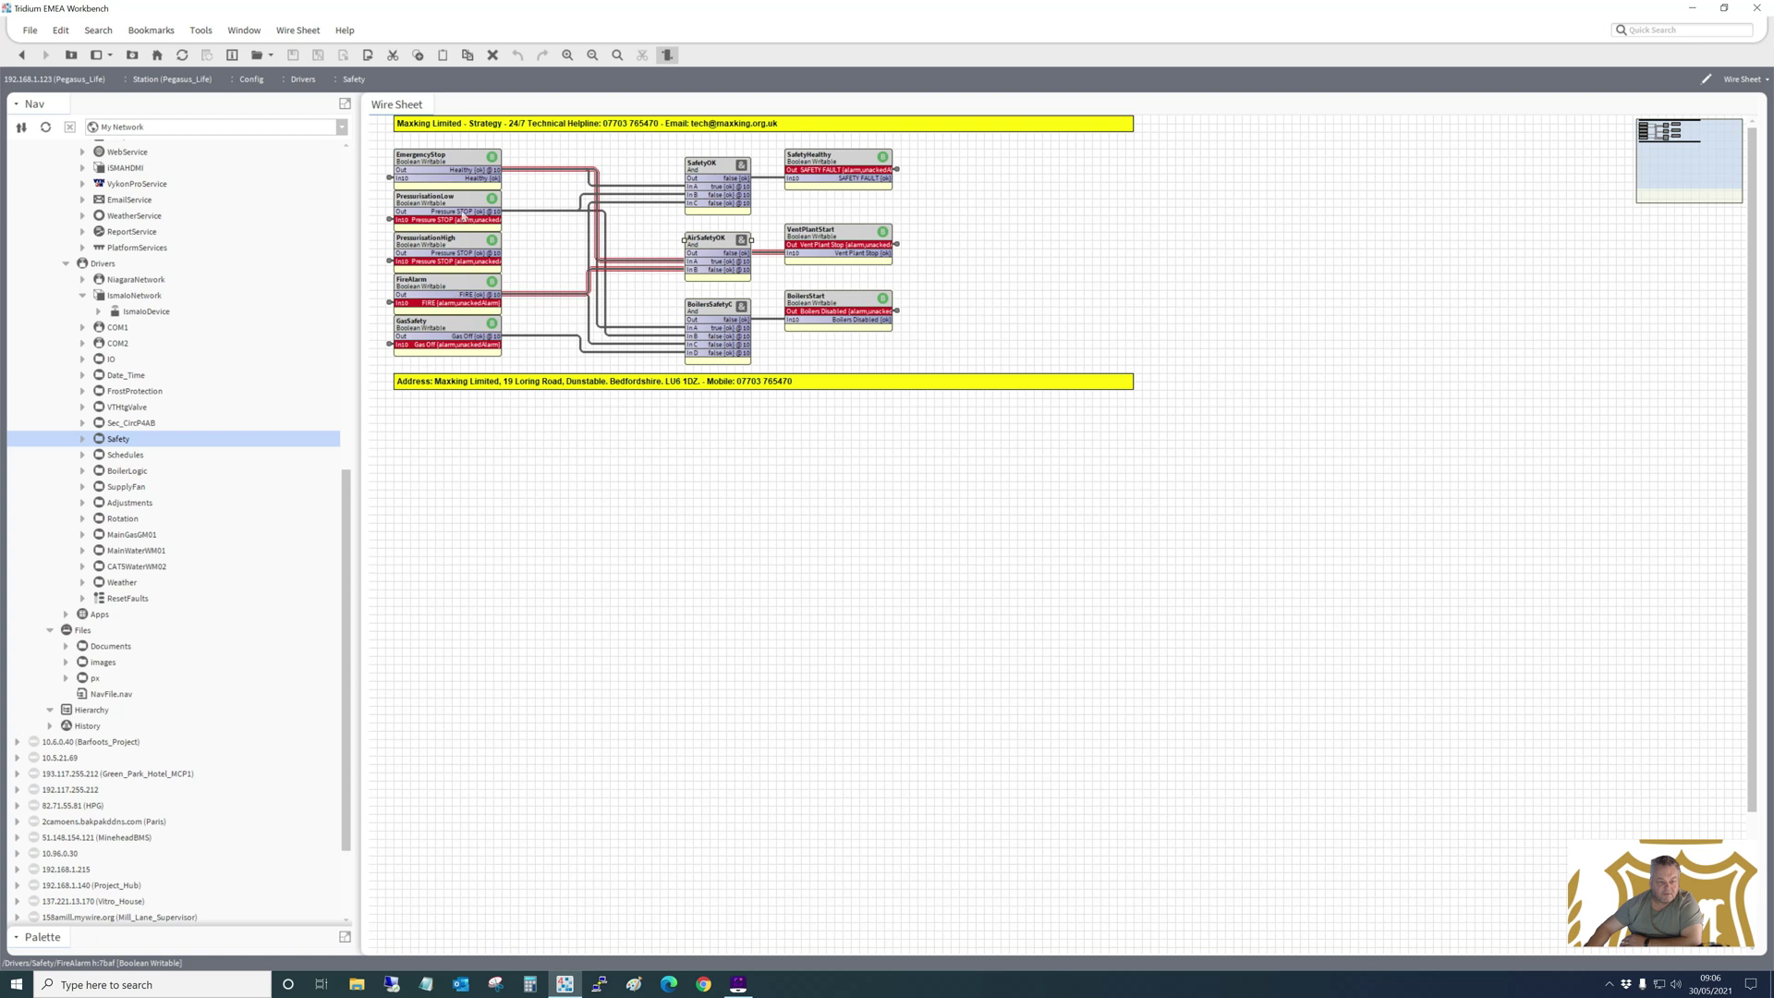
Trace the links of the SafetyHealthy and SafetyOK blocks in the Safety logic.
{"action": "left_click", "coordinate": [822, 164]}
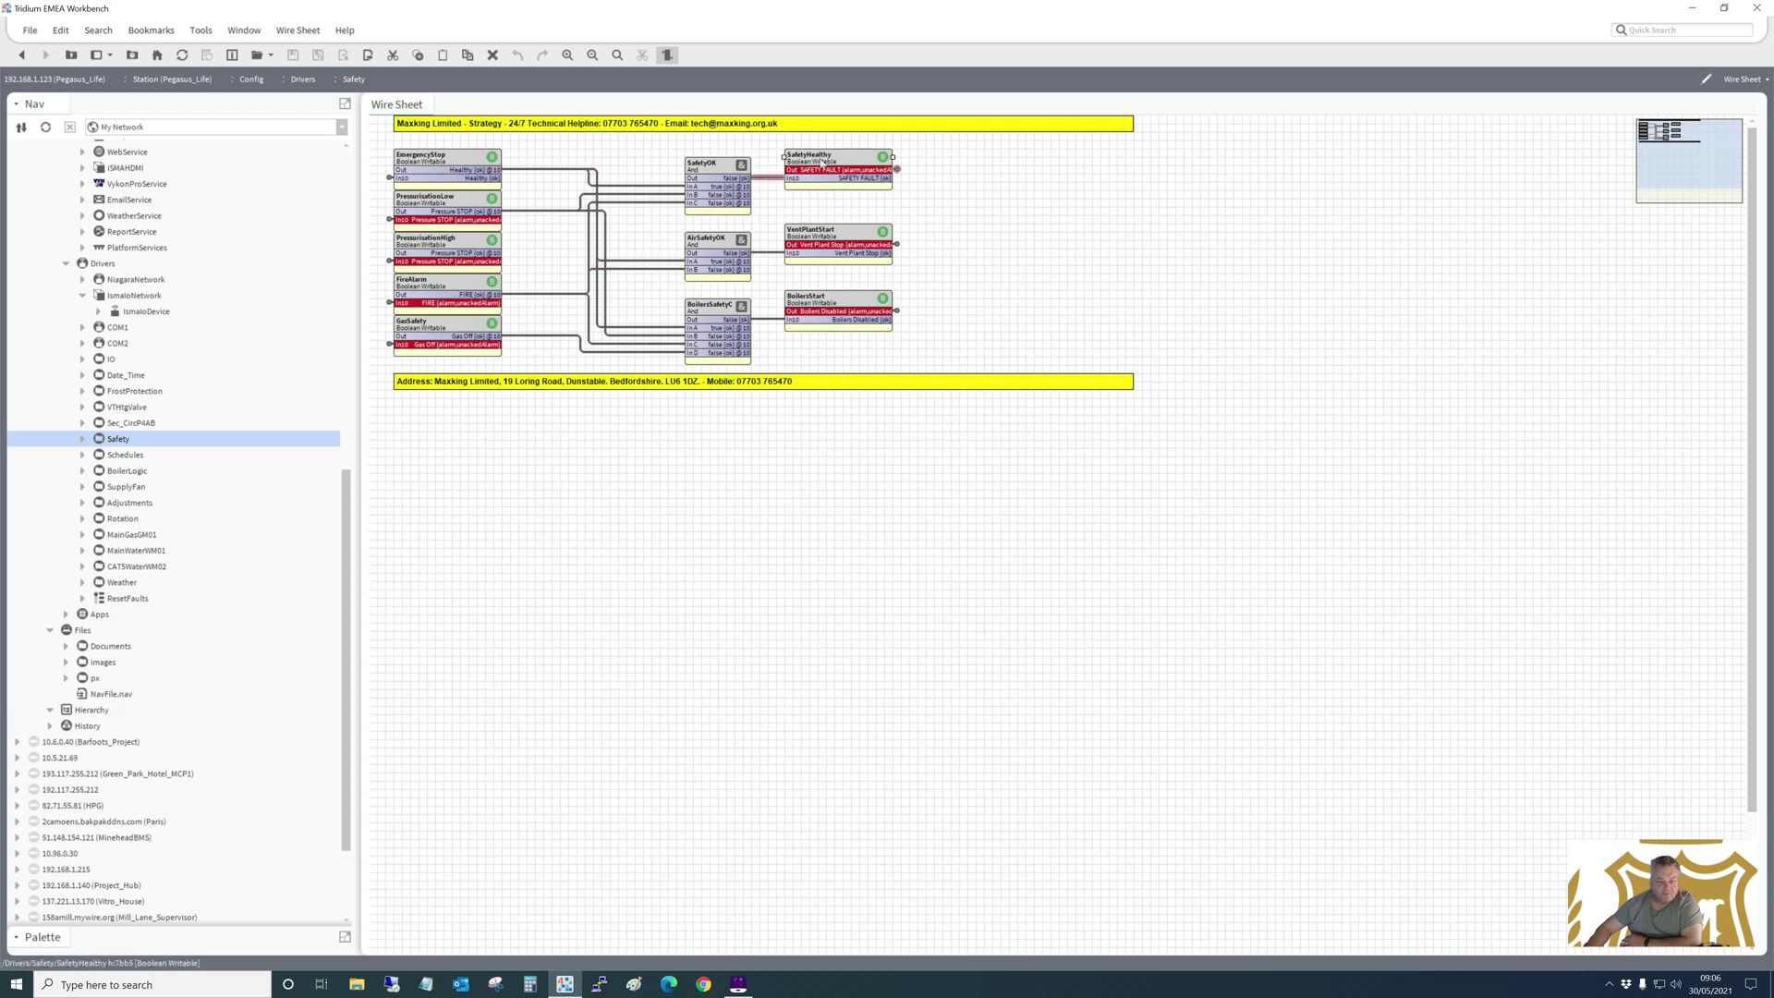
{"action": "left_click", "coordinate": [728, 166]}
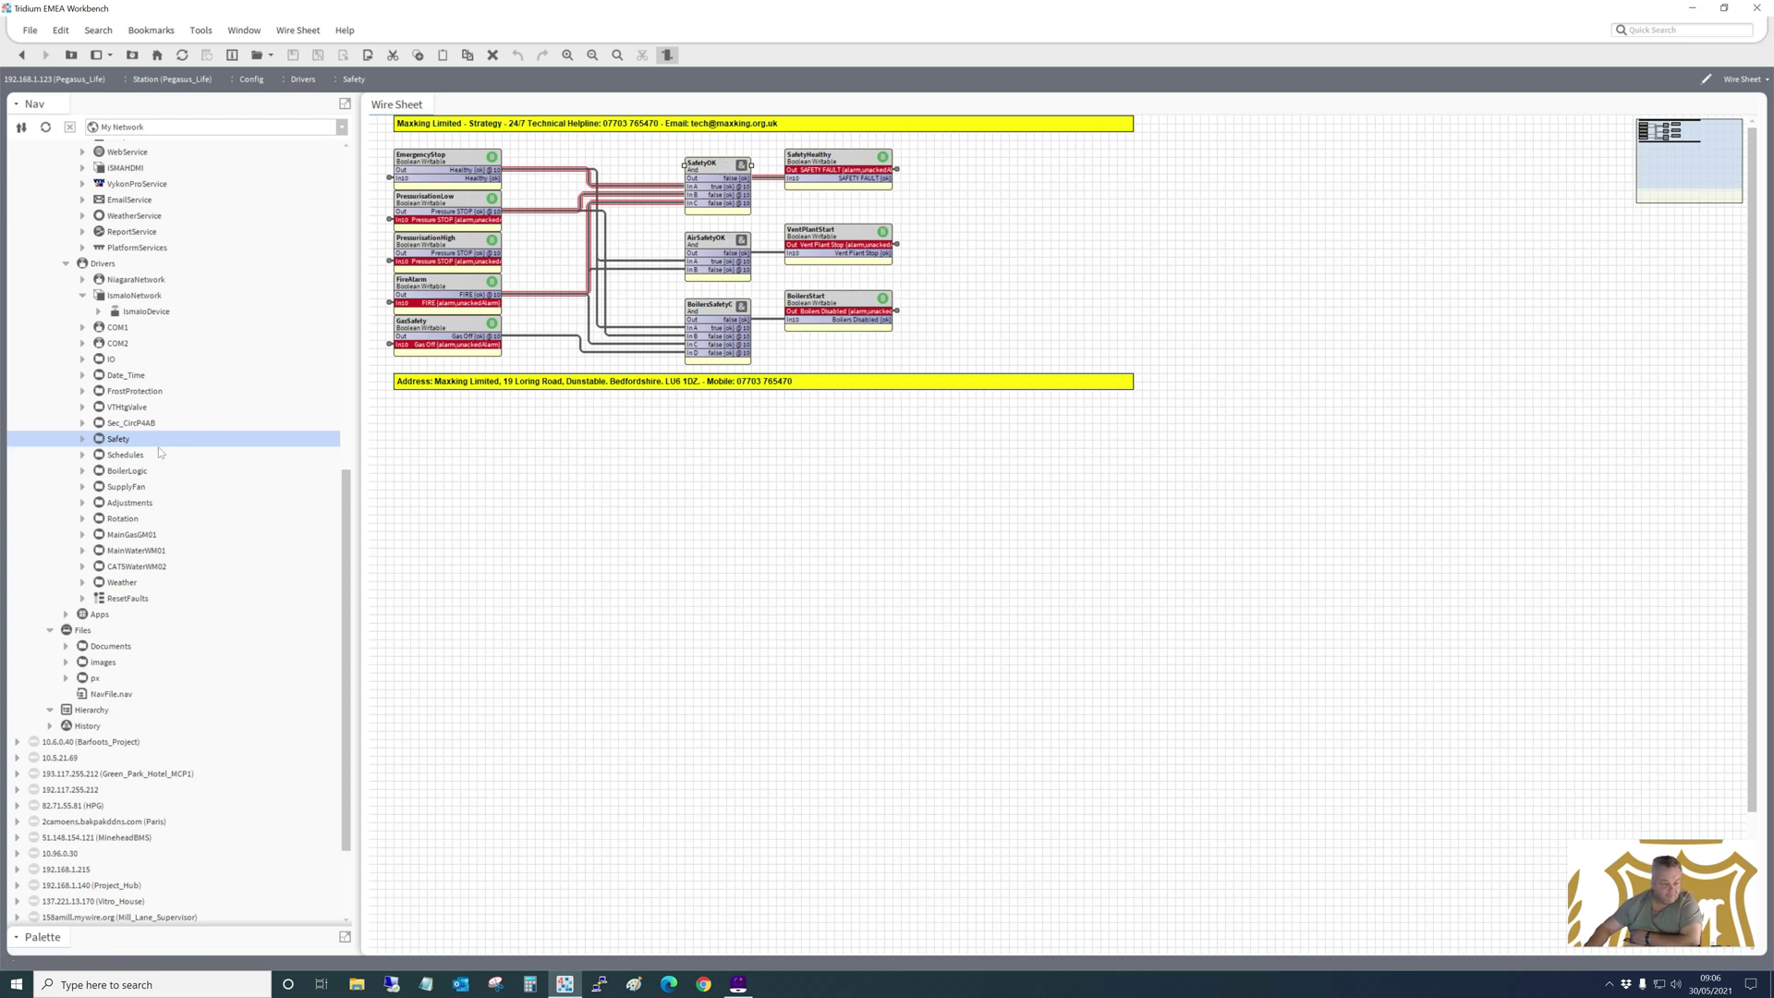
Open the wire sheet of the Schedules folder, view the Heating block's weekly schedule and return to the wire sheet.
{"action": "right_click", "coordinate": [127, 457]}
{"action": "mouse_move", "coordinate": [139, 464]}
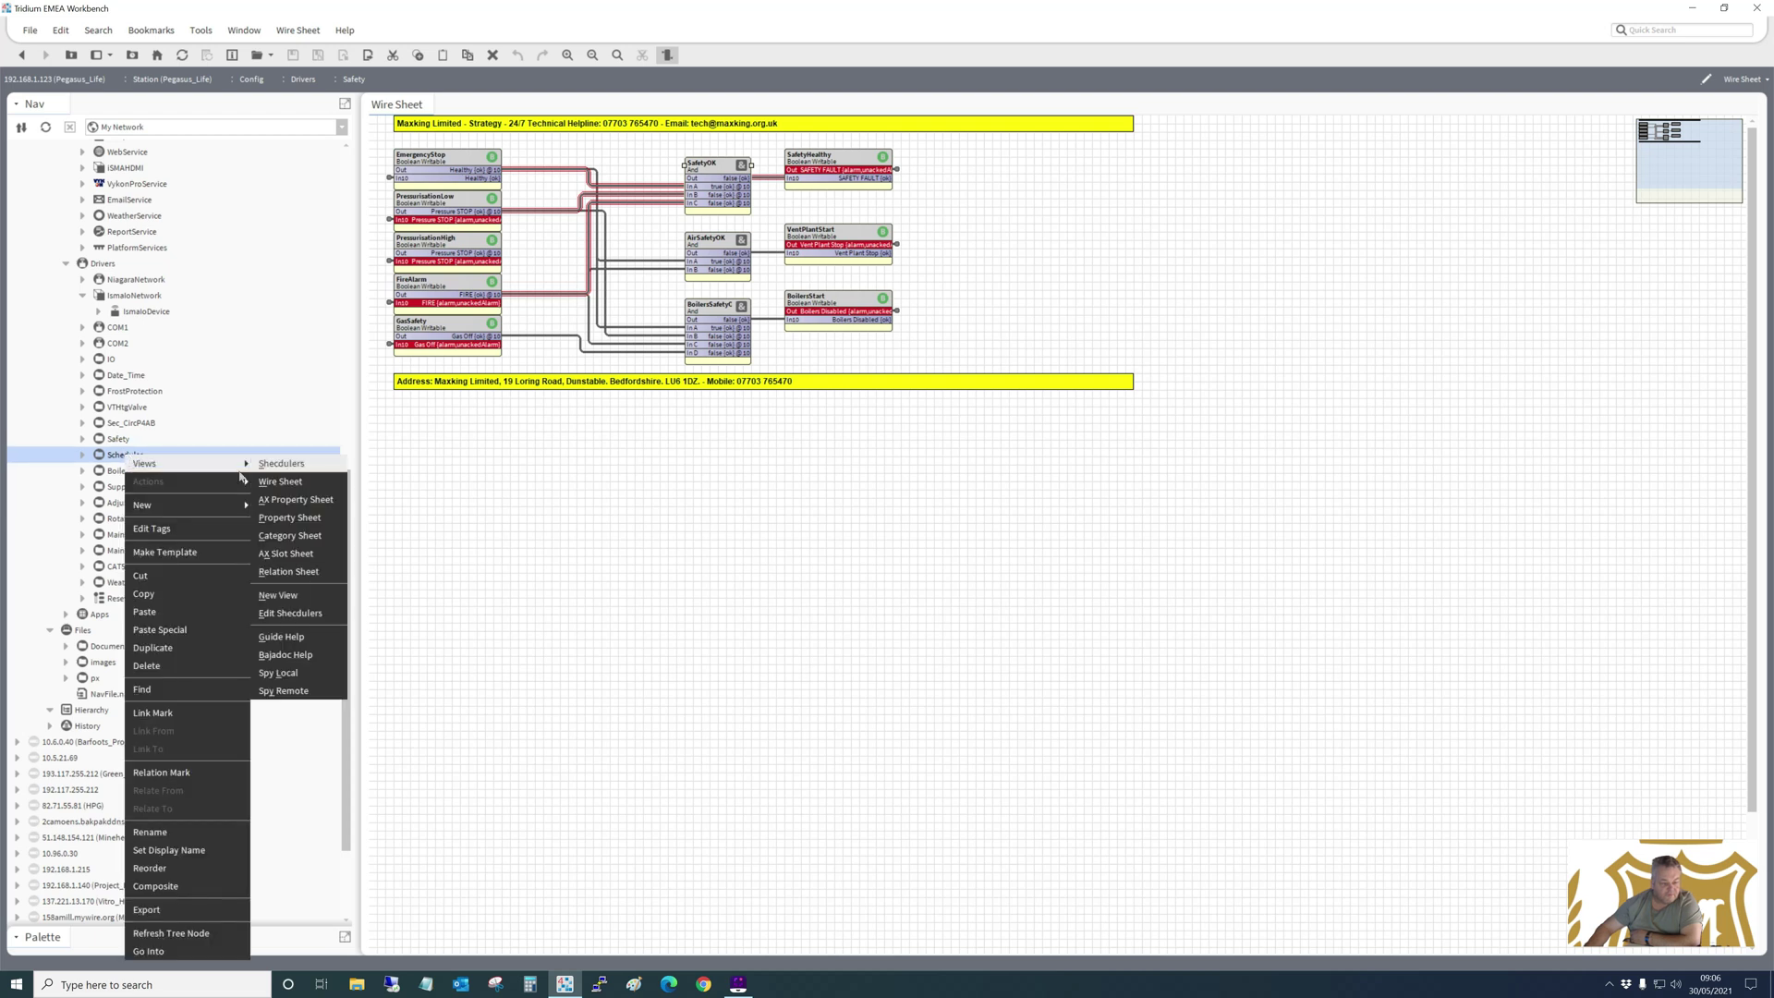
{"action": "left_click", "coordinate": [274, 483]}
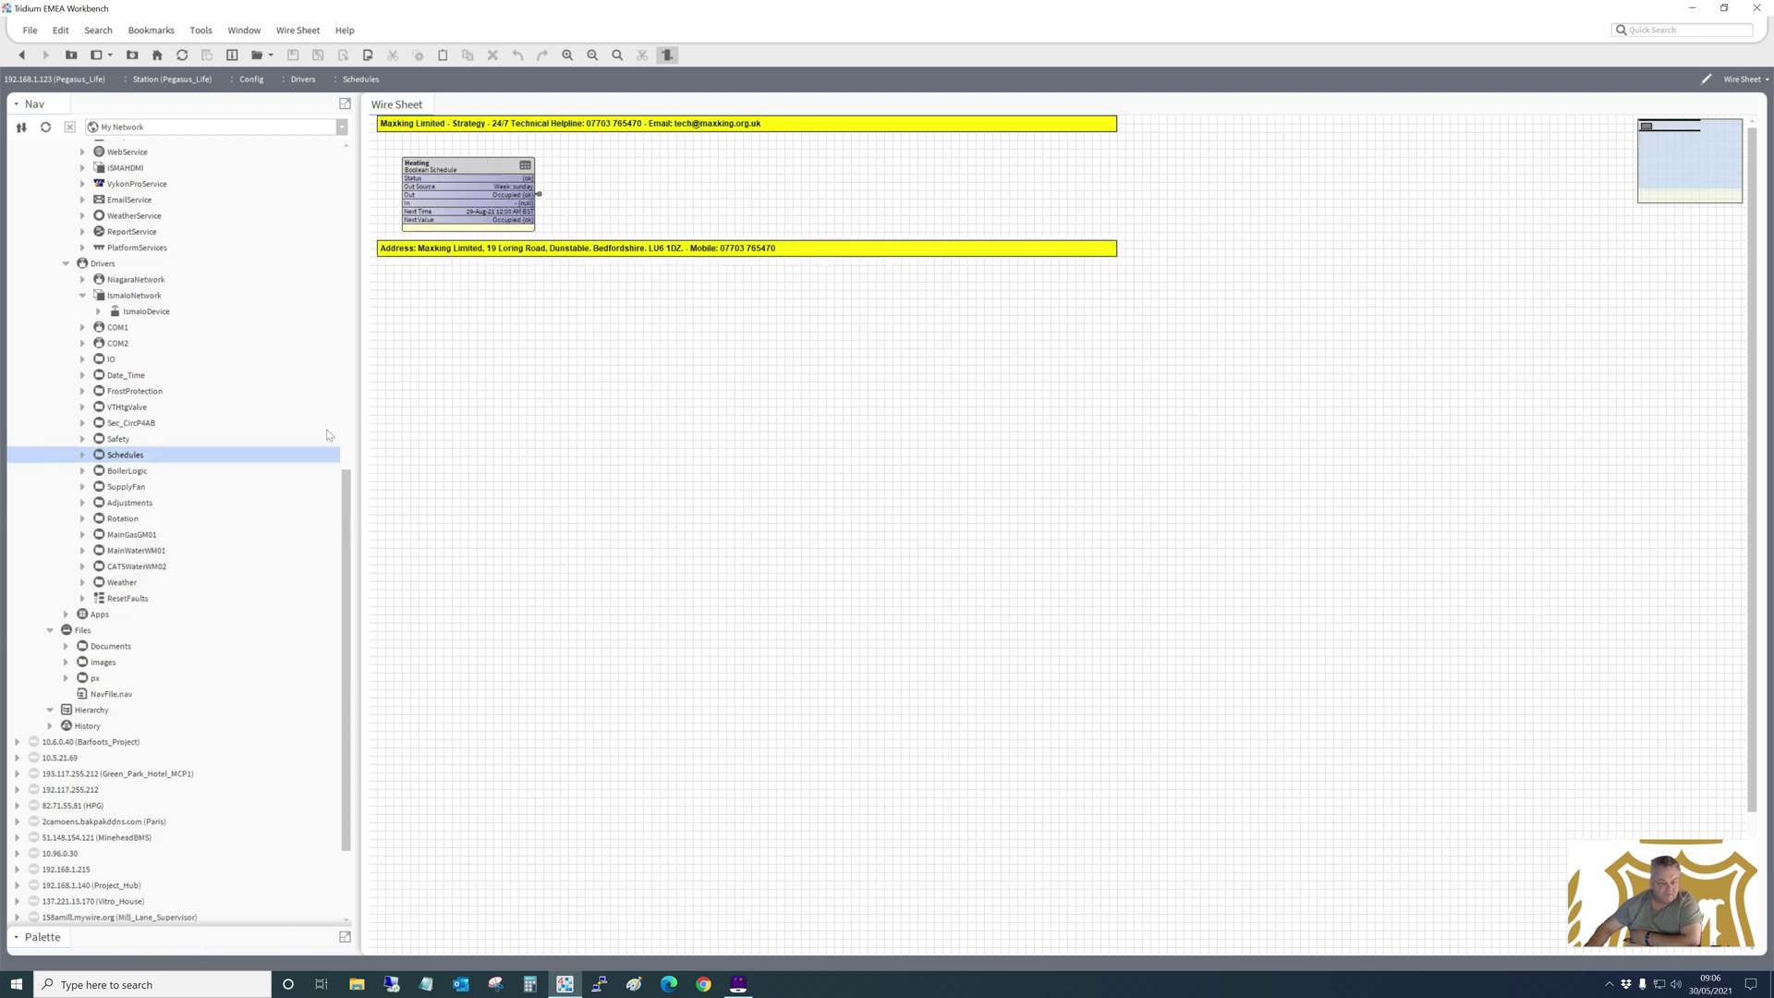
{"action": "left_click", "coordinate": [458, 169]}
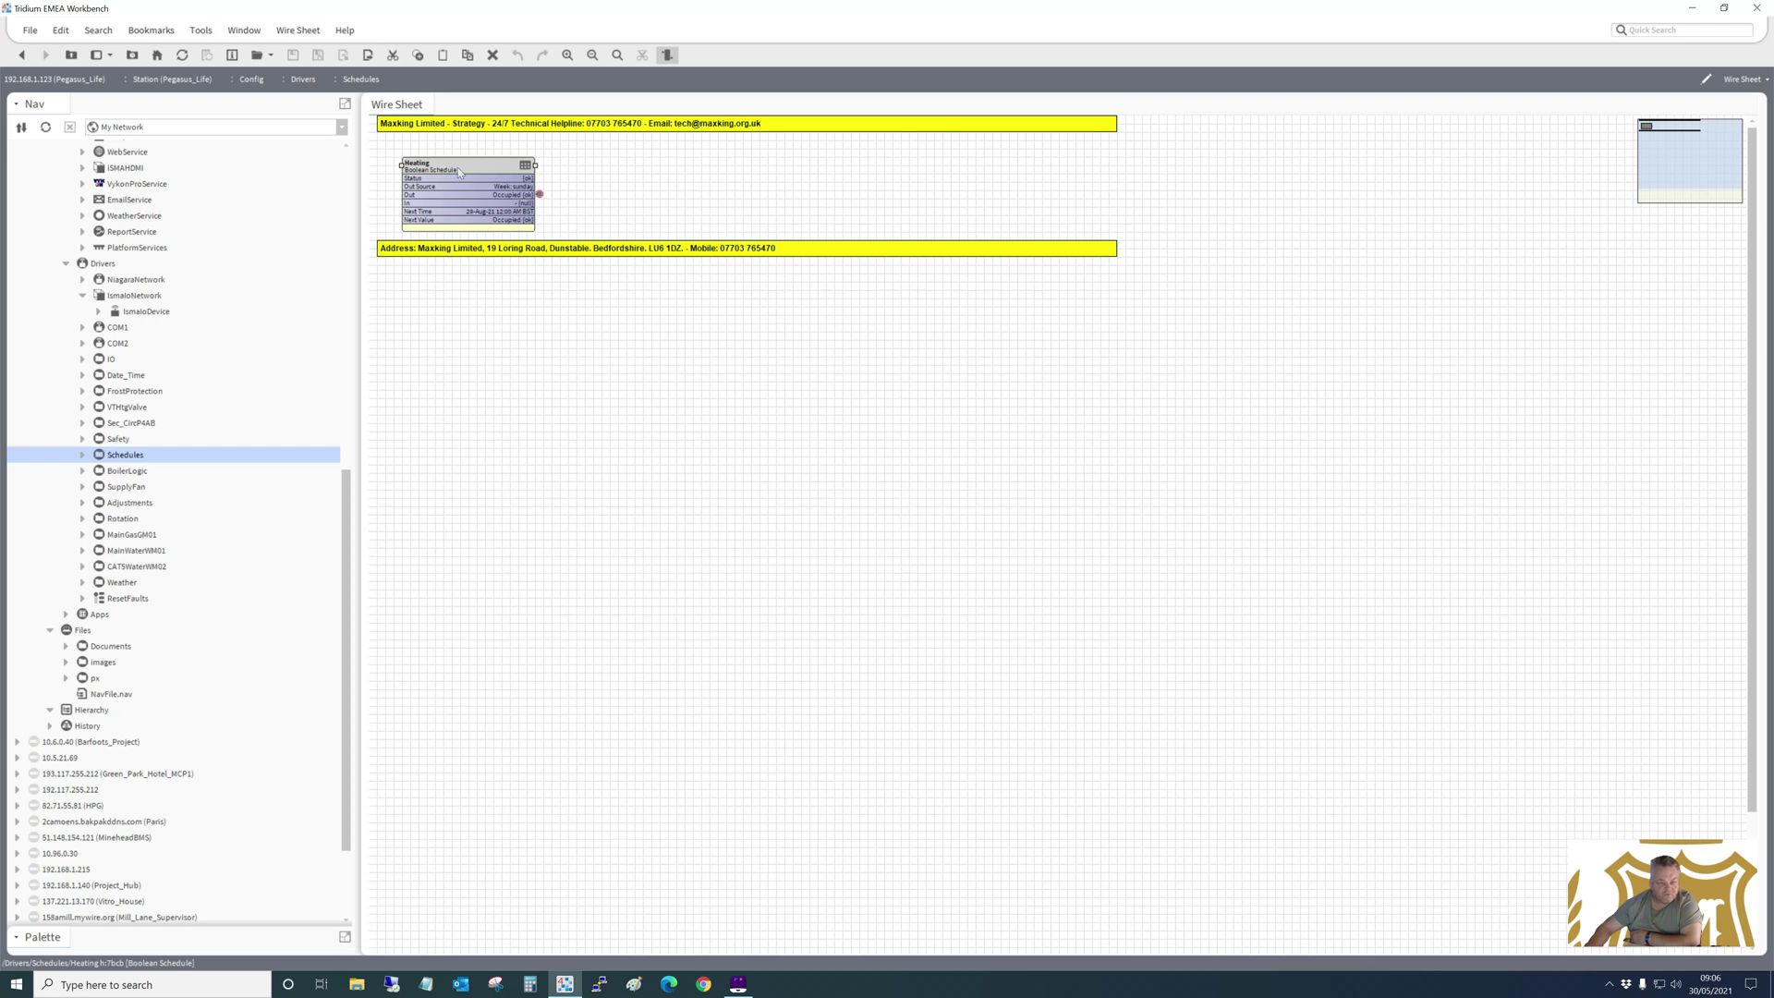
{"action": "double_click", "coordinate": [457, 169]}
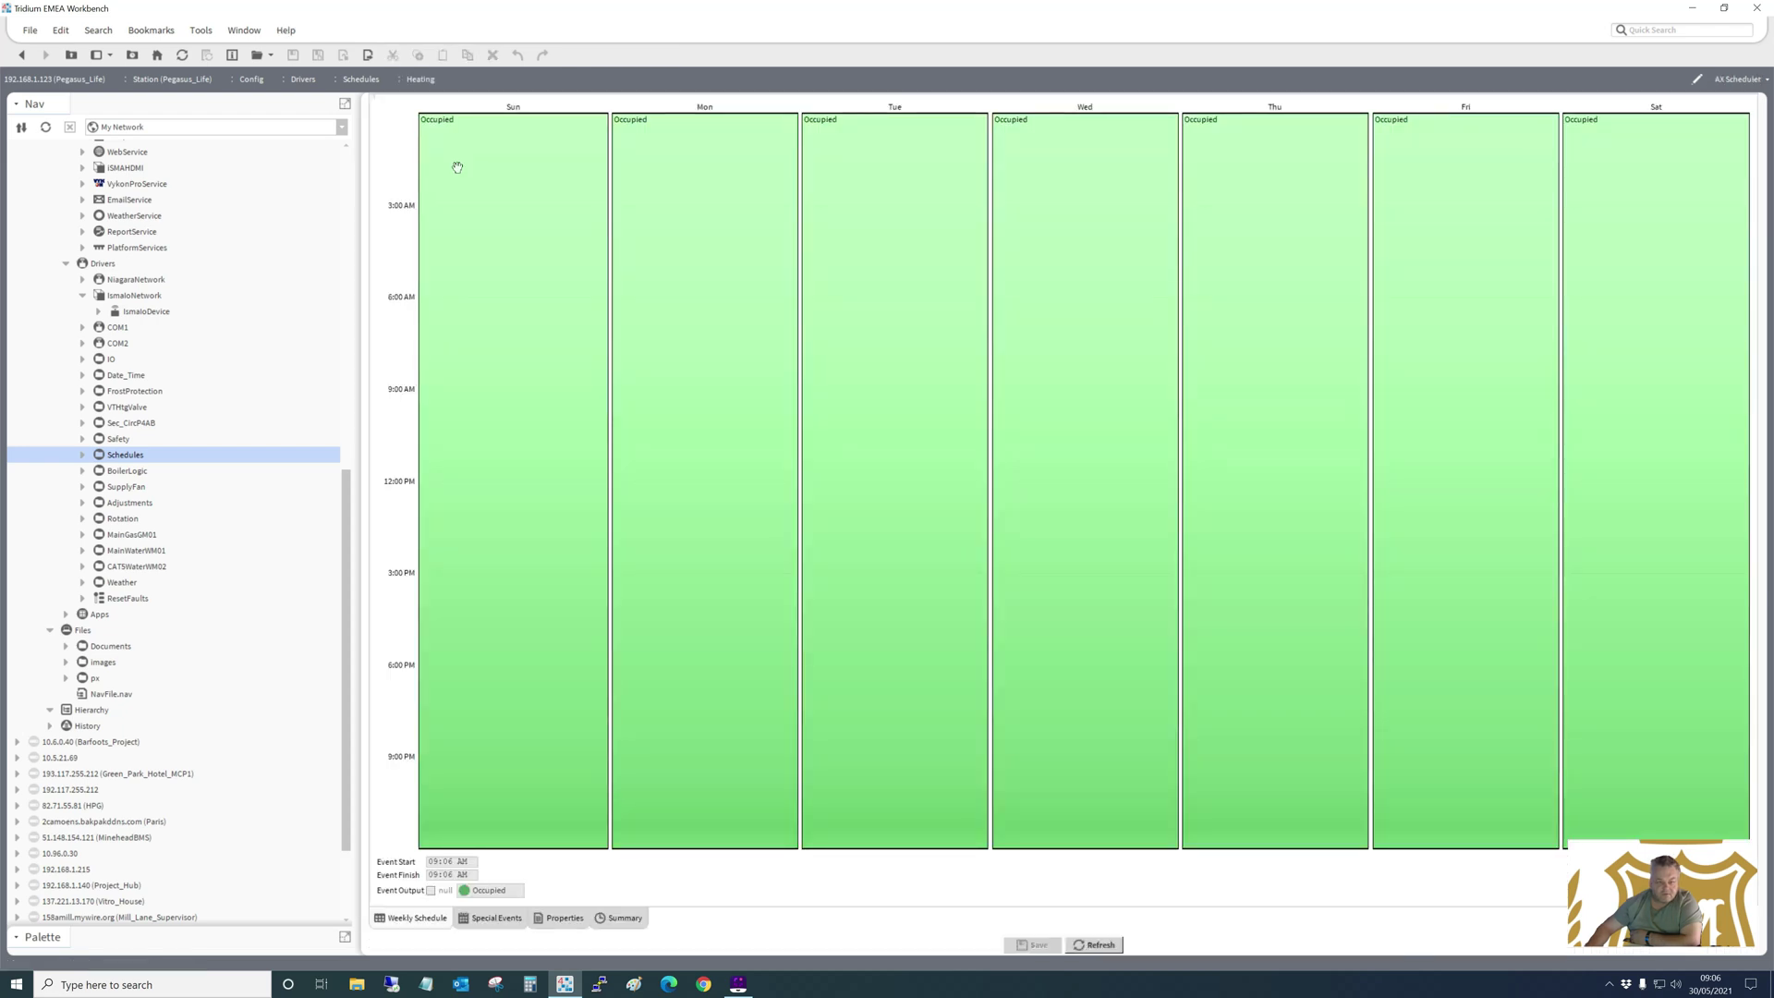
{"action": "left_click", "coordinate": [23, 57]}
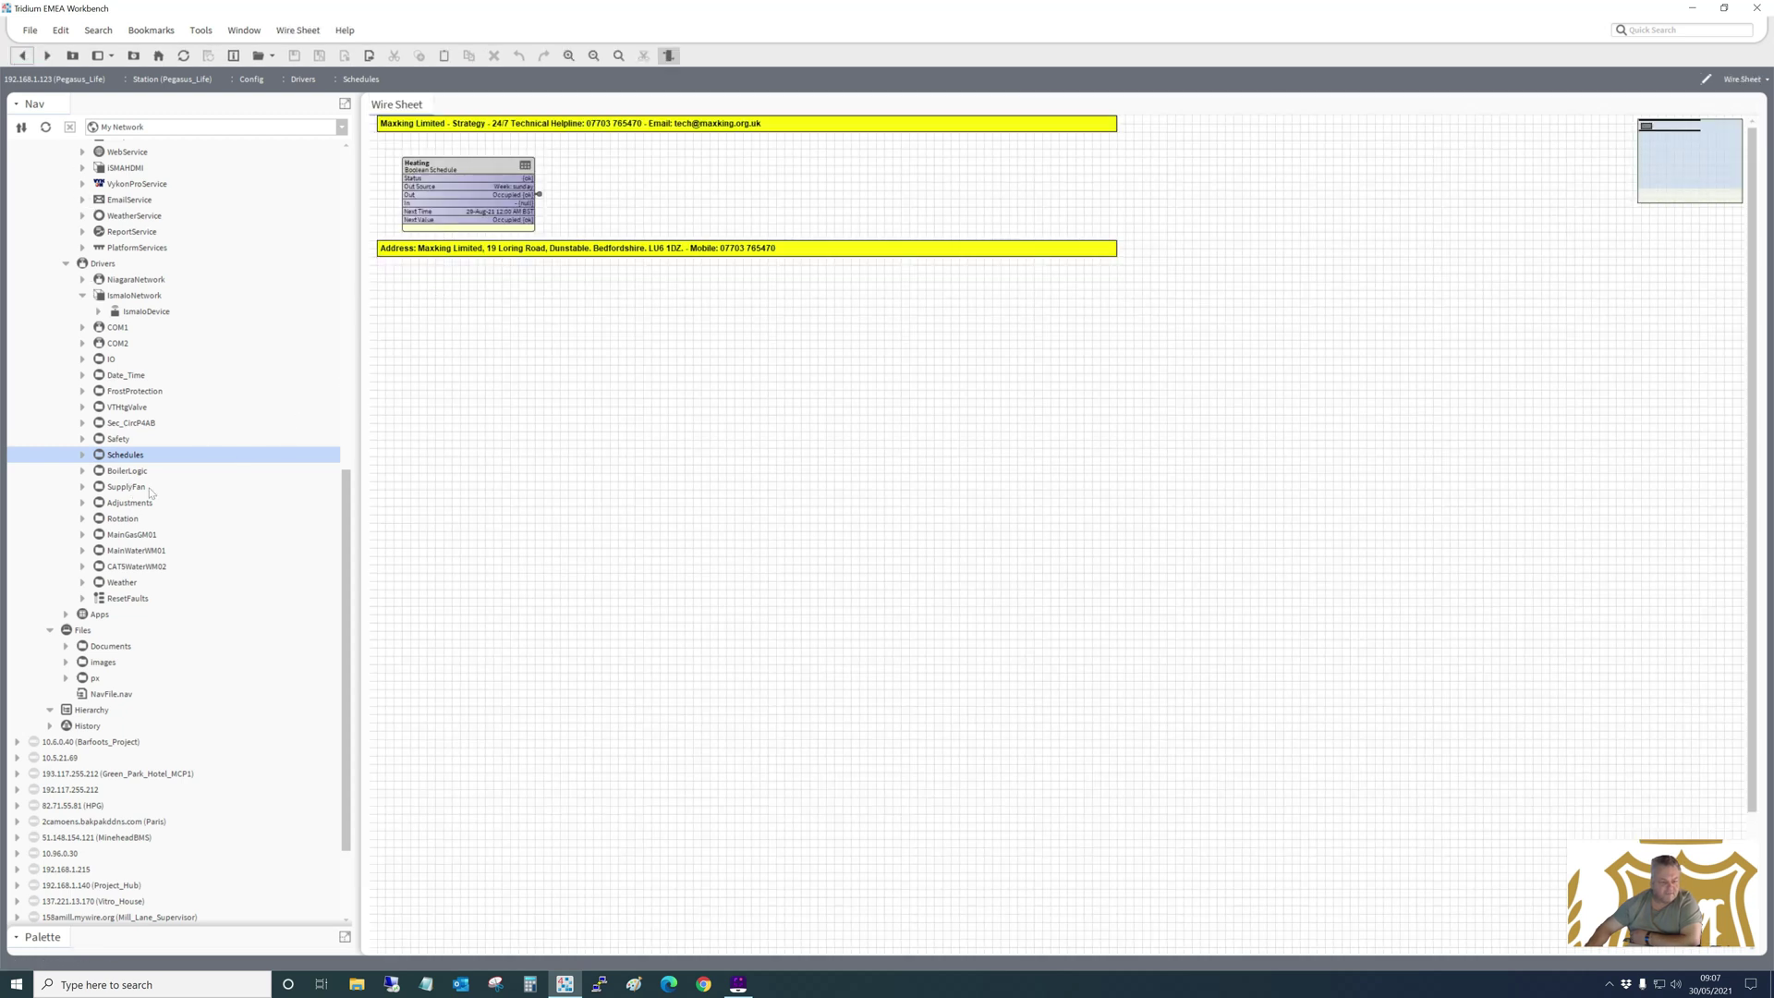
Open the wire sheet of the BoilerLogic folder.
{"action": "left_click", "coordinate": [127, 472]}
{"action": "right_click", "coordinate": [127, 472]}
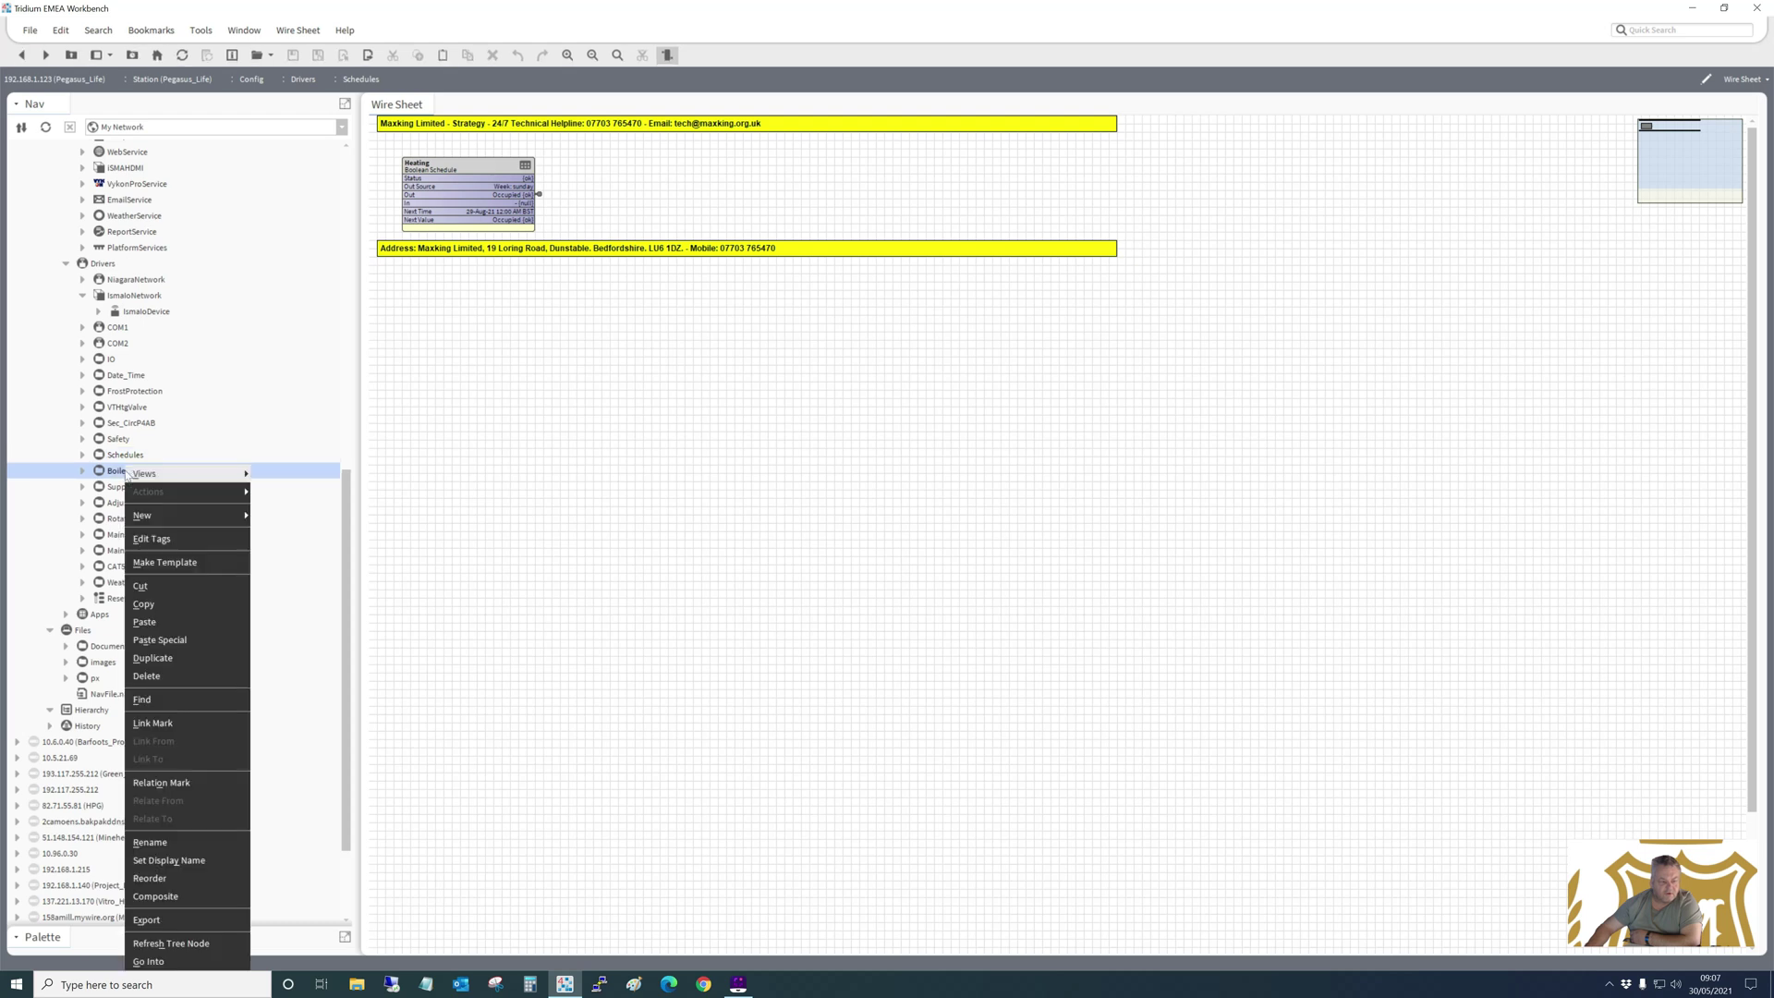
{"action": "mouse_move", "coordinate": [148, 474]}
{"action": "left_click", "coordinate": [282, 493]}
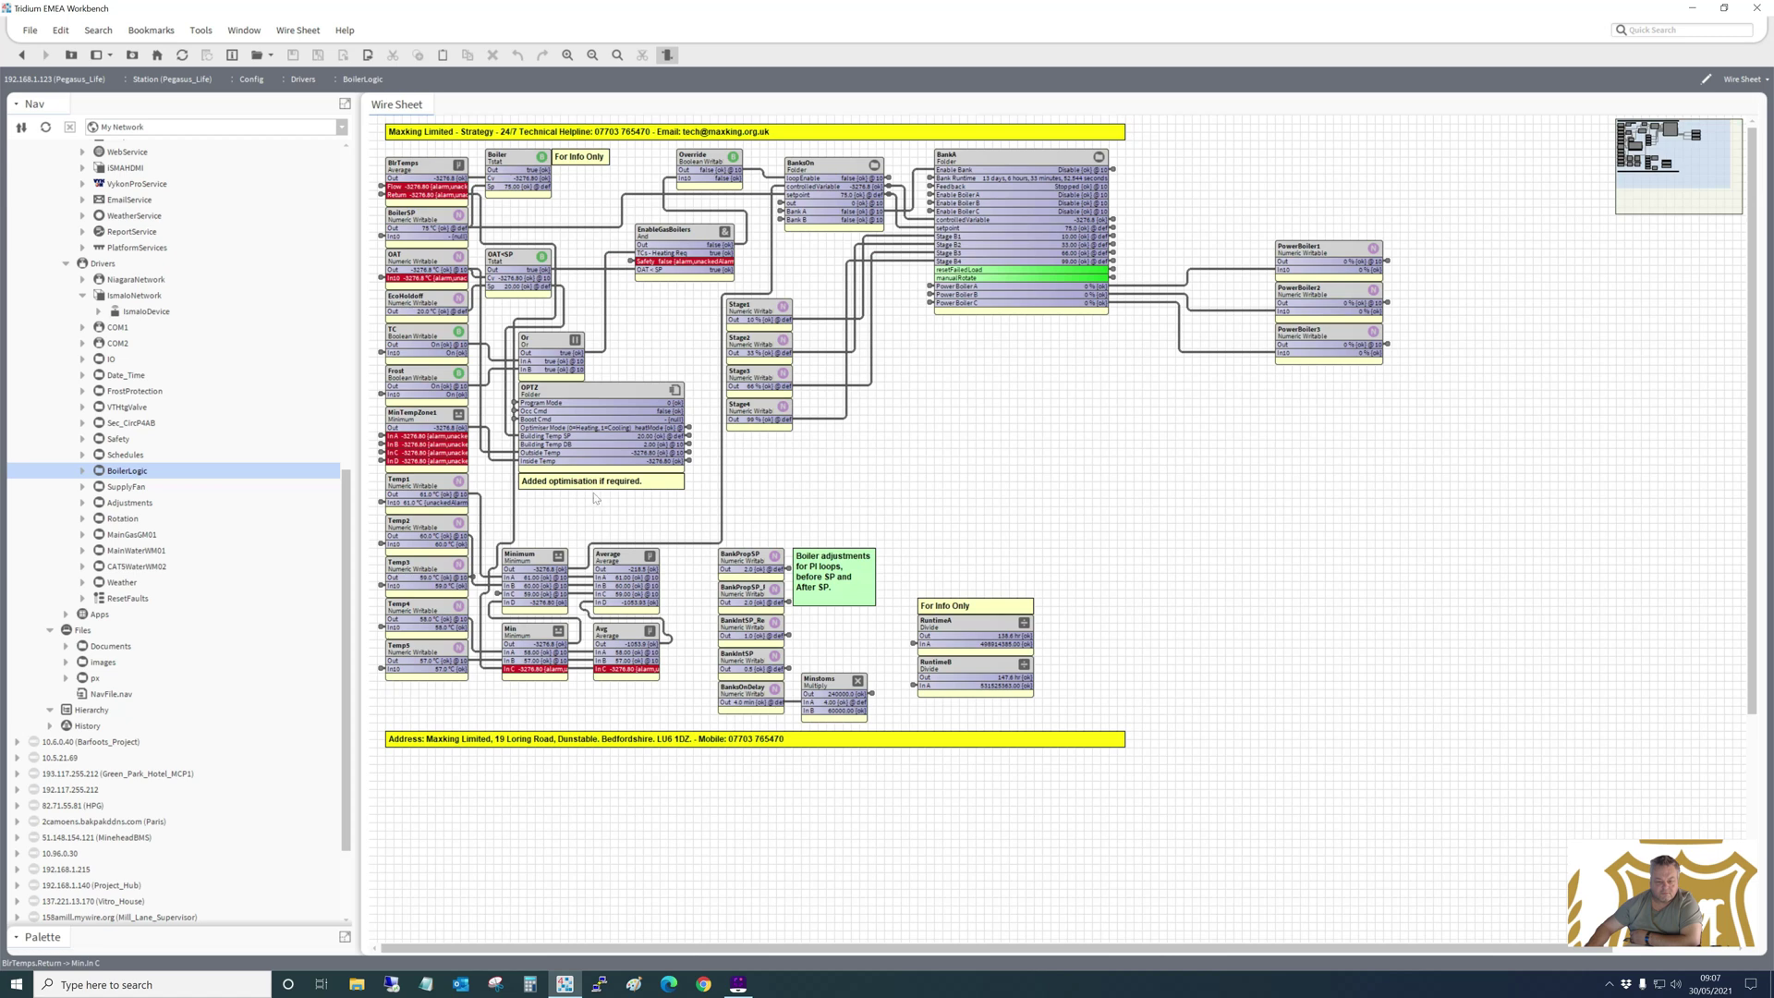
Examine the optimiser logic in the OPTZ folder and its Optimizer_Interface subfolder, and return to the BoilerLogic sheet.
{"action": "left_click", "coordinate": [598, 395]}
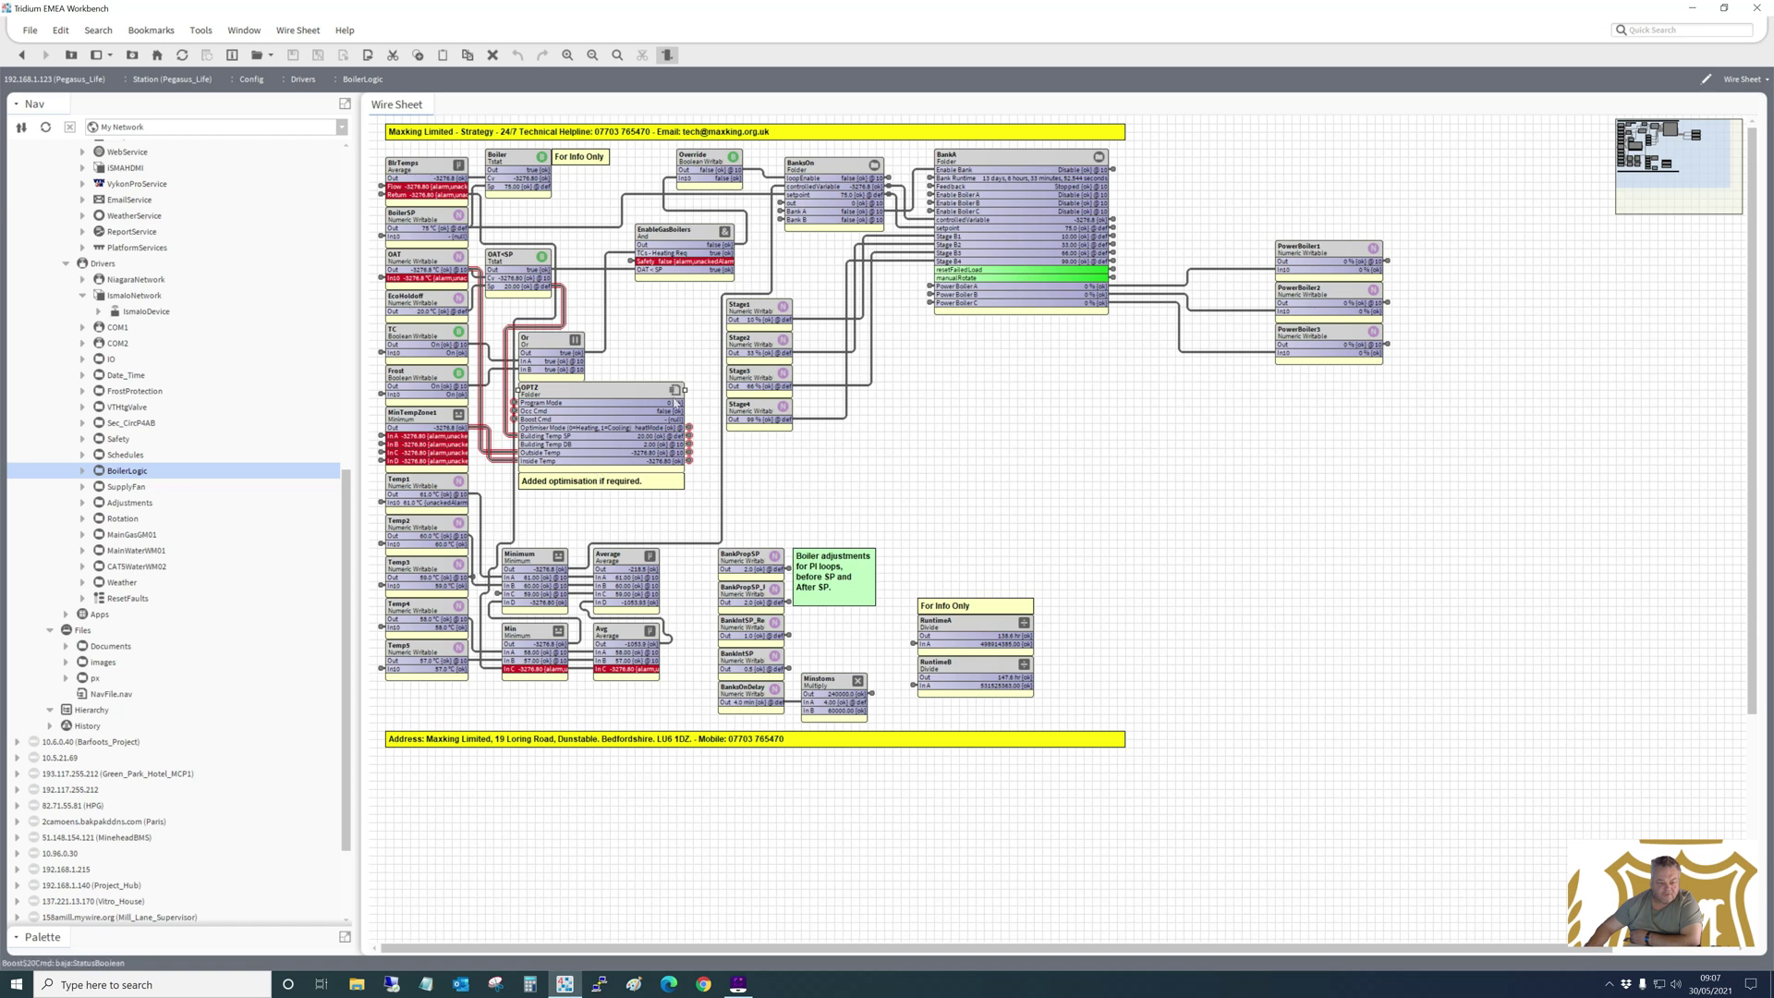
{"action": "double_click", "coordinate": [590, 392]}
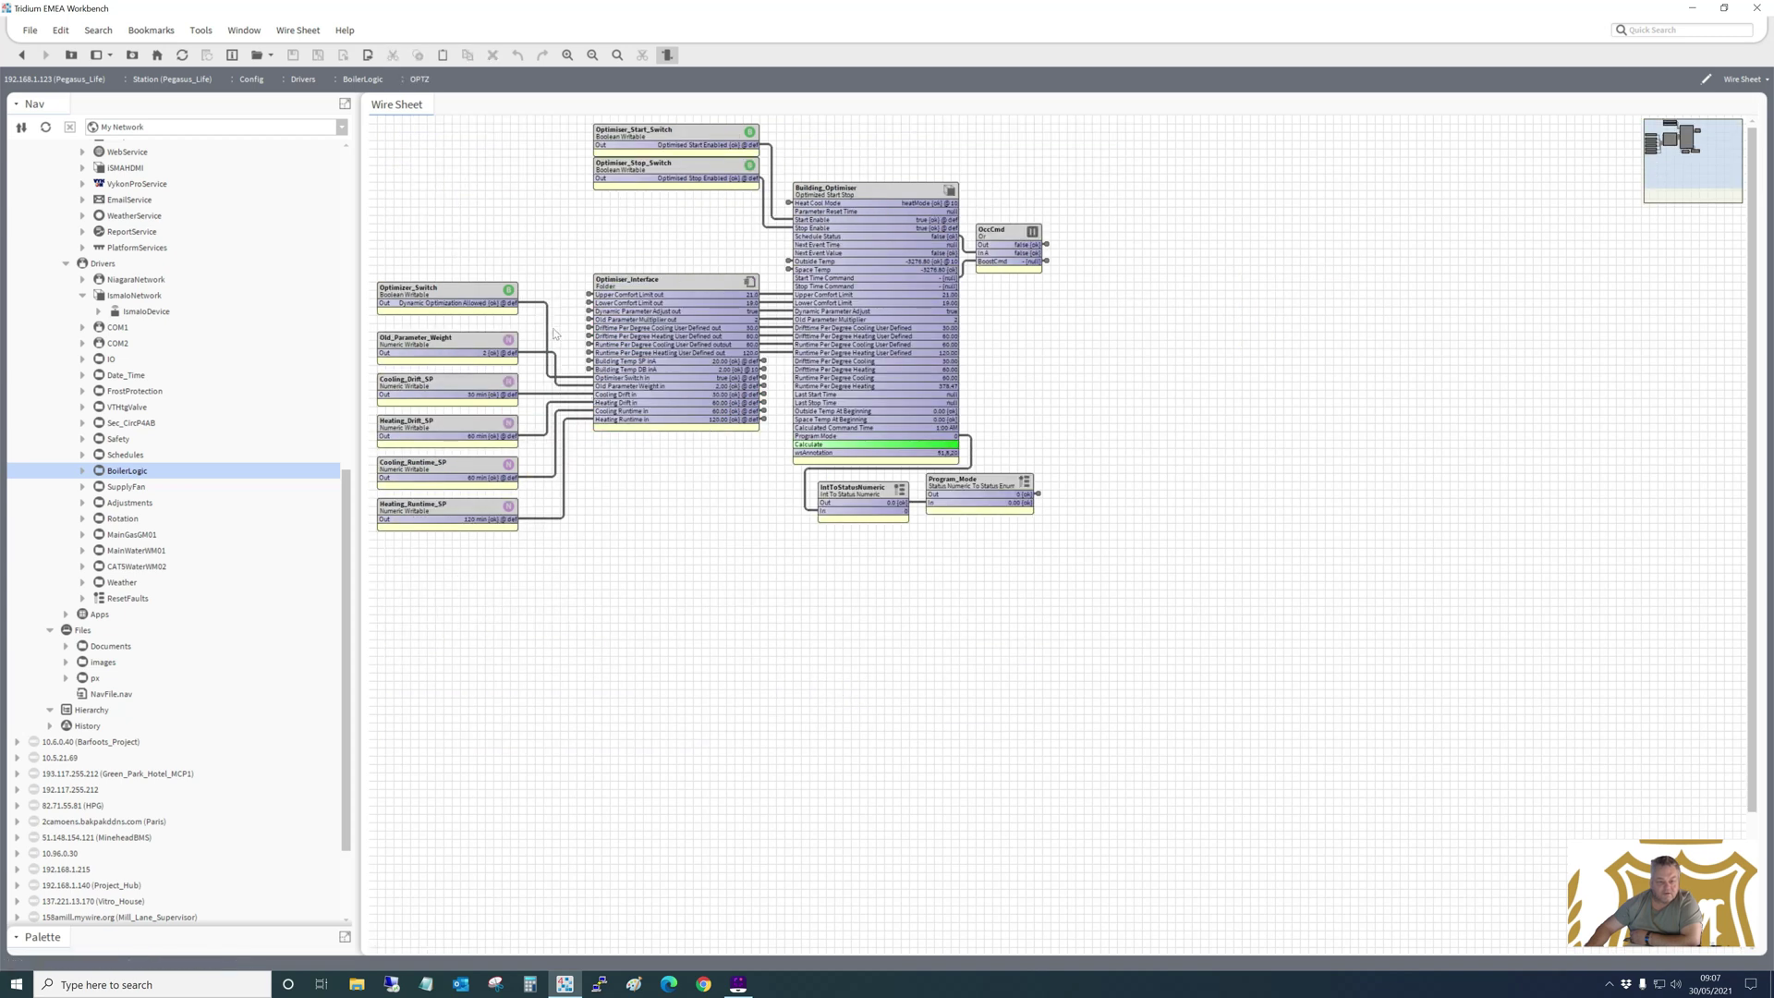
{"action": "double_click", "coordinate": [669, 289]}
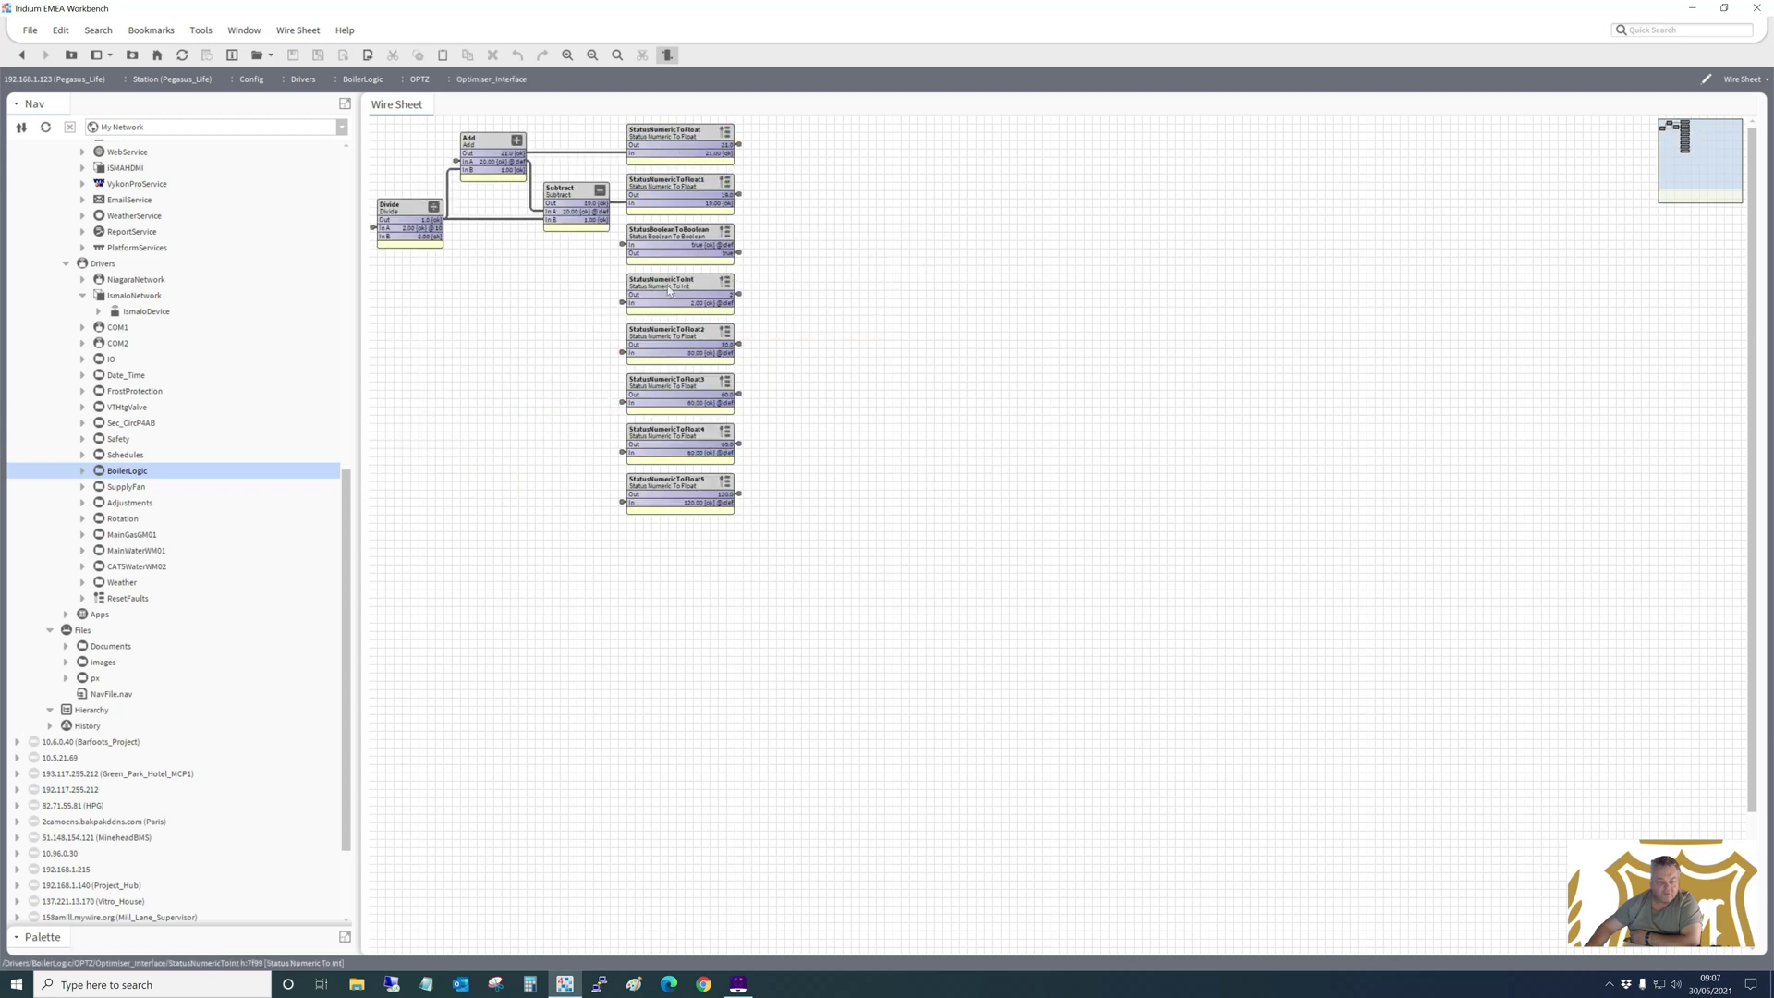
{"action": "left_click", "coordinate": [24, 58]}
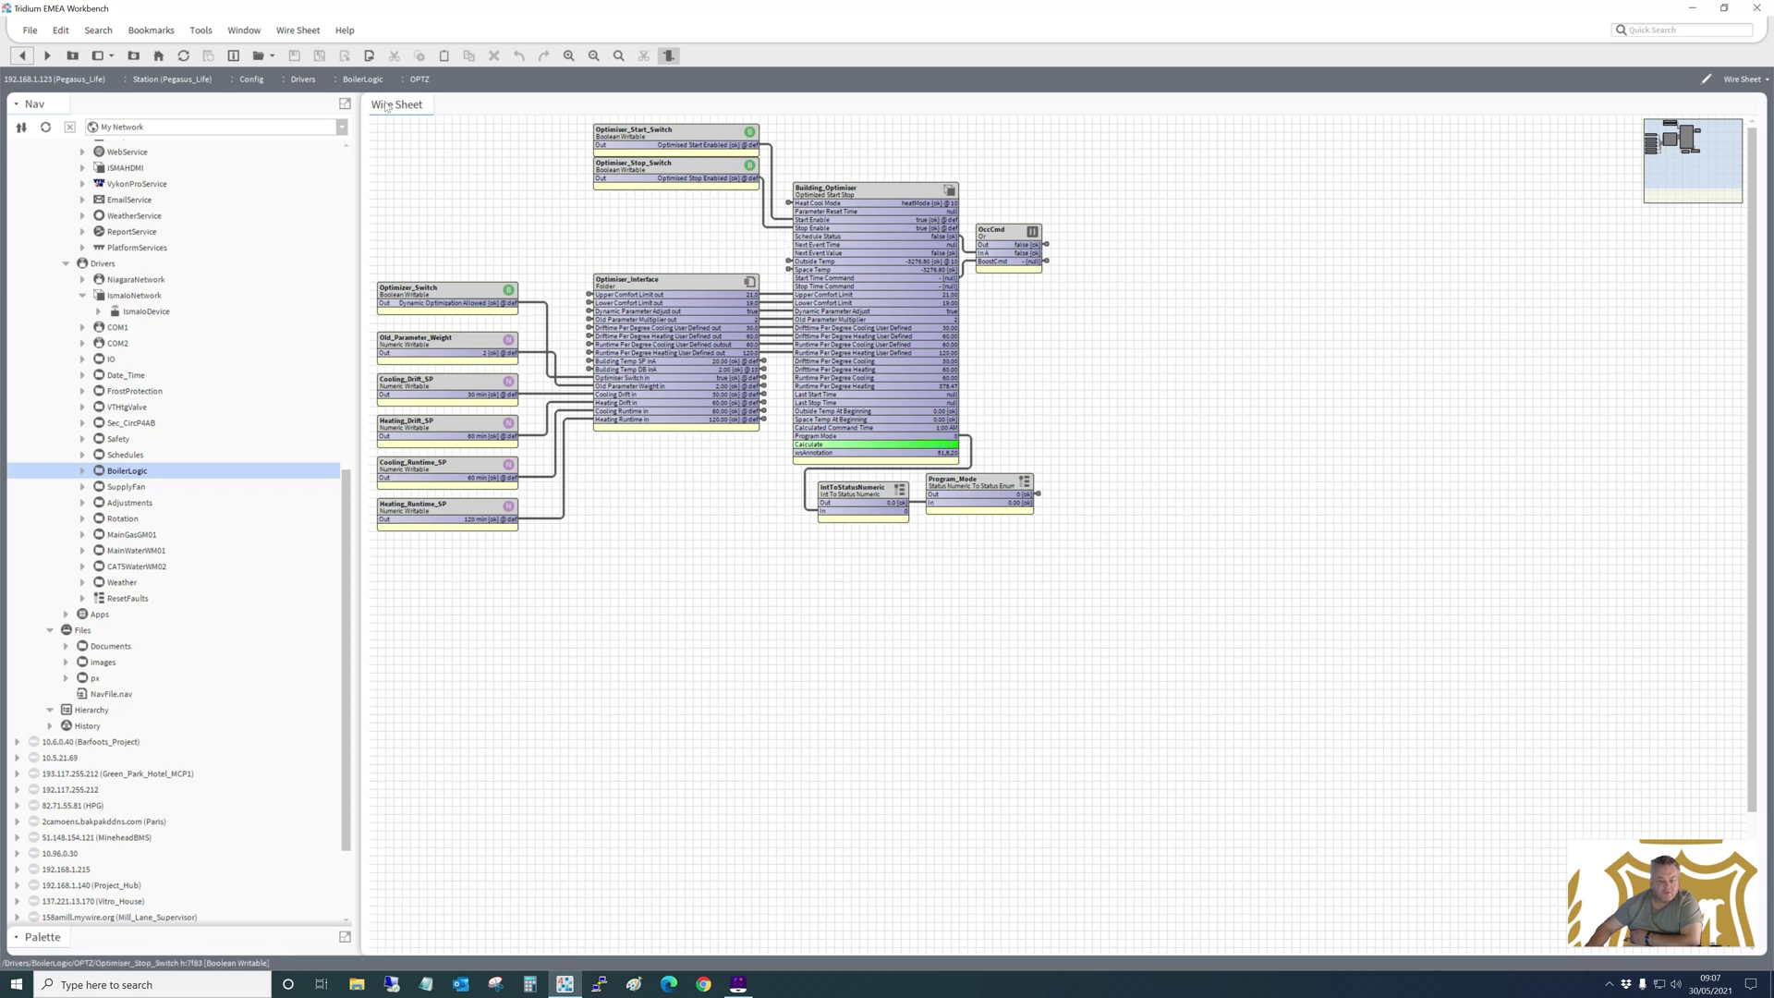
{"action": "left_click", "coordinate": [22, 59]}
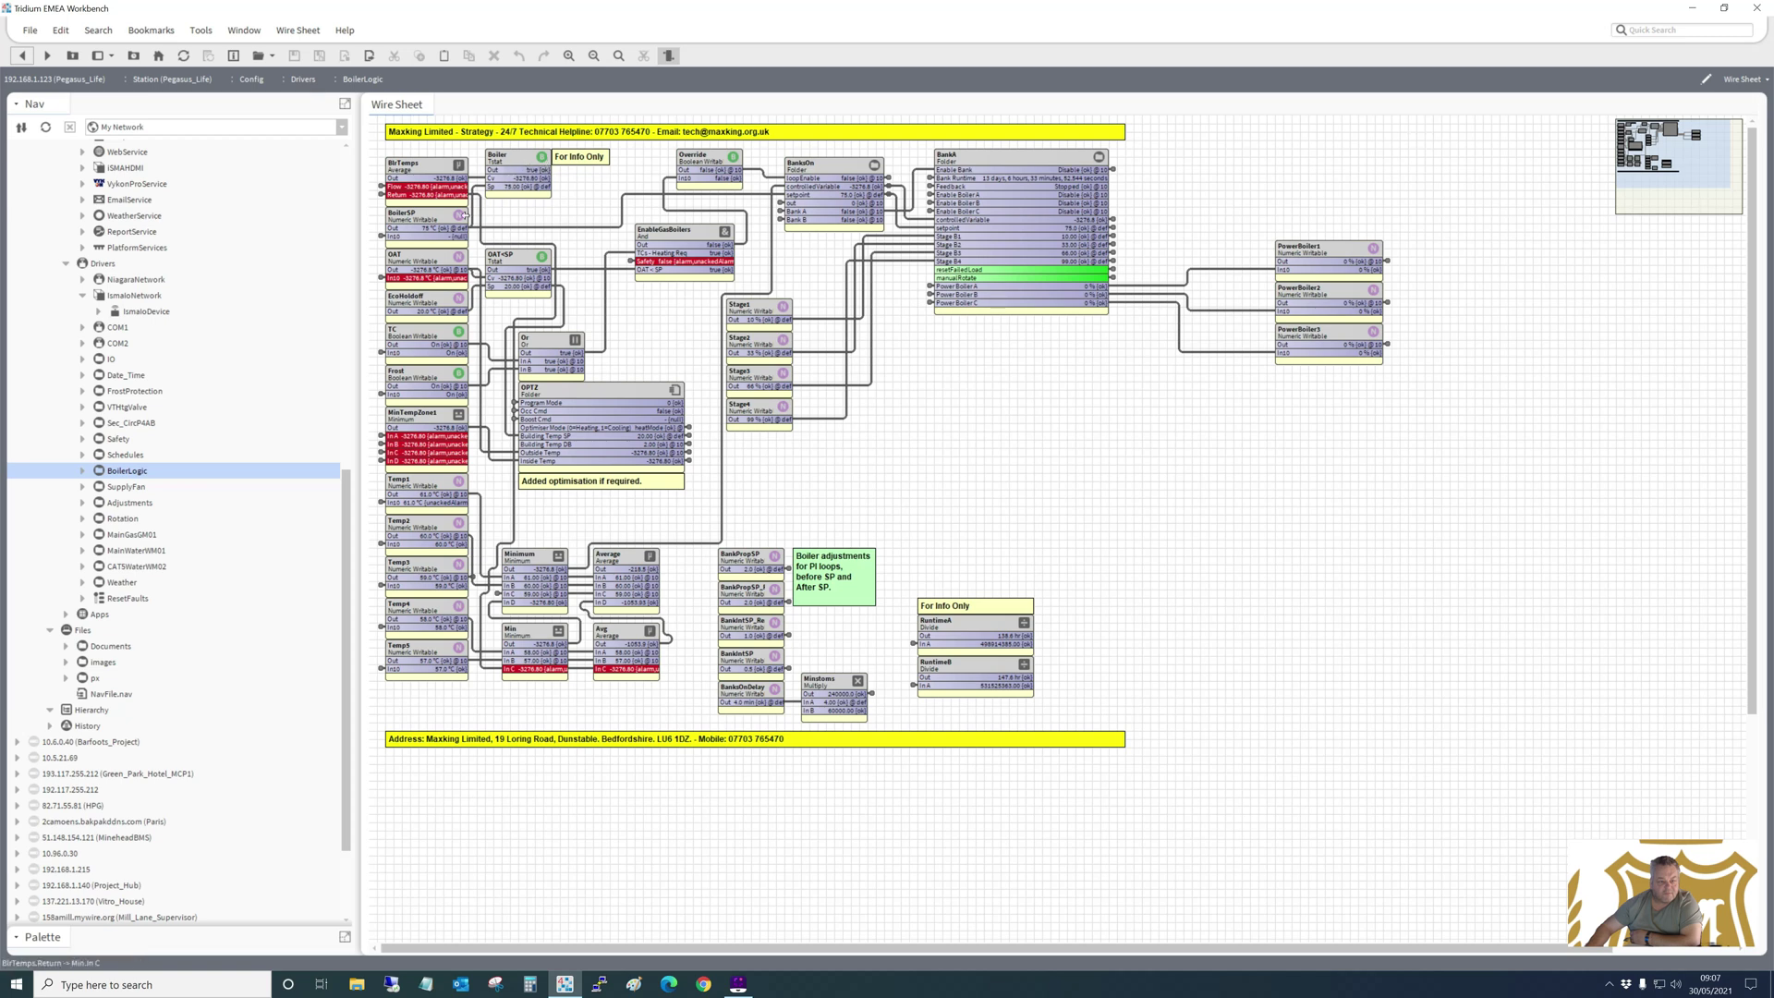
Trace the BoilerSP link and the controlledVariable link into the BanksOn folder on the BoilerLogic sheet.
{"action": "left_click", "coordinate": [432, 222]}
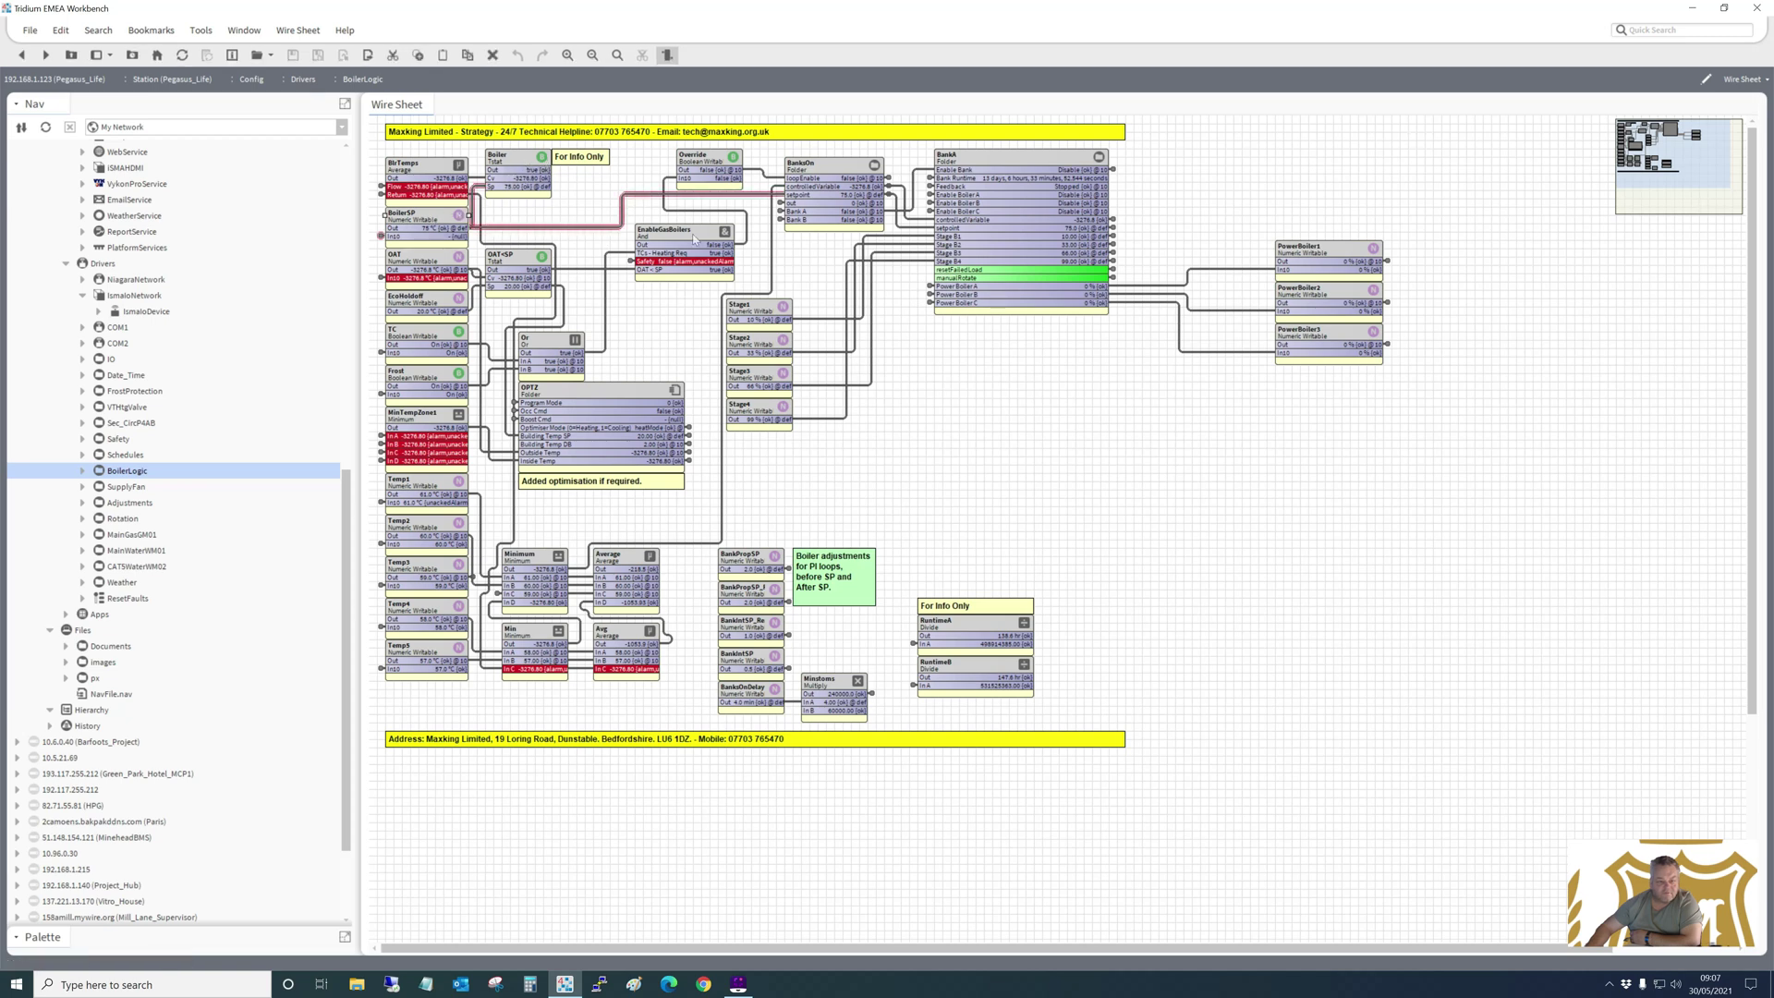
{"action": "left_click", "coordinate": [777, 194]}
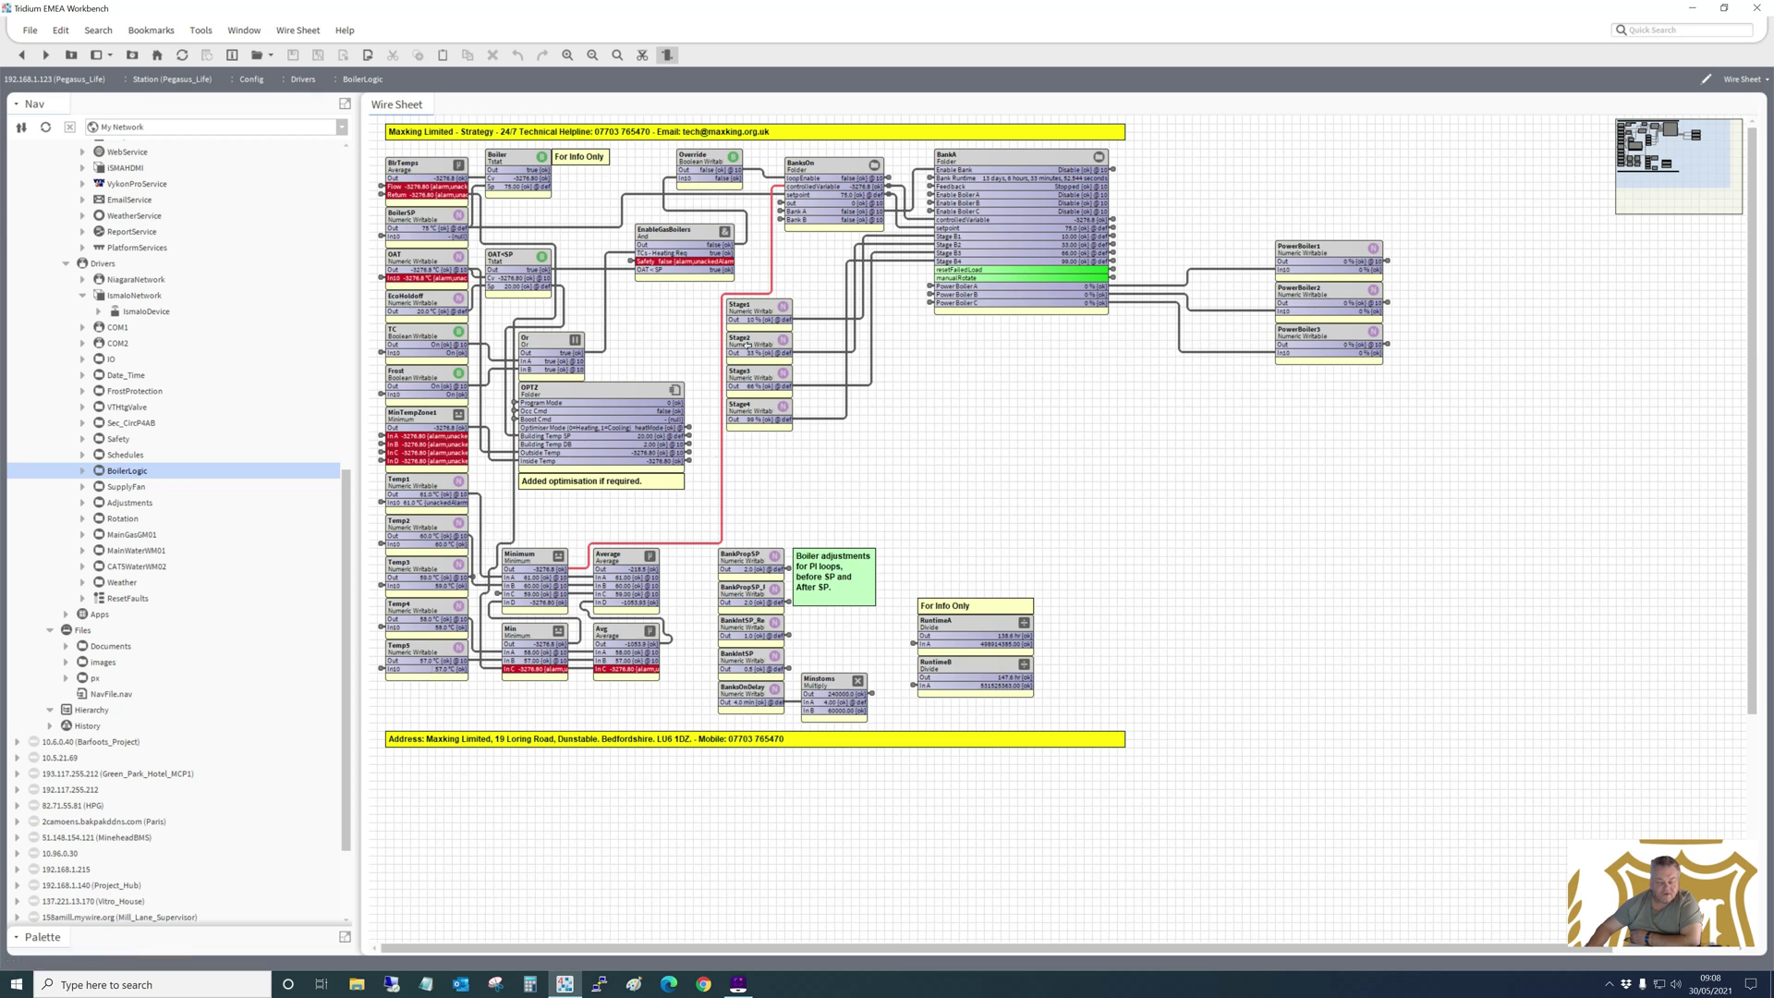
{"action": "double_click", "coordinate": [836, 177]}
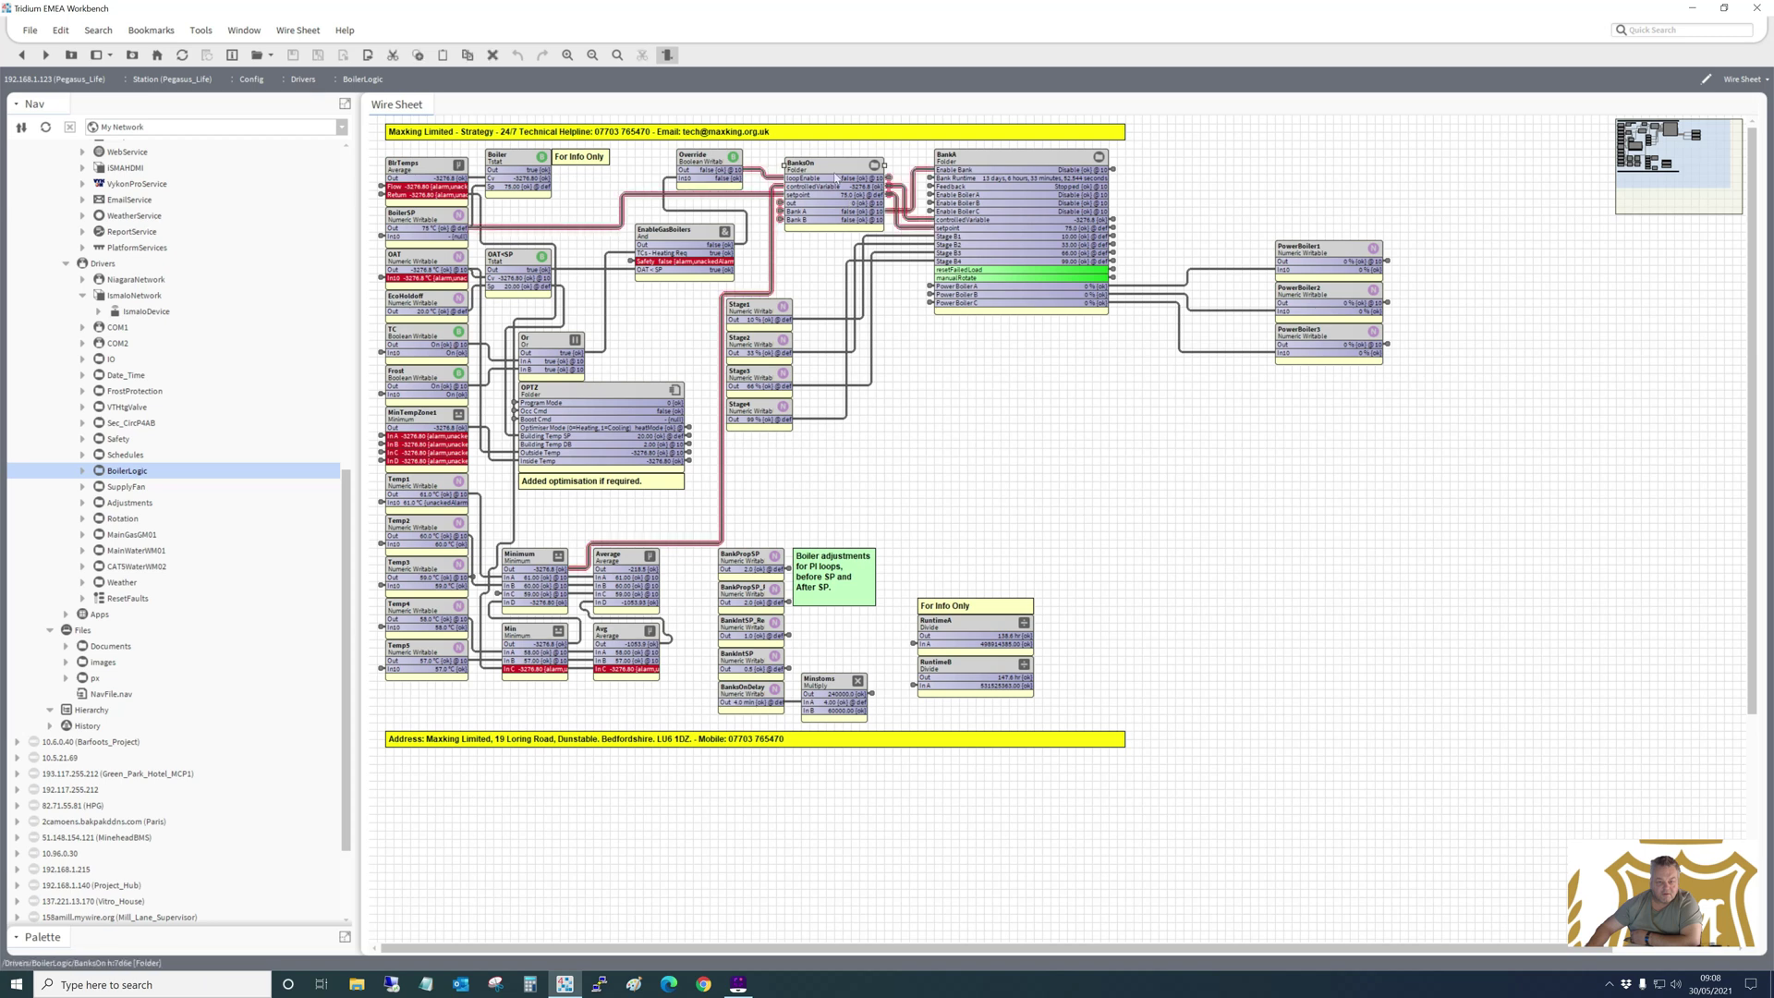
{"action": "left_click", "coordinate": [22, 55]}
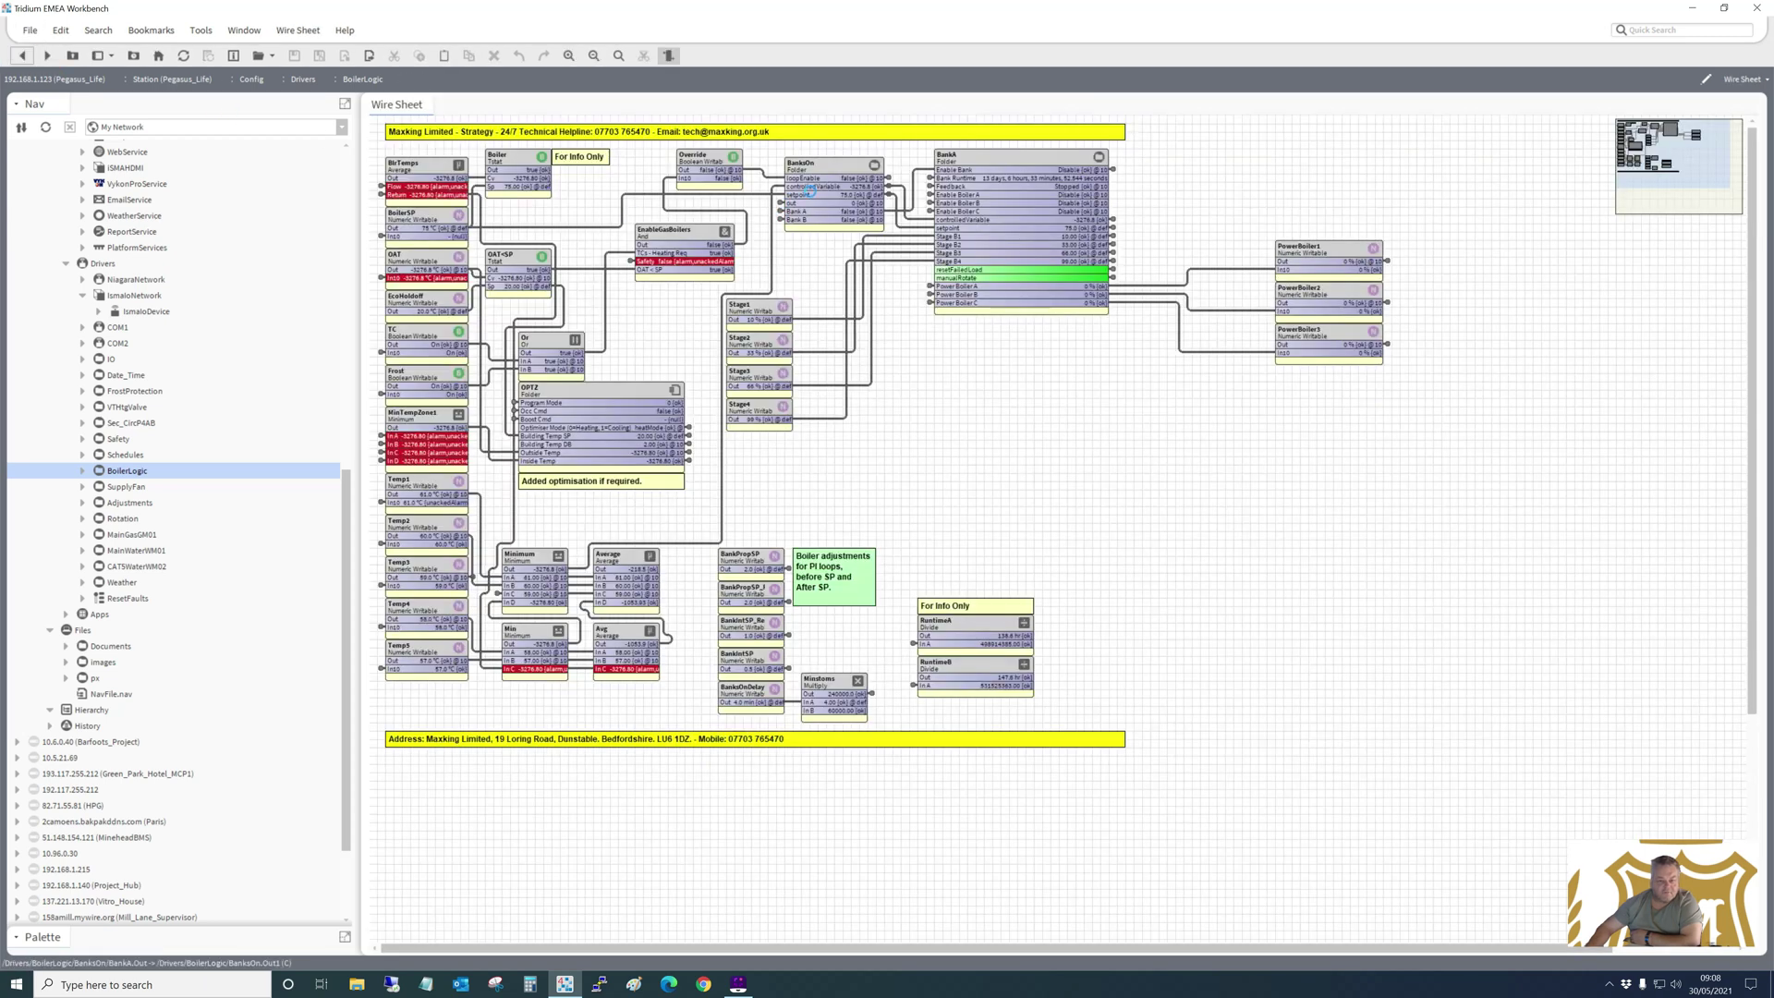
View the BanksOn folder's property sheet, examine its wire sheet logic, and return to the BoilerLogic sheet.
{"action": "right_click", "coordinate": [818, 189]}
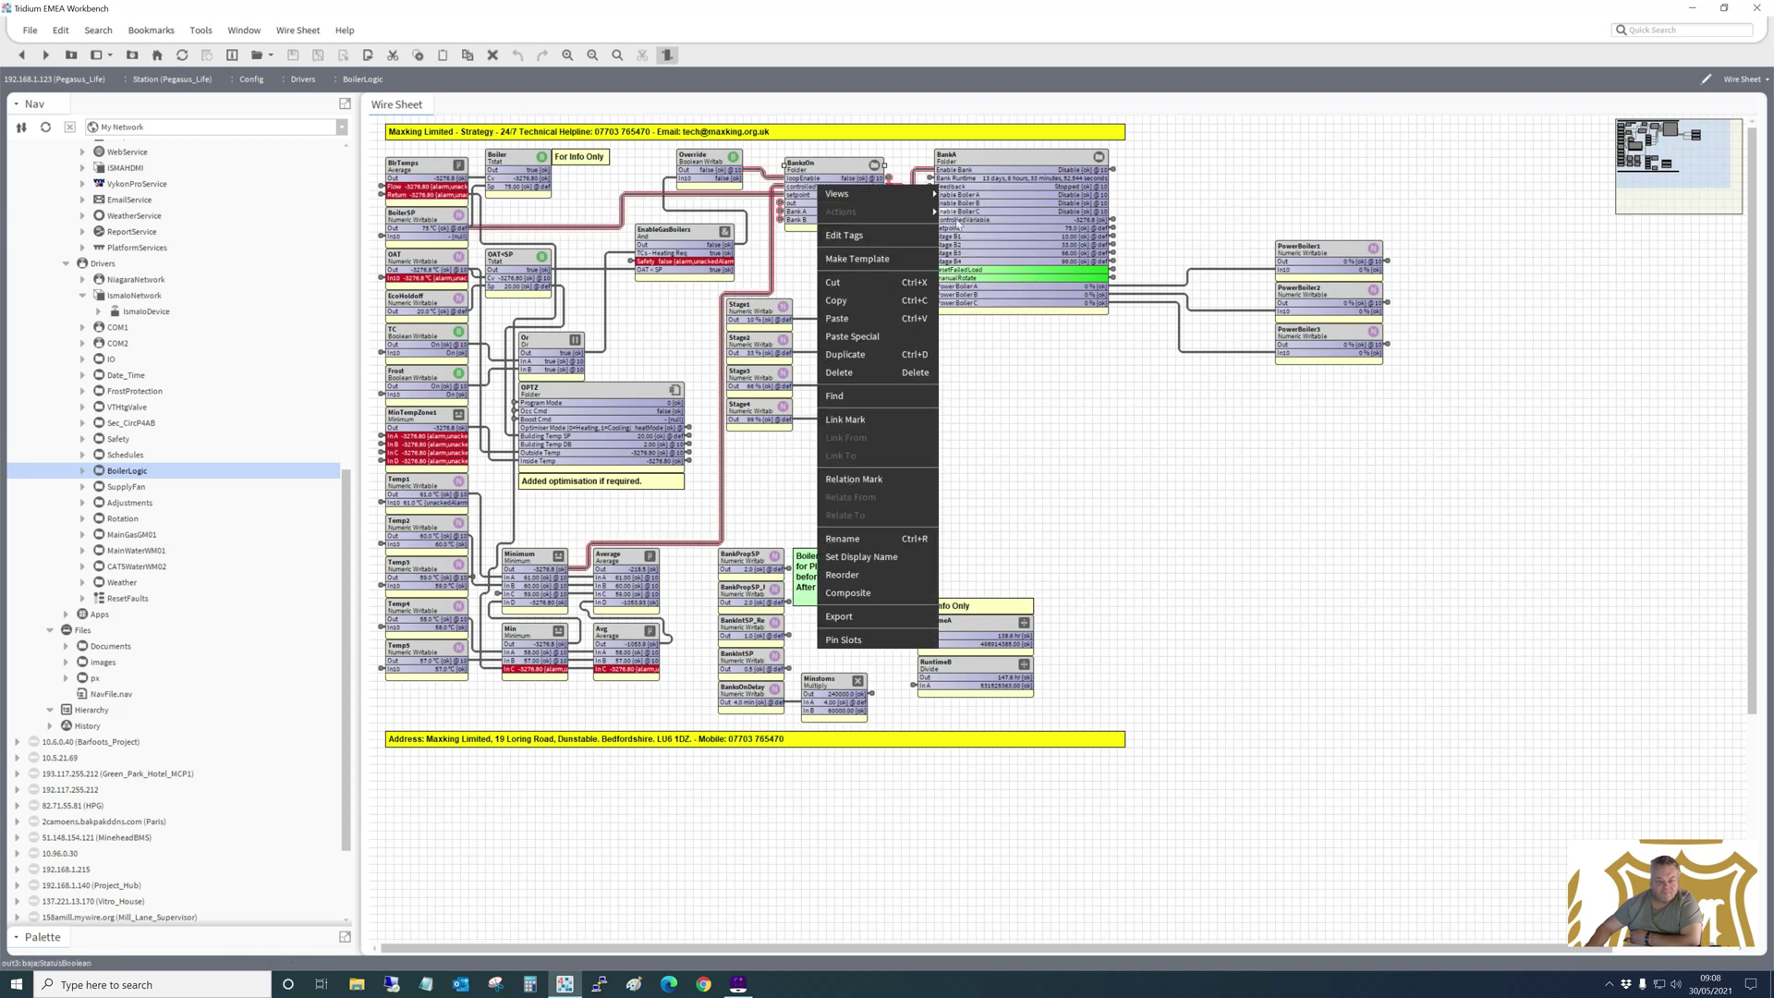
{"action": "mouse_move", "coordinate": [911, 198]}
{"action": "left_click", "coordinate": [965, 228]}
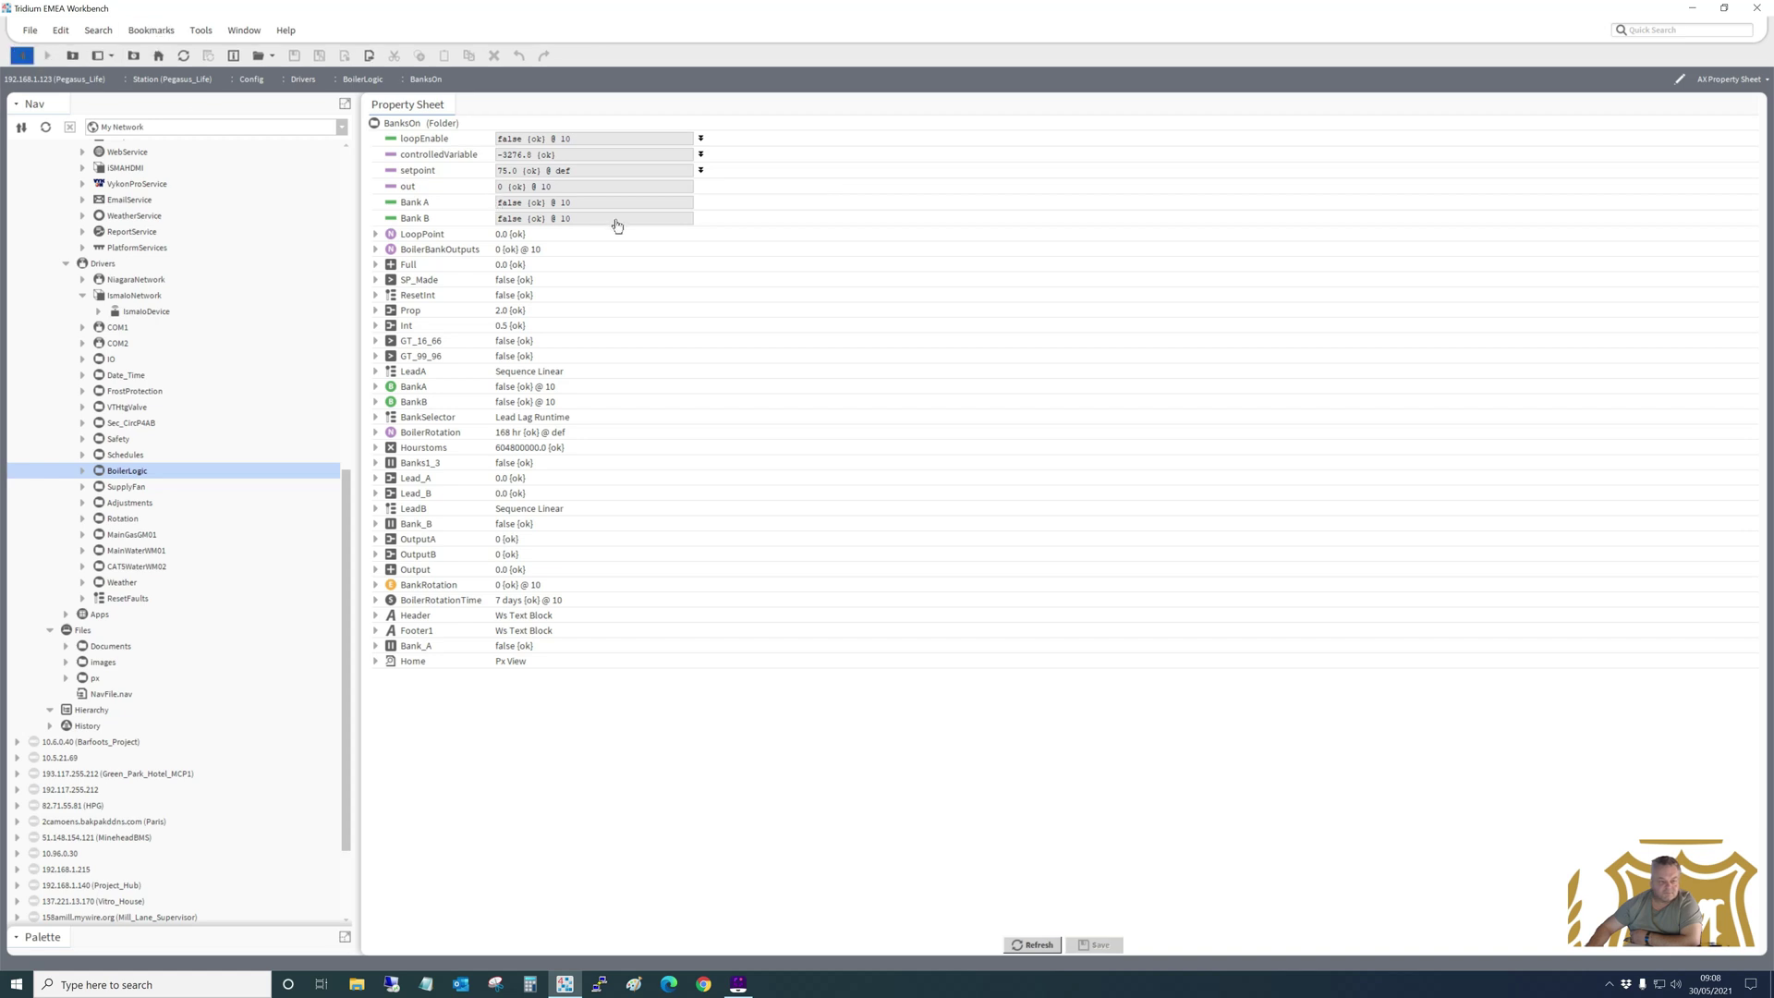
{"action": "right_click", "coordinate": [822, 195]}
{"action": "mouse_move", "coordinate": [841, 202]}
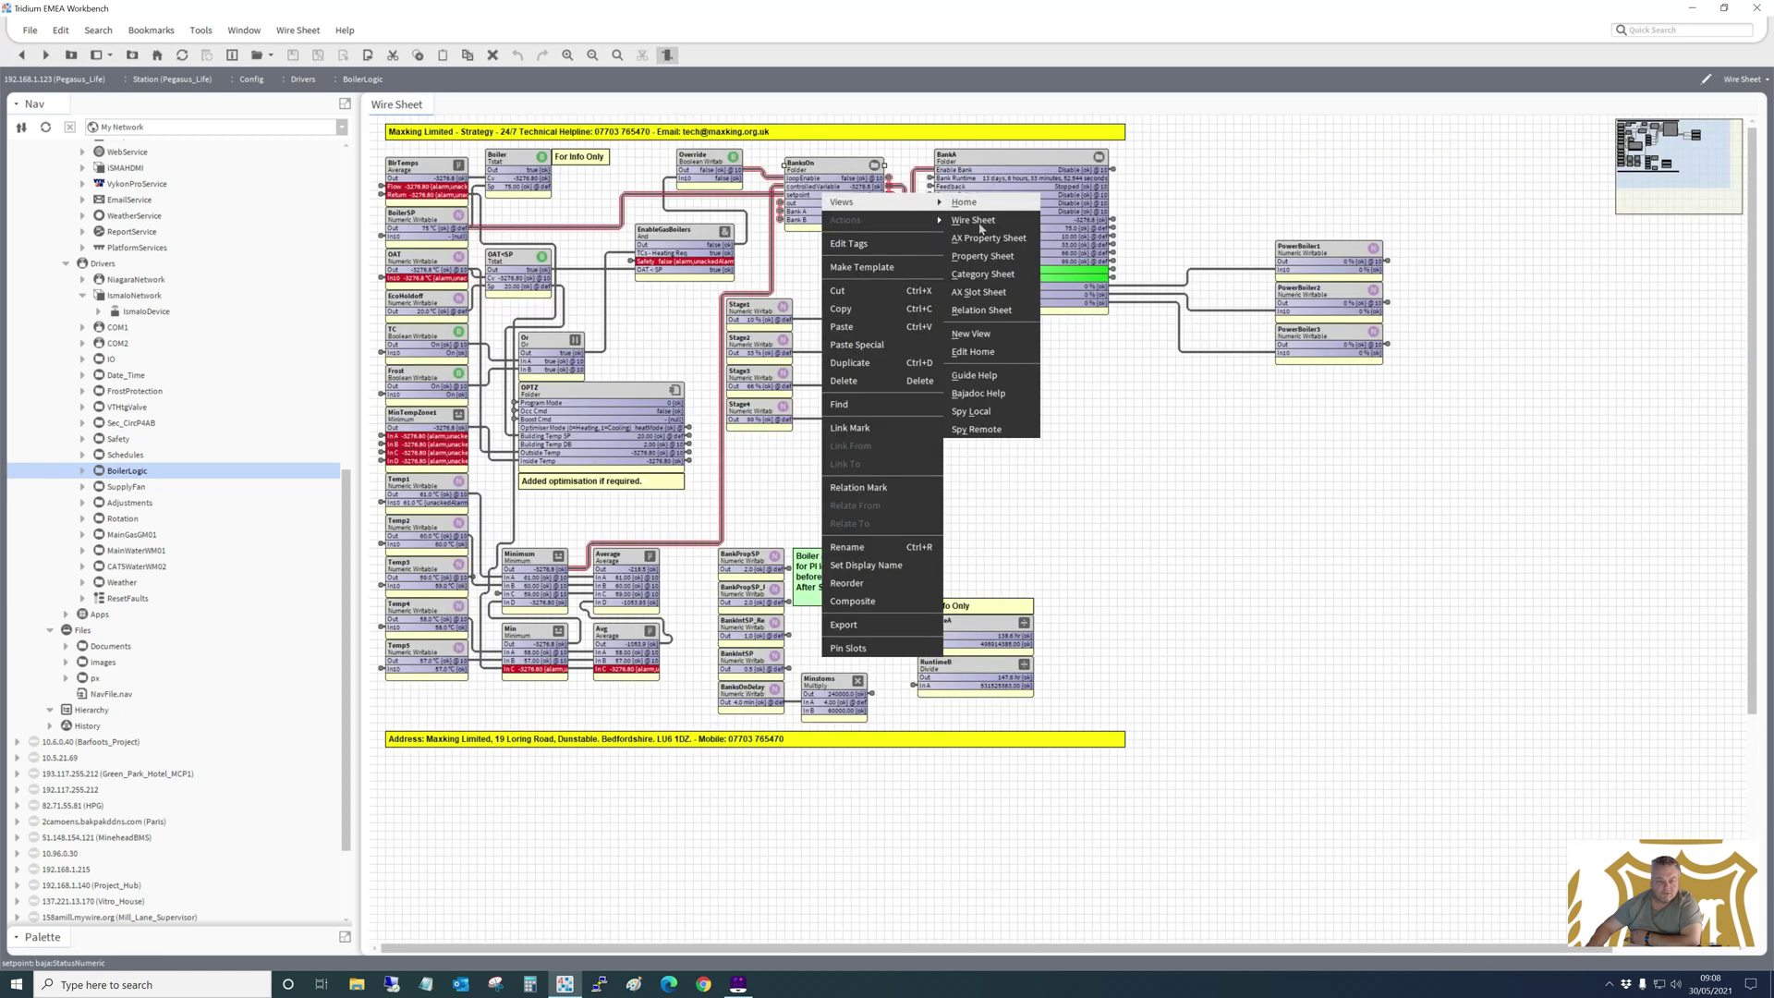
{"action": "left_click", "coordinate": [988, 226]}
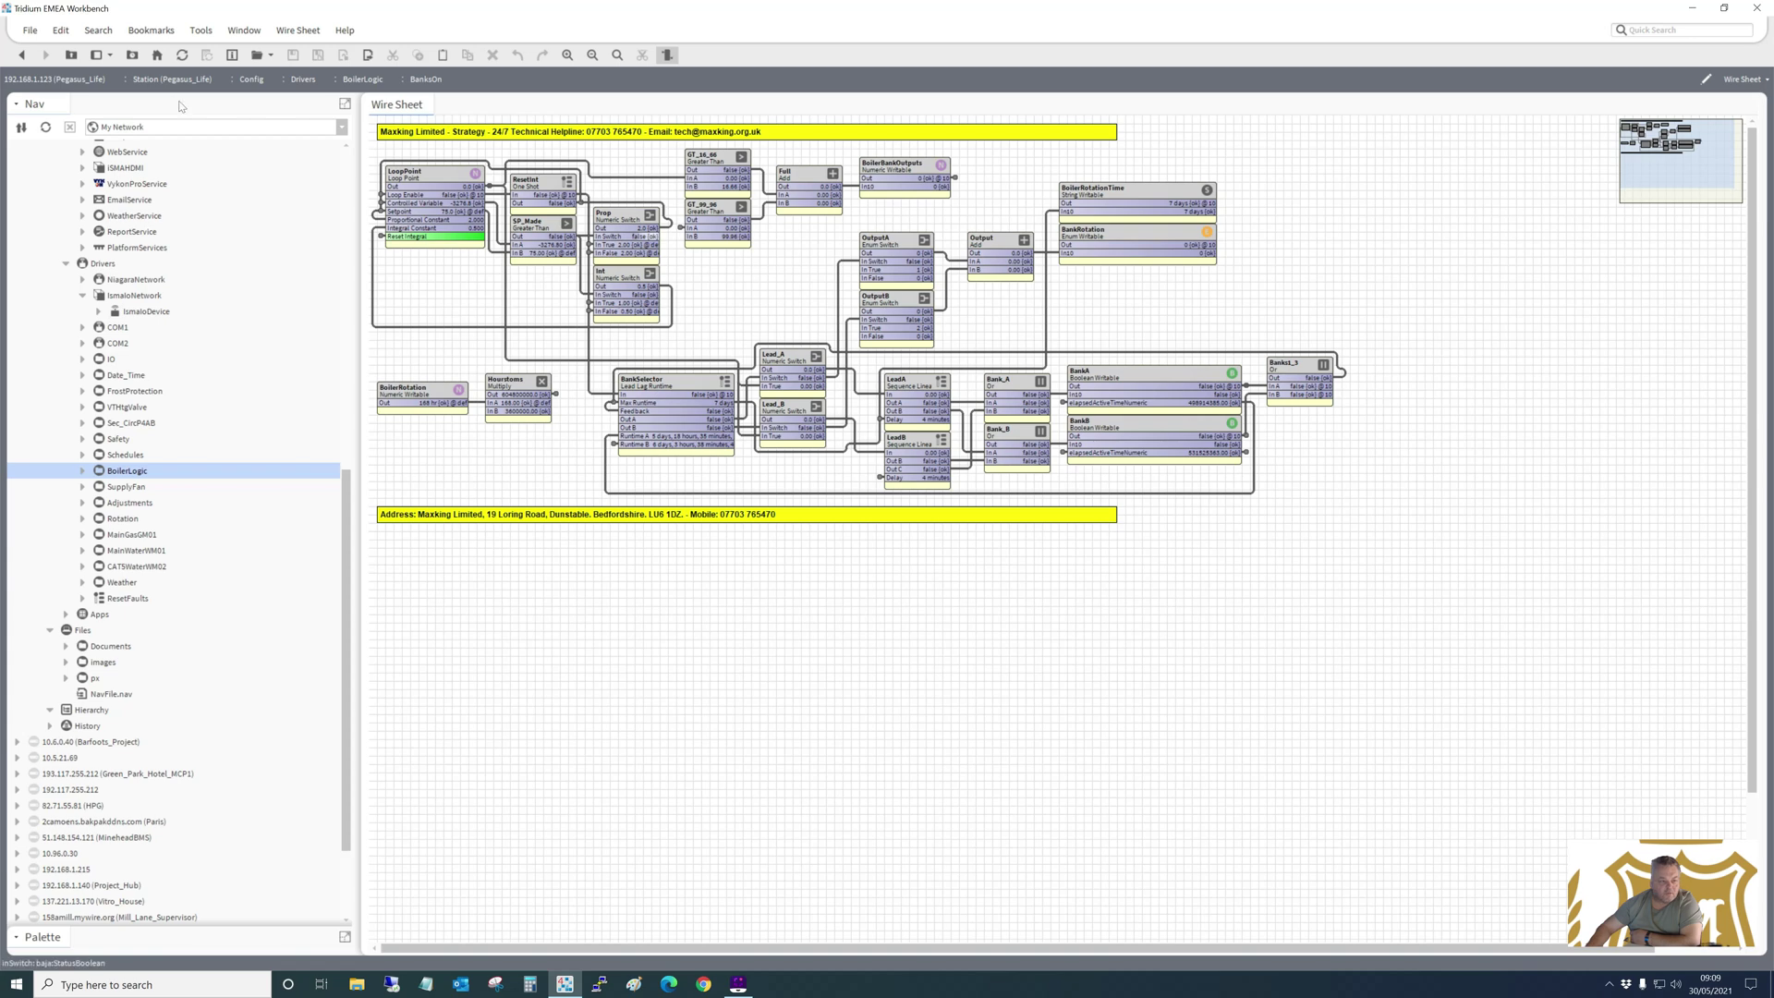
{"action": "left_click", "coordinate": [23, 56]}
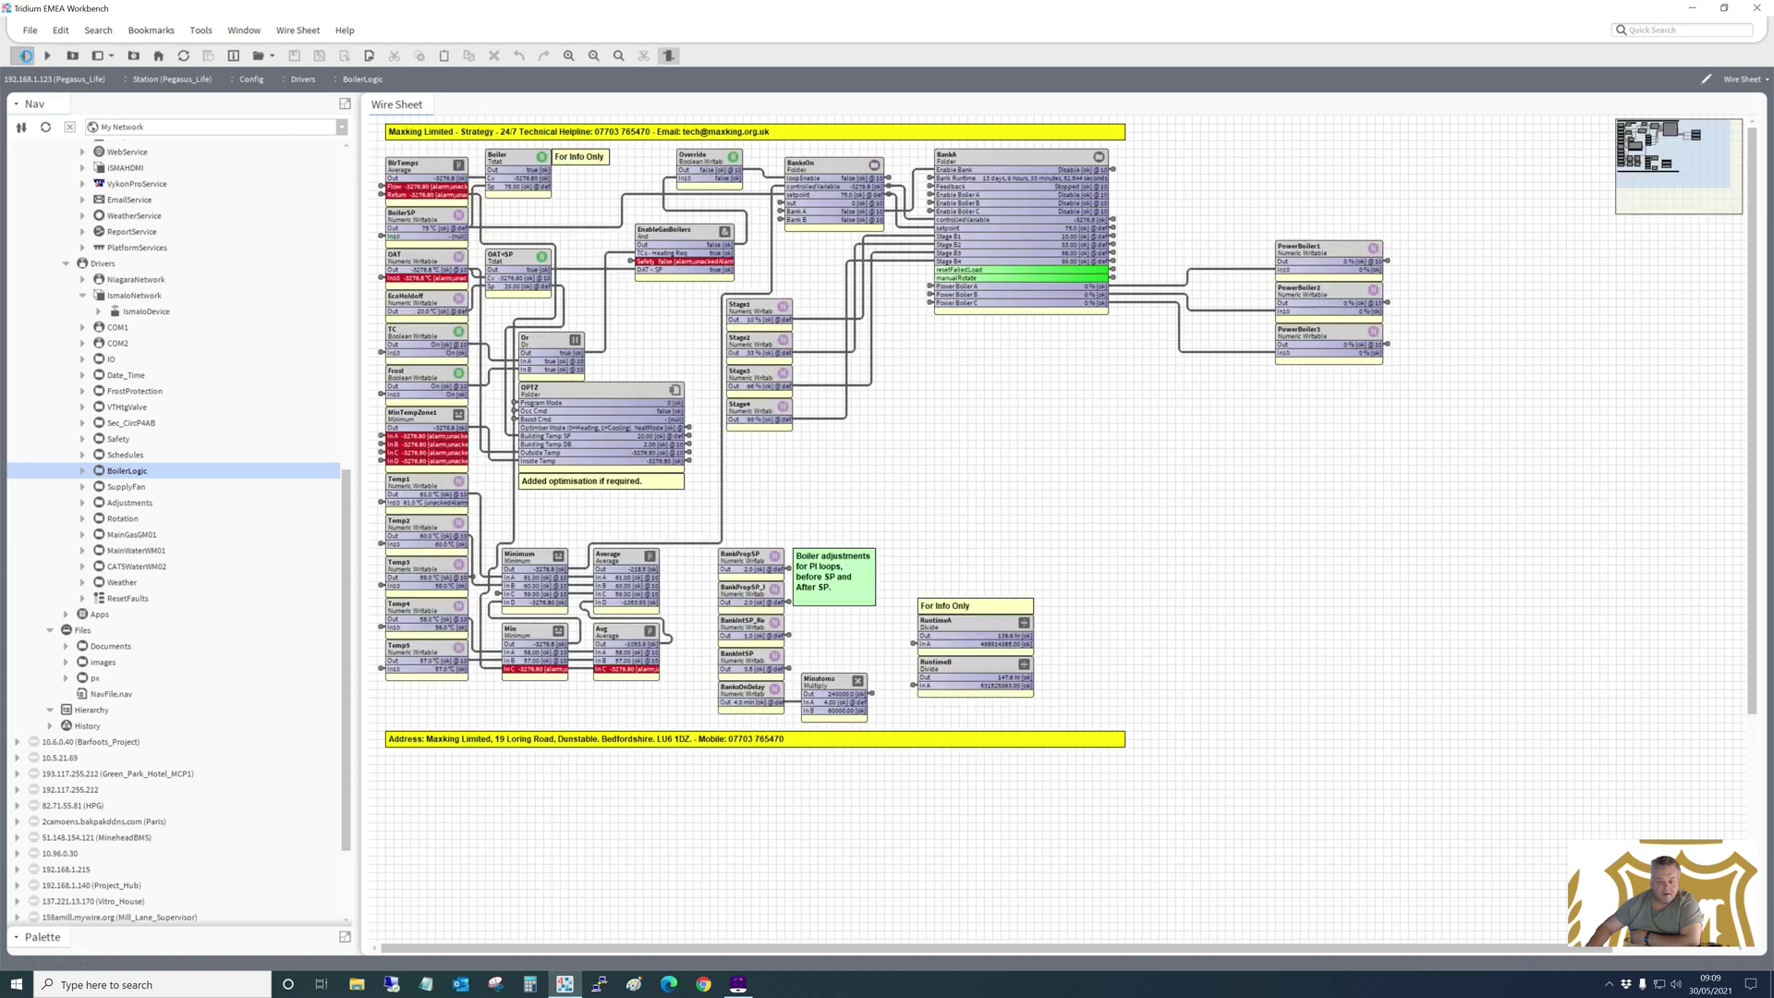
View the BankA folder's Home view, examine its boiler sequencing wire sheet, and navigate back to the Schedules sheet.
{"action": "left_click", "coordinate": [998, 203]}
{"action": "double_click", "coordinate": [998, 203]}
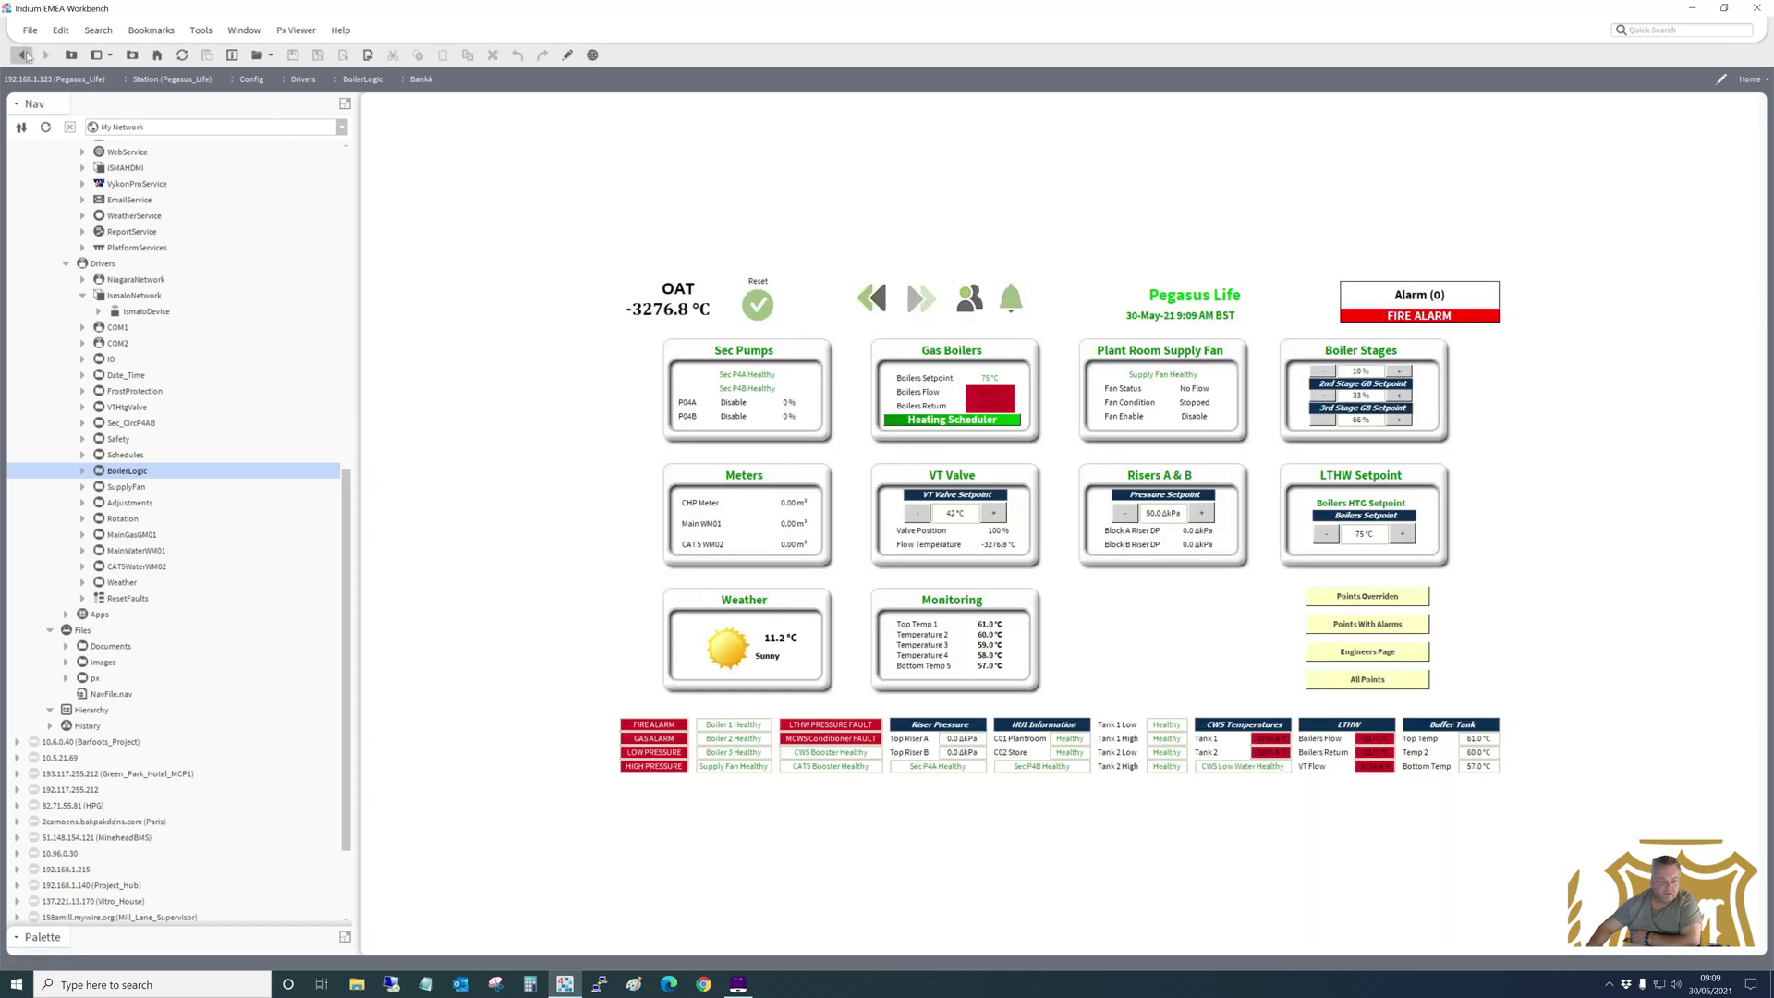
{"action": "left_click", "coordinate": [21, 55]}
{"action": "right_click", "coordinate": [1024, 222]}
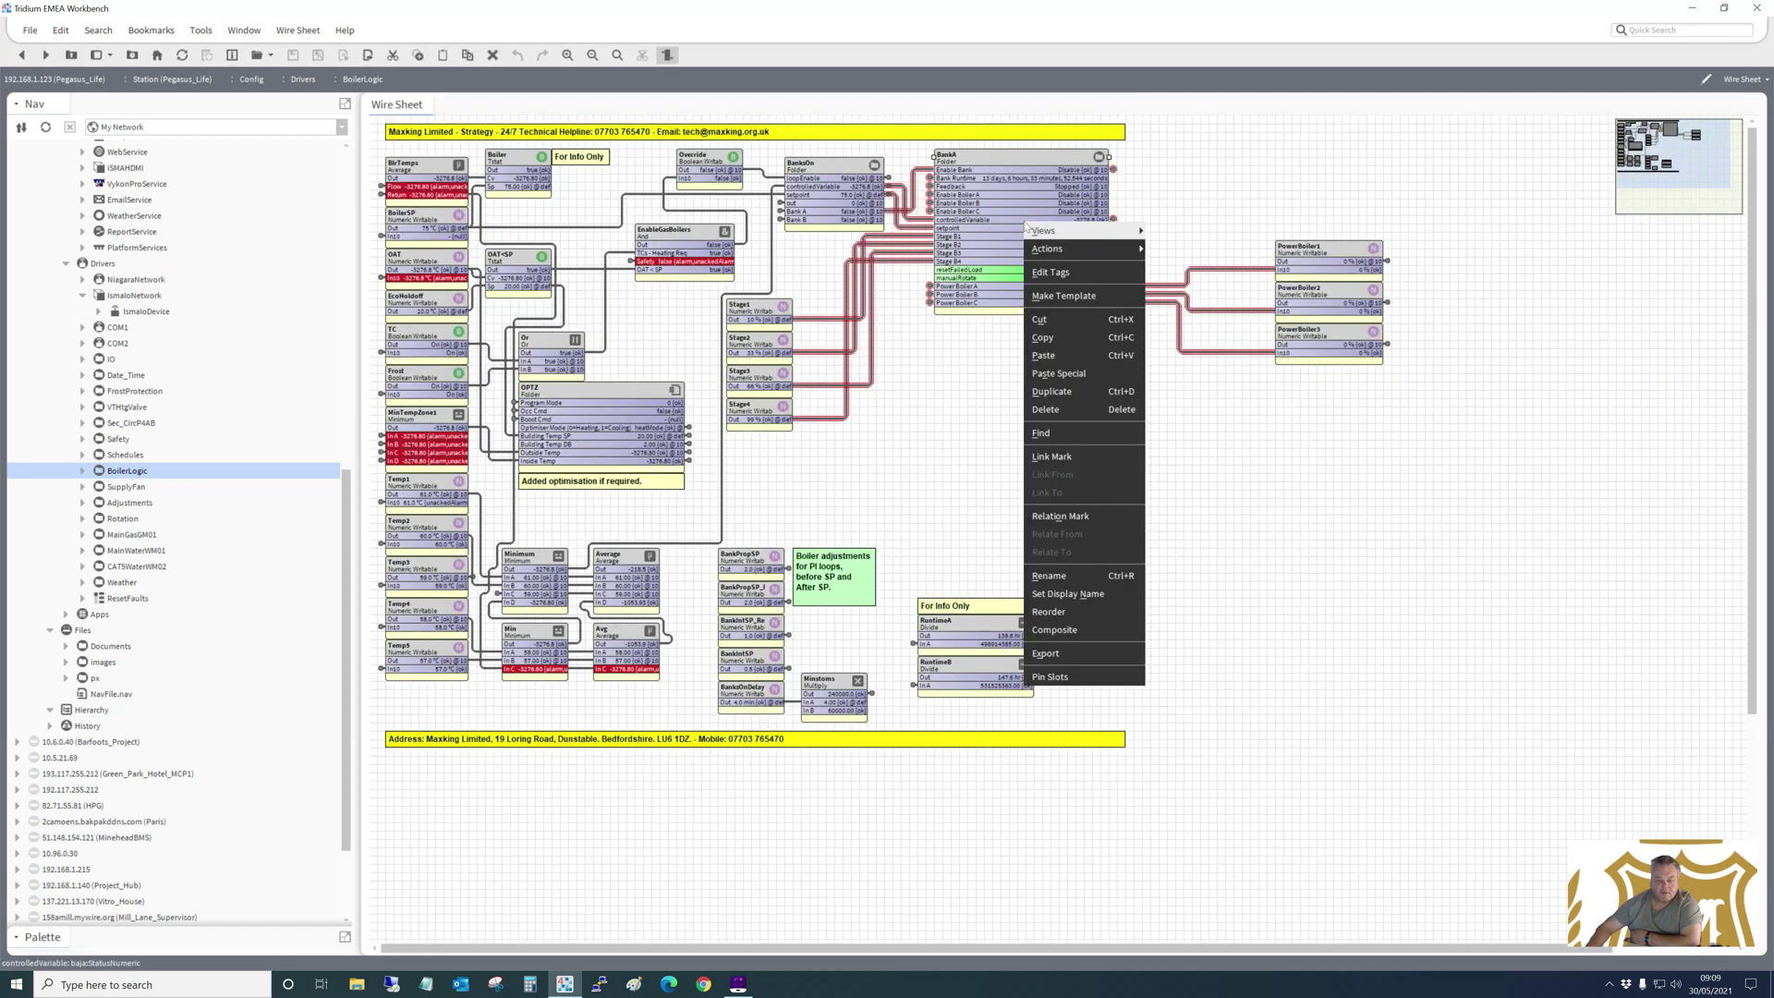
{"action": "mouse_move", "coordinate": [1063, 236]}
{"action": "left_click", "coordinate": [1186, 249]}
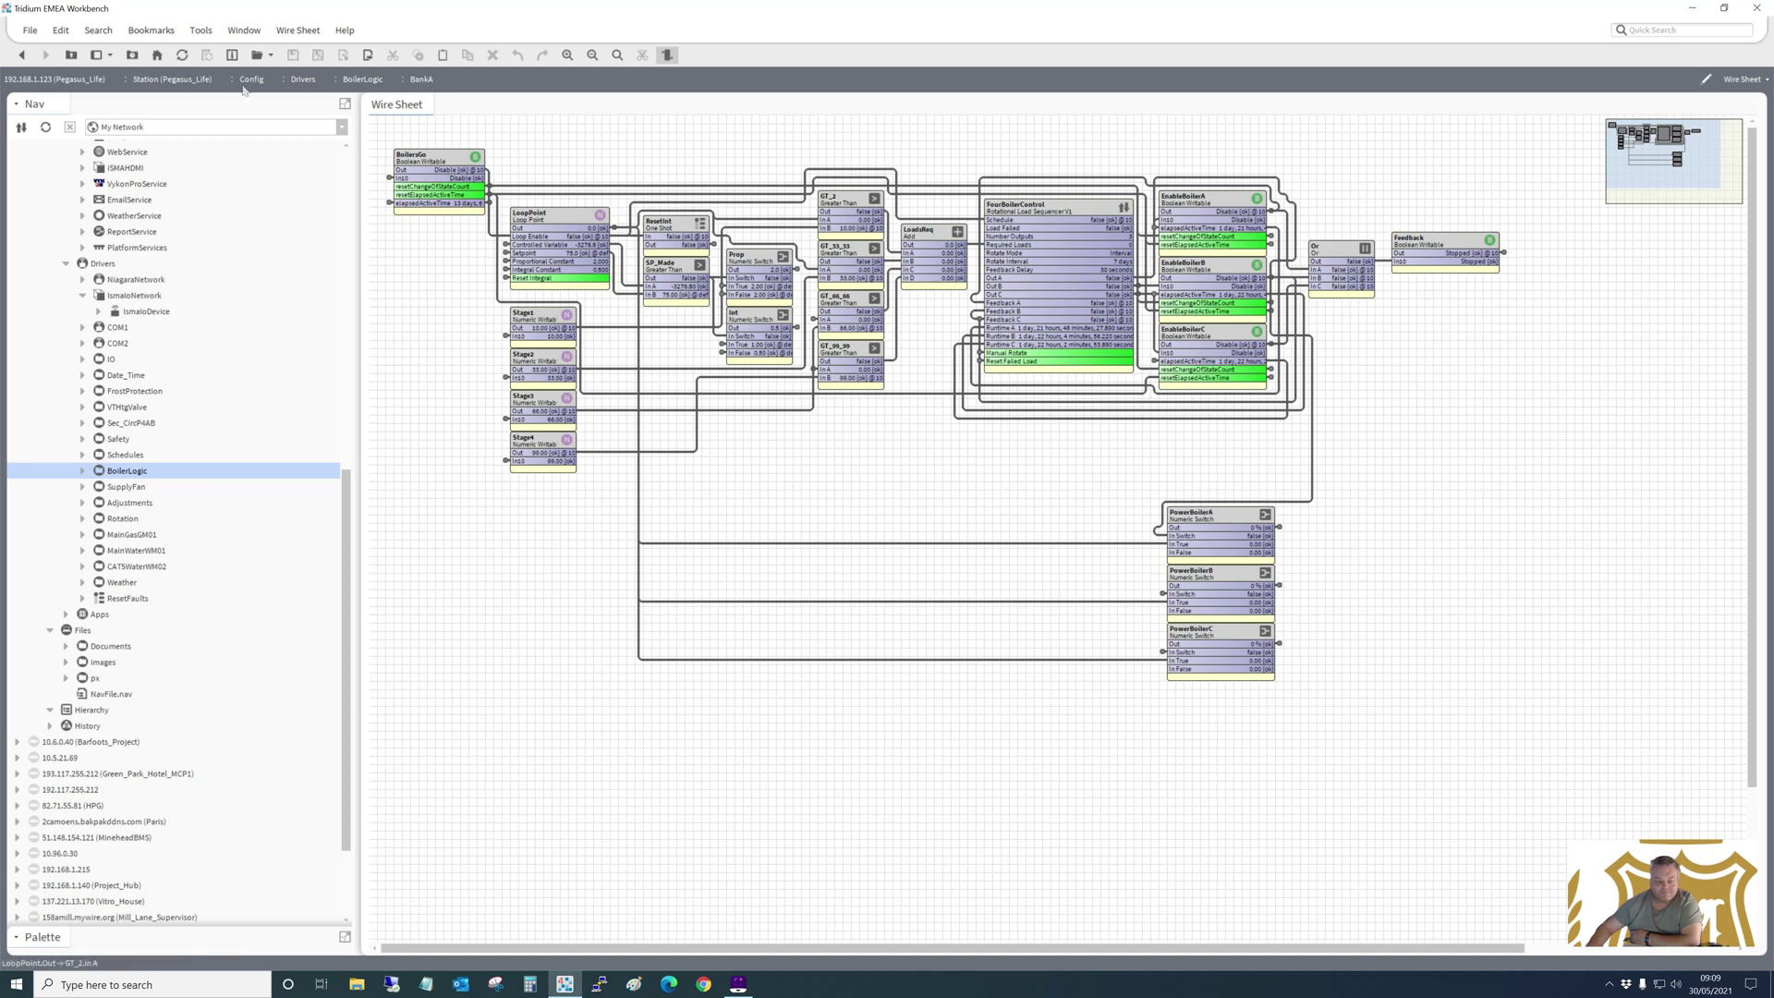
{"action": "left_click", "coordinate": [20, 57]}
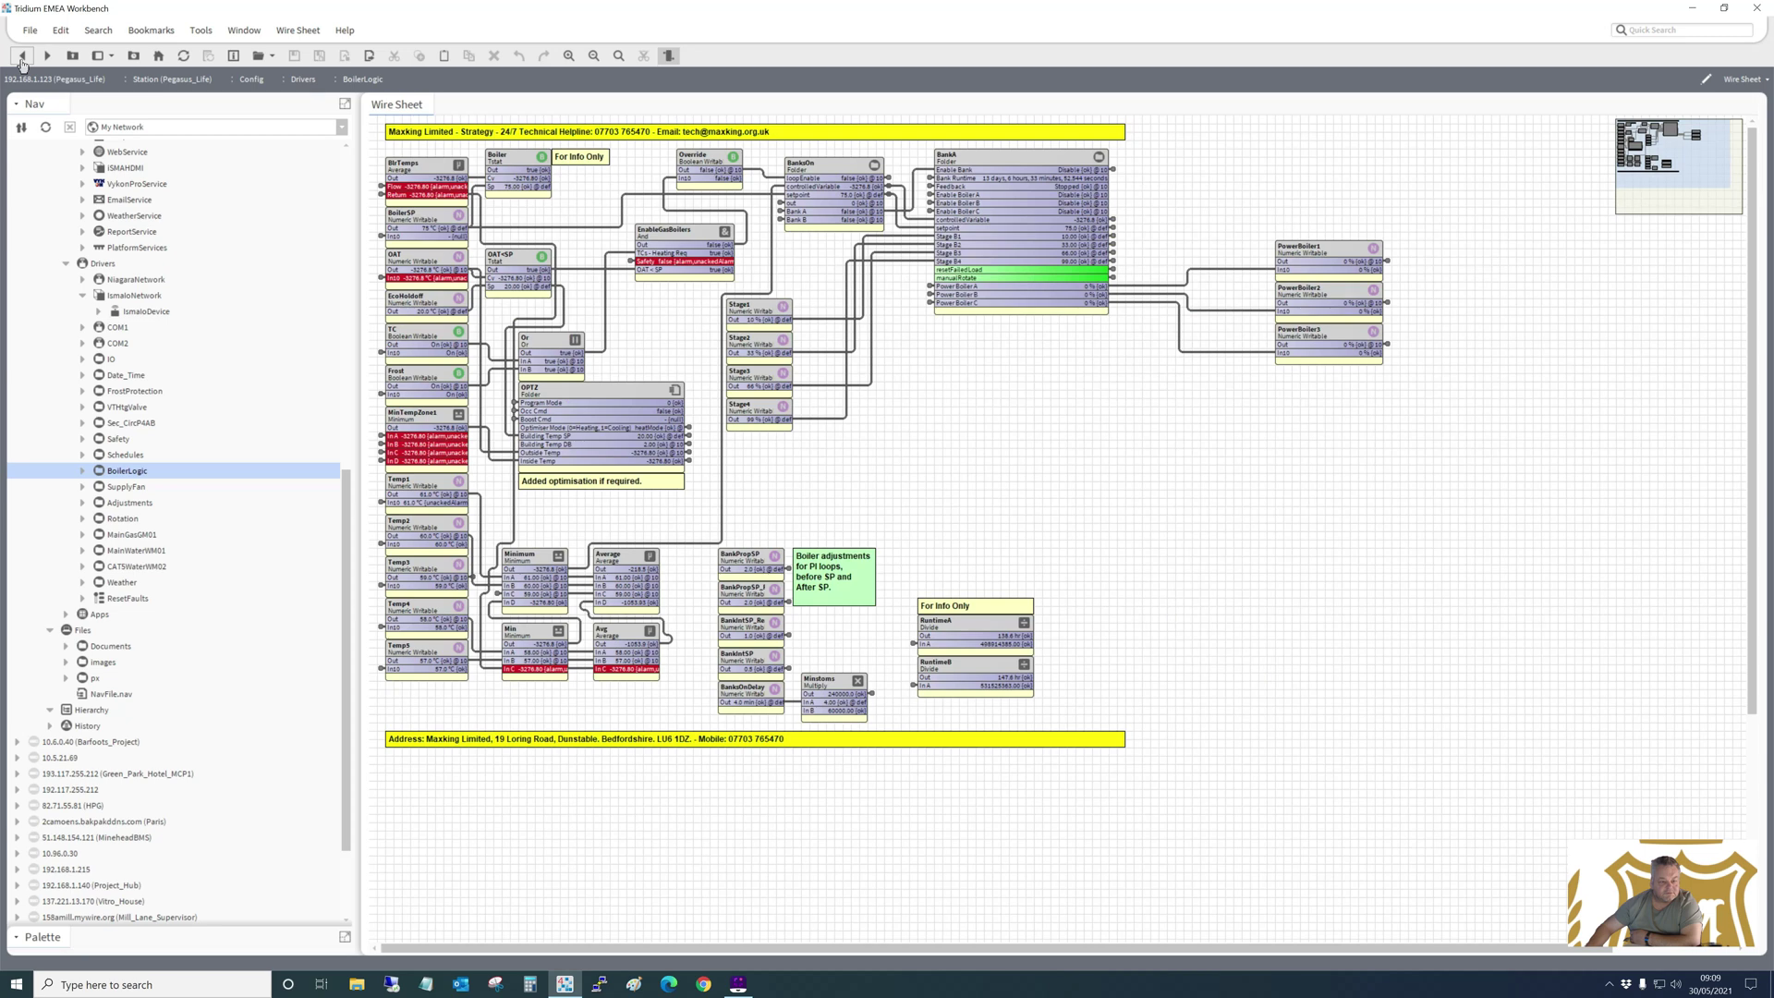
{"action": "left_click", "coordinate": [20, 57]}
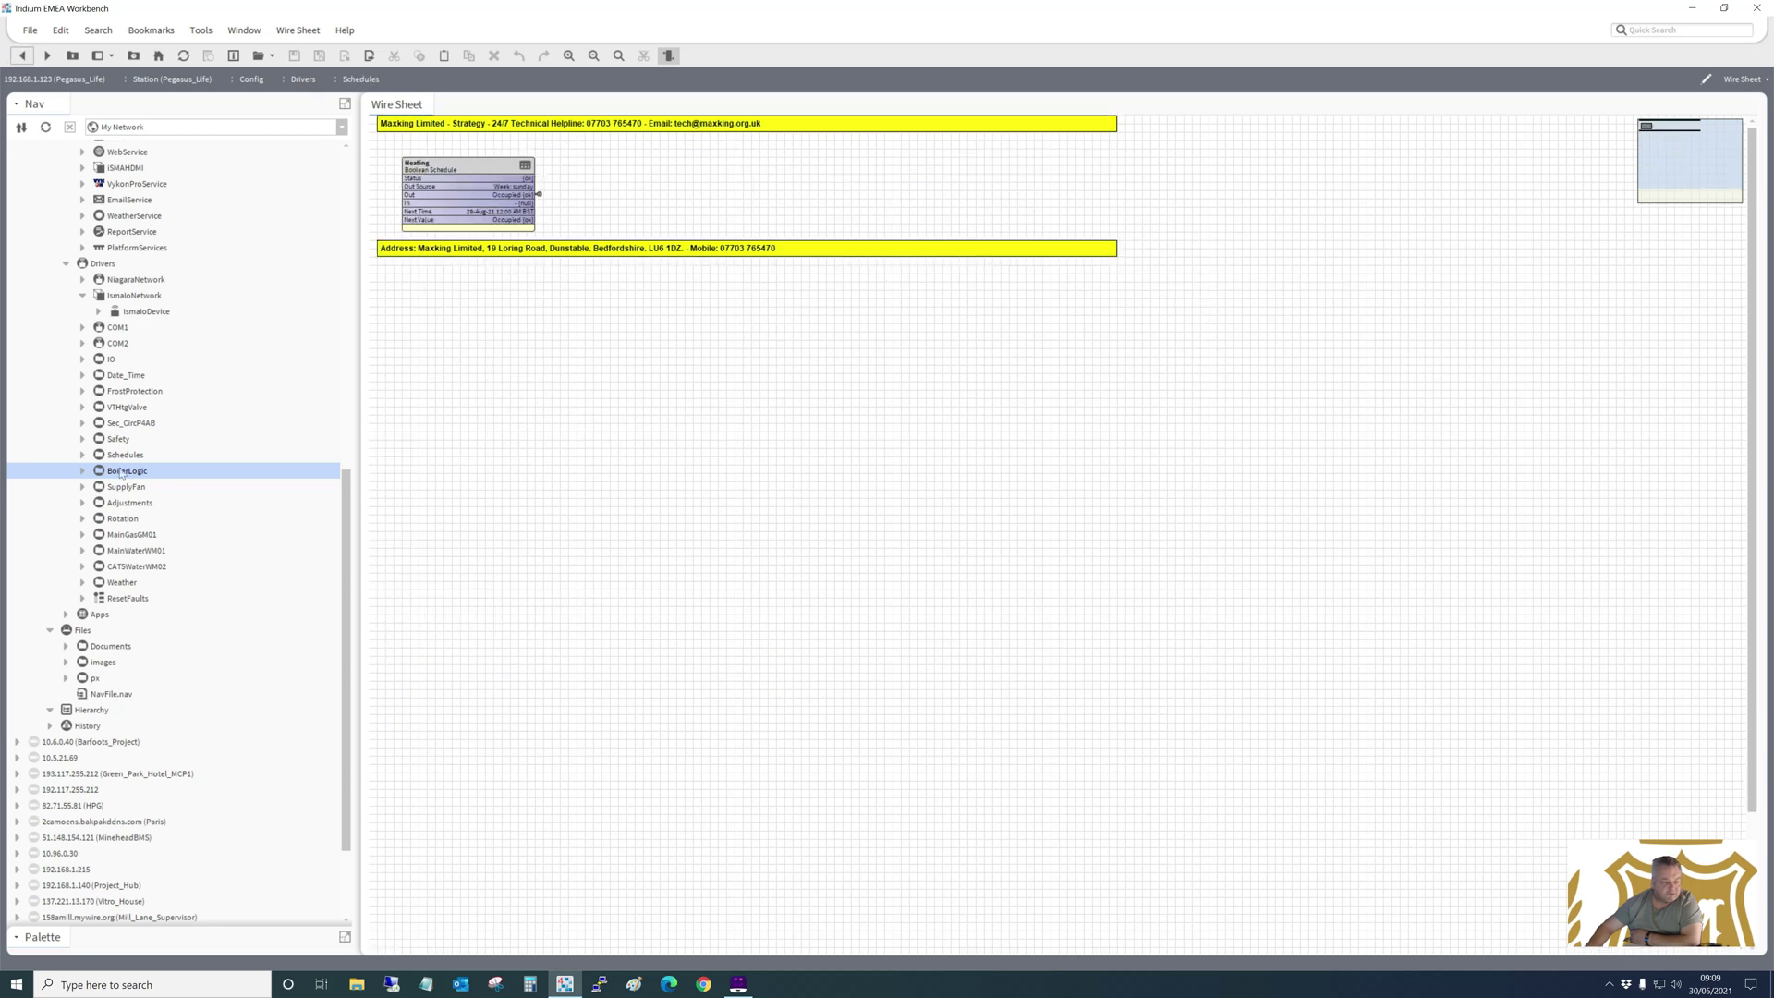
Open the wire sheet of the SupplyFan folder and review its fan enable and flow fault logic.
{"action": "left_click", "coordinate": [125, 487]}
{"action": "right_click", "coordinate": [126, 487]}
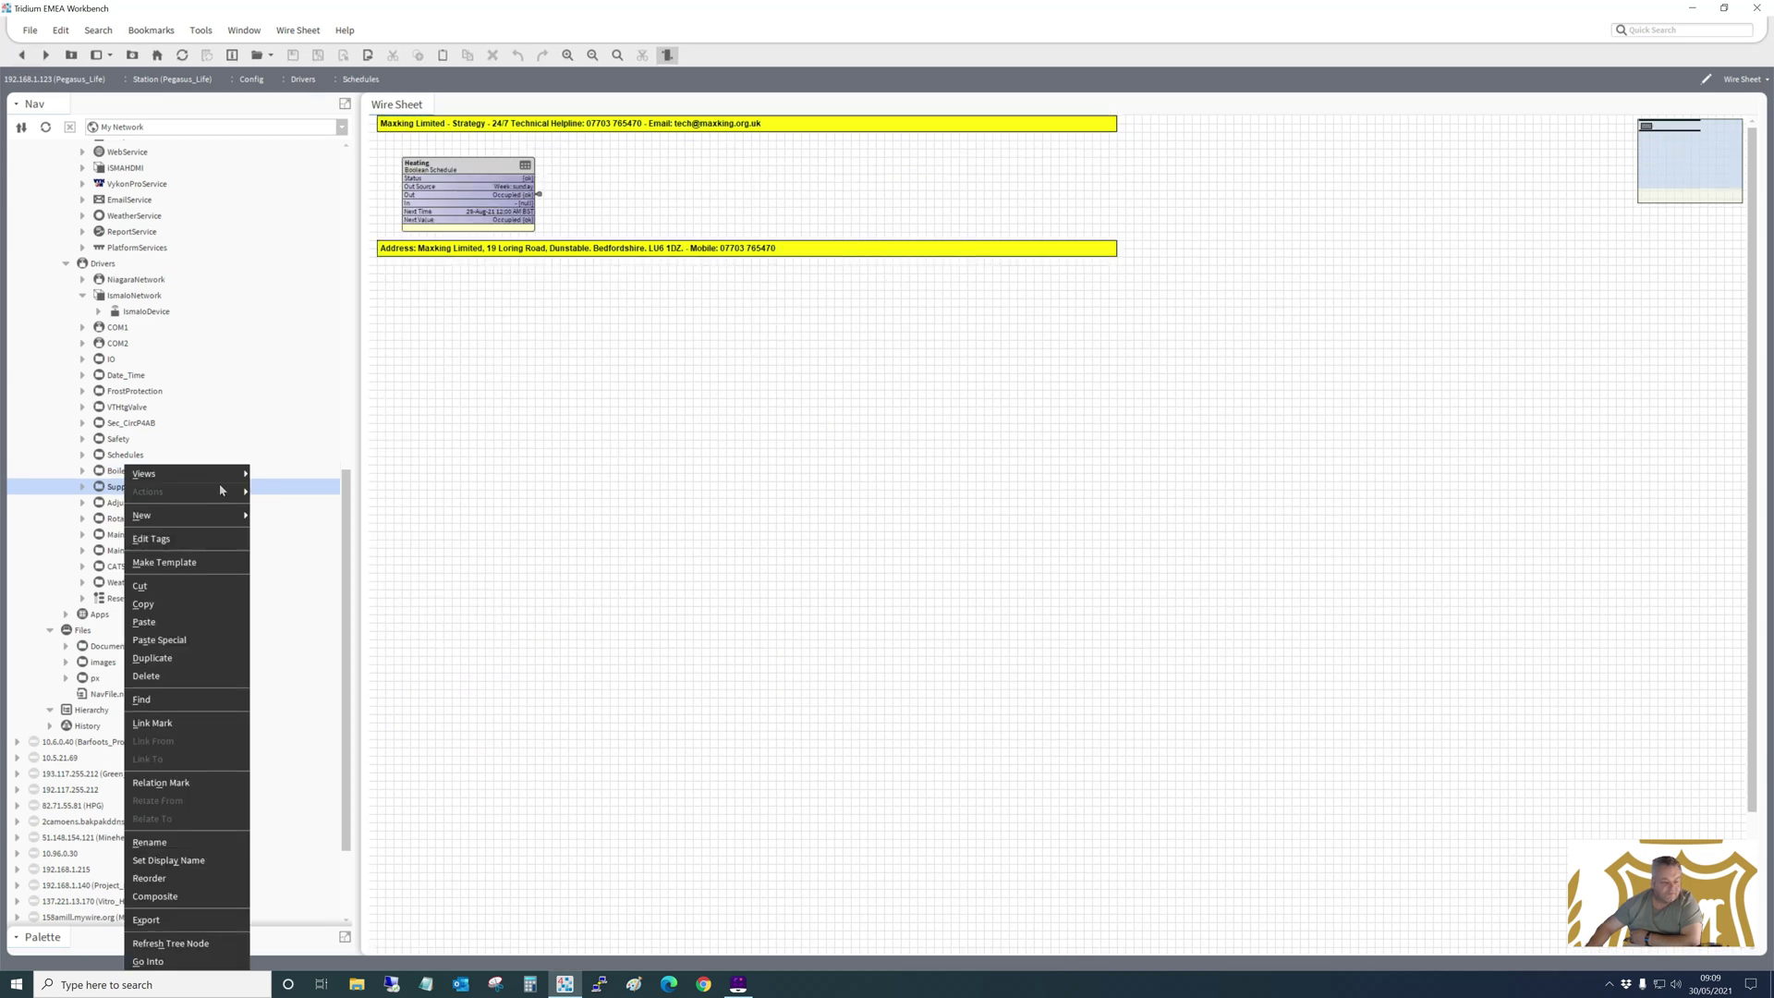
{"action": "mouse_move", "coordinate": [222, 474]}
{"action": "left_click", "coordinate": [284, 490]}
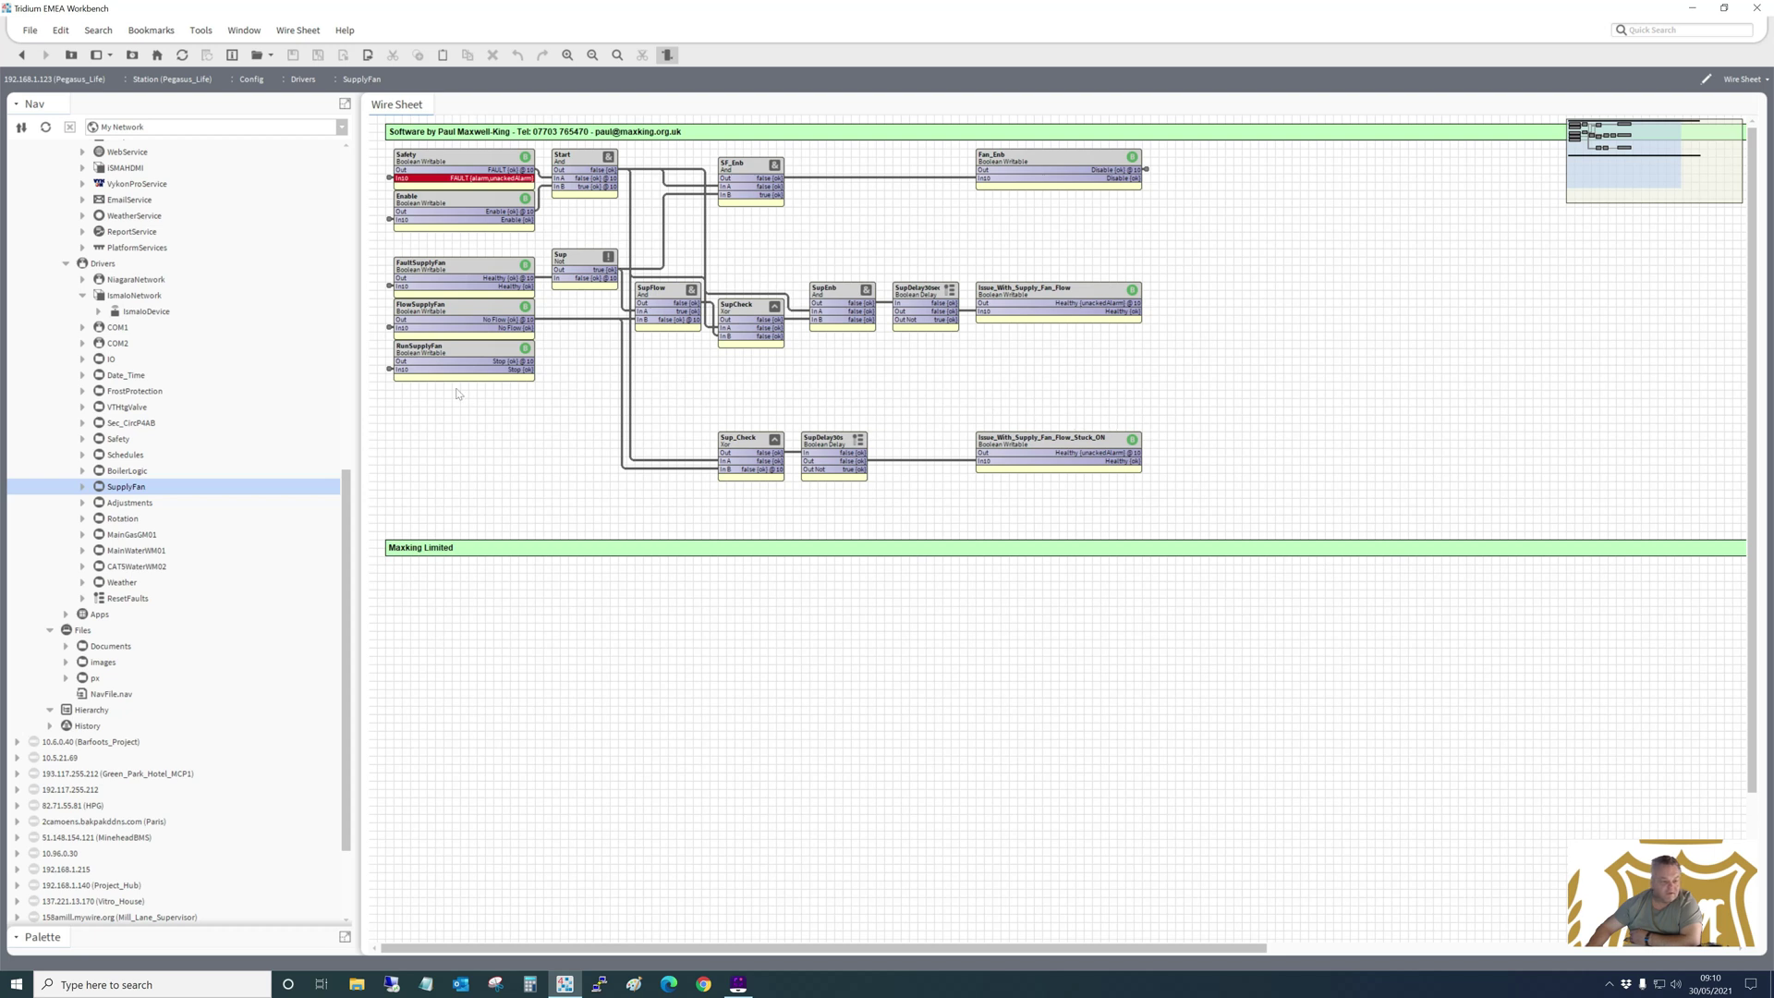
Open the wire sheet of the Adjustments folder.
{"action": "right_click", "coordinate": [132, 505]}
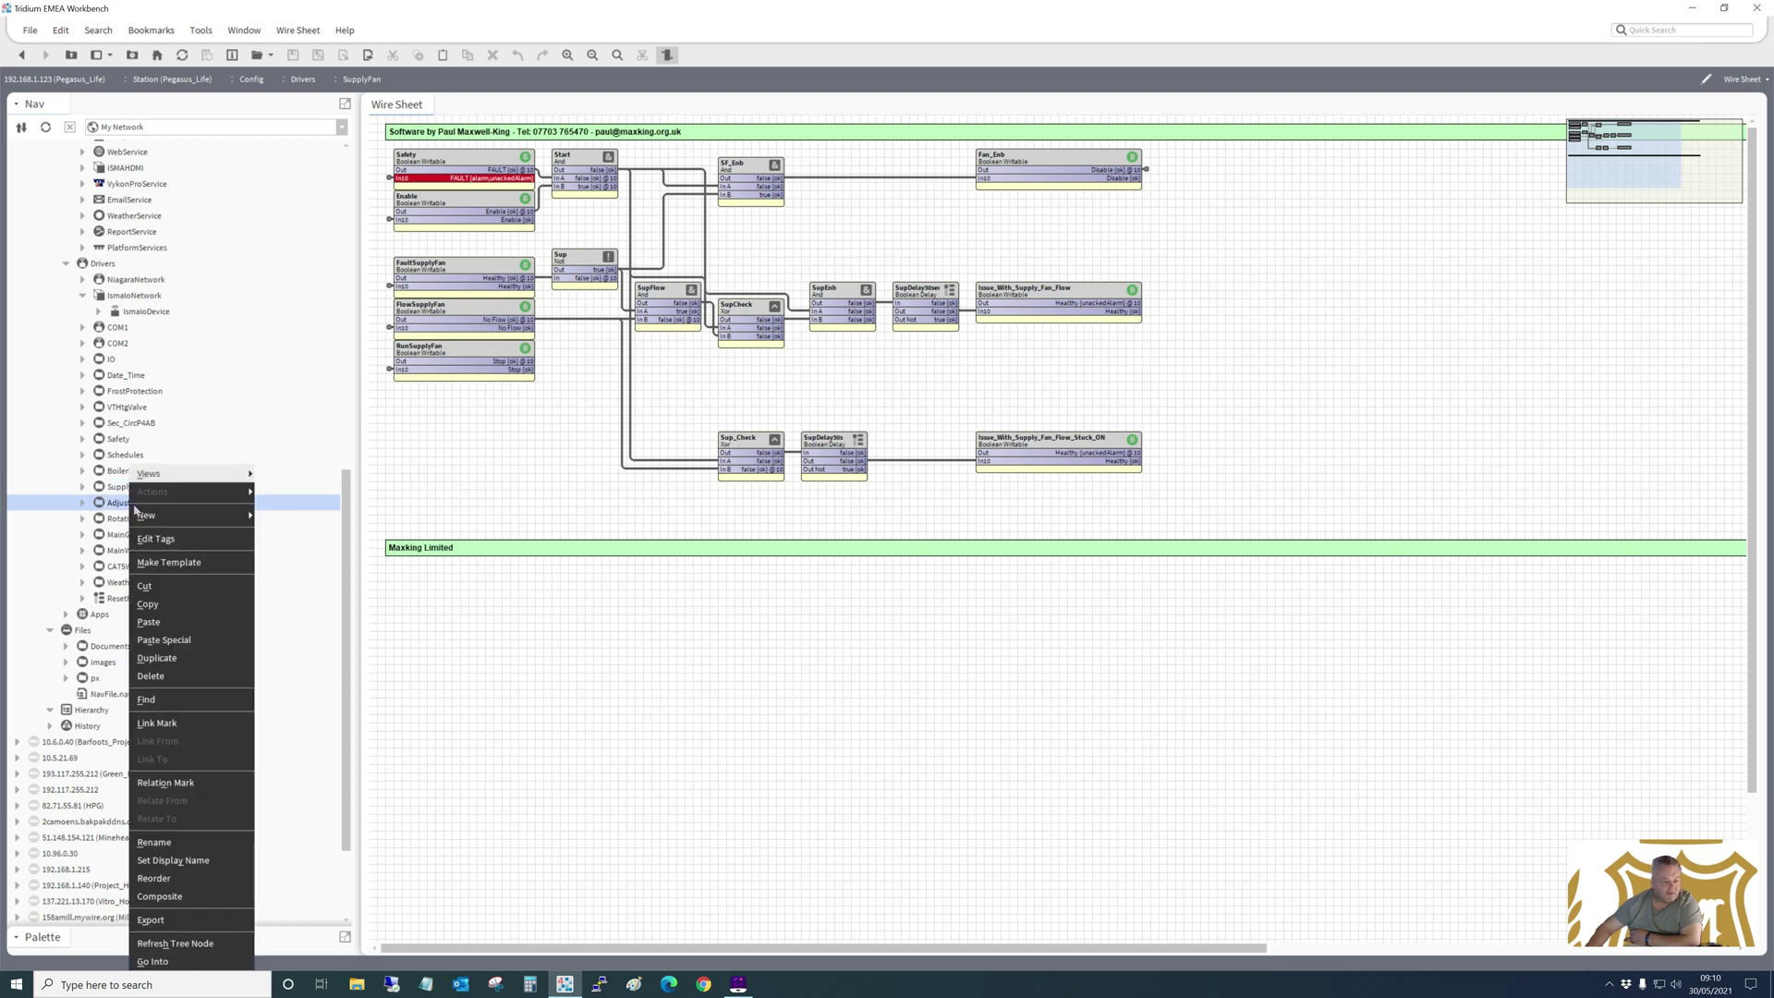
{"action": "mouse_move", "coordinate": [226, 475]}
{"action": "left_click", "coordinate": [301, 494]}
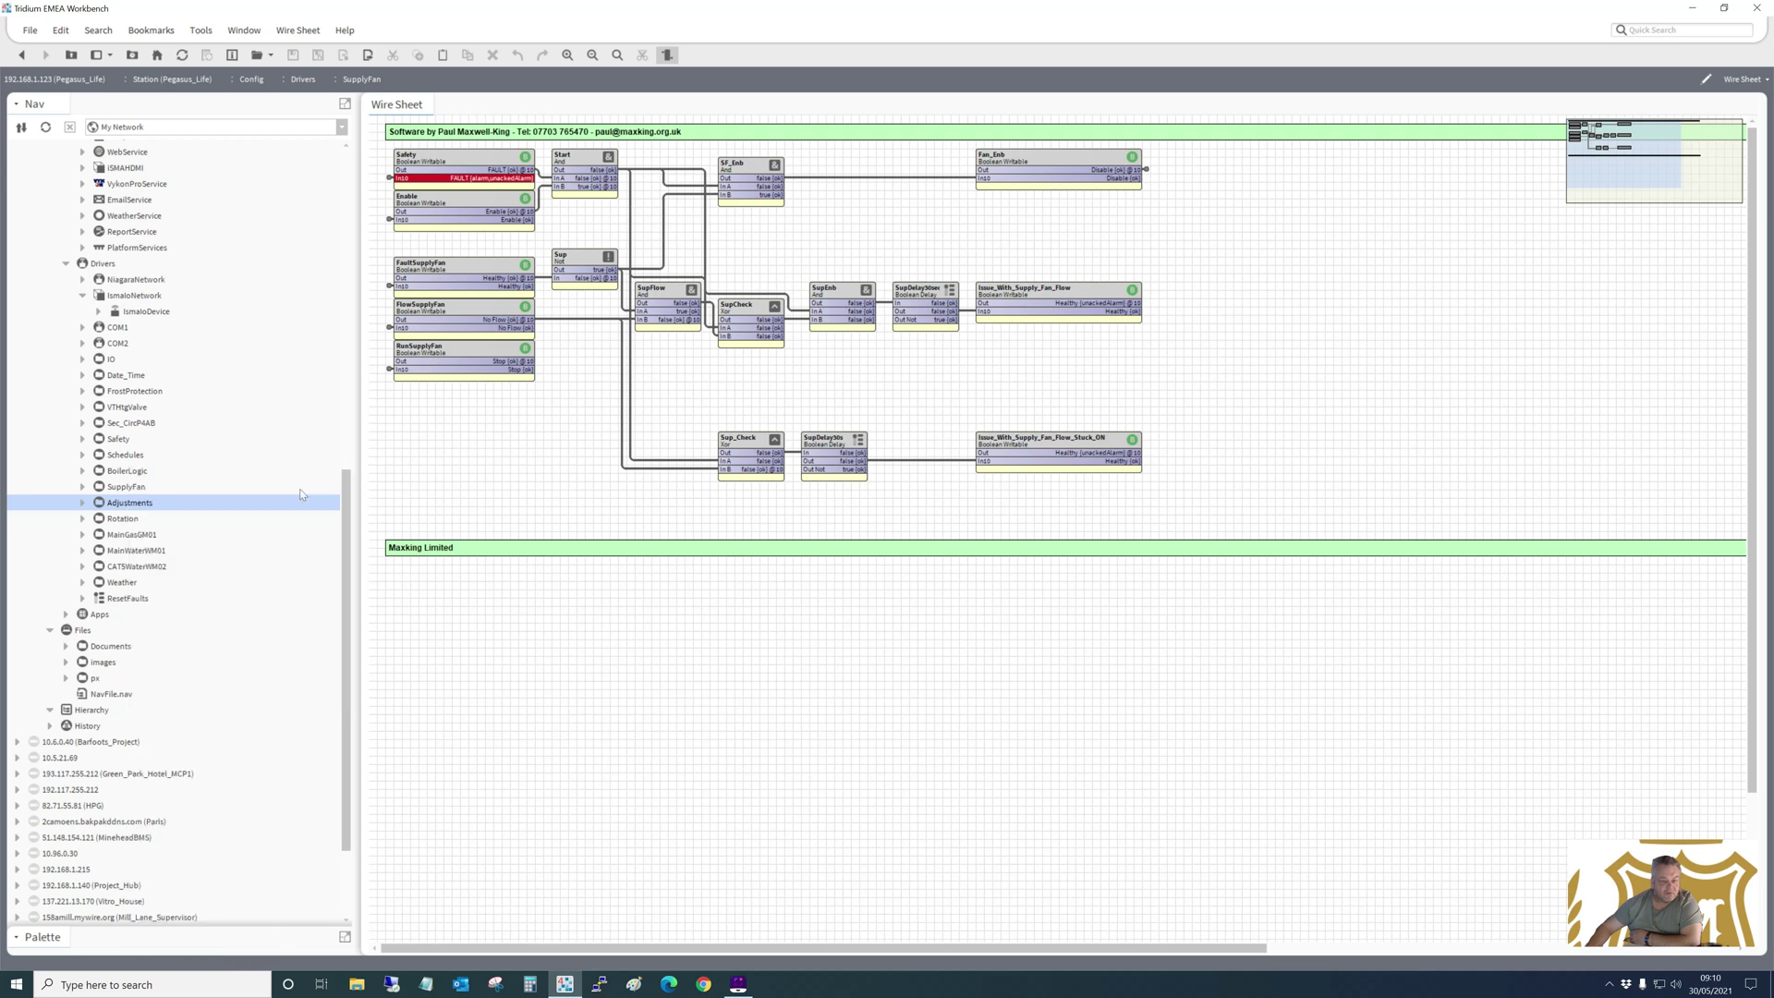
Open the wire sheet of the Rotation folder.
{"action": "left_click", "coordinate": [127, 522]}
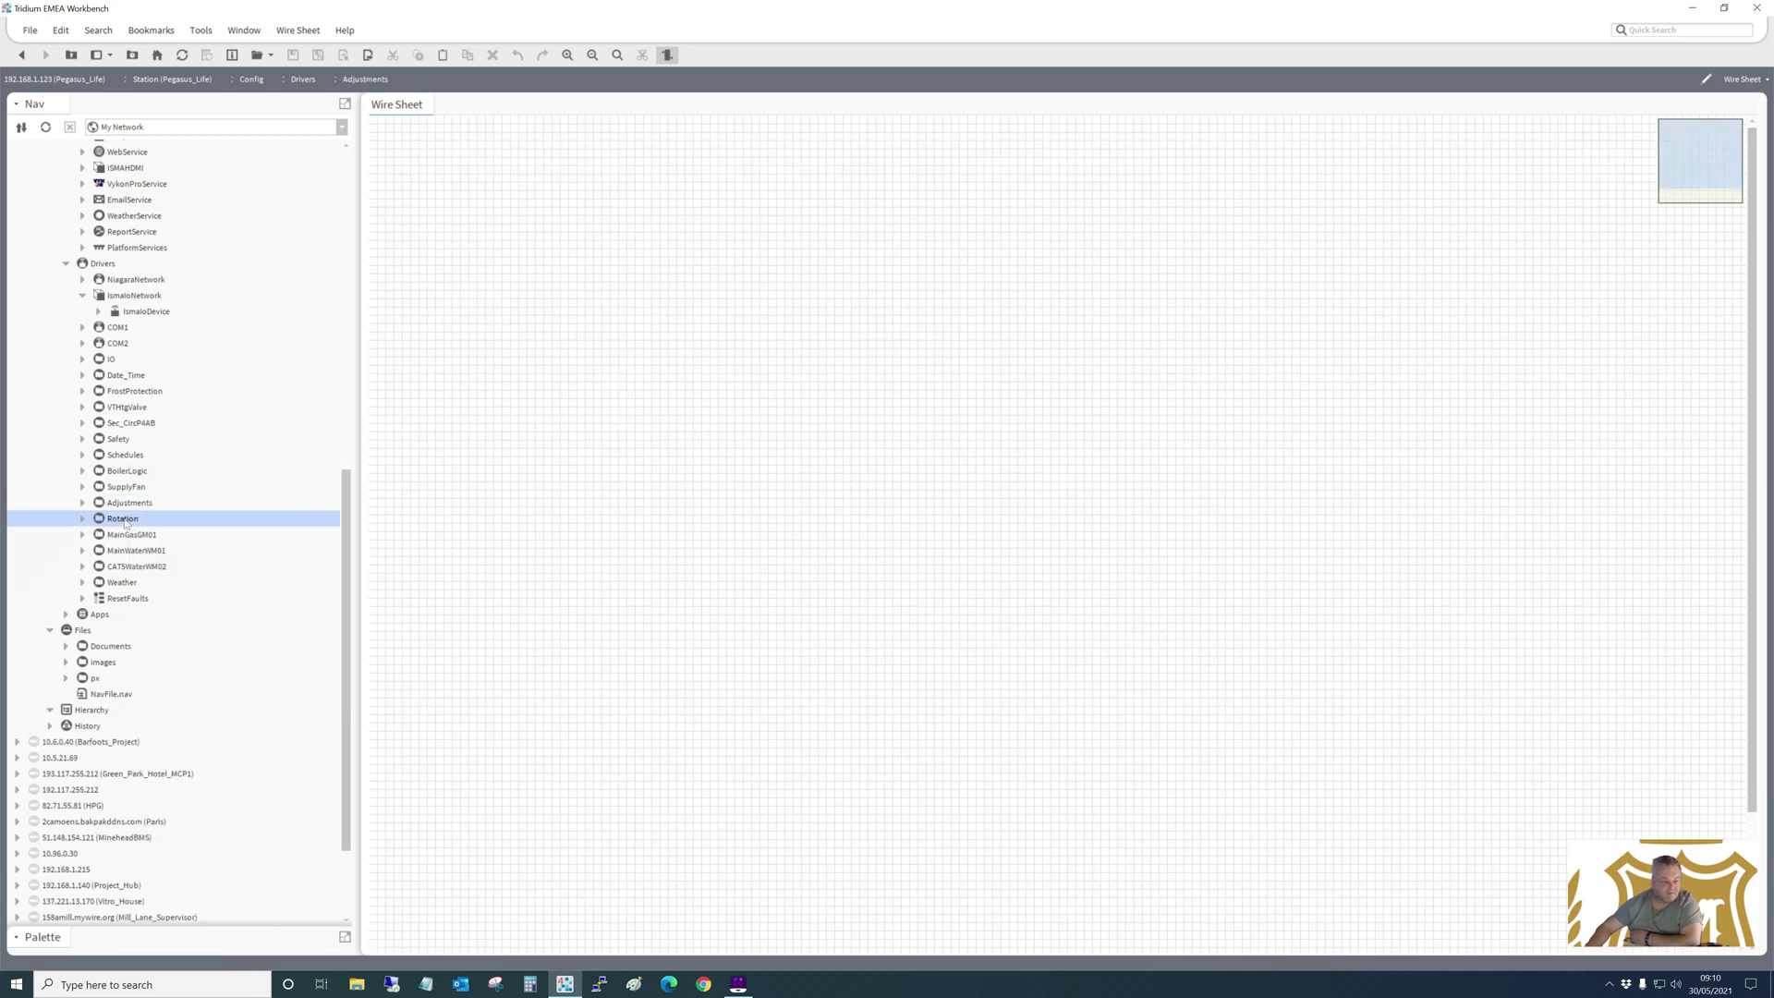
{"action": "right_click", "coordinate": [126, 523]}
{"action": "mouse_move", "coordinate": [201, 479]}
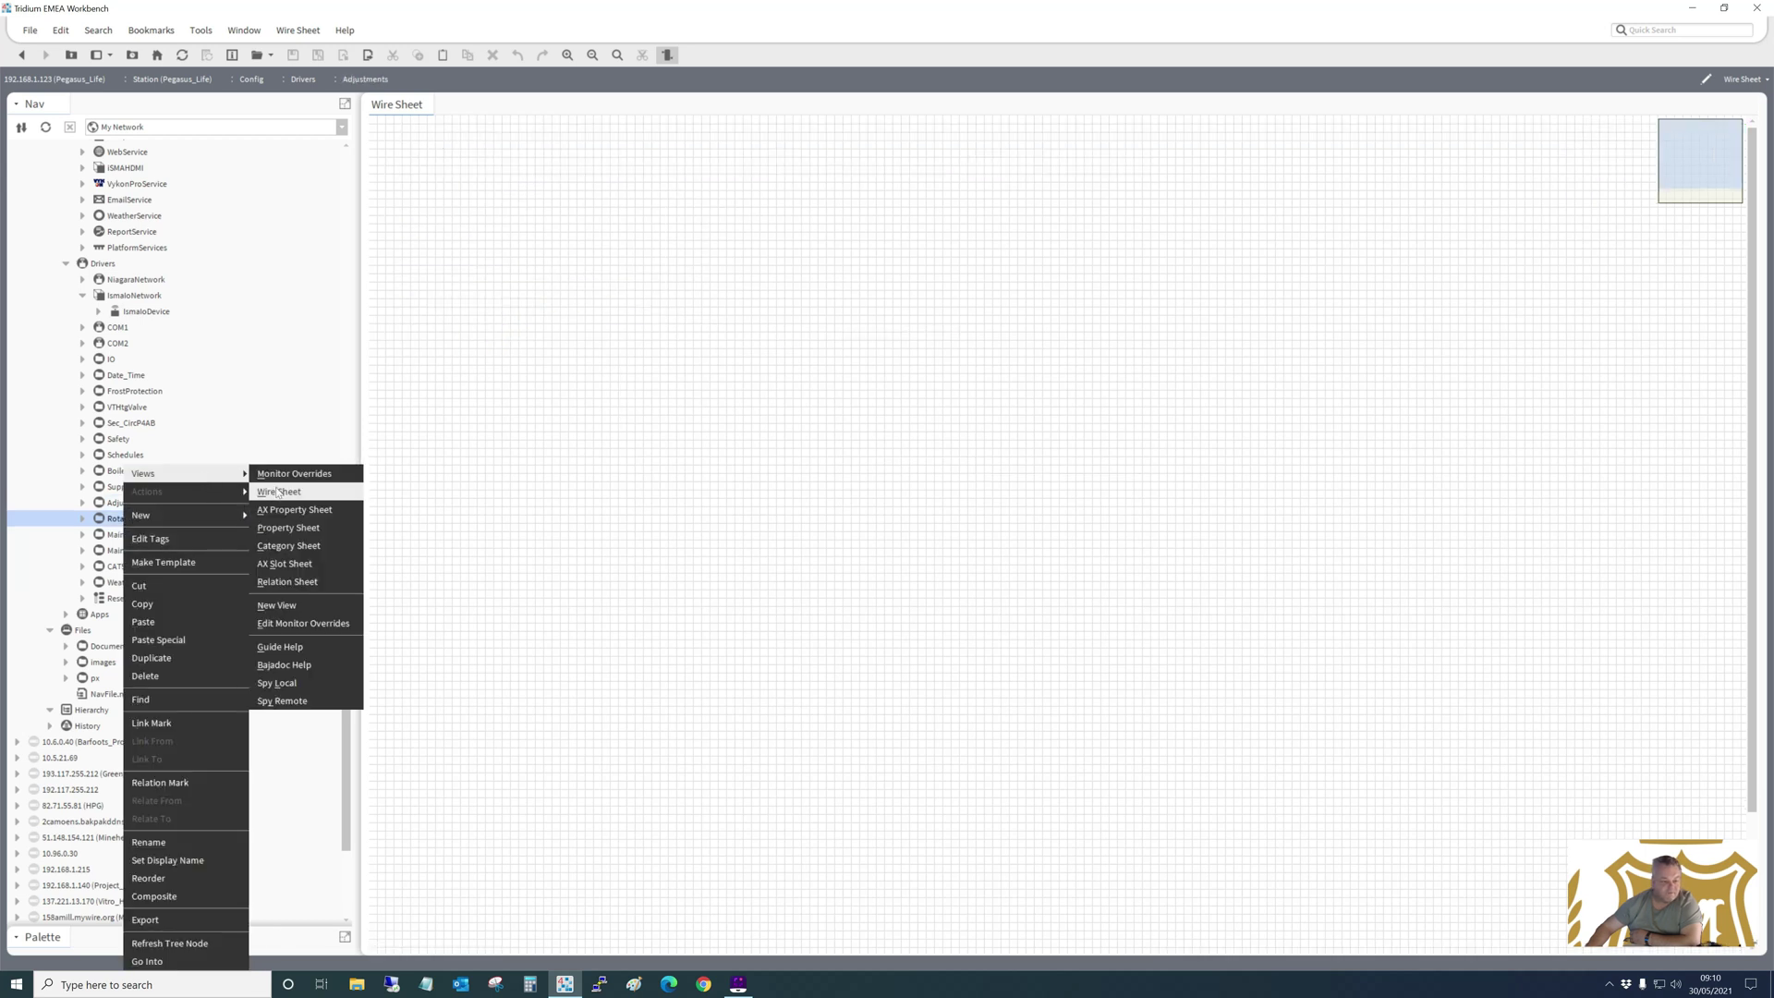
{"action": "left_click", "coordinate": [277, 492]}
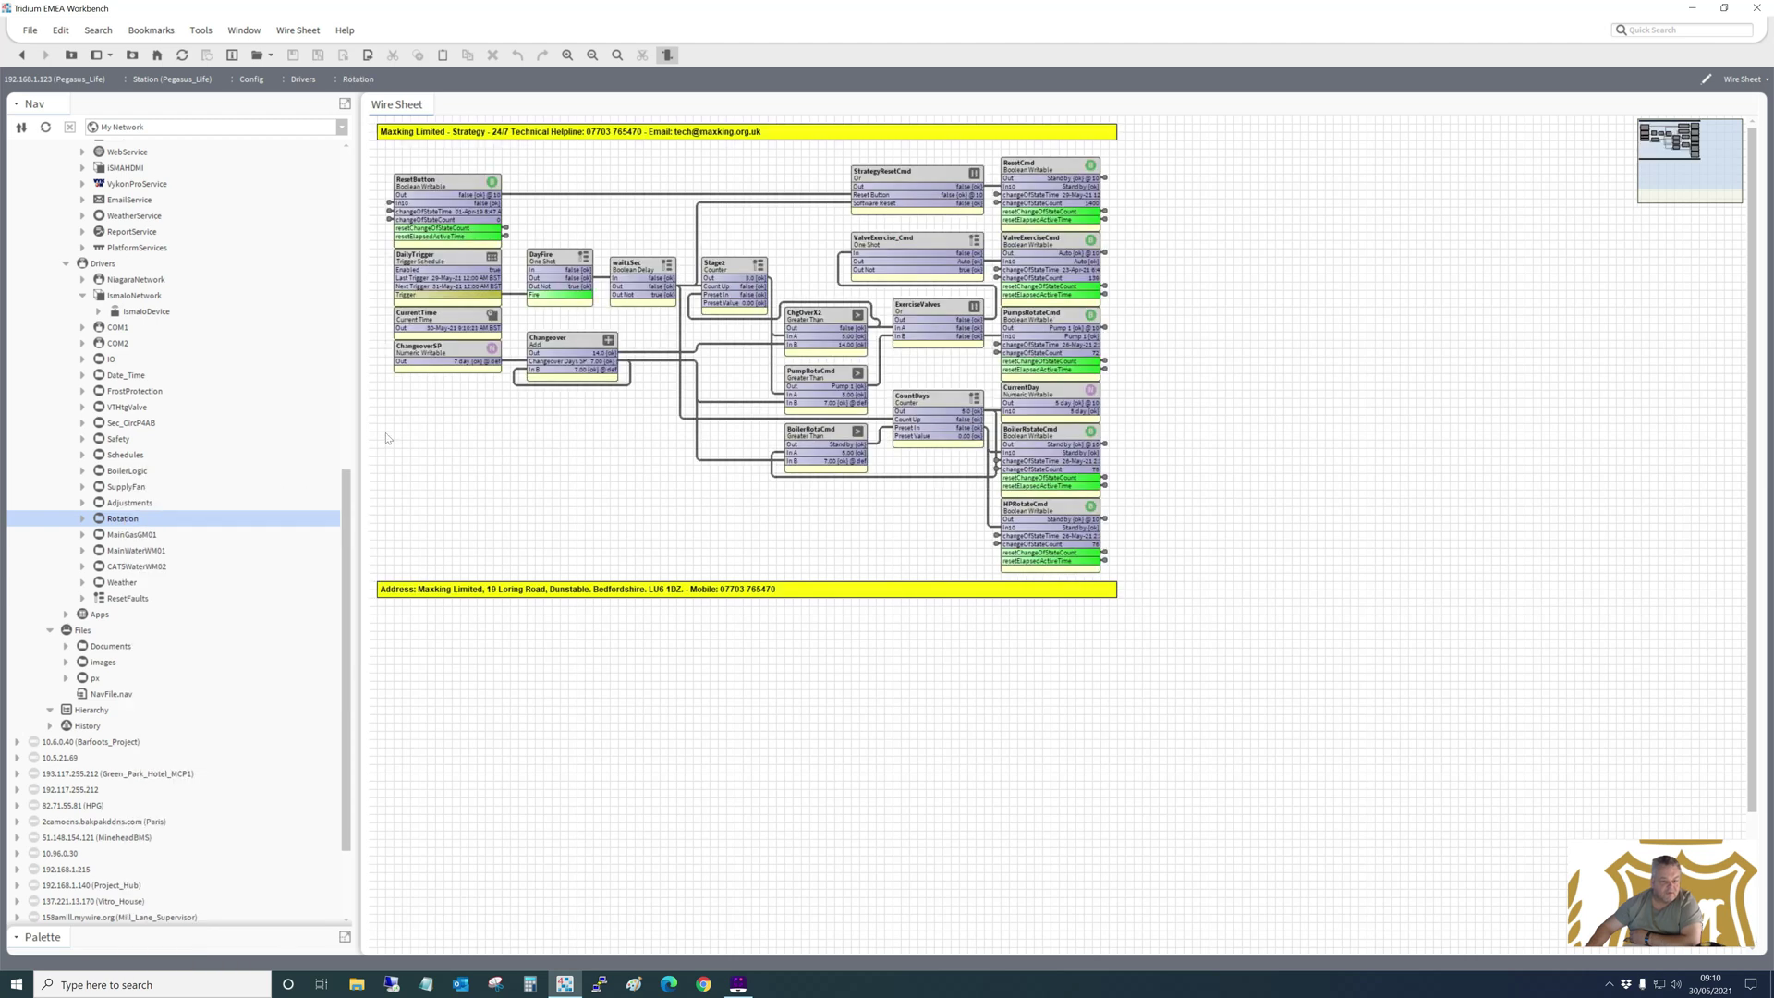
Highlight the ChangeoverSP block in the Rotation sheet, and open the MainGasGM01 wire sheet to examine its Tot and SlidingWindowDemandCalc blocks.
{"action": "left_click", "coordinate": [460, 356]}
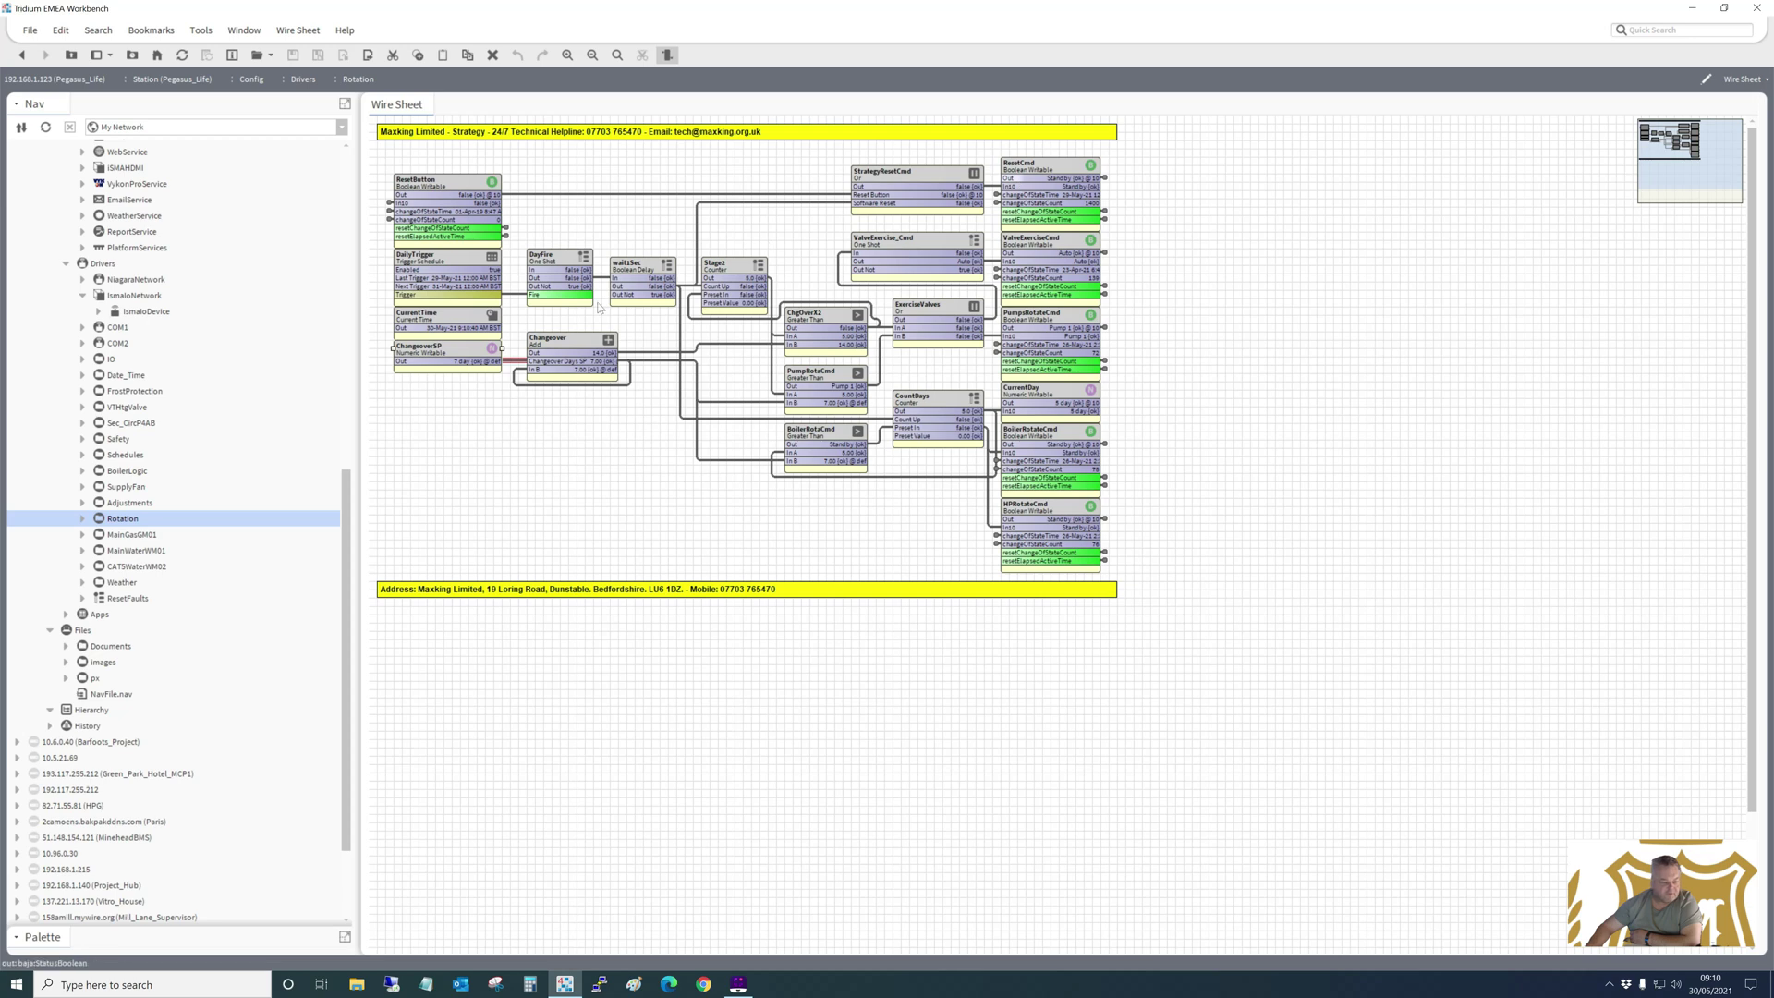
{"action": "right_click", "coordinate": [126, 536]}
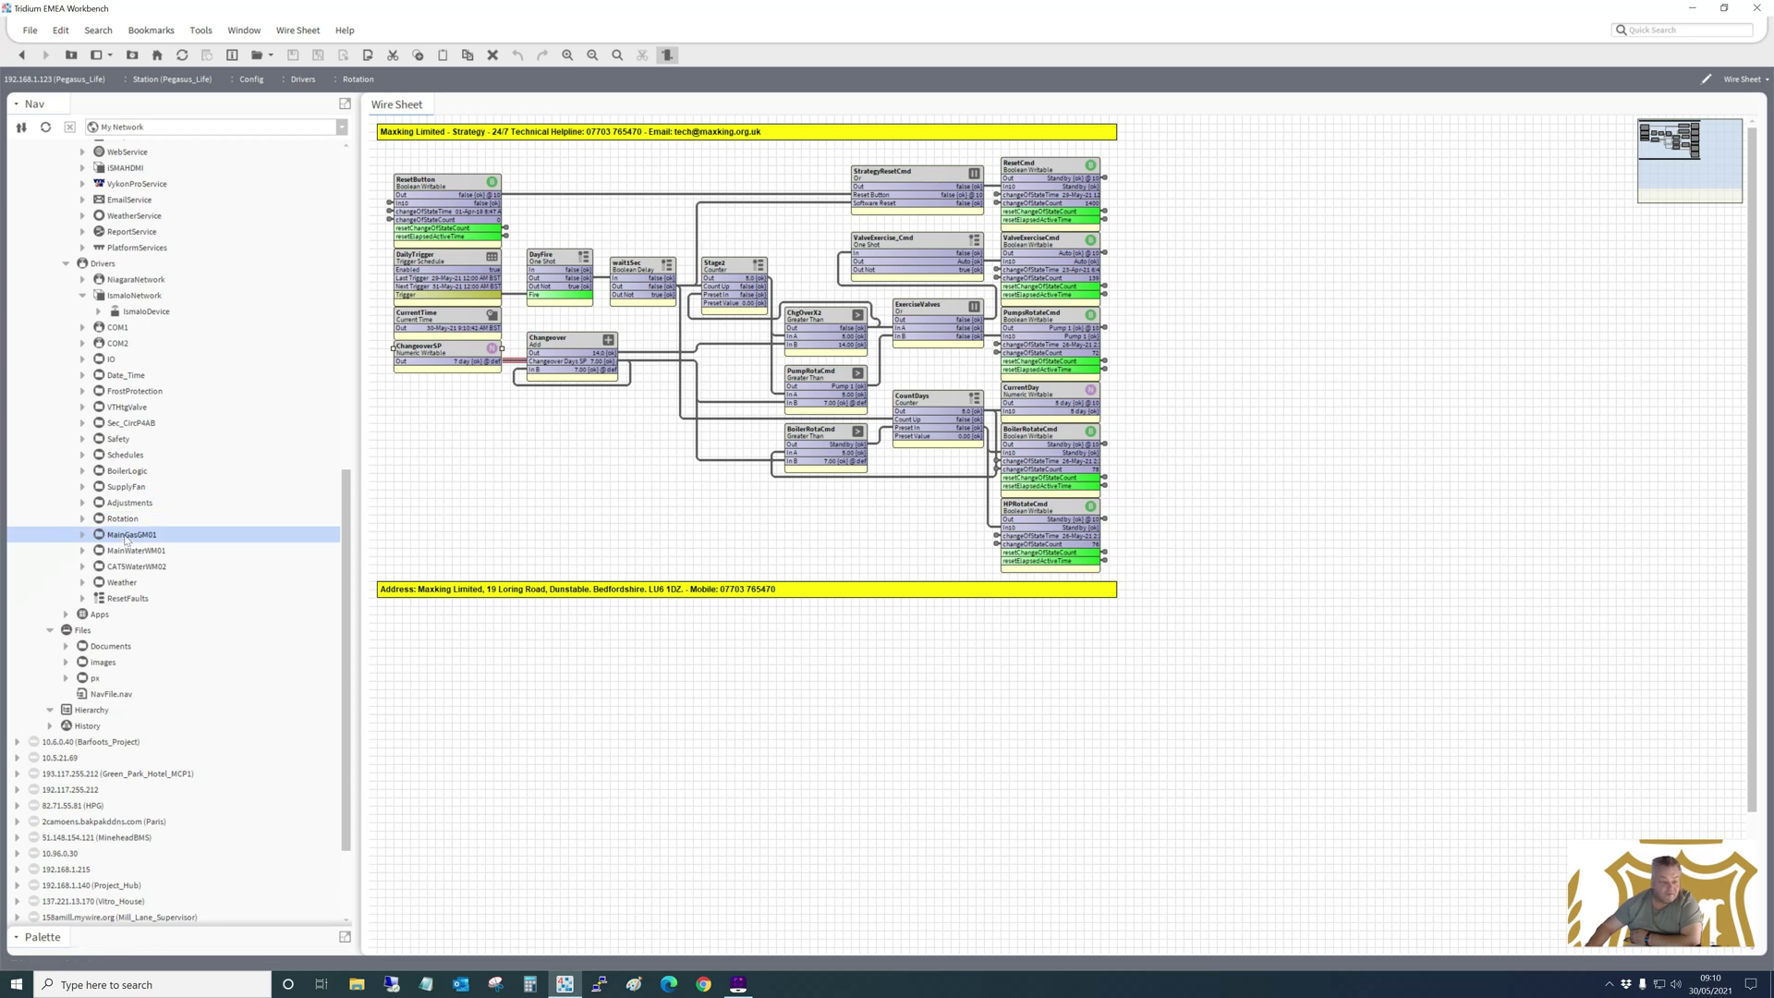
{"action": "mouse_move", "coordinate": [203, 470]}
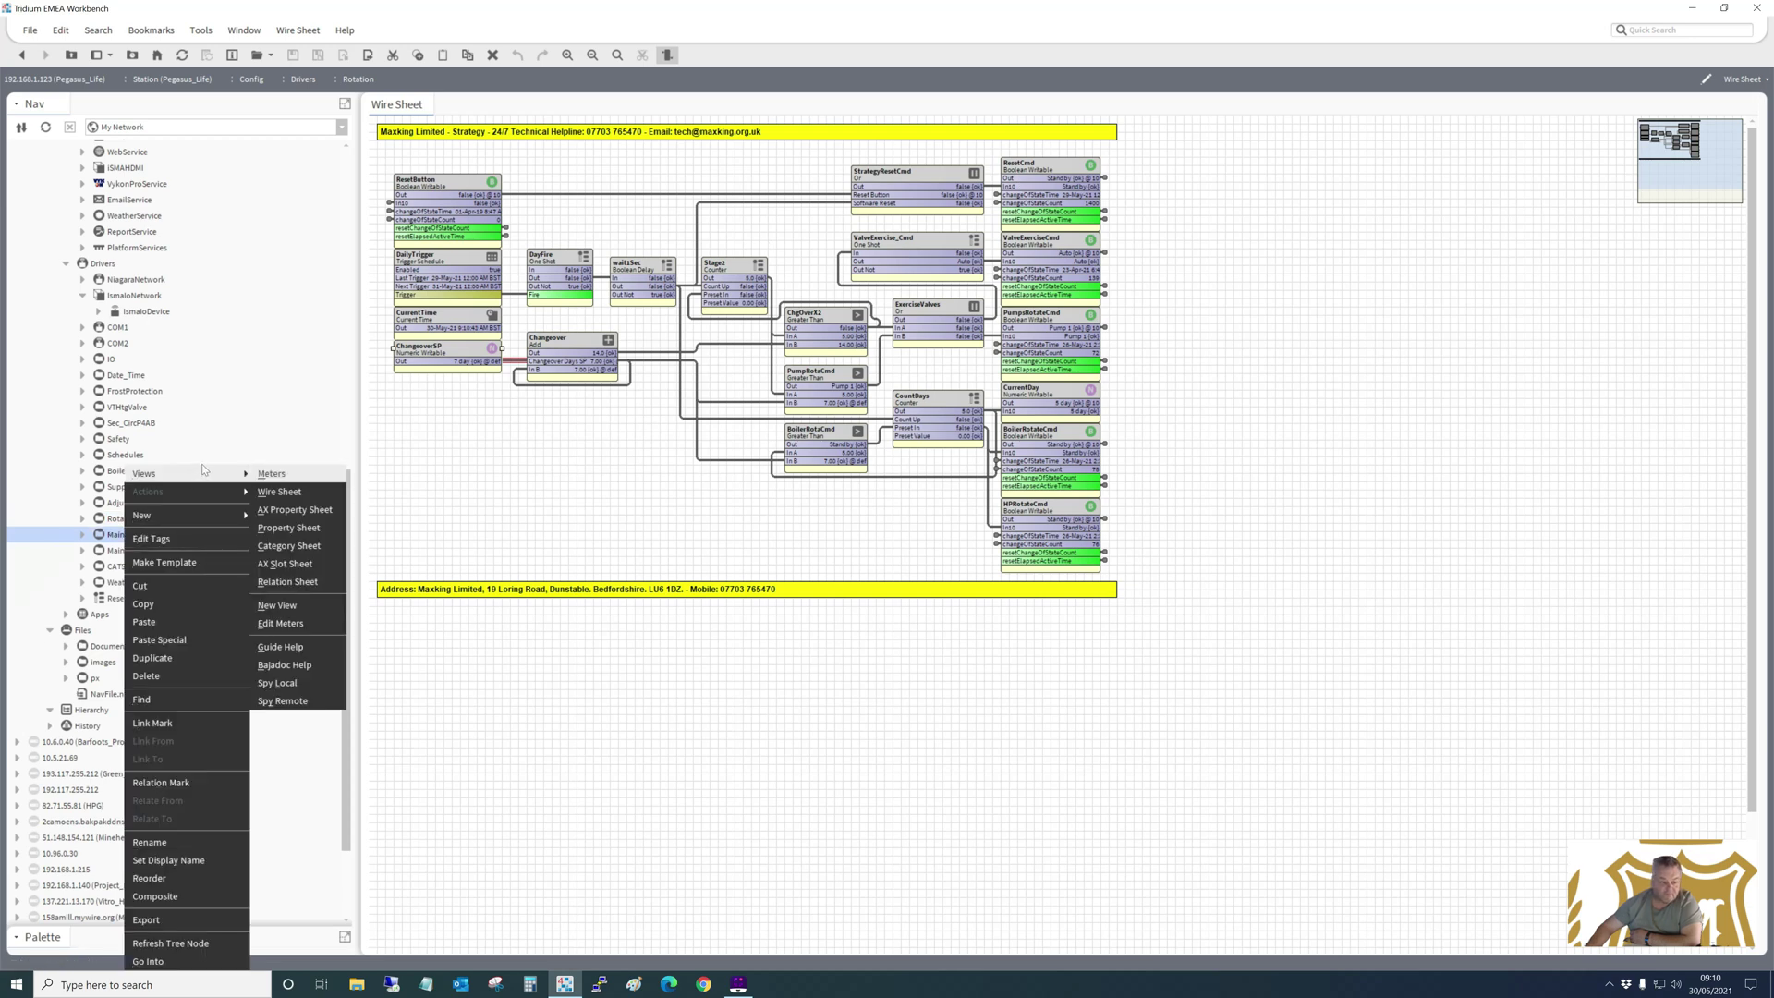
{"action": "left_click", "coordinate": [279, 491]}
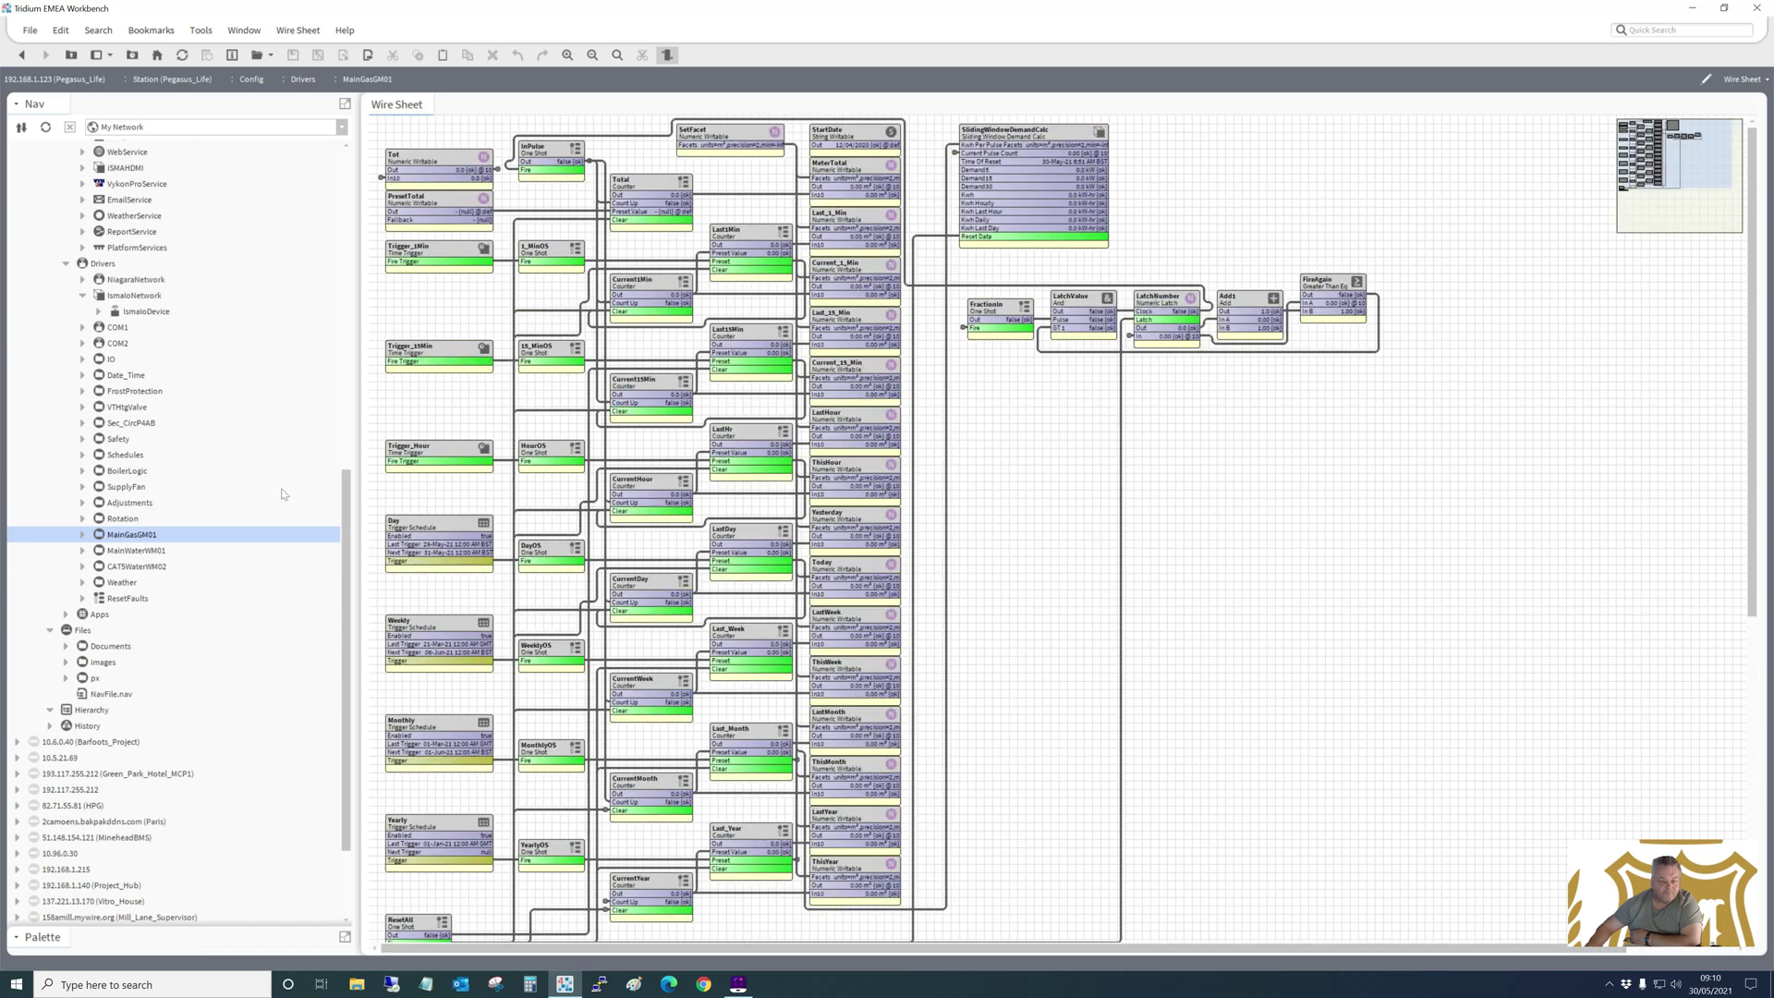
{"action": "left_click", "coordinate": [433, 164]}
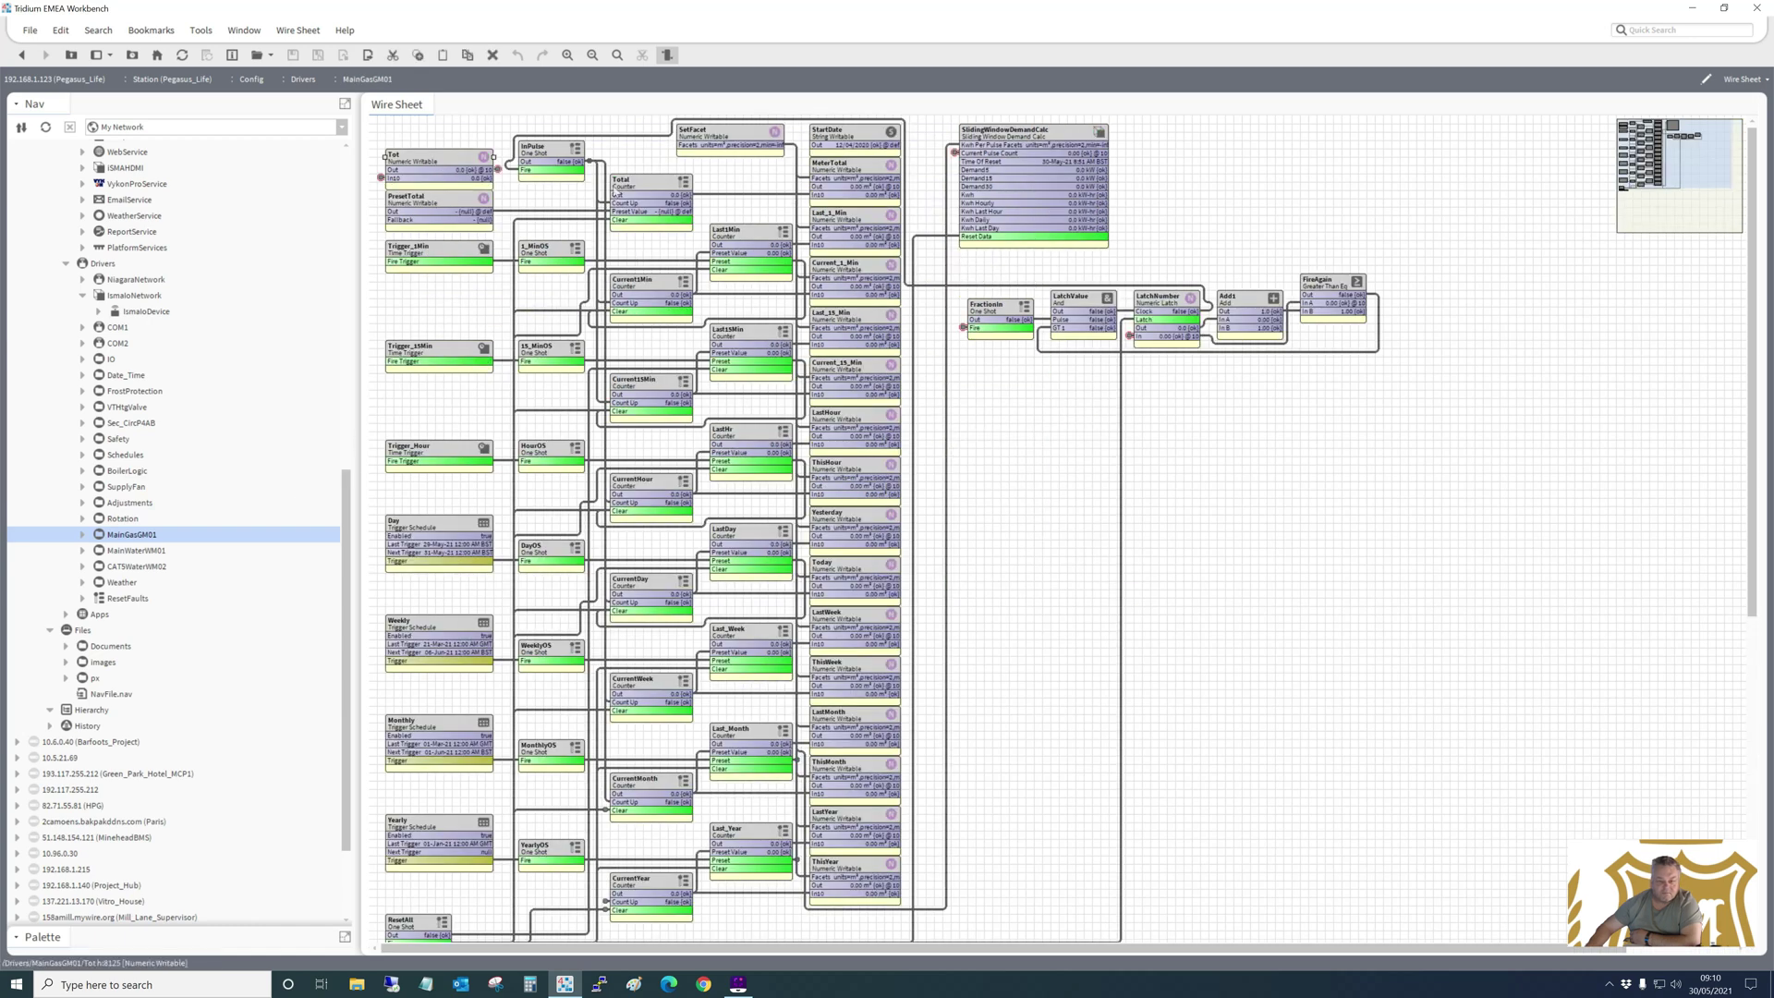
{"action": "left_click", "coordinate": [1007, 151]}
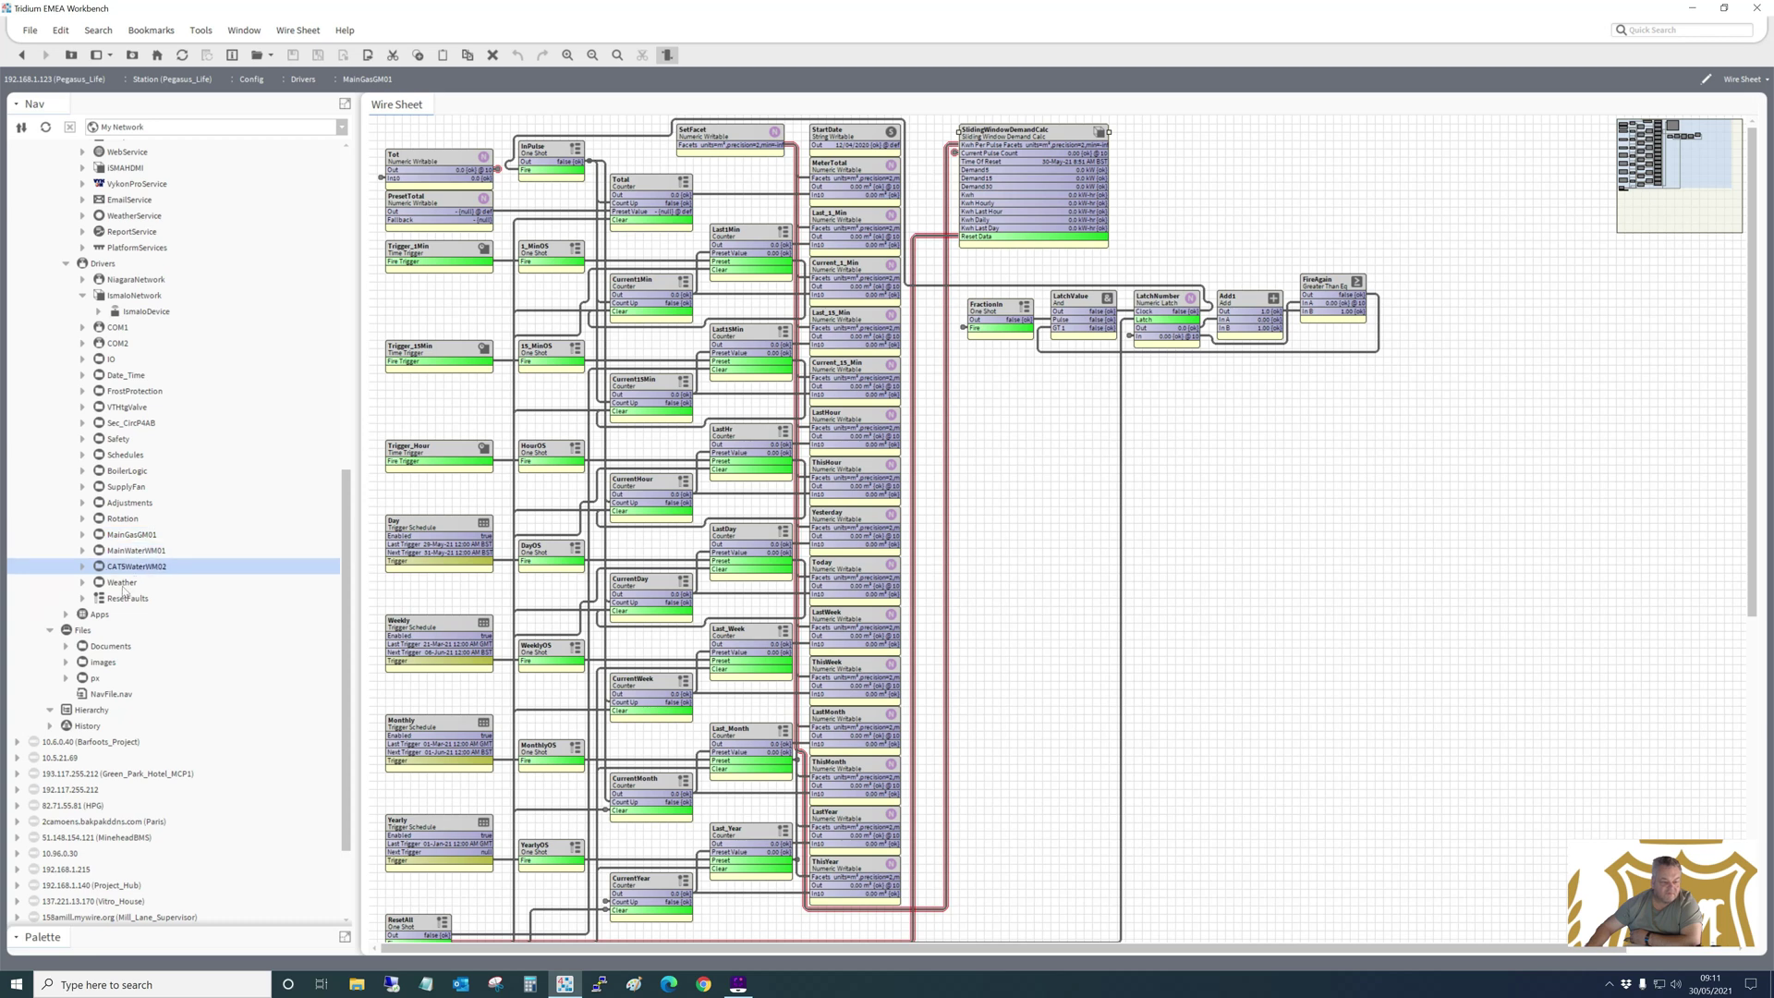
Expand the Documents folder under the station's Files to view its documents, and collapse it again.
{"action": "left_click", "coordinate": [123, 588]}
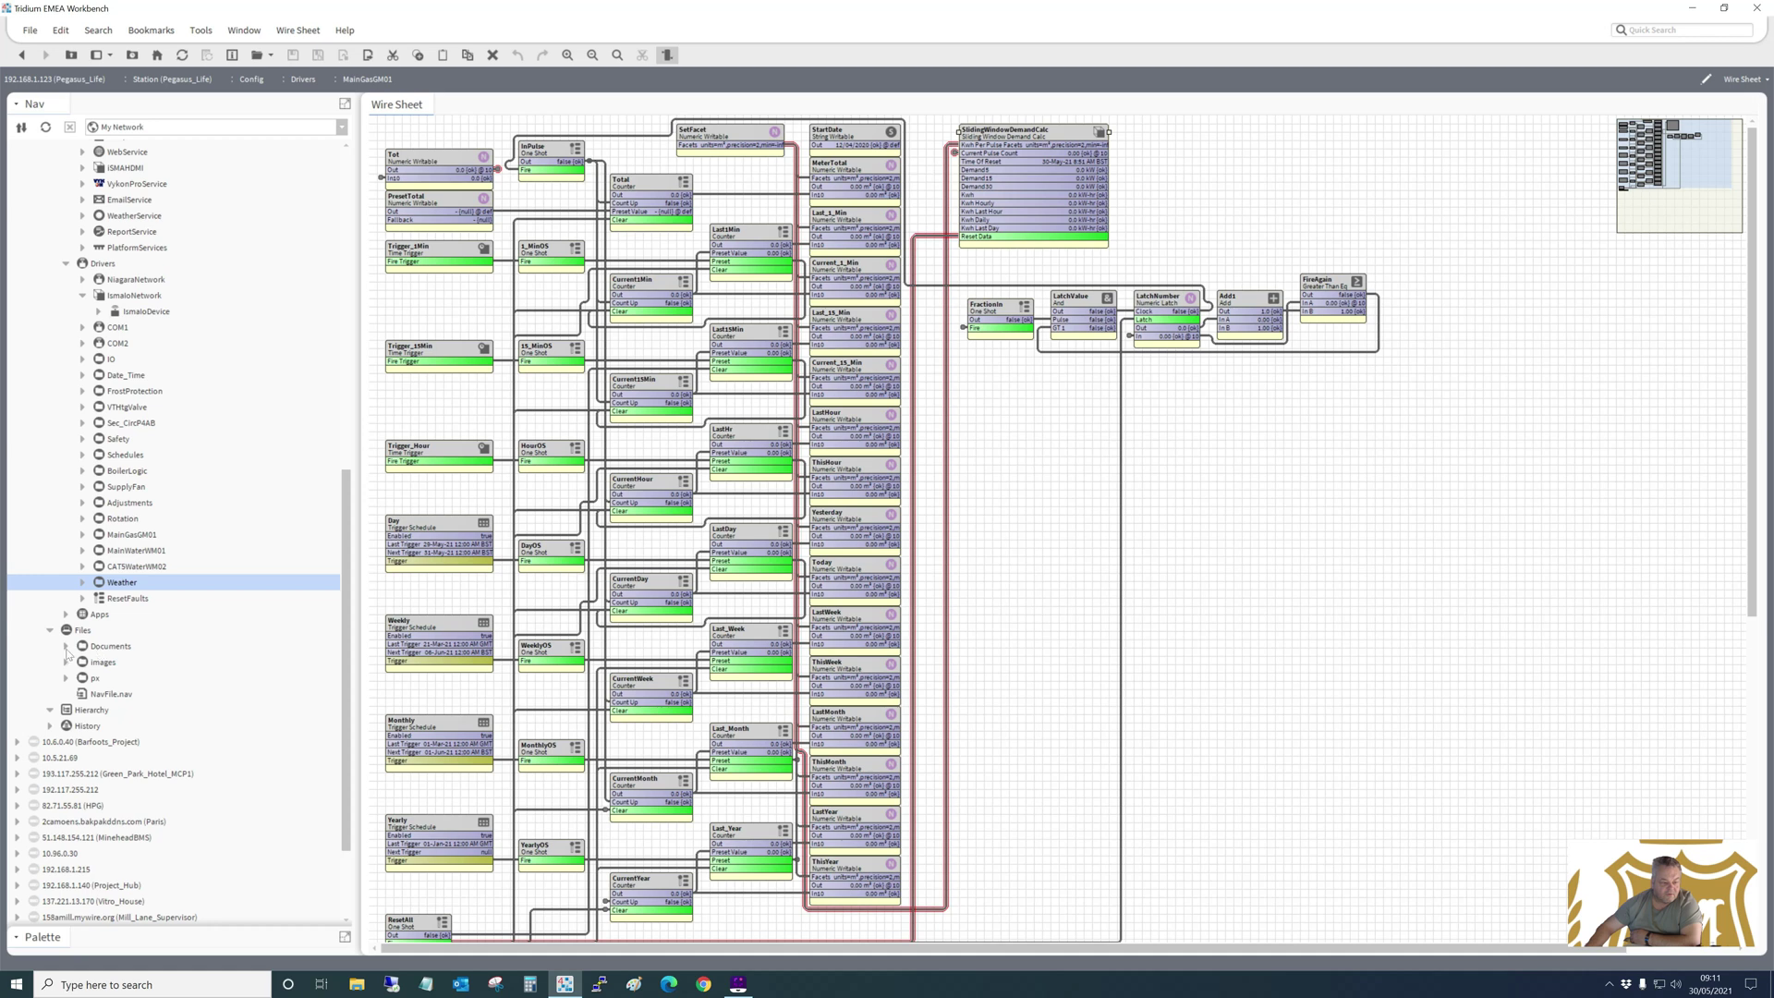
{"action": "left_click", "coordinate": [83, 632]}
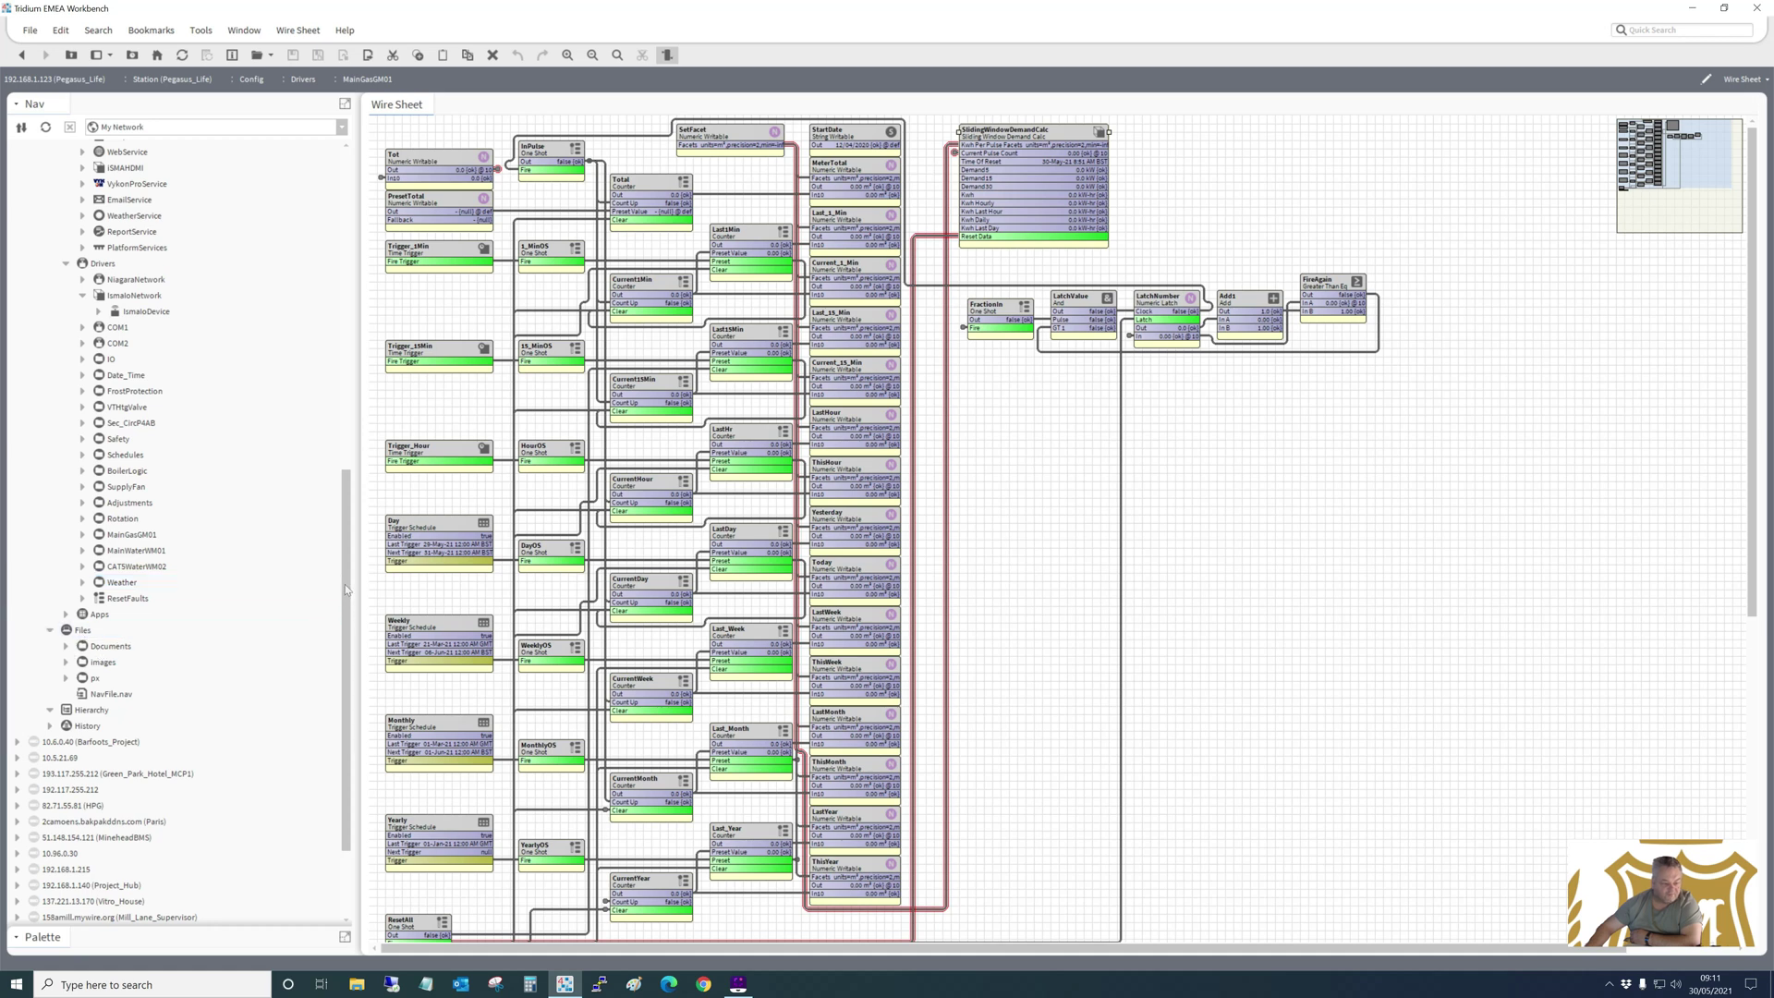
{"action": "scroll", "coordinate": [346, 545], "scroll_direction": "up", "scroll_amount": 2}
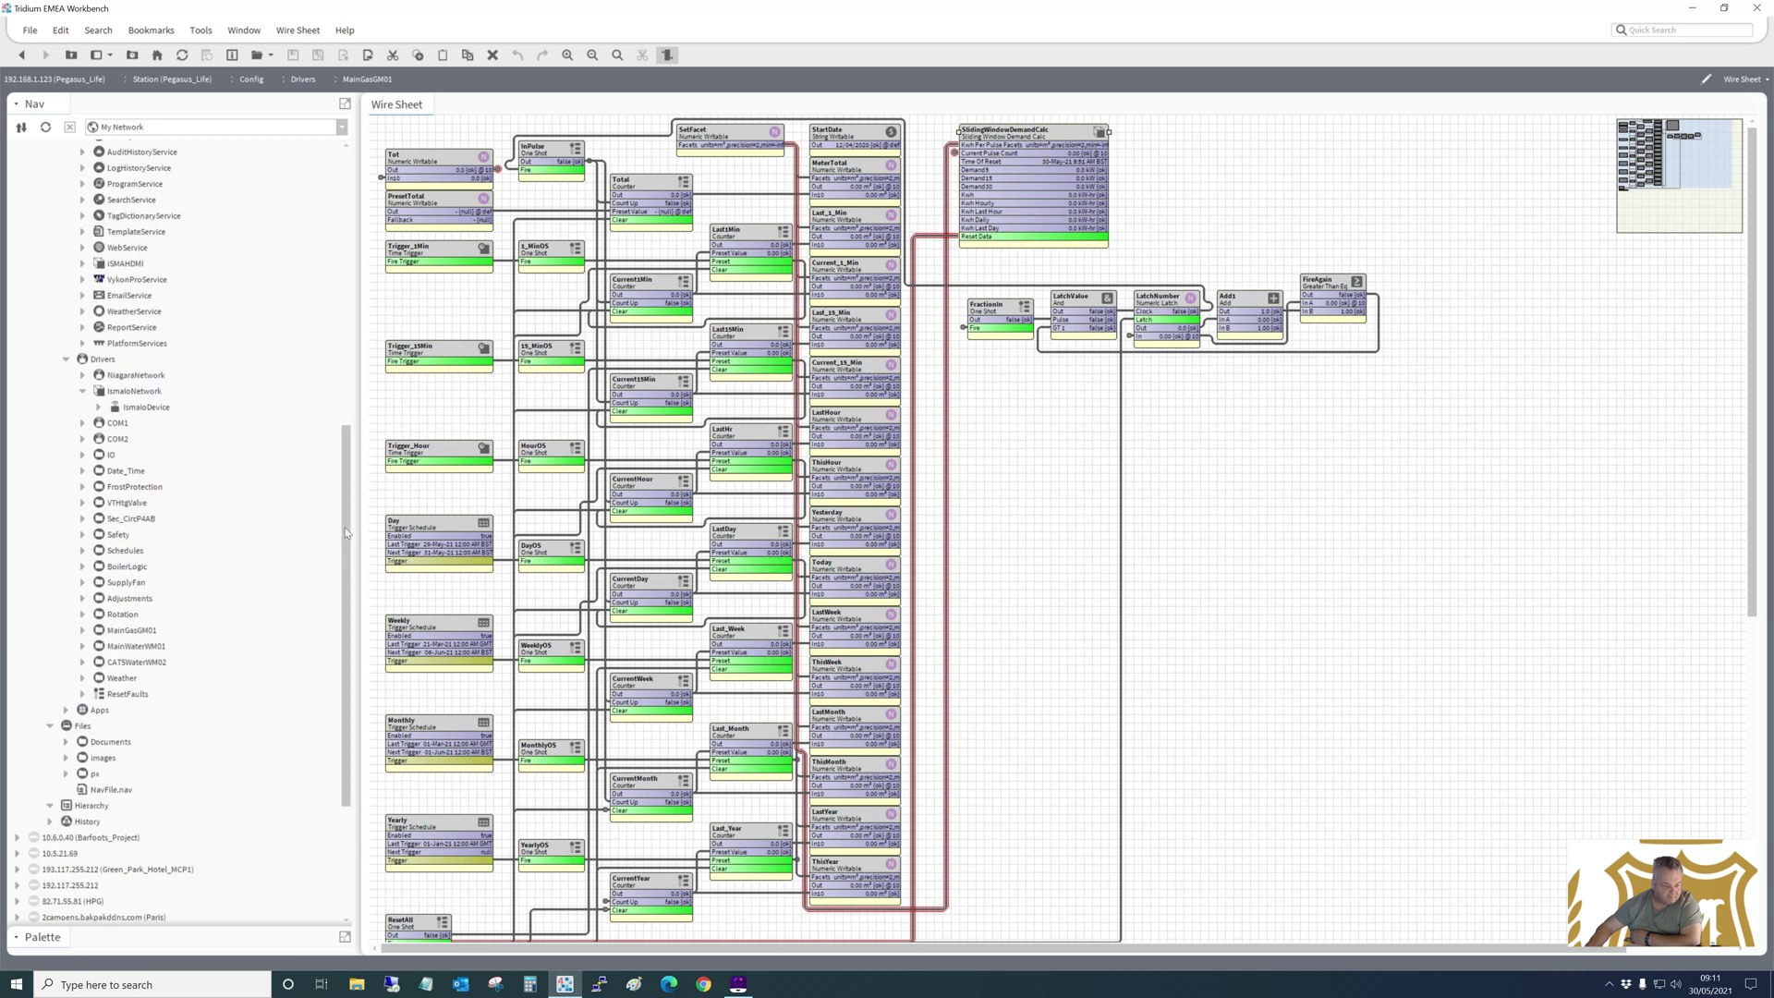
{"action": "scroll", "coordinate": [346, 518], "scroll_direction": "up", "scroll_amount": 3}
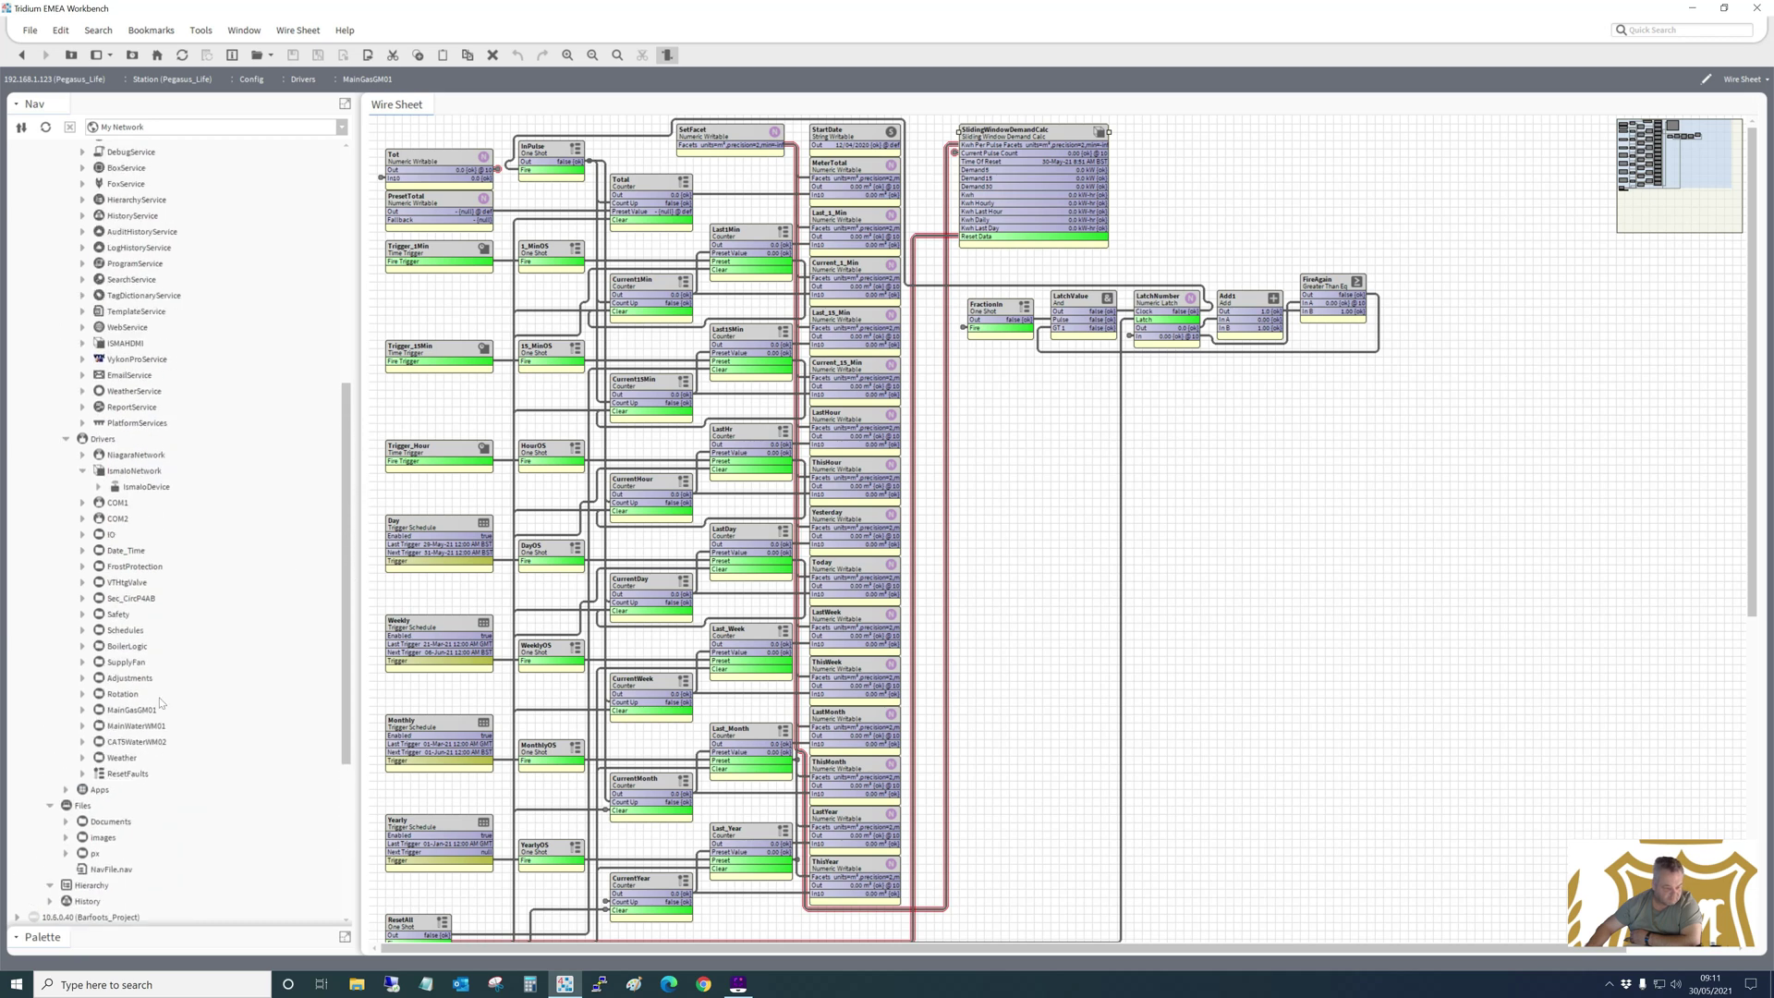
{"action": "left_click", "coordinate": [66, 822]}
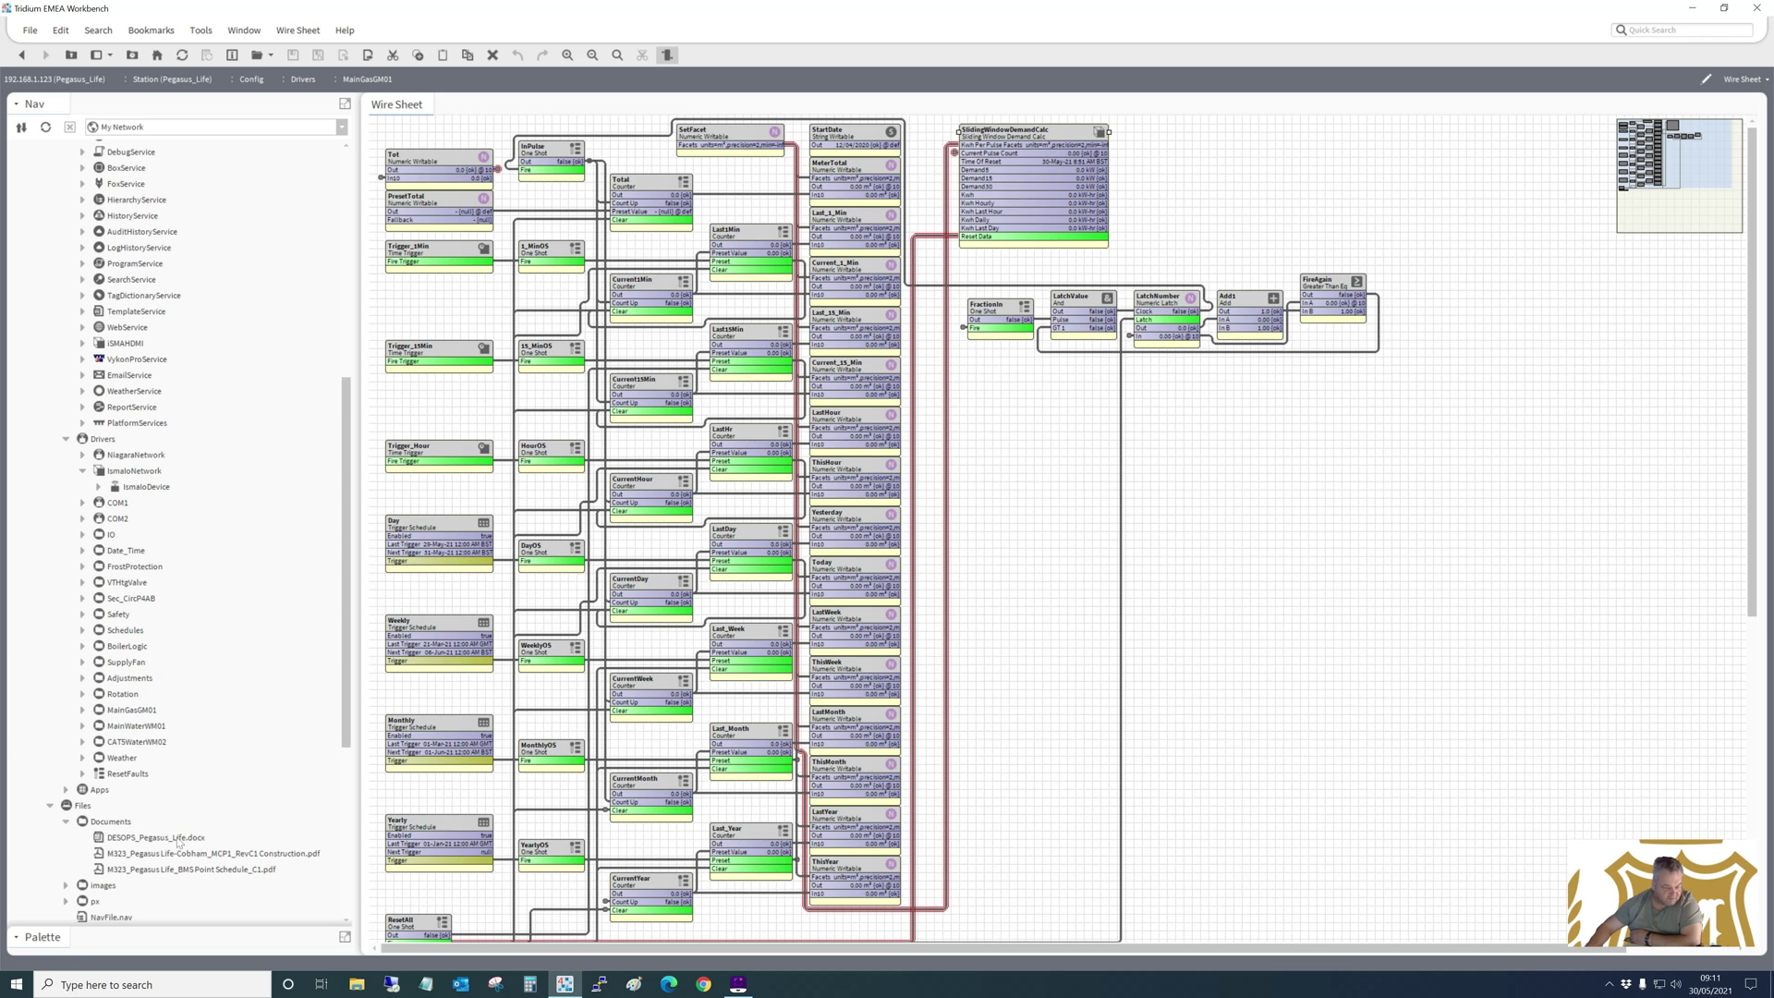
{"action": "left_click", "coordinate": [67, 822]}
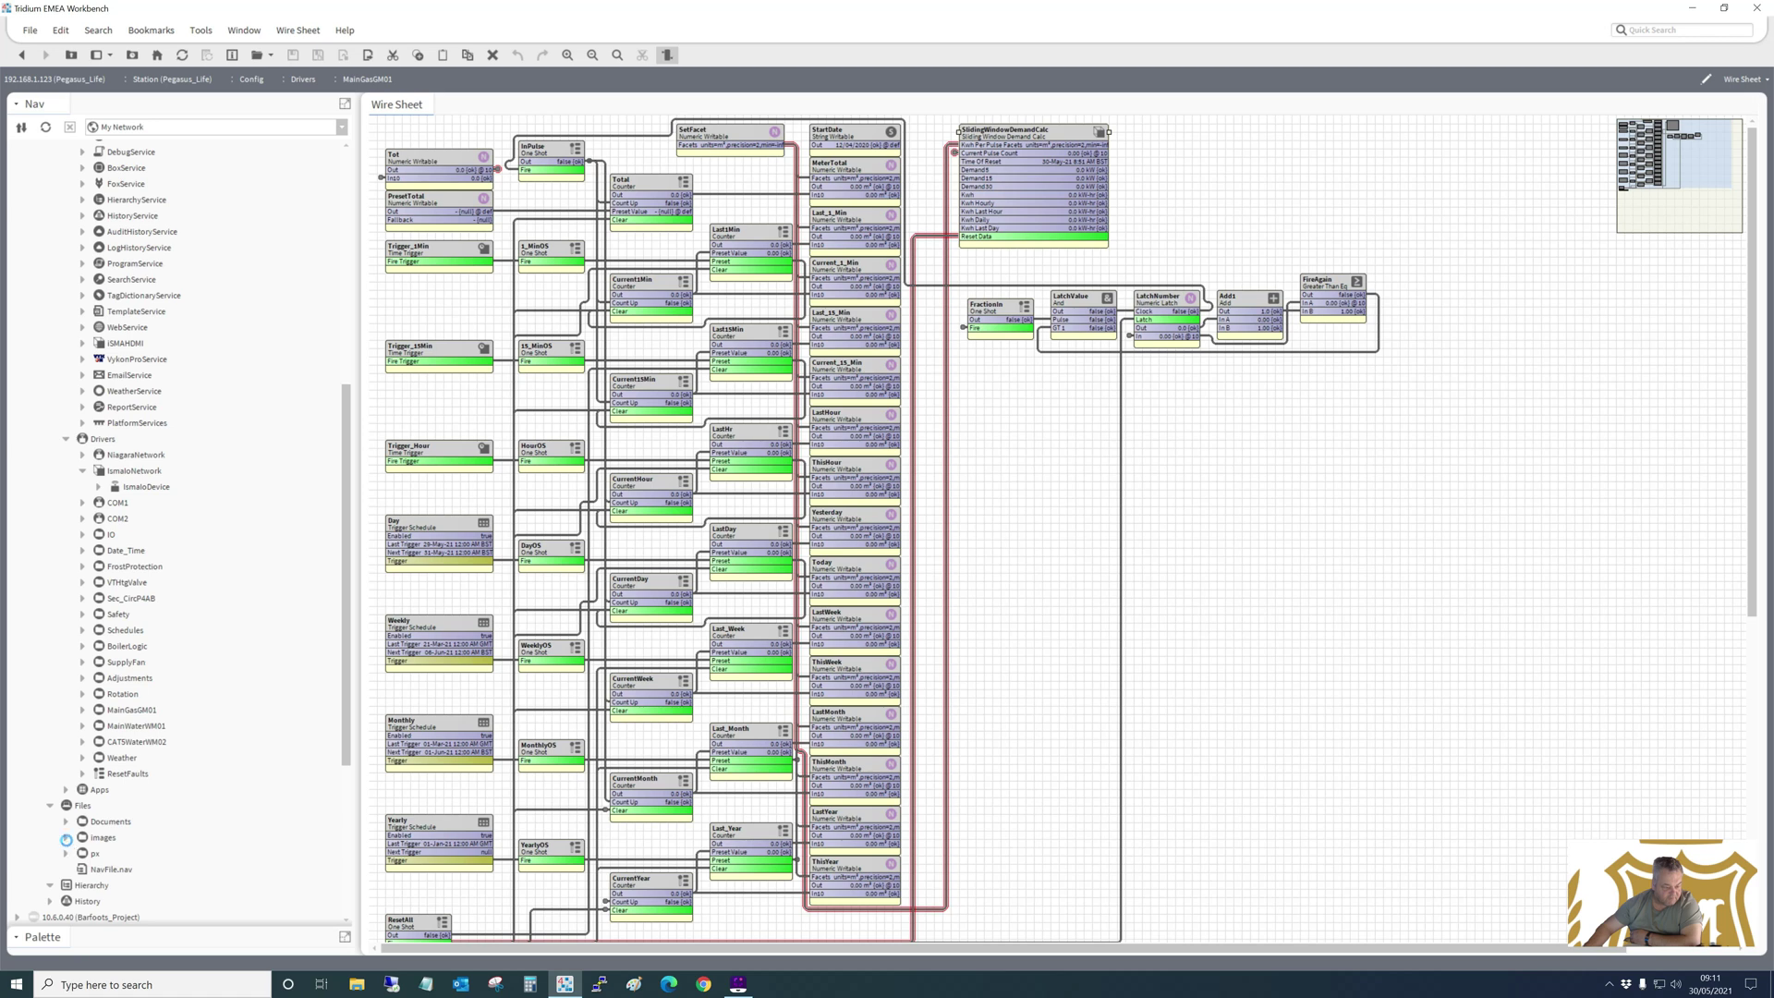
Expand the images and px folders under Files and look through the graphics and Px pages they contain.
{"action": "left_click", "coordinate": [66, 837]}
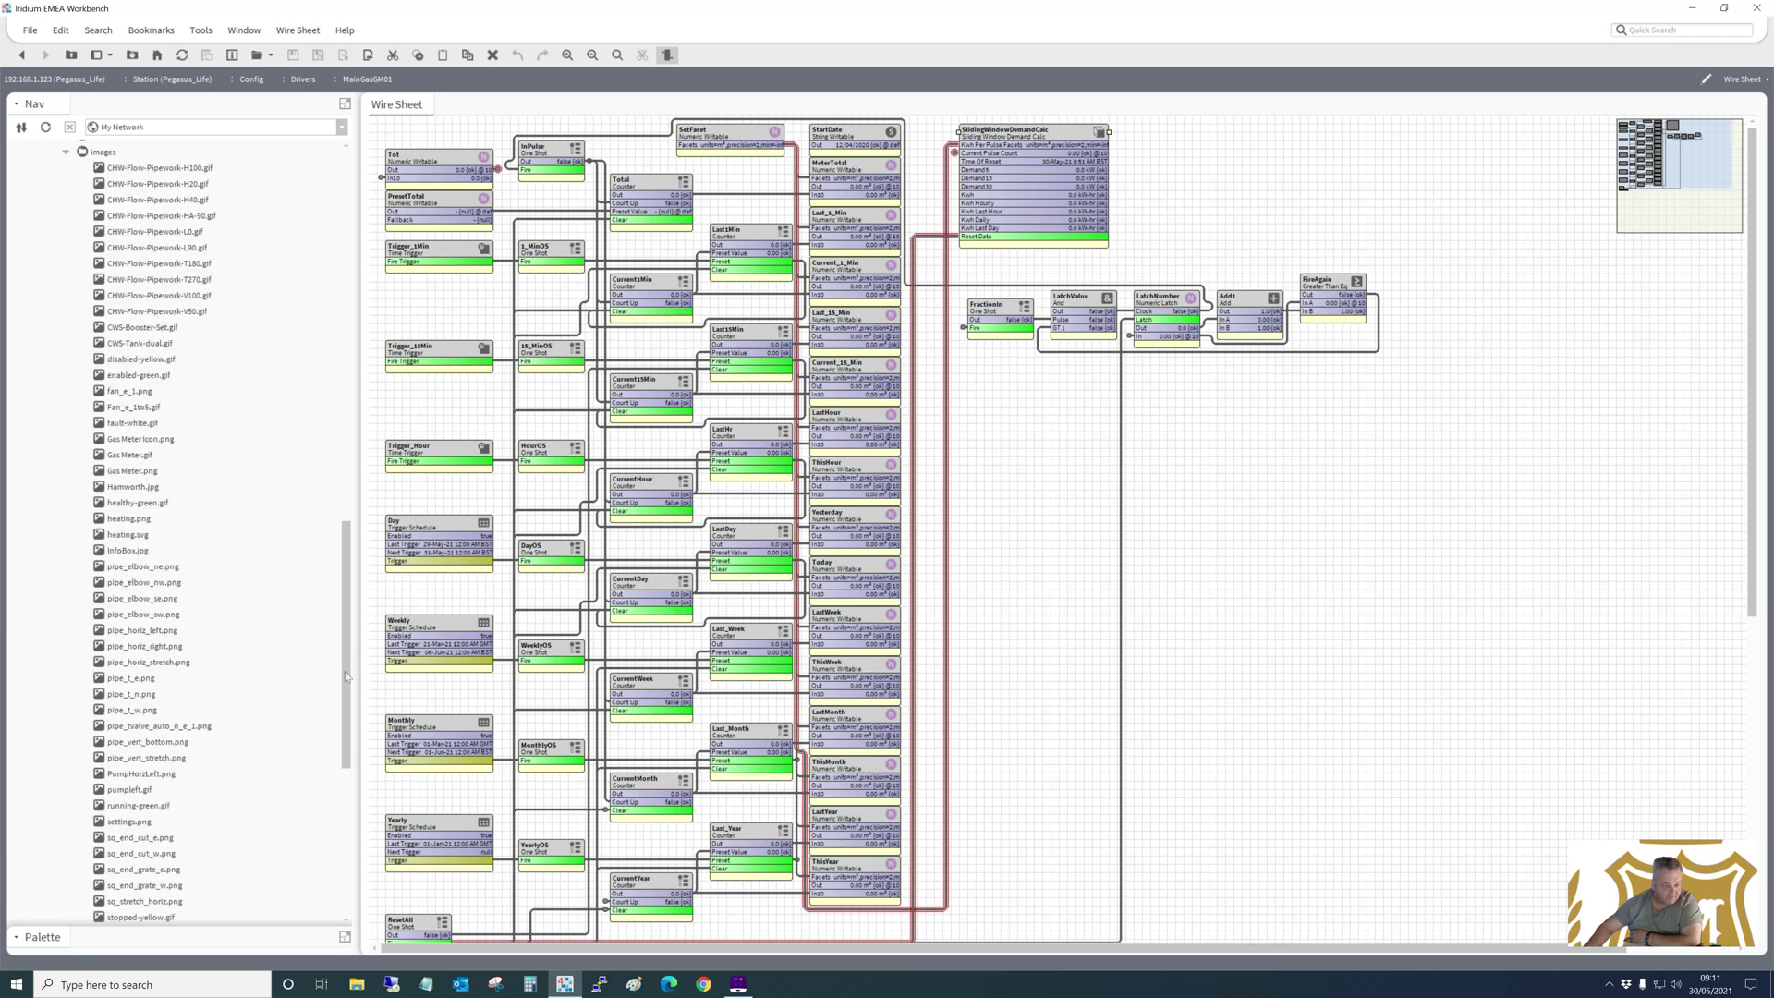
{"action": "scroll", "coordinate": [345, 676], "scroll_direction": "down", "scroll_amount": 6}
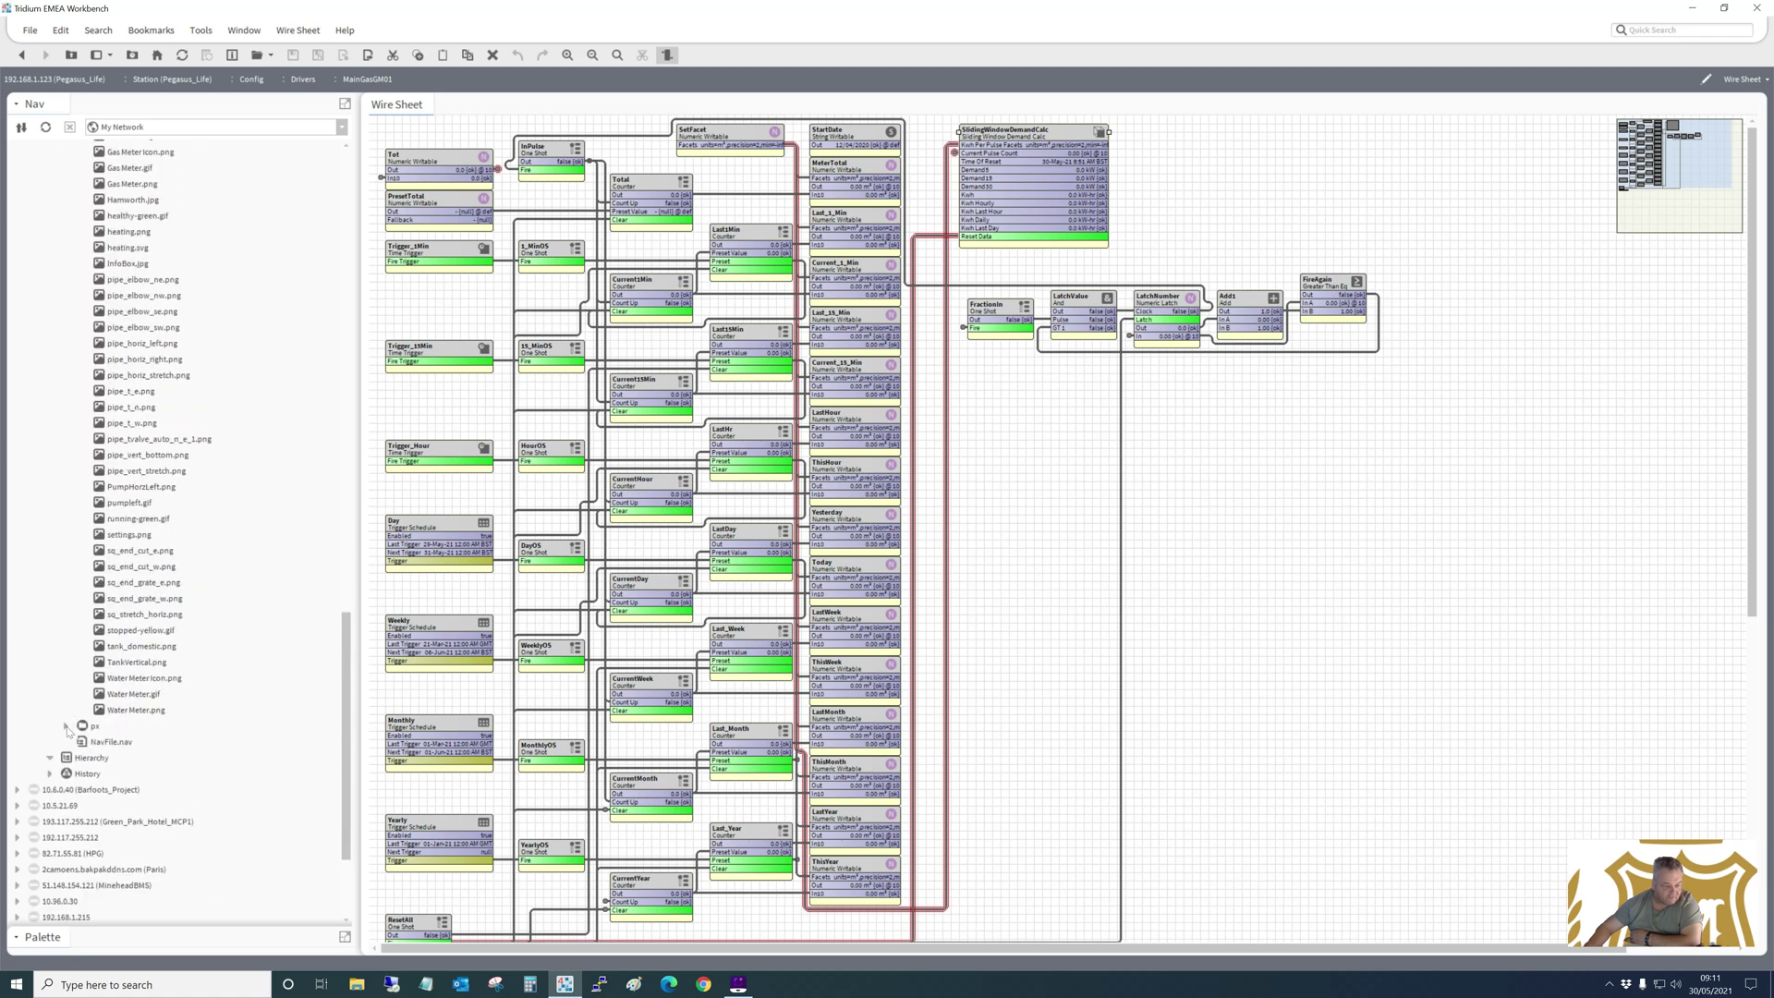
{"action": "left_click", "coordinate": [66, 727]}
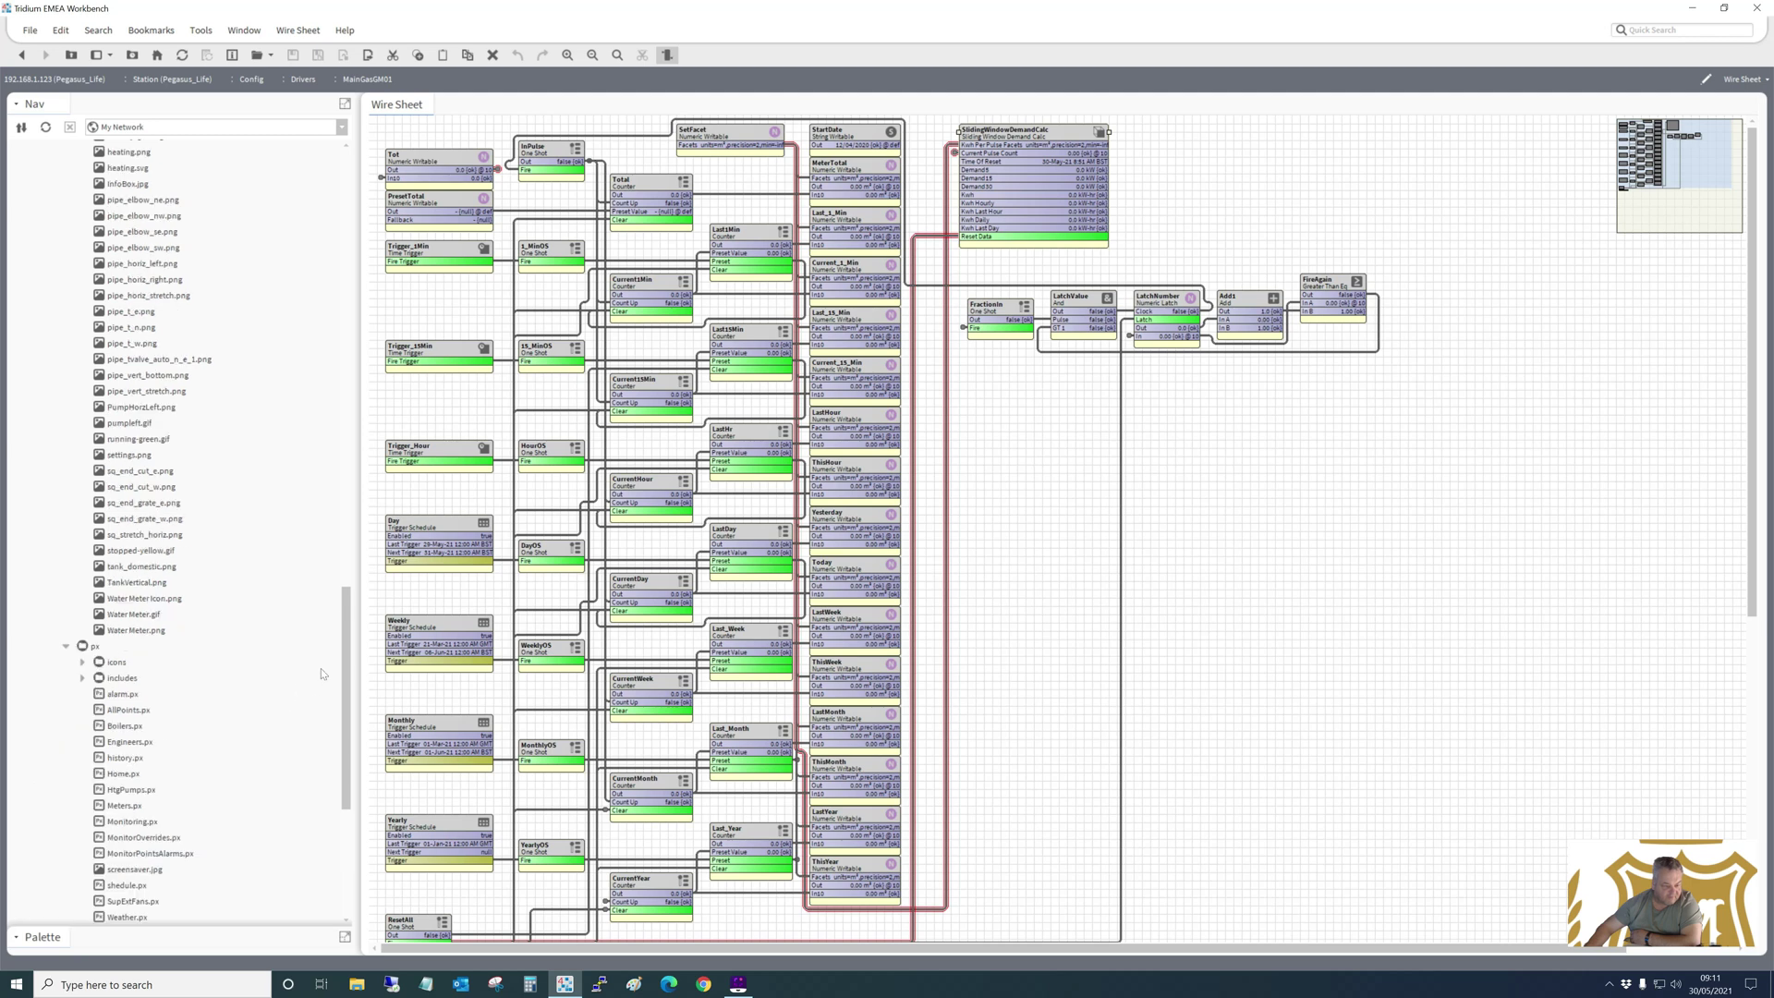
{"action": "left_click_drag", "start_coordinate": [347, 675], "coordinate": [349, 683]}
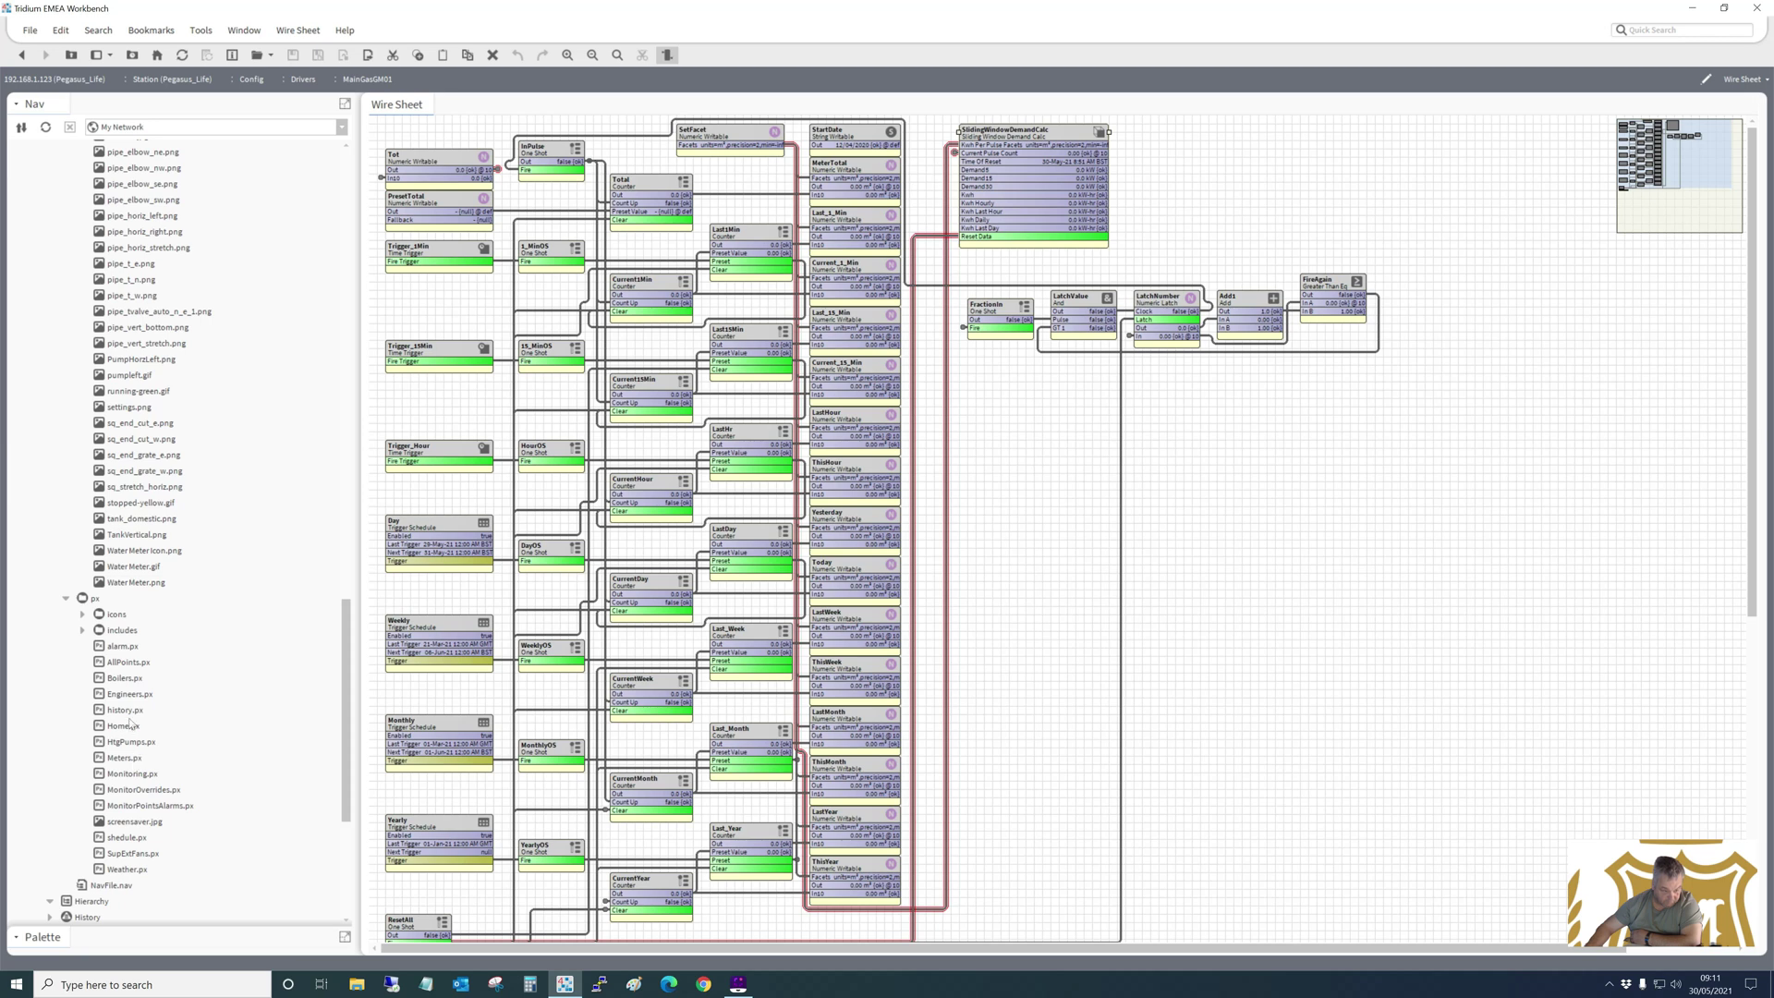
Open NavFile.nav in the Nav File Editor and select the Home entry to check its target ord.
{"action": "left_click", "coordinate": [111, 887]}
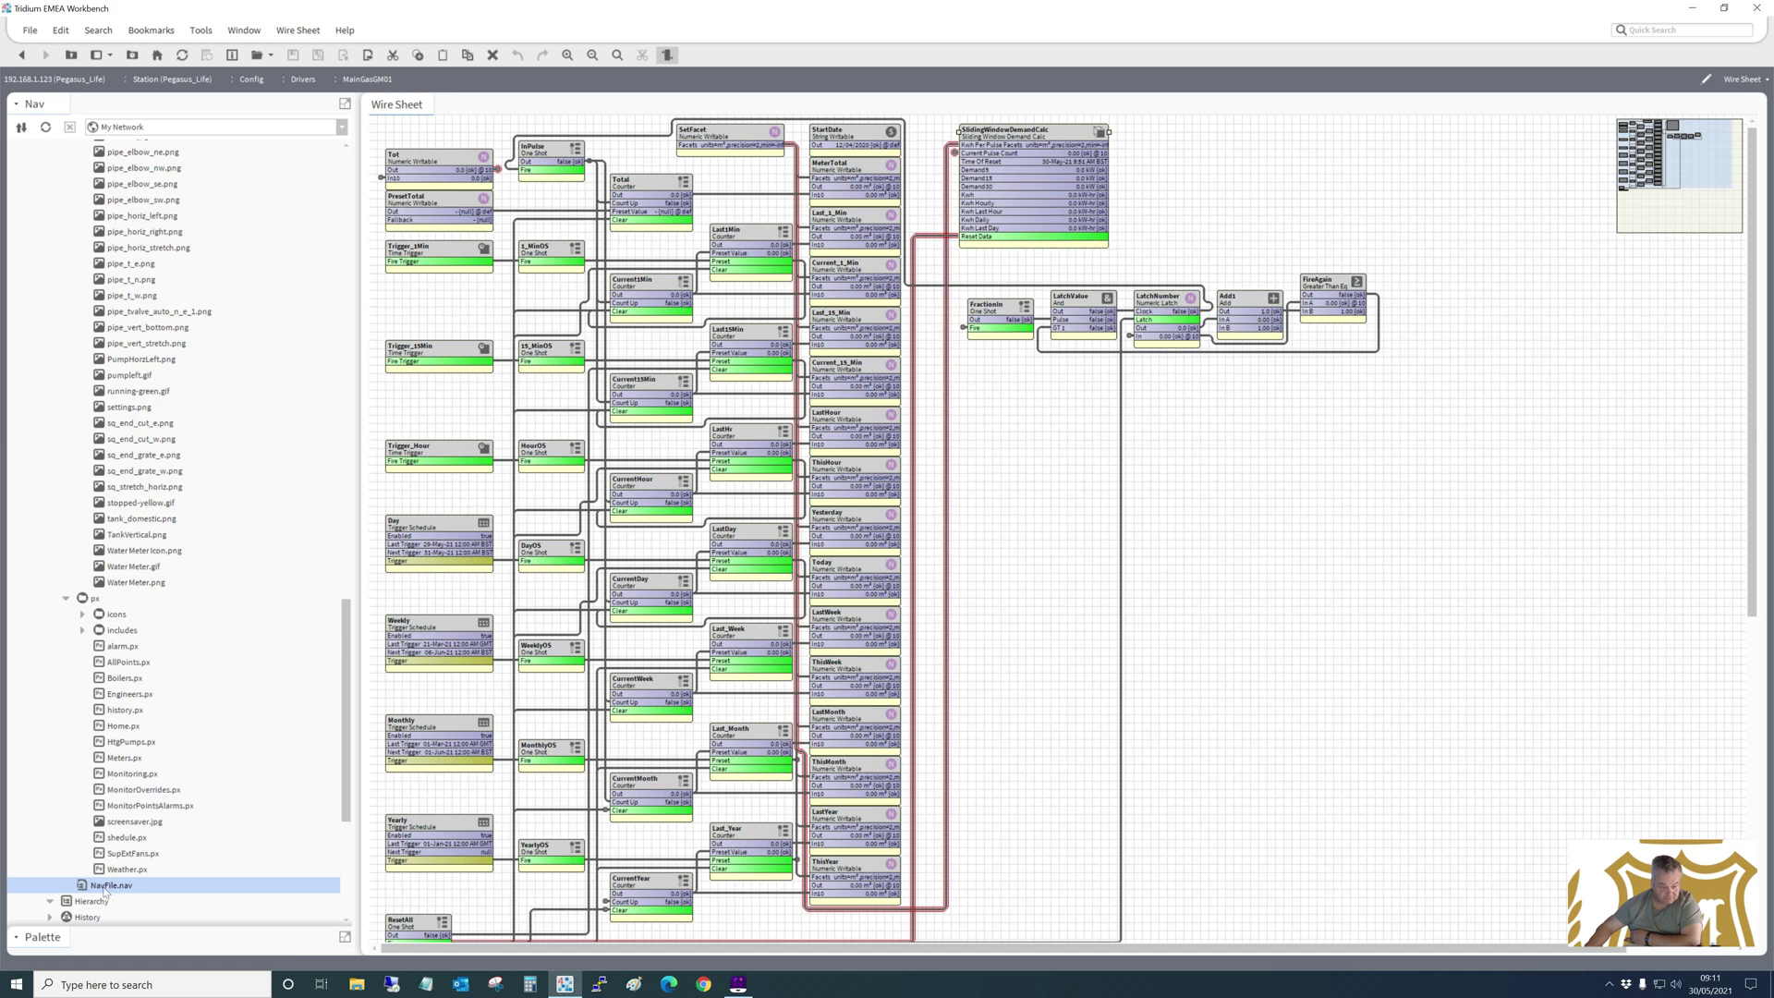
{"action": "double_click", "coordinate": [105, 887]}
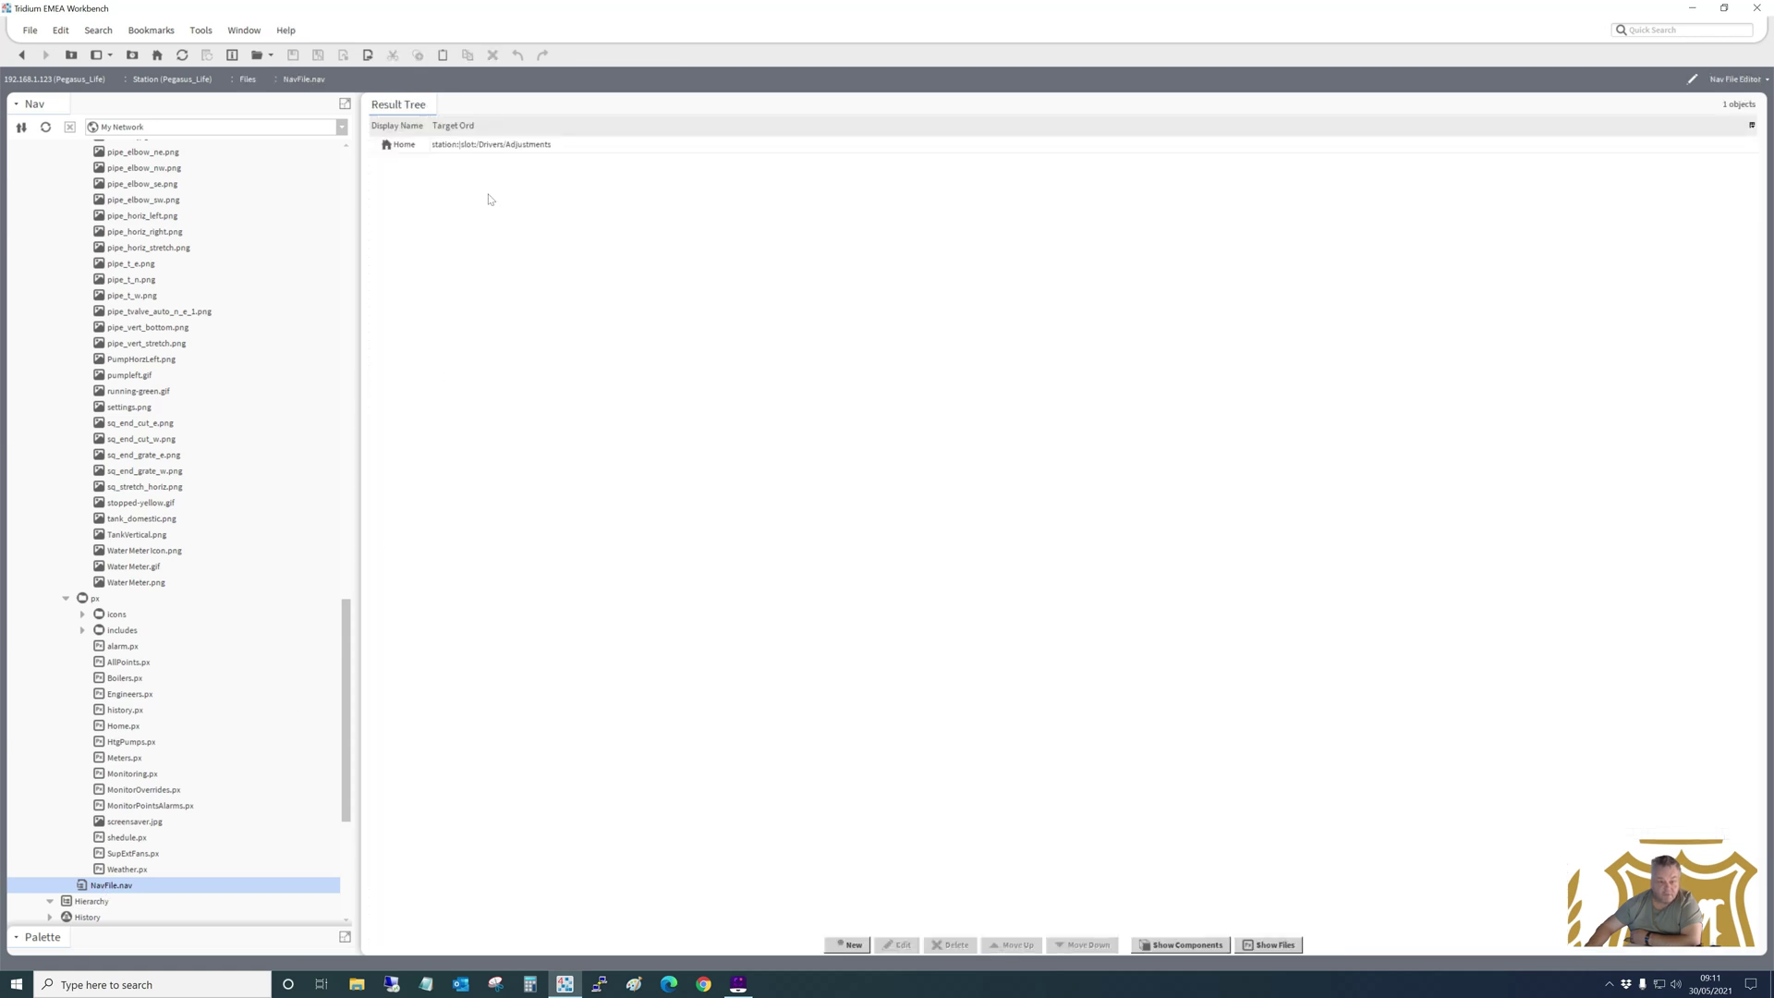
{"action": "left_click", "coordinate": [490, 146]}
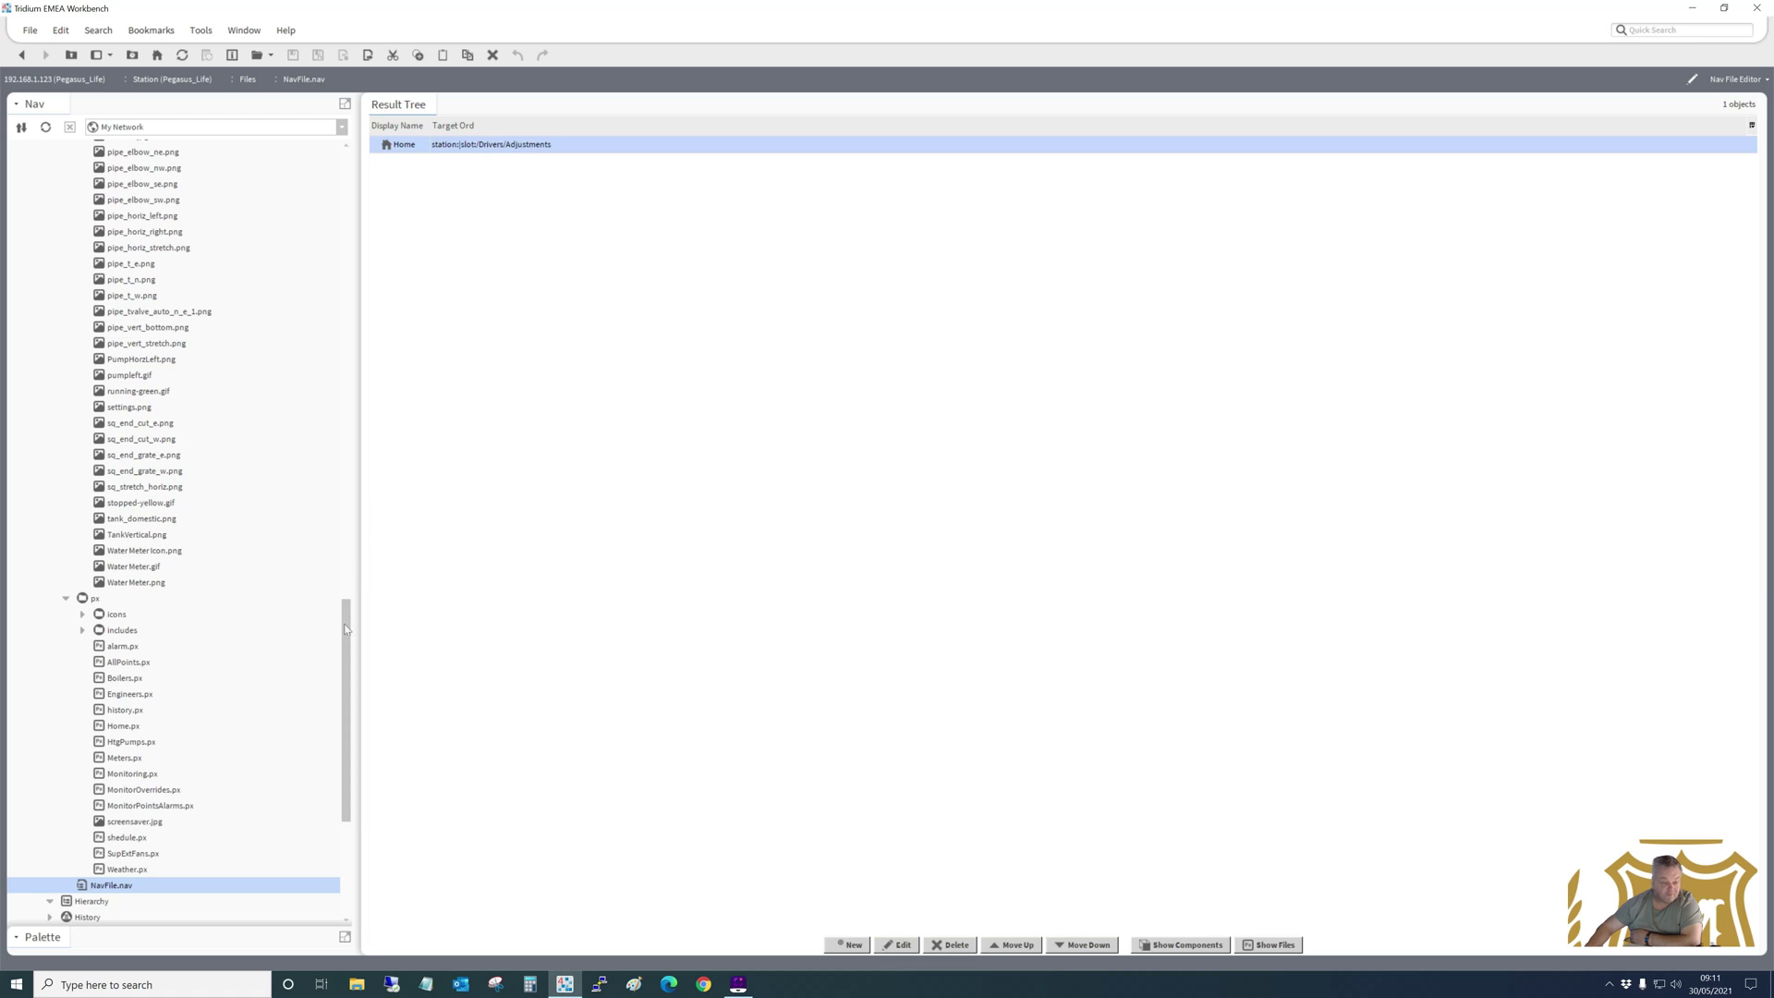
Open the Home graphics view of the Adjustments folder under Drivers.
{"action": "left_click_drag", "start_coordinate": [348, 631], "coordinate": [345, 433]}
{"action": "left_click_drag", "start_coordinate": [342, 409], "coordinate": [340, 391]}
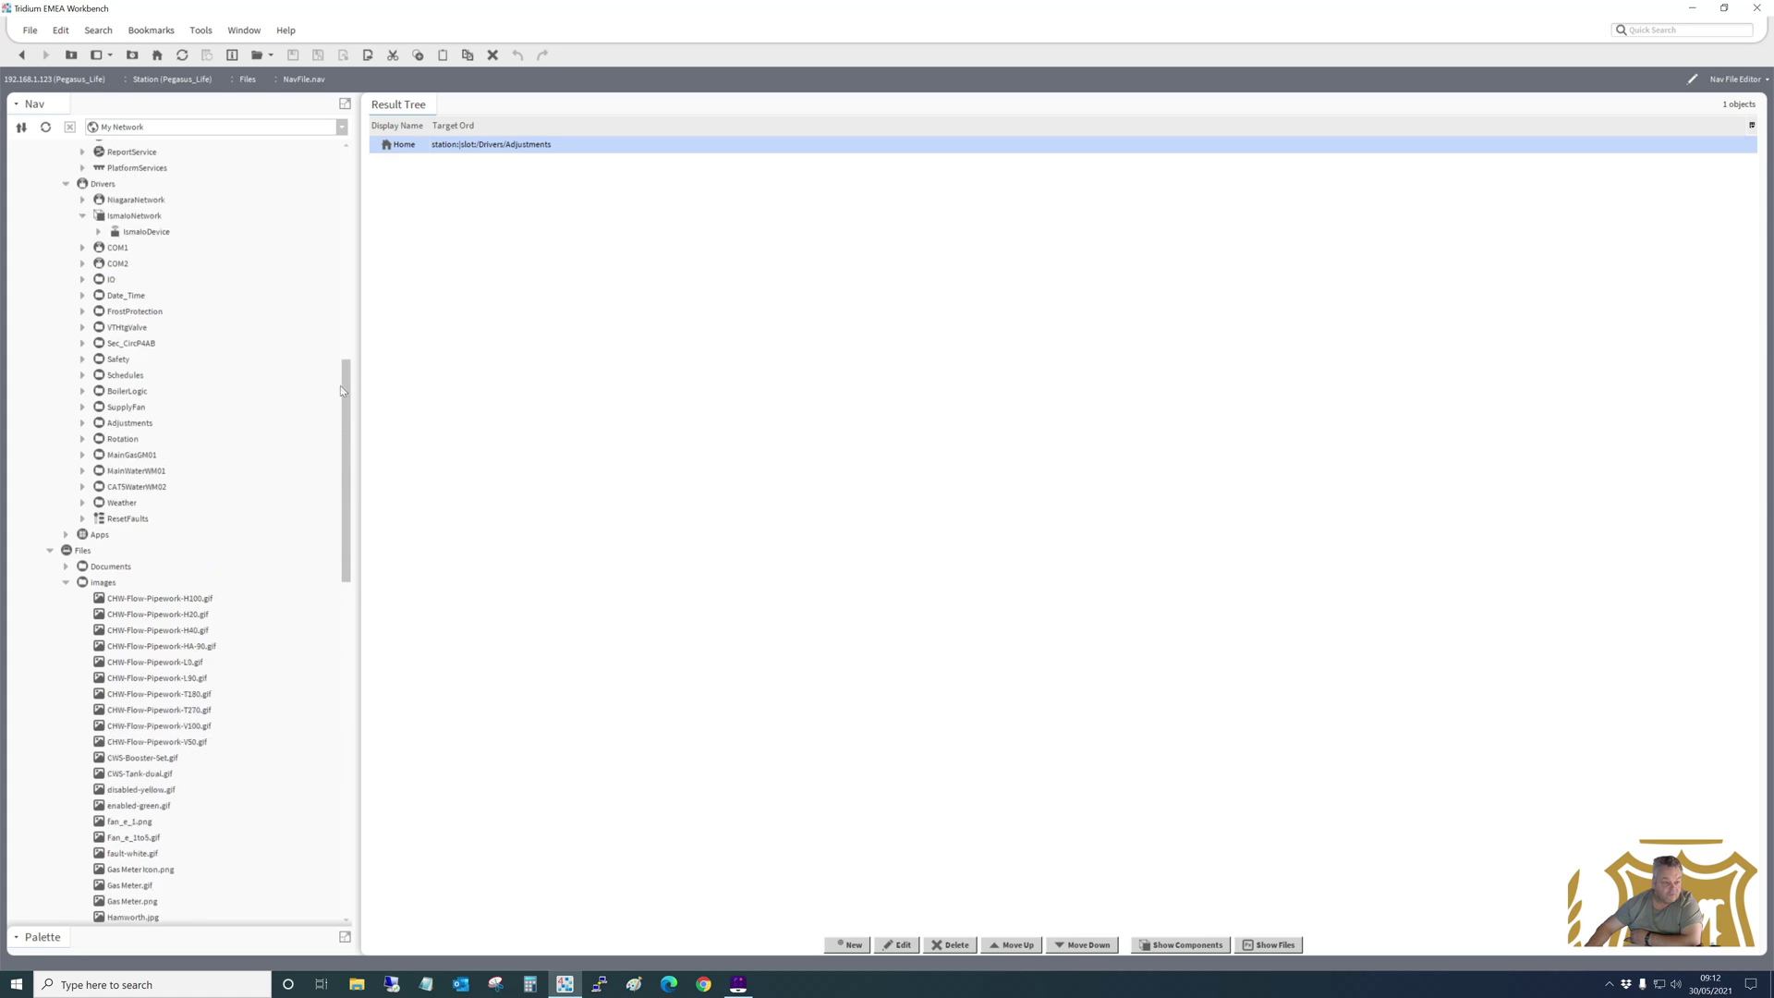
{"action": "double_click", "coordinate": [141, 424]}
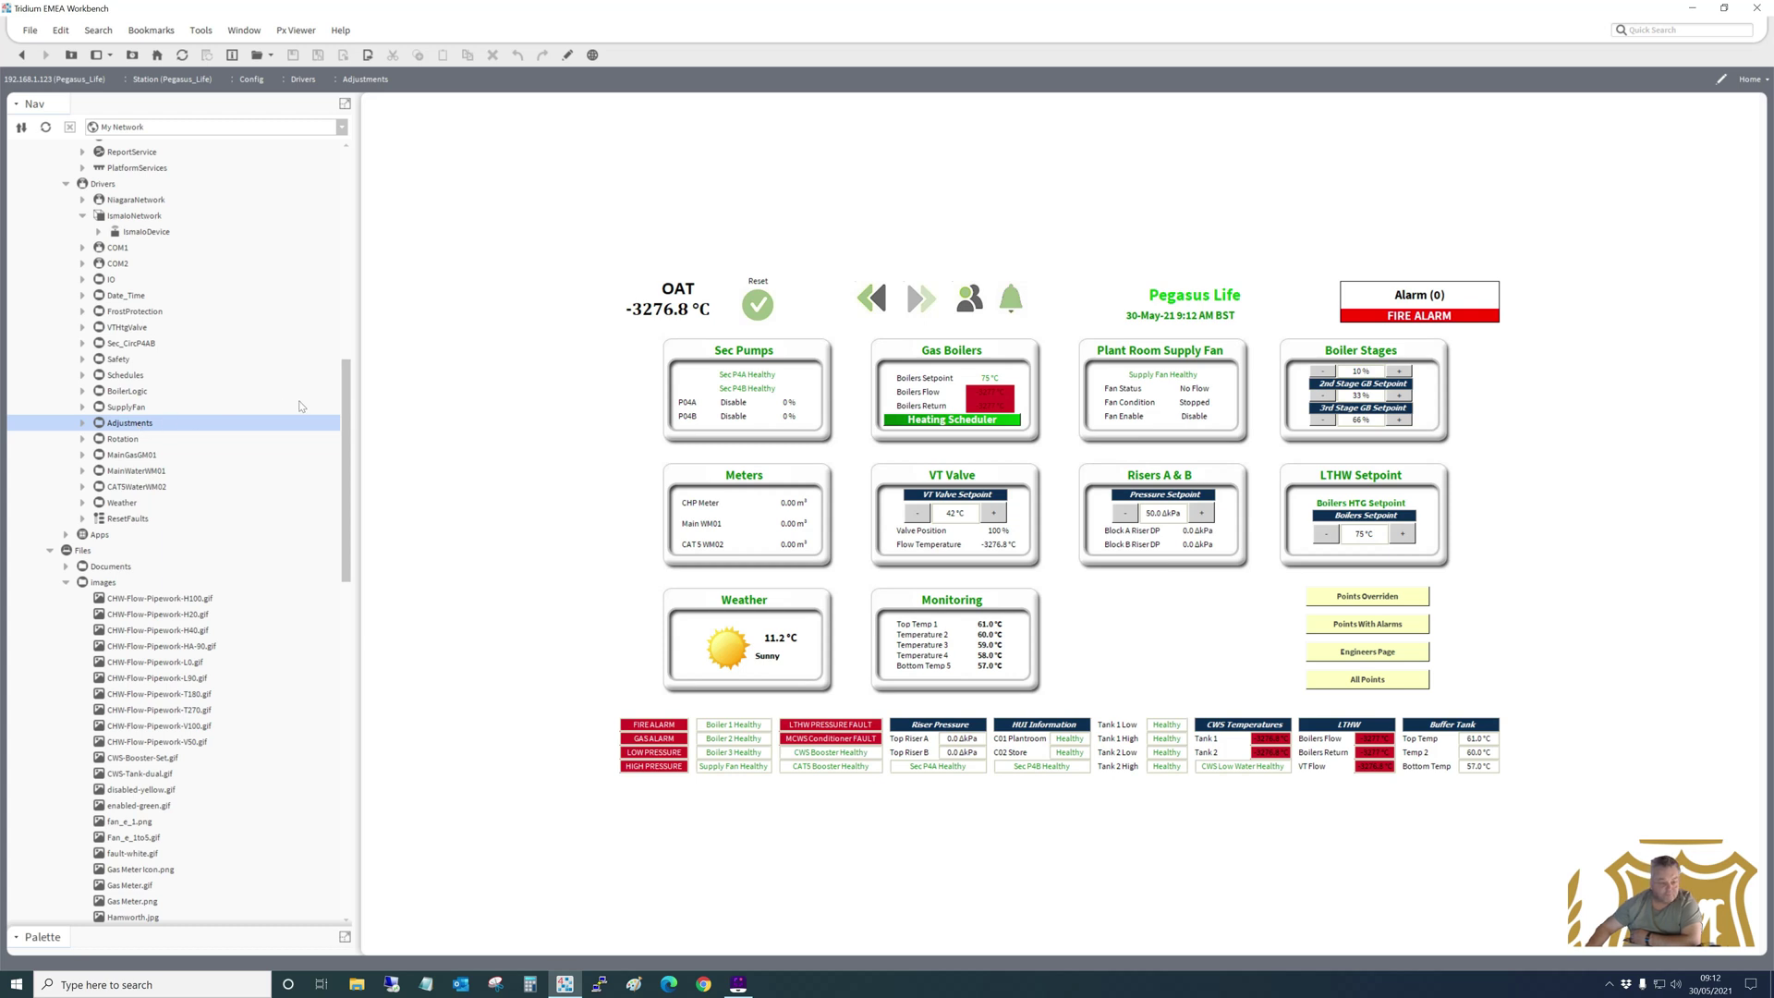
Expand UserService under Services and open the AX Property Sheet of the account named user.
{"action": "left_click_drag", "start_coordinate": [345, 404], "coordinate": [352, 285]}
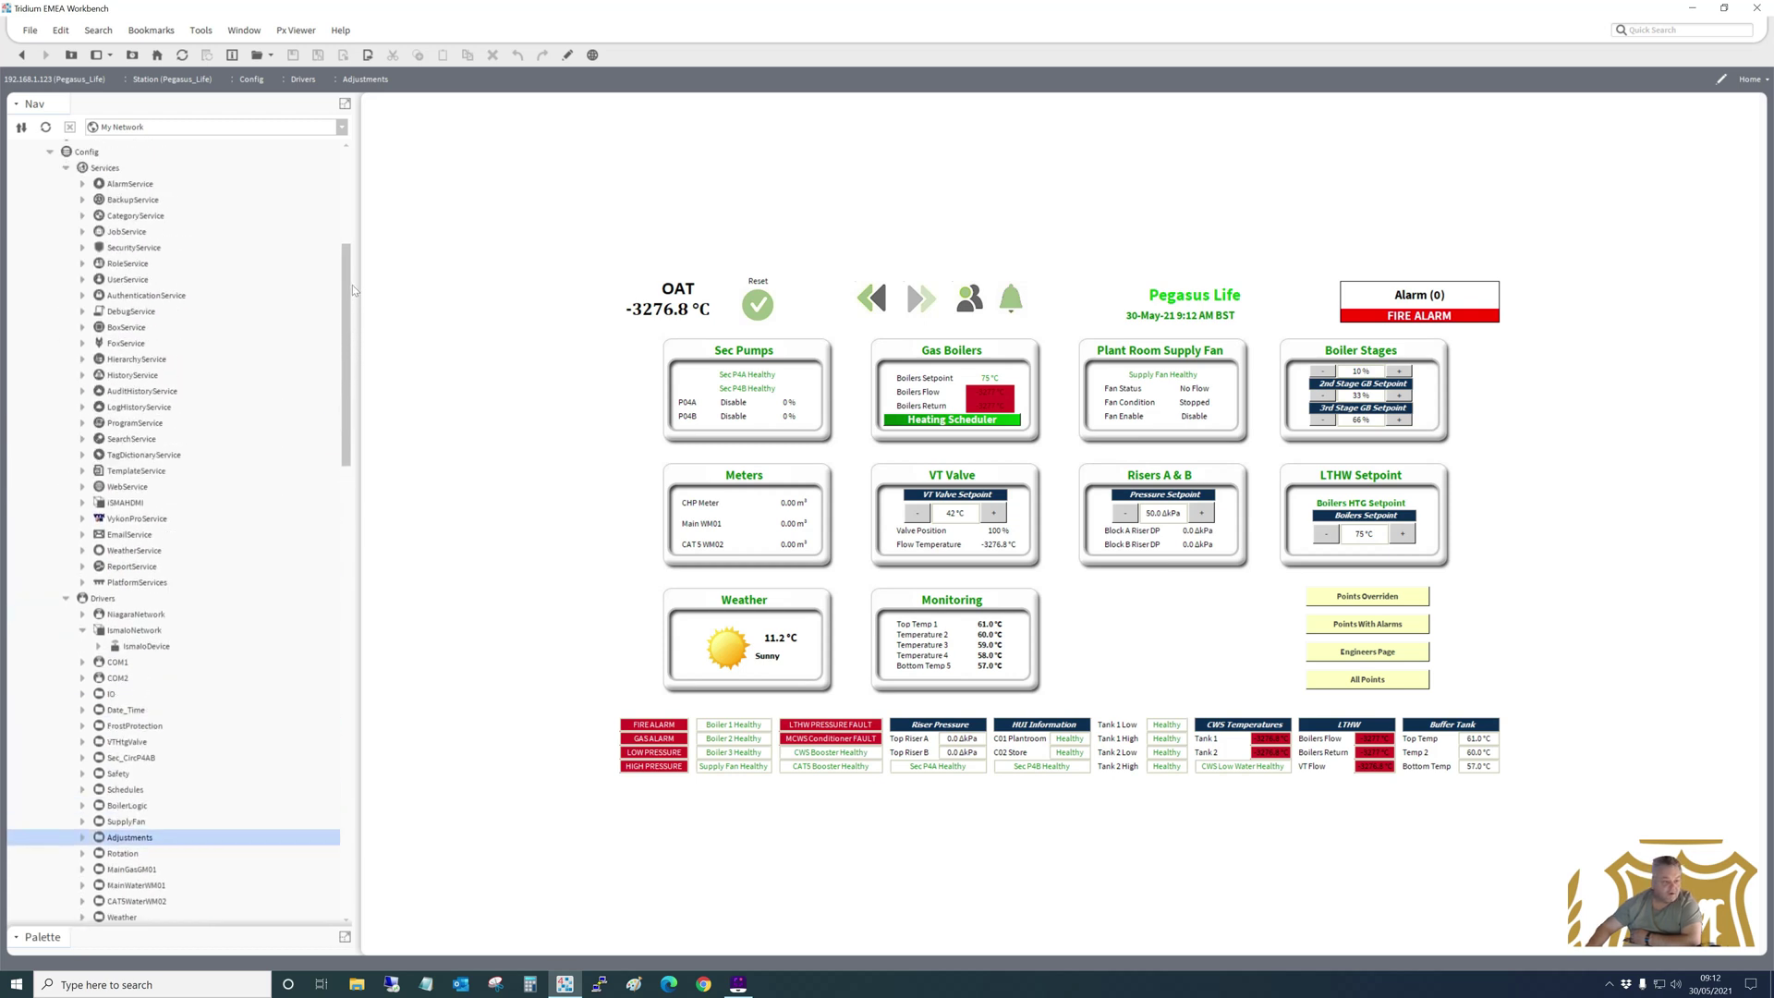
{"action": "left_click", "coordinate": [83, 280]}
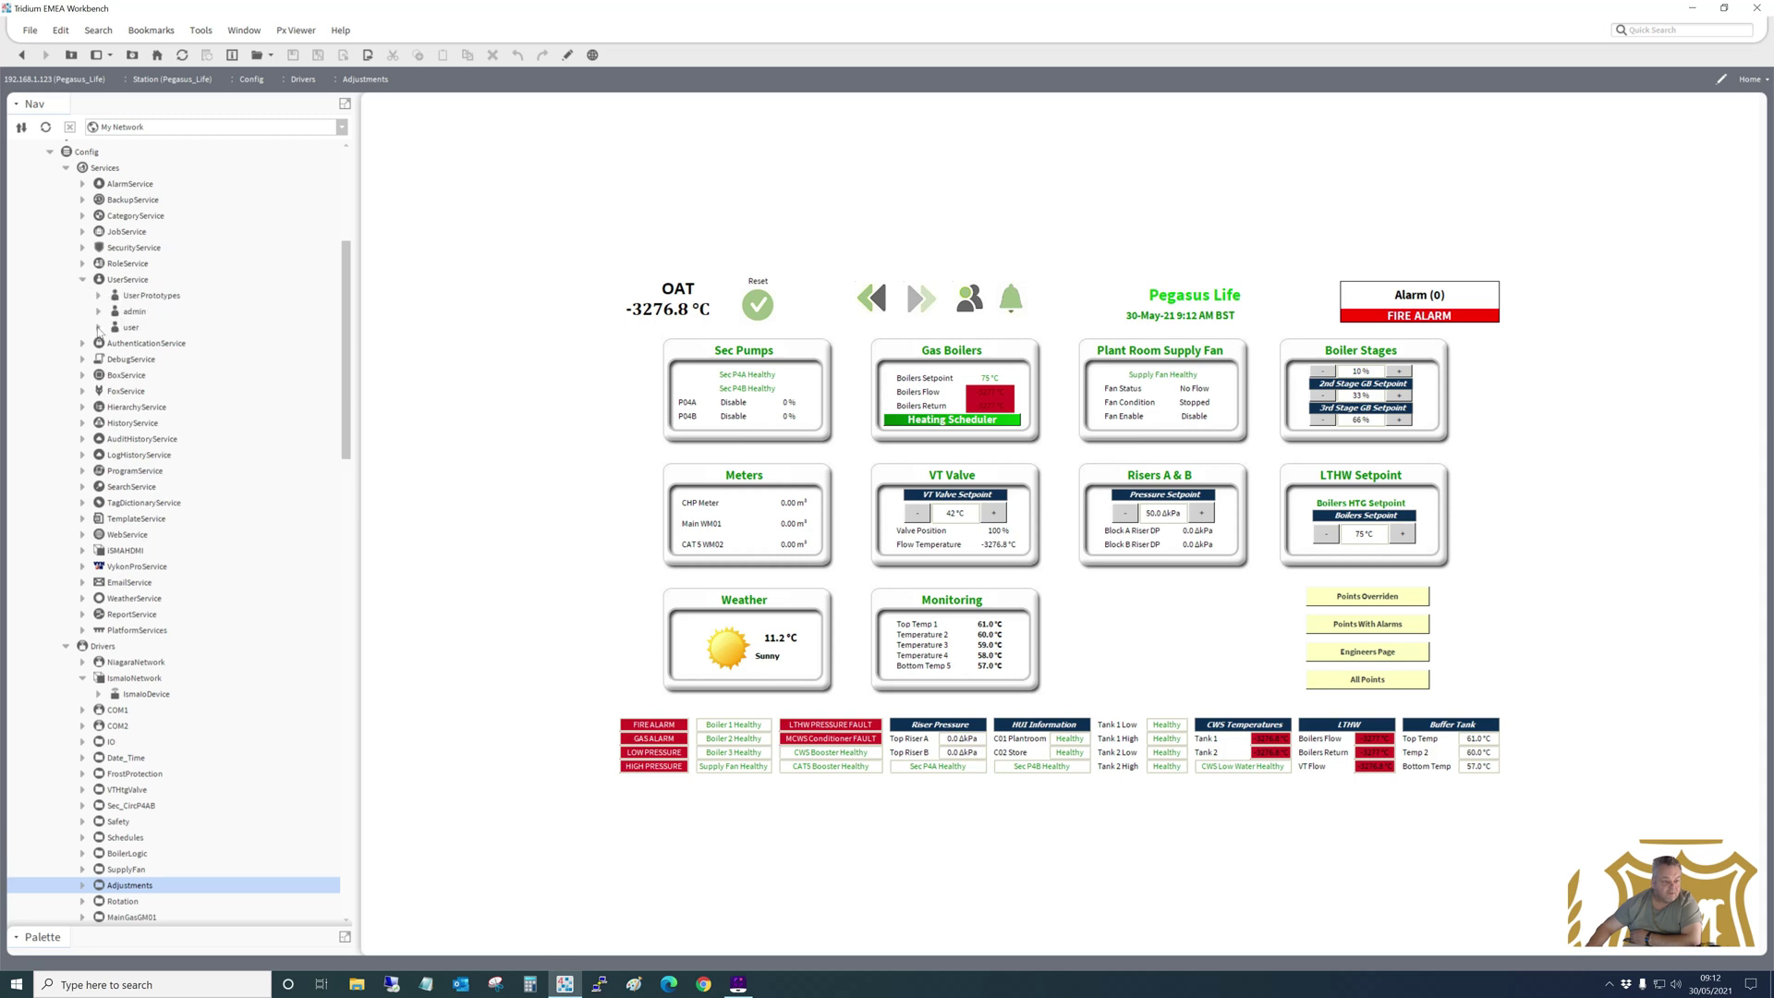
{"action": "left_click", "coordinate": [98, 328]}
{"action": "left_click", "coordinate": [130, 330]}
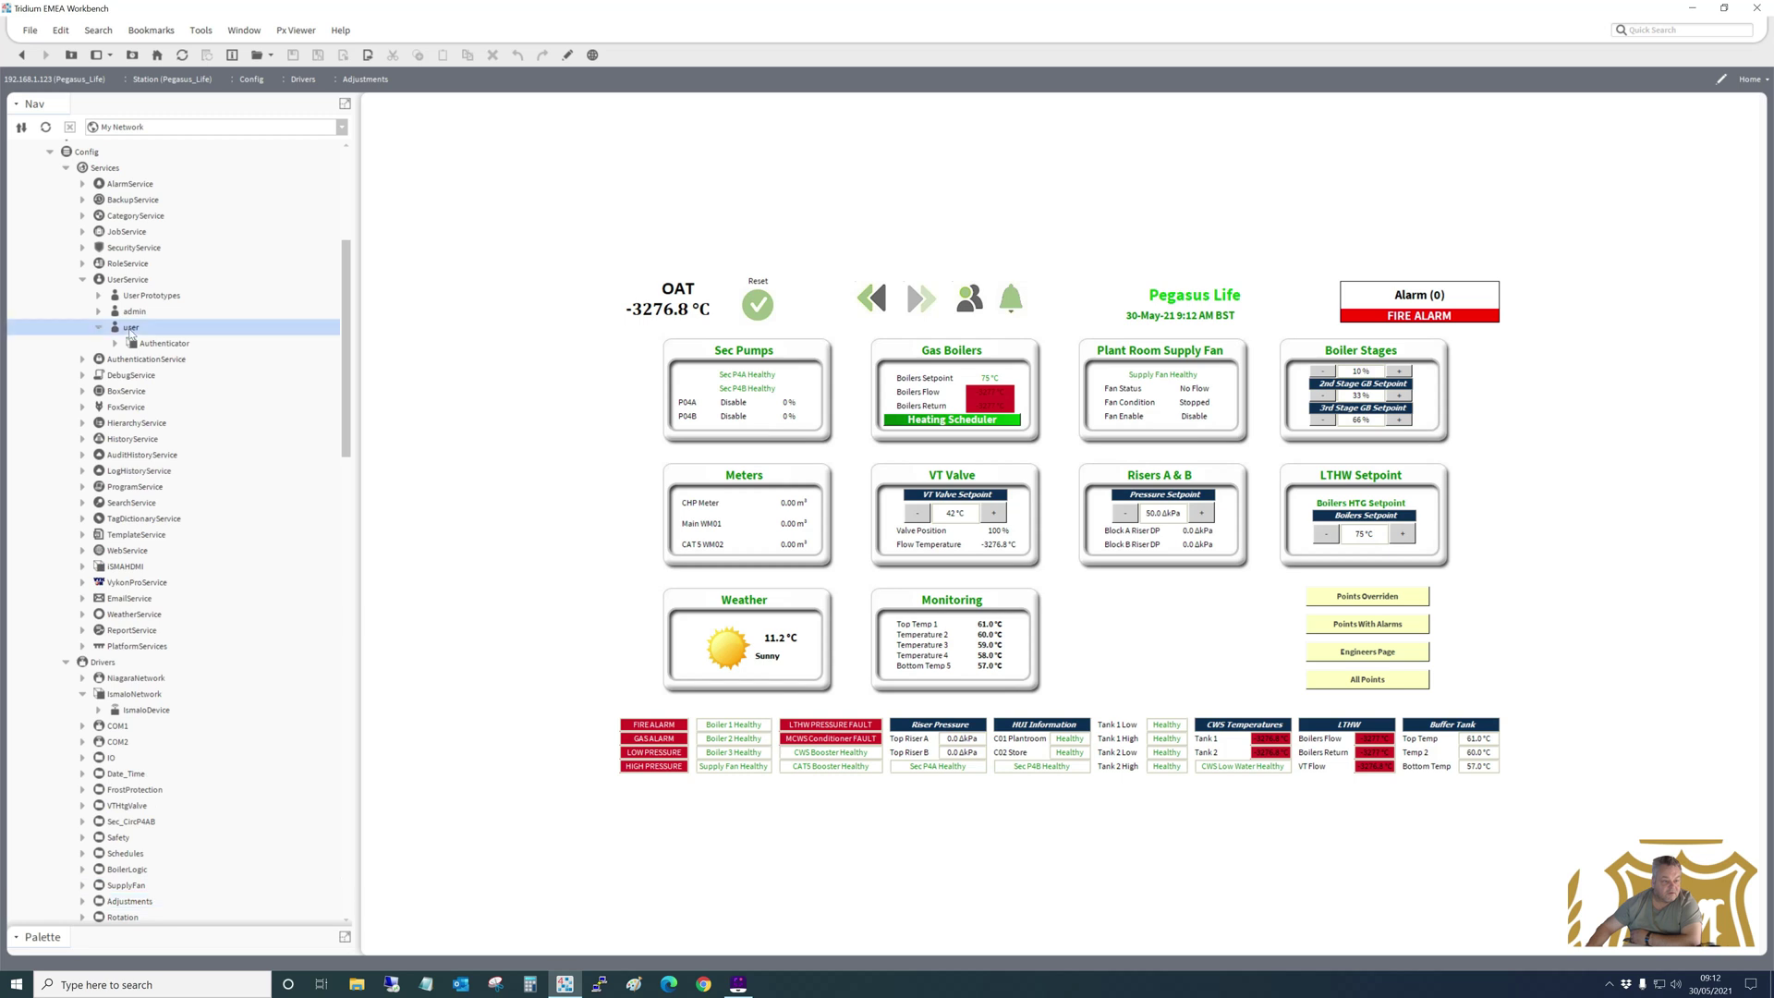
{"action": "right_click", "coordinate": [130, 331]}
{"action": "mouse_move", "coordinate": [168, 340]}
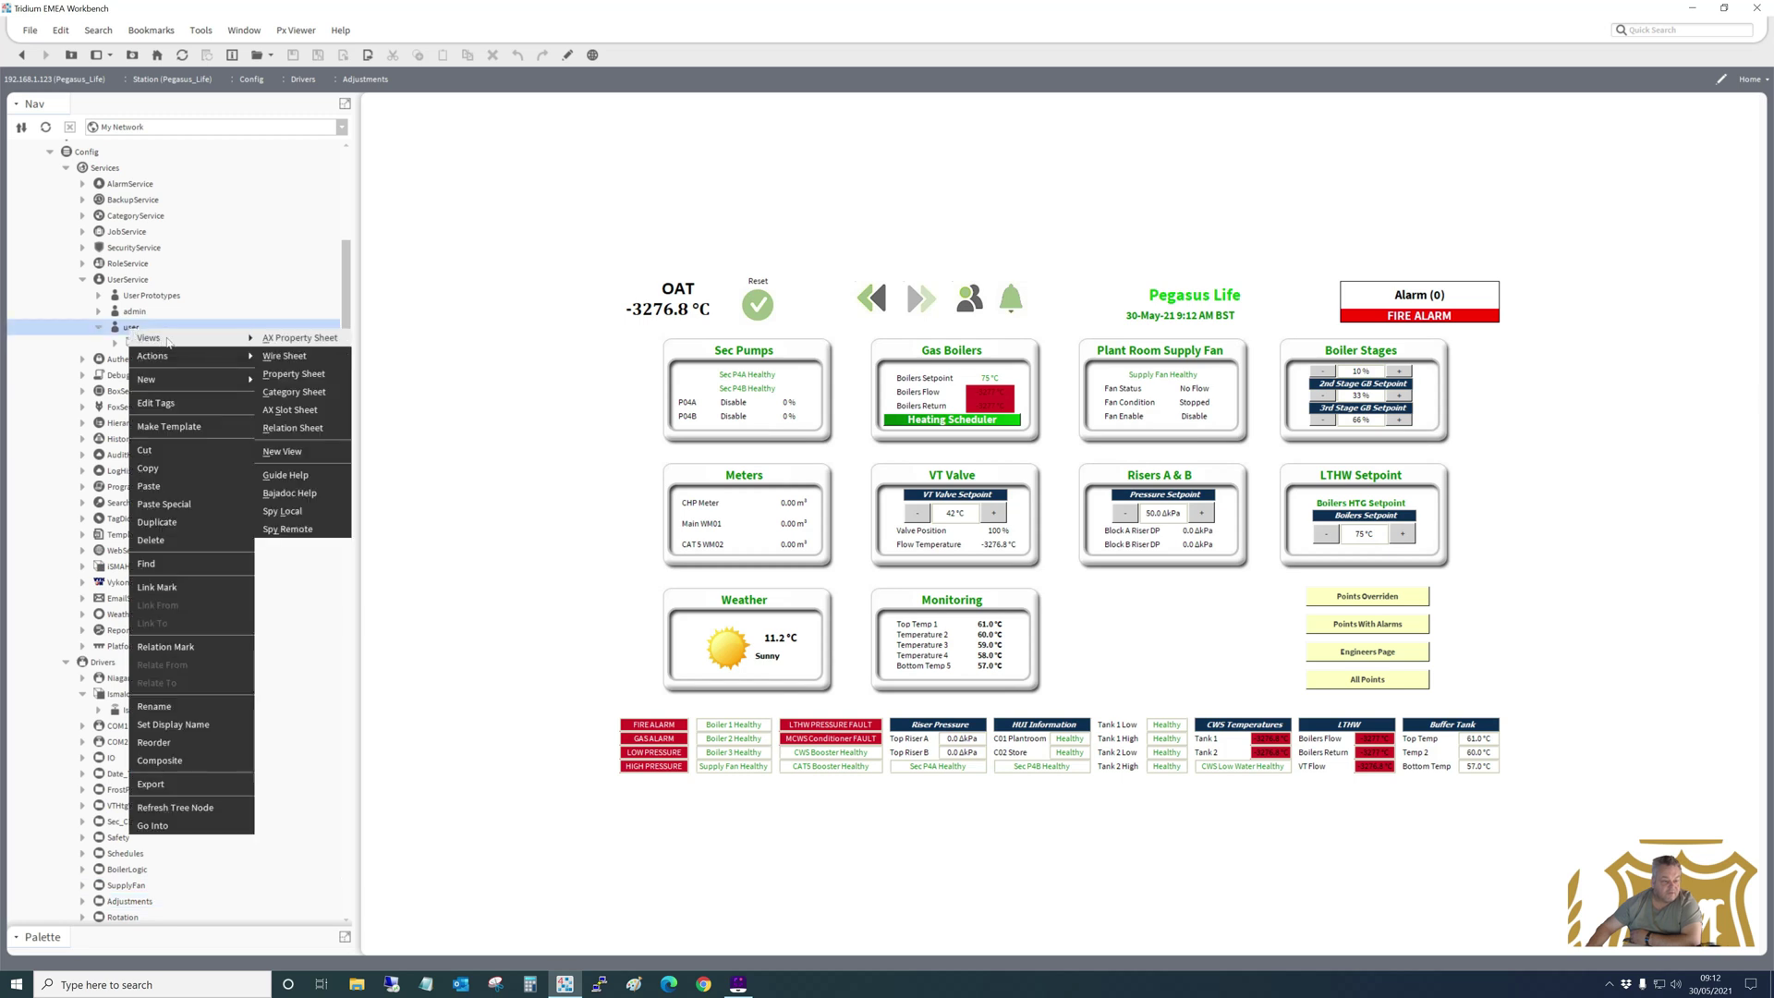
{"action": "left_click", "coordinate": [297, 340]}
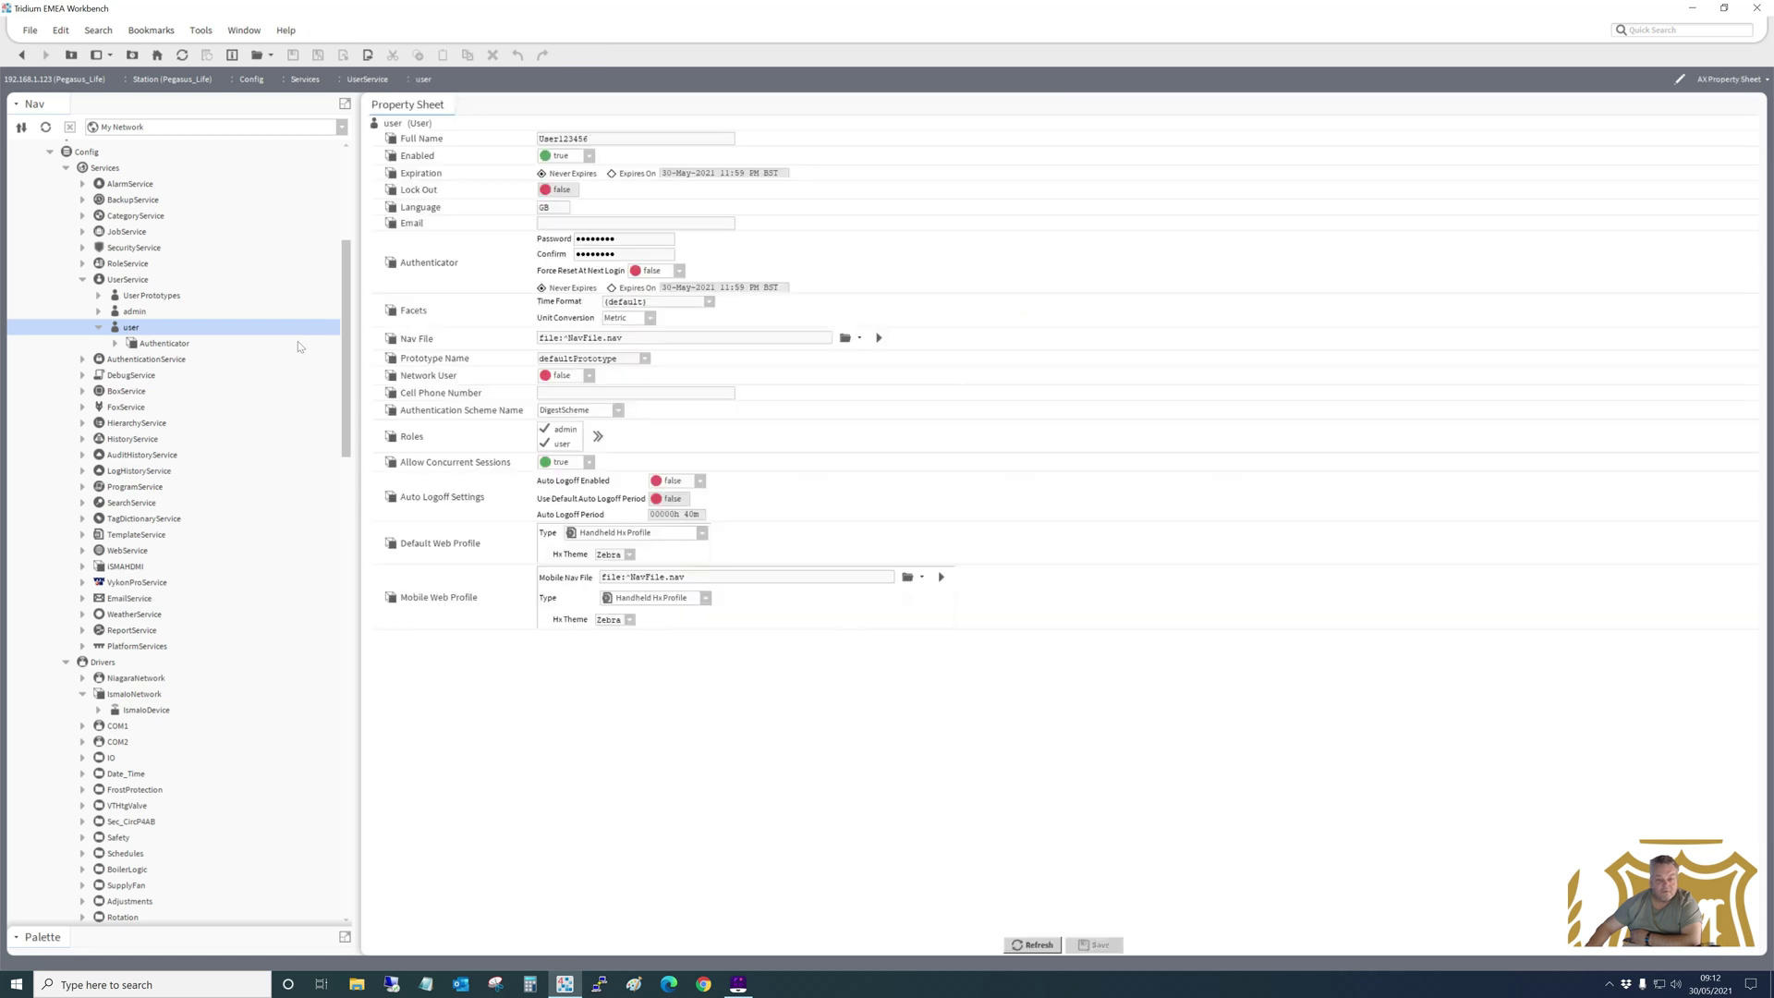
Review the user account's Full Name, Authenticator password and confirmation, and Nav File fields without editing them.
{"action": "double_click", "coordinate": [588, 142]}
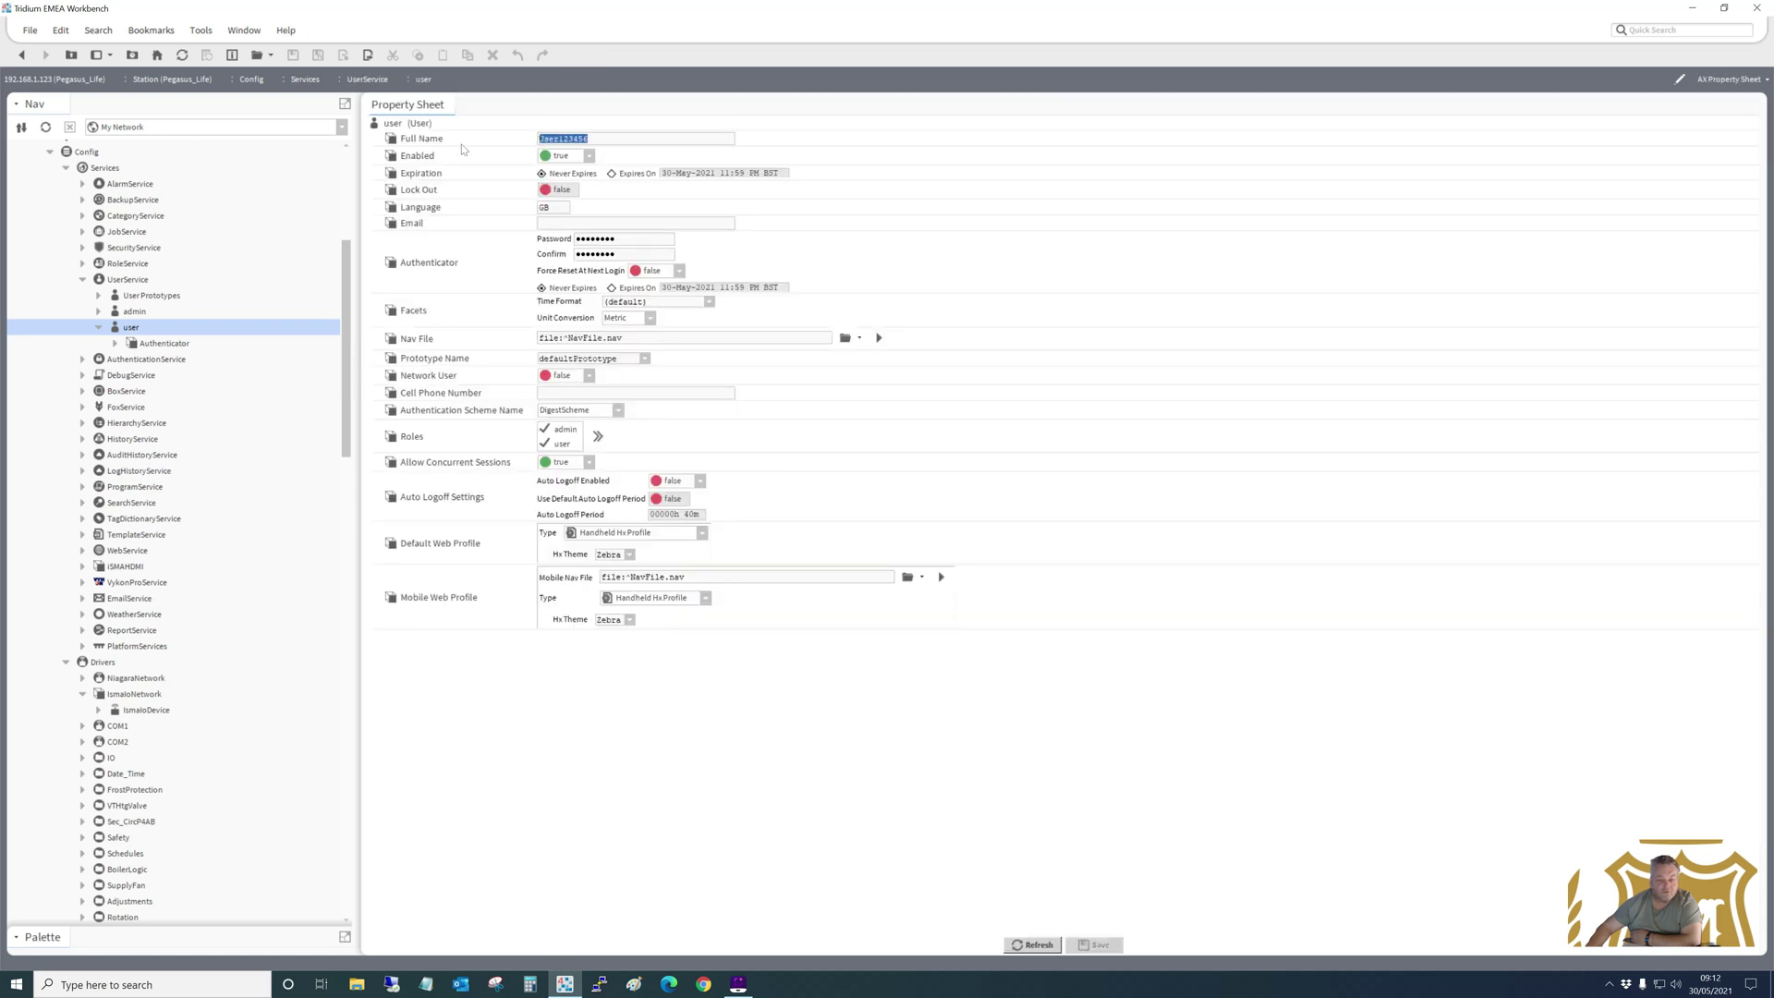
{"action": "left_click", "coordinate": [611, 143]}
{"action": "key", "text": "ctrl+a"}
{"action": "left_click", "coordinate": [601, 238]}
{"action": "left_click", "coordinate": [601, 253]}
{"action": "key", "text": "shift+Tab"}
{"action": "left_click", "coordinate": [550, 138]}
{"action": "left_click", "coordinate": [568, 338]}
Open the RoleService role manager and start one new role named User.
{"action": "left_click", "coordinate": [82, 265]}
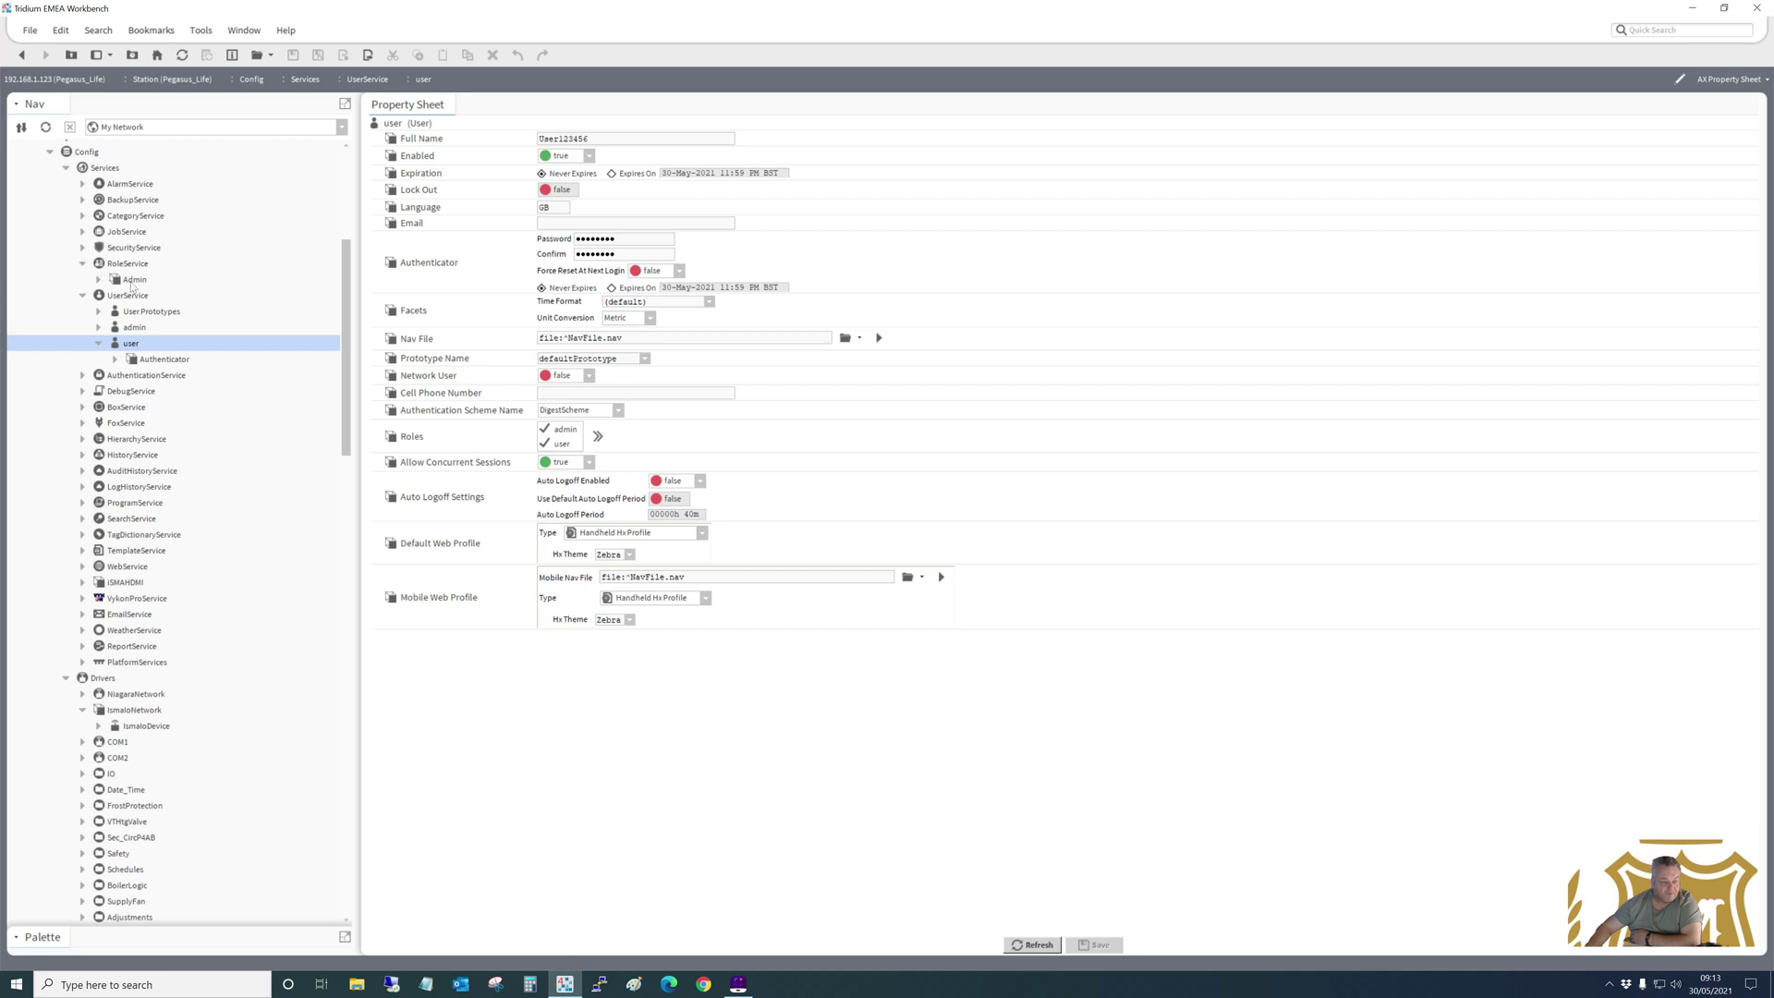
{"action": "double_click", "coordinate": [129, 265]}
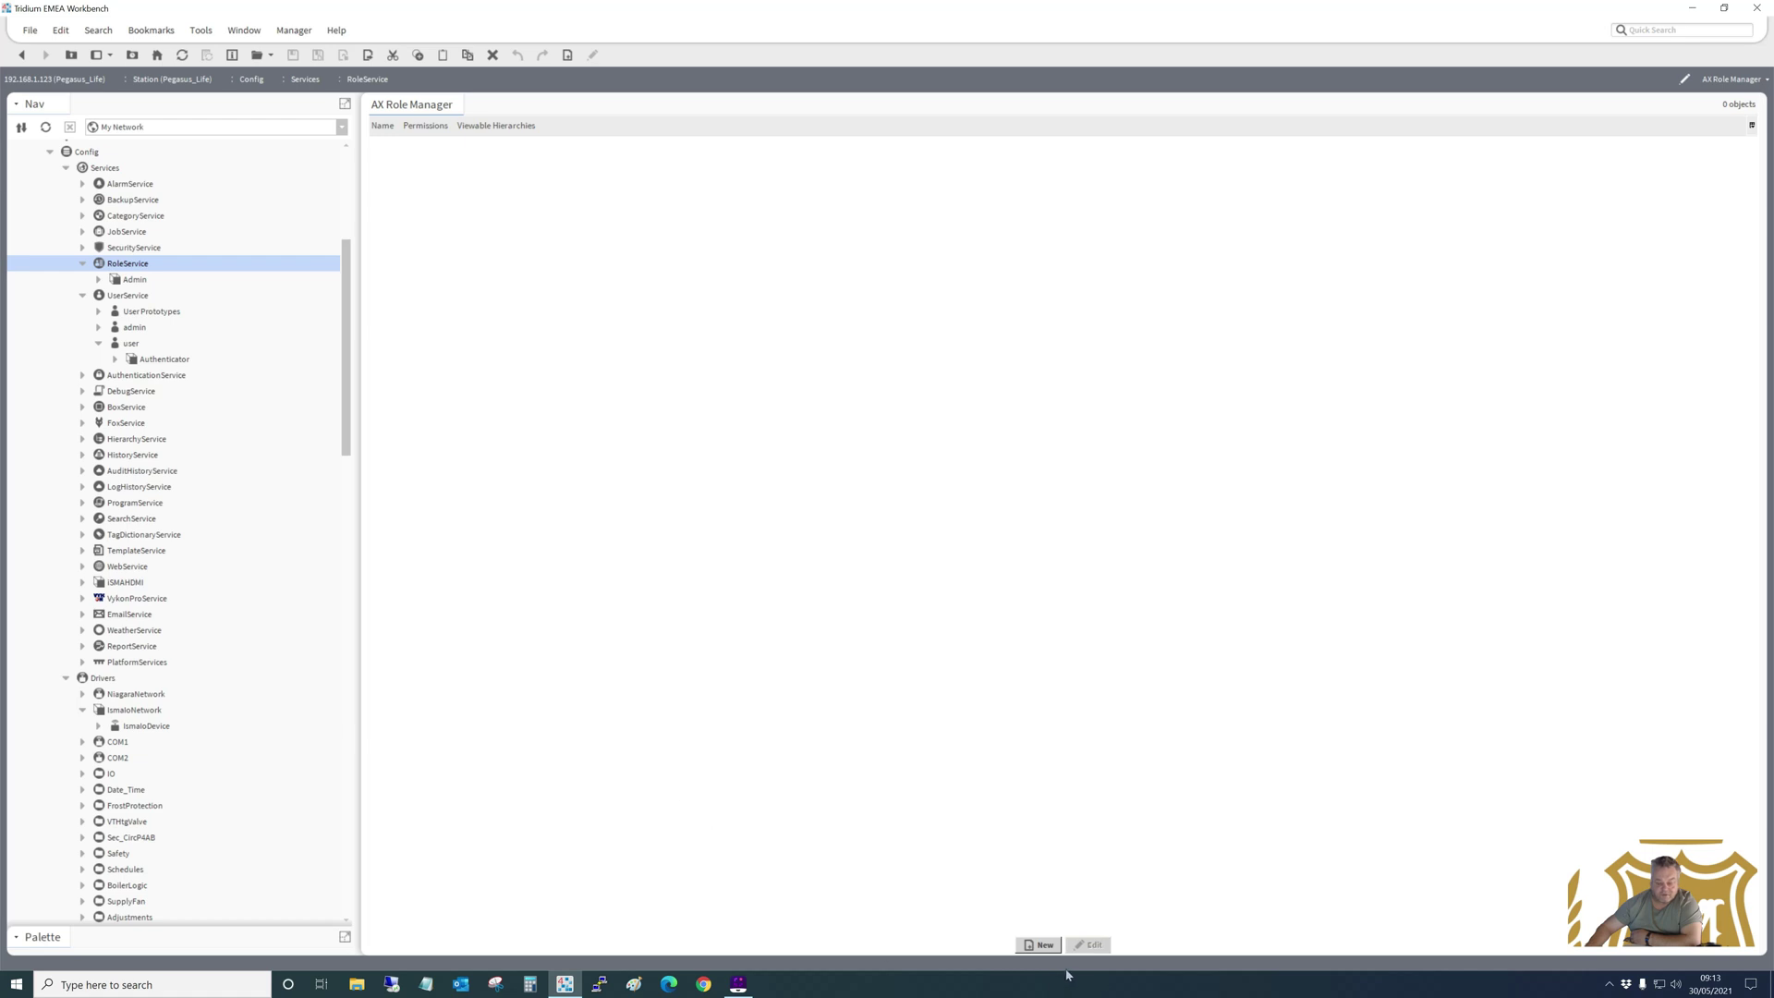
{"action": "left_click", "coordinate": [1040, 944]}
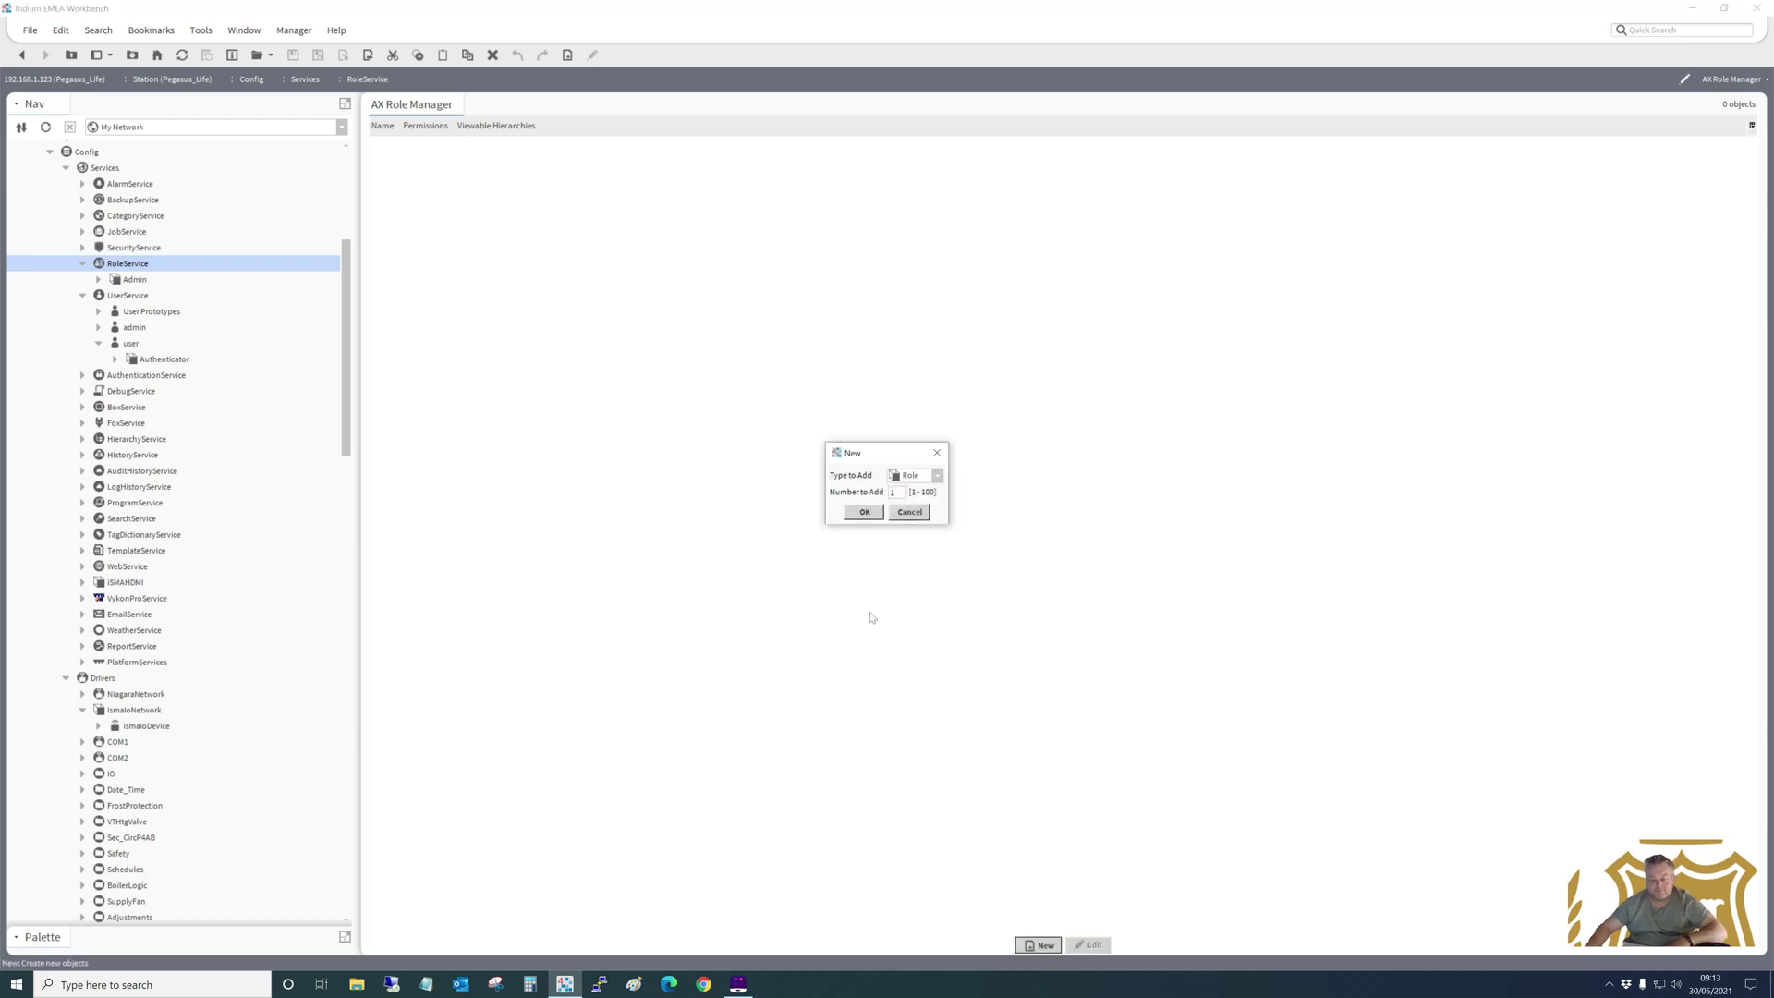
{"action": "left_click", "coordinate": [866, 512]}
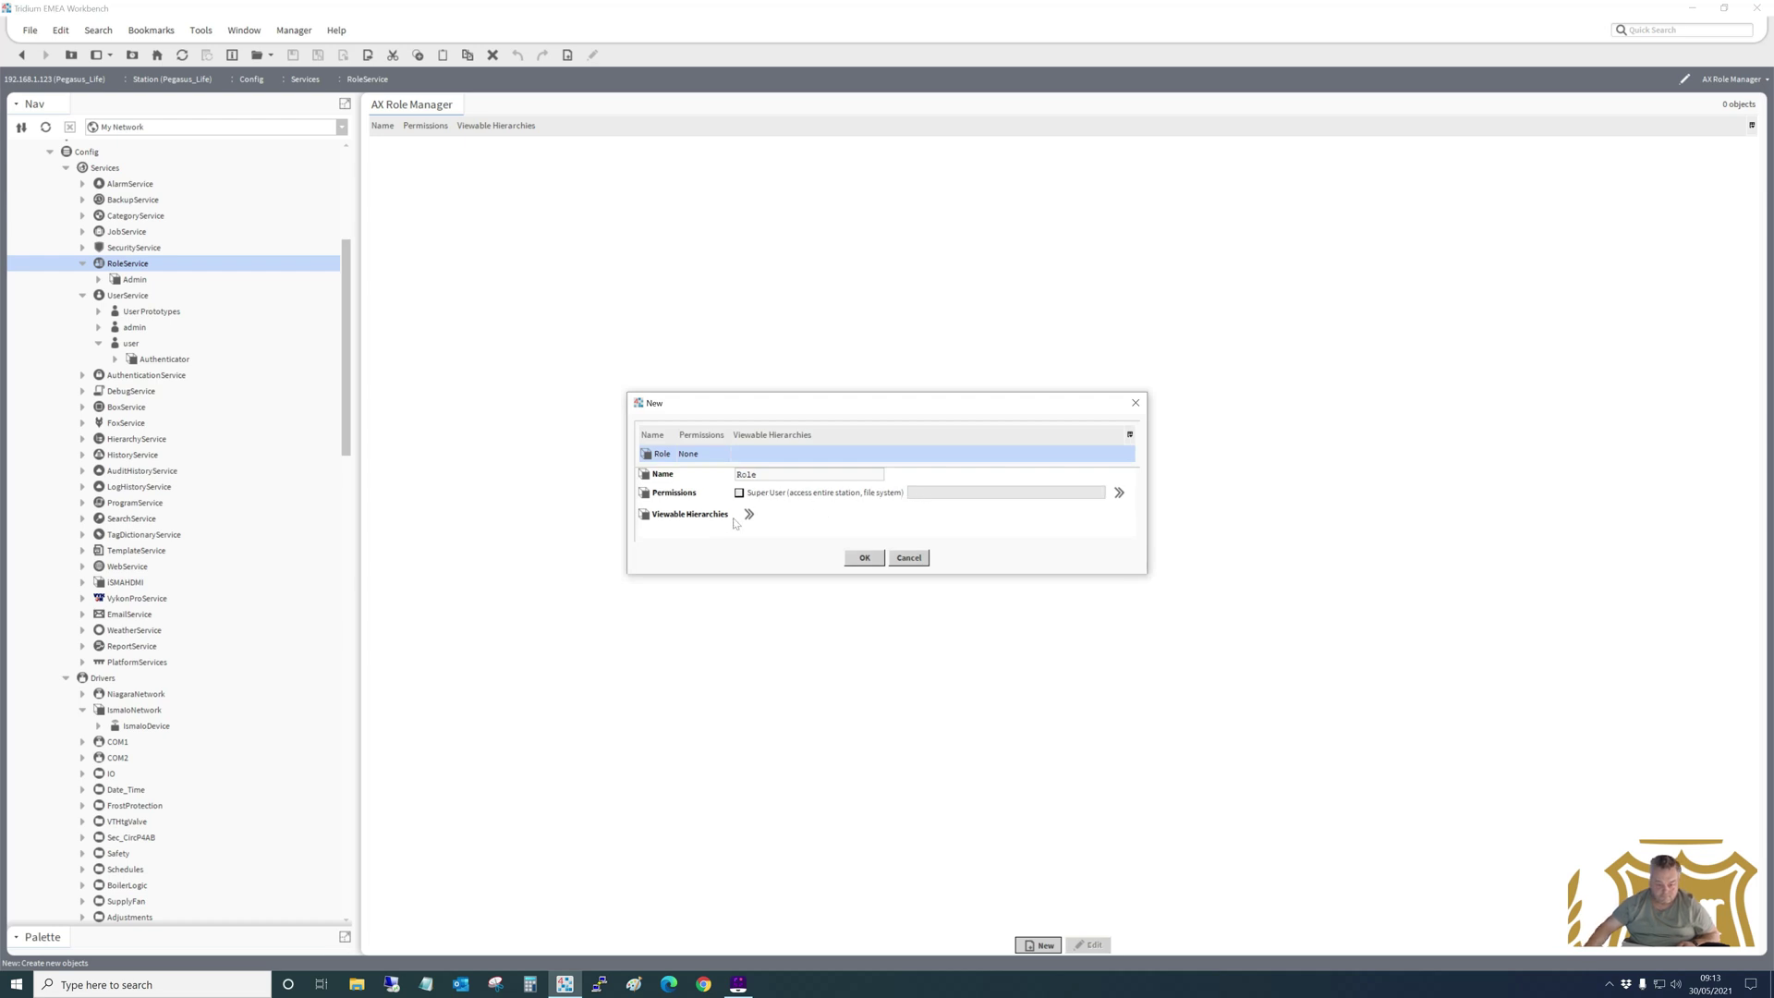
{"action": "left_click_drag", "start_coordinate": [772, 478], "coordinate": [612, 477]}
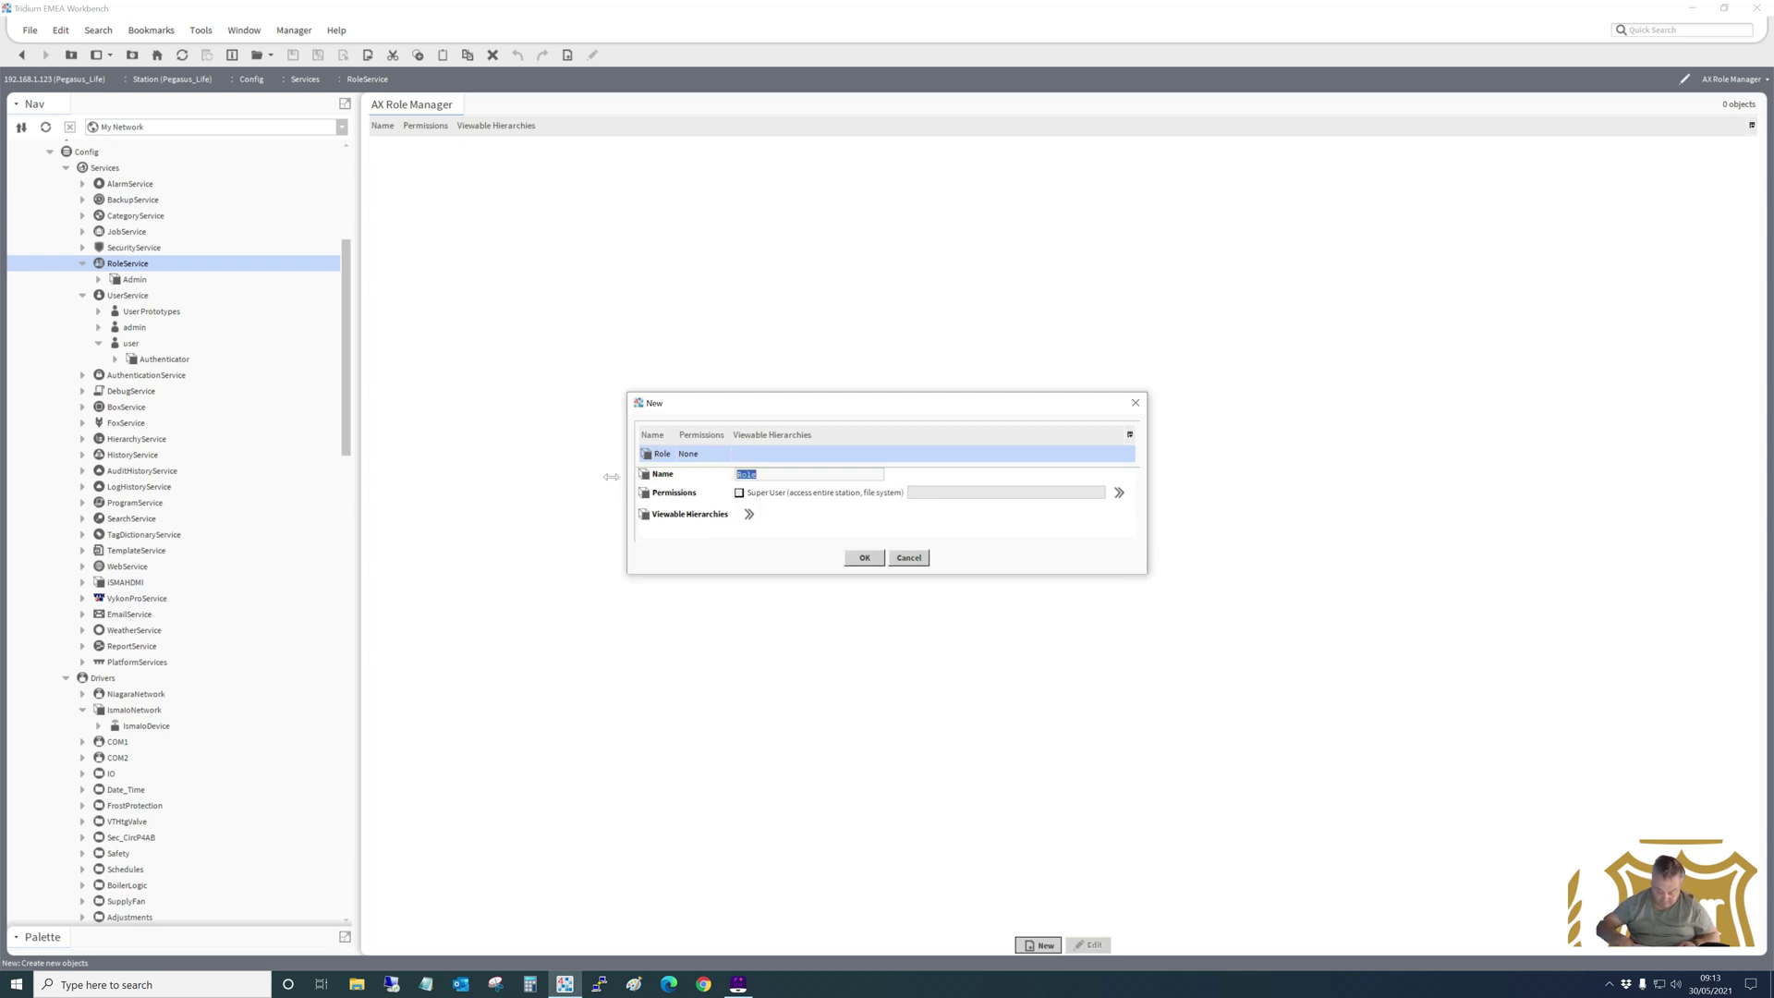
{"action": "type", "text": "User"}
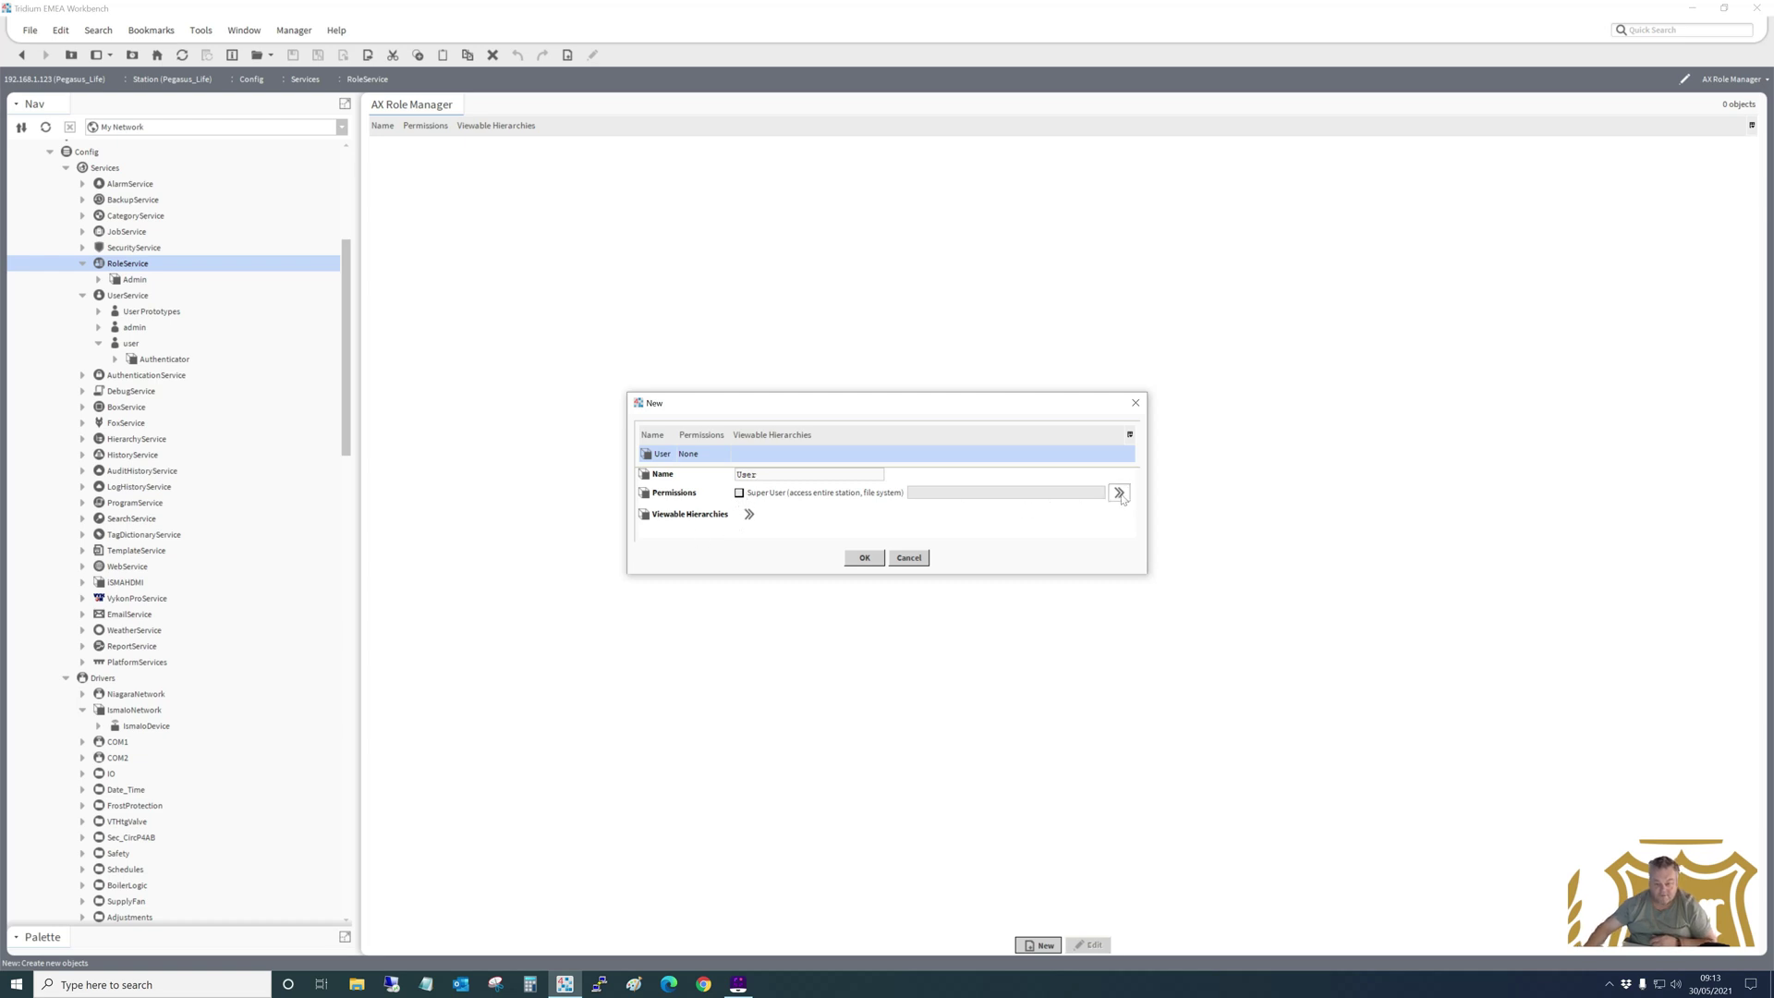
Grant the new role operator read, write and invoke permissions on the User category, and save the role.
{"action": "left_click", "coordinate": [1120, 493]}
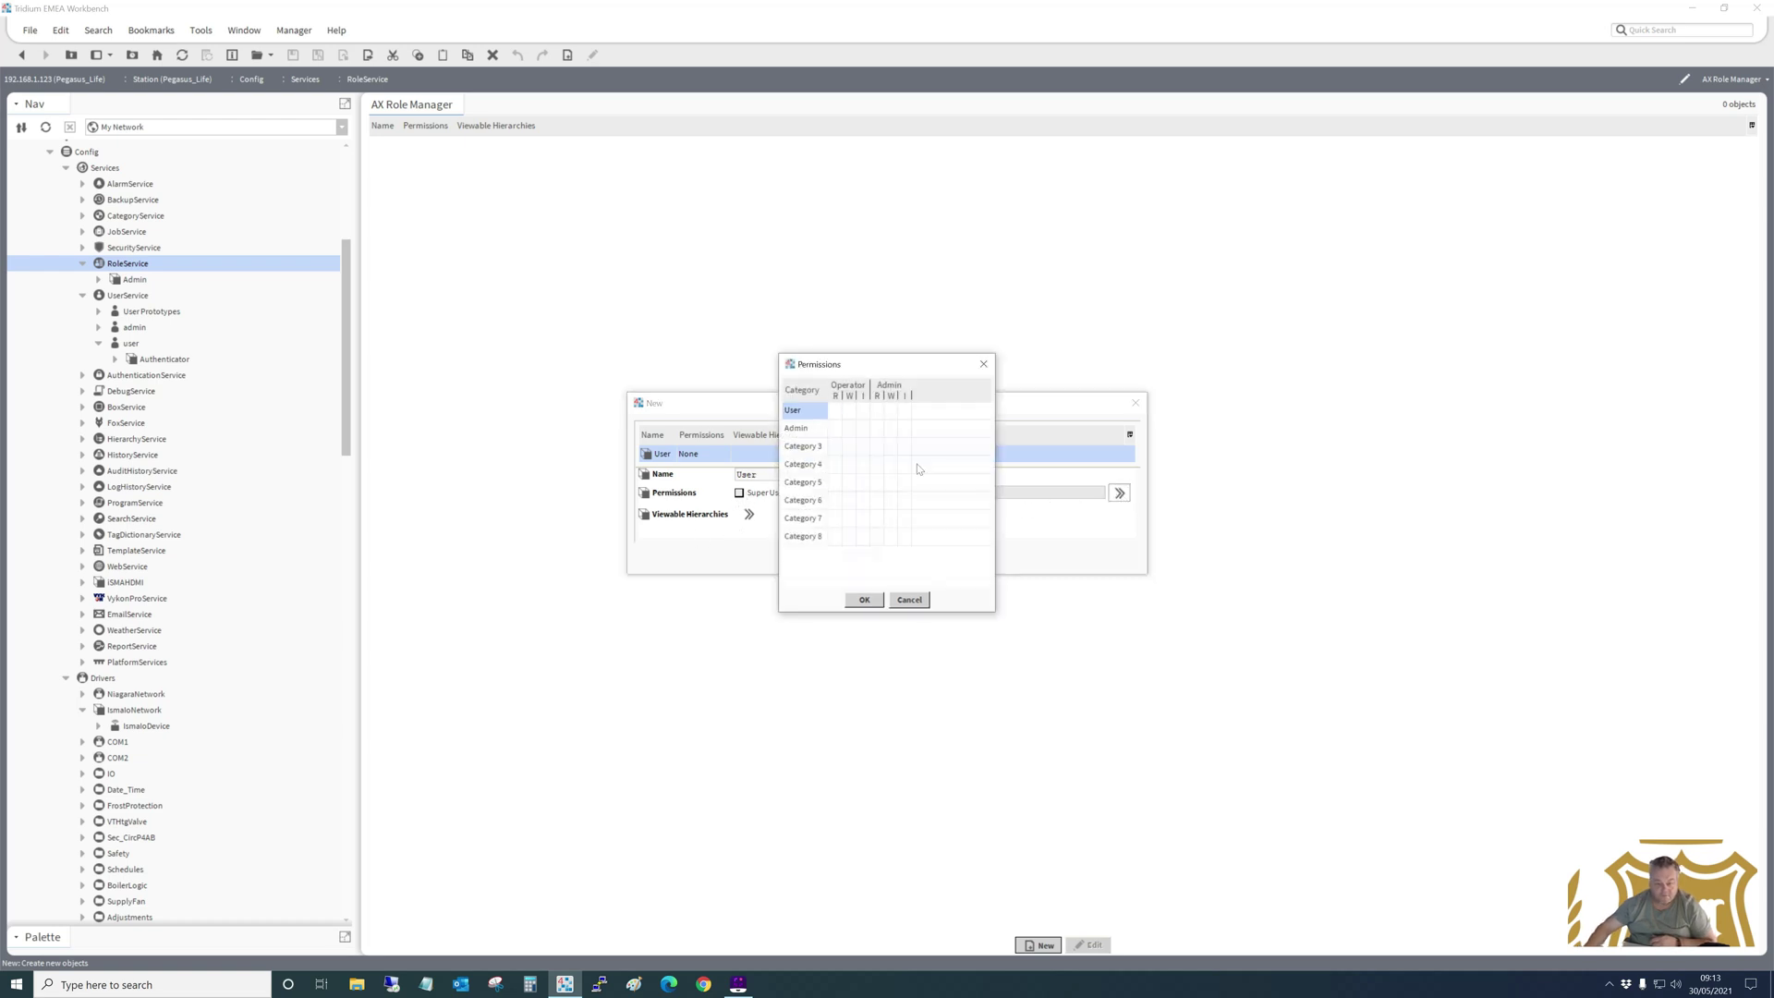
{"action": "left_click", "coordinate": [864, 411]}
{"action": "left_click", "coordinate": [850, 411]}
{"action": "left_click", "coordinate": [835, 410]}
{"action": "left_click", "coordinate": [865, 600]}
{"action": "left_click", "coordinate": [866, 560]}
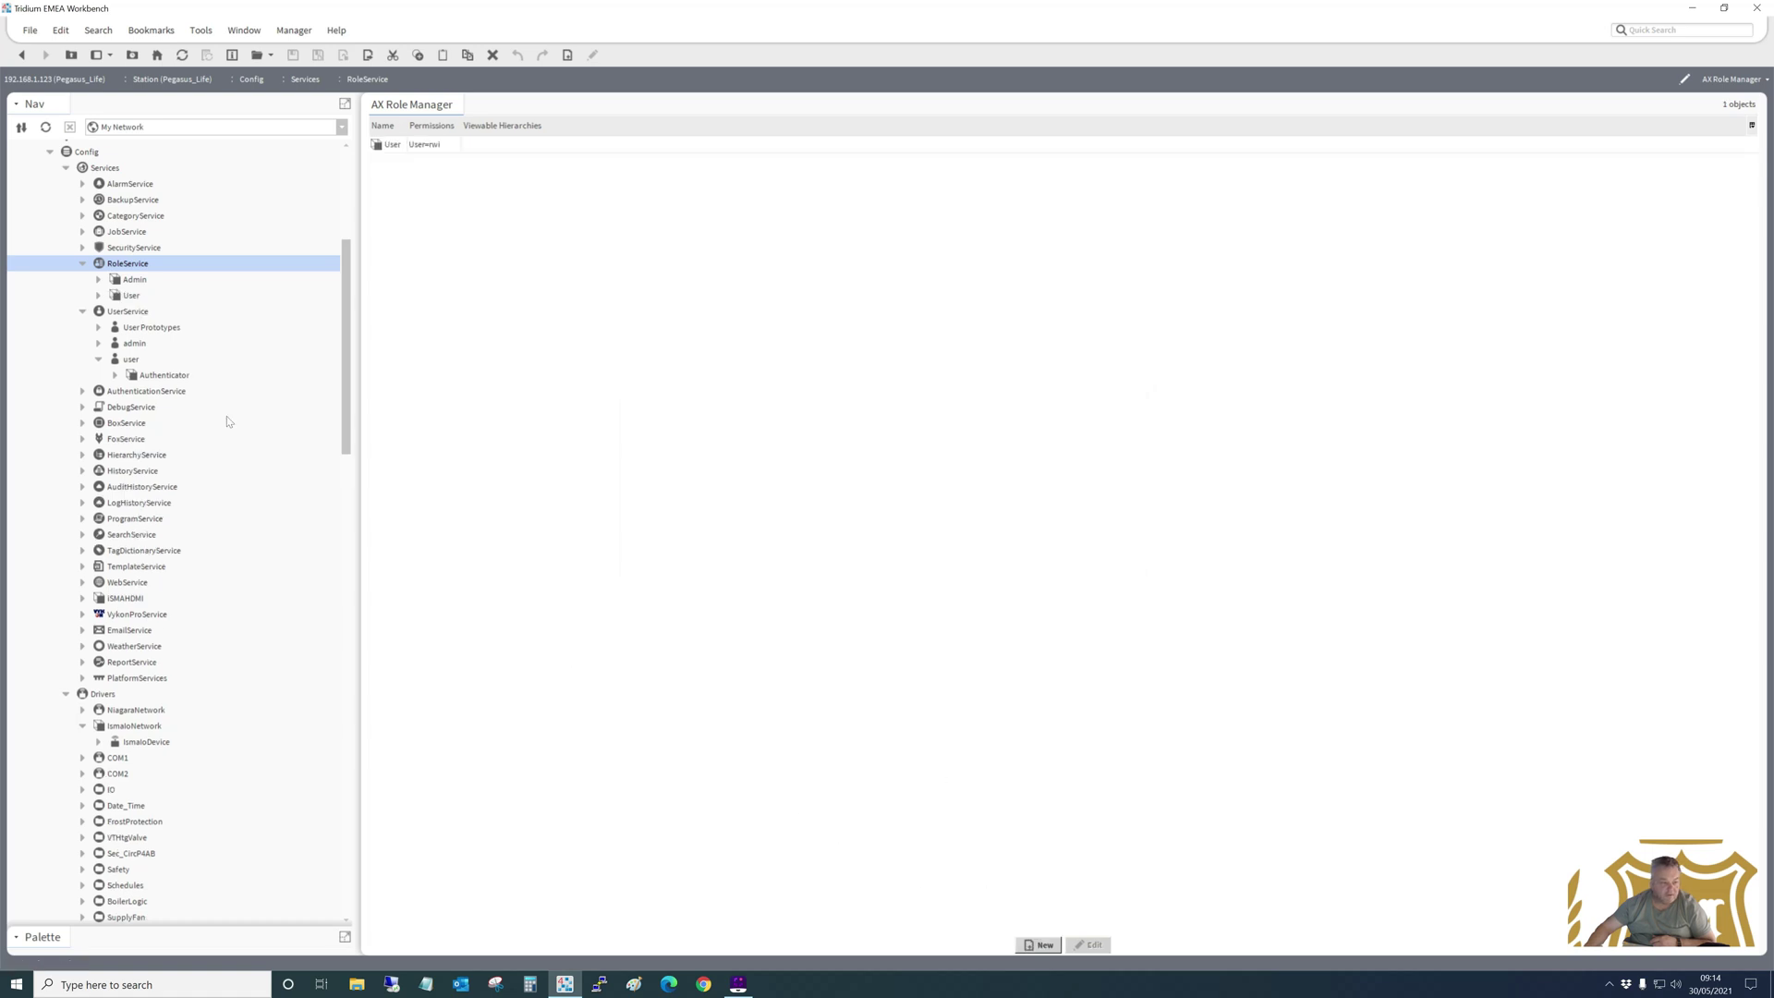
Open the user account's property sheet, assign only the new User role by clearing admin and the old user role, and save.
{"action": "left_click", "coordinate": [128, 363]}
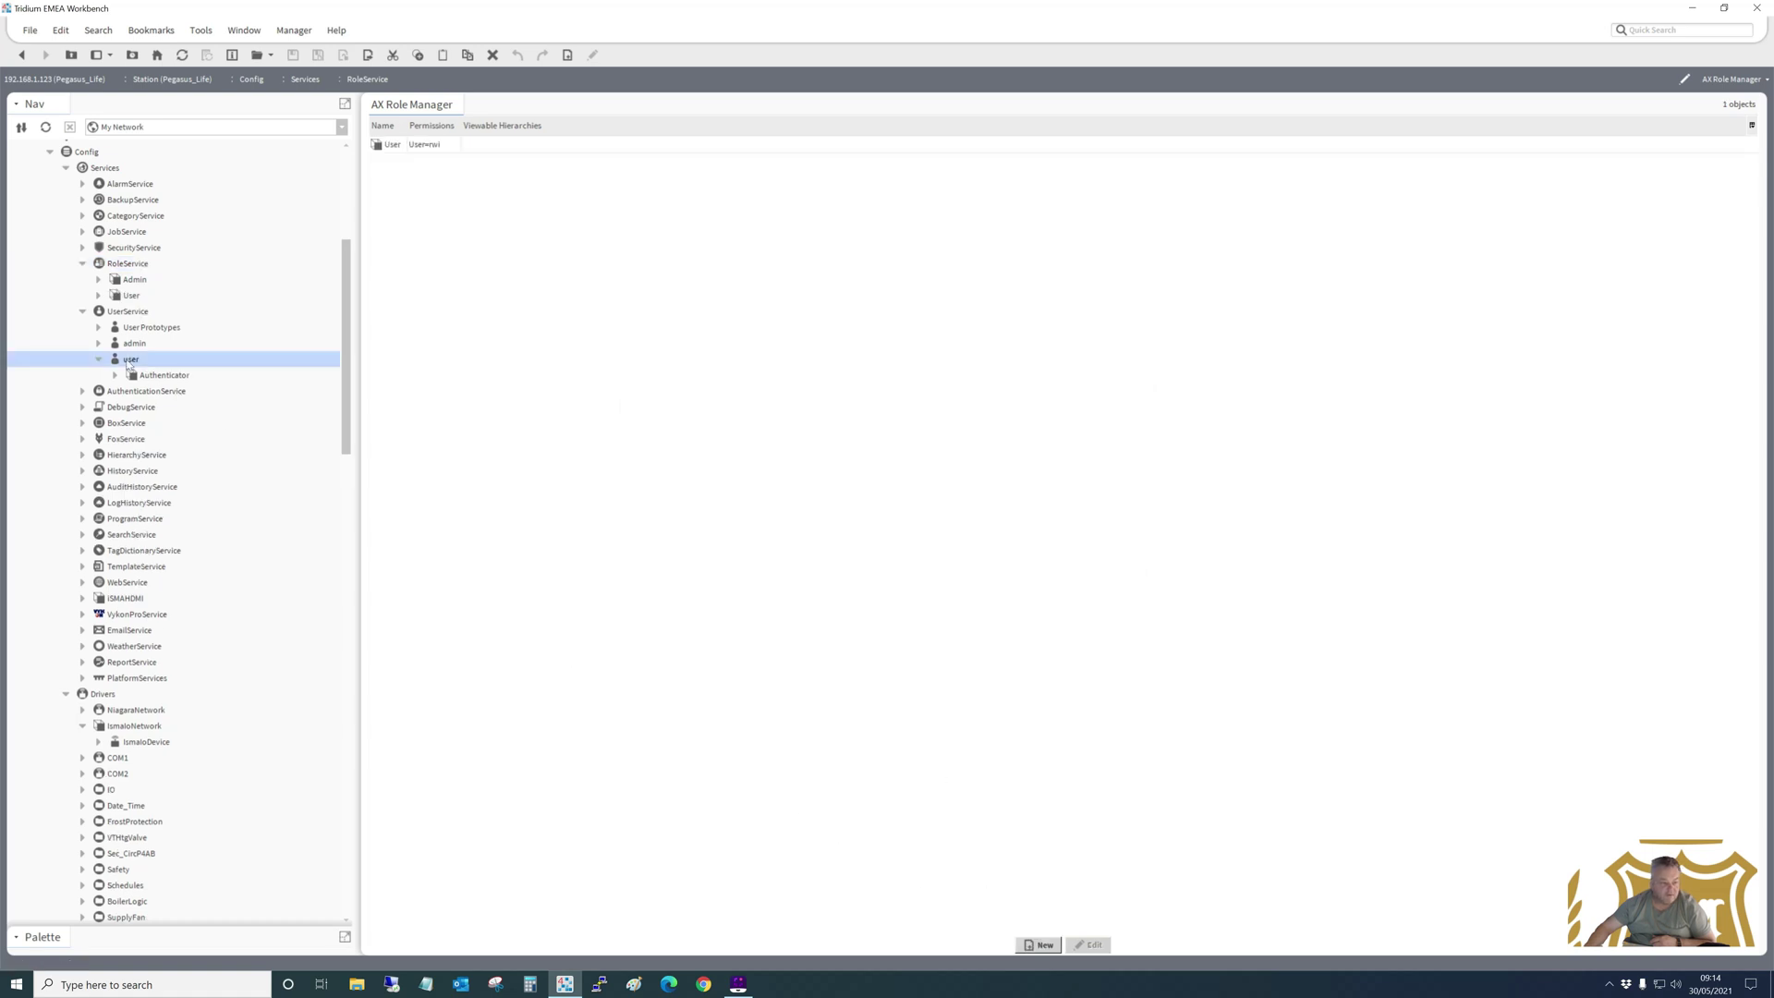
{"action": "double_click", "coordinate": [129, 363]}
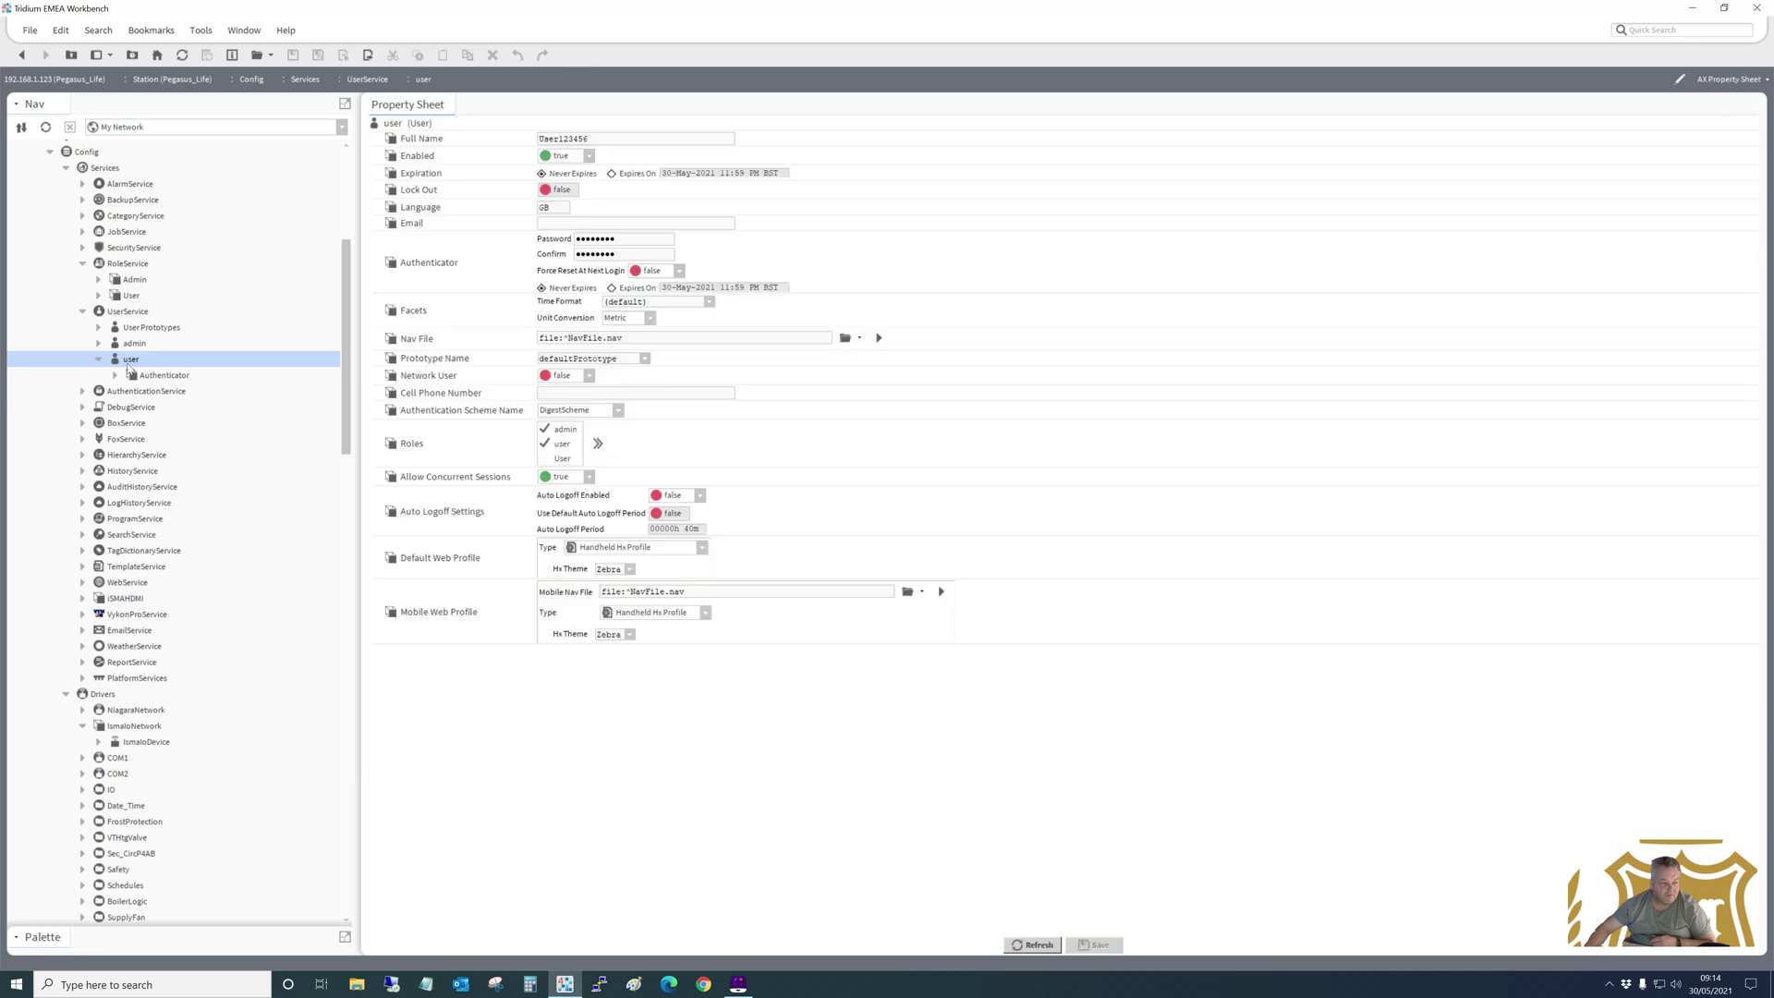
{"action": "left_click", "coordinate": [544, 459]}
{"action": "left_click", "coordinate": [544, 429]}
{"action": "left_click", "coordinate": [545, 444]}
{"action": "left_click", "coordinate": [1095, 945]}
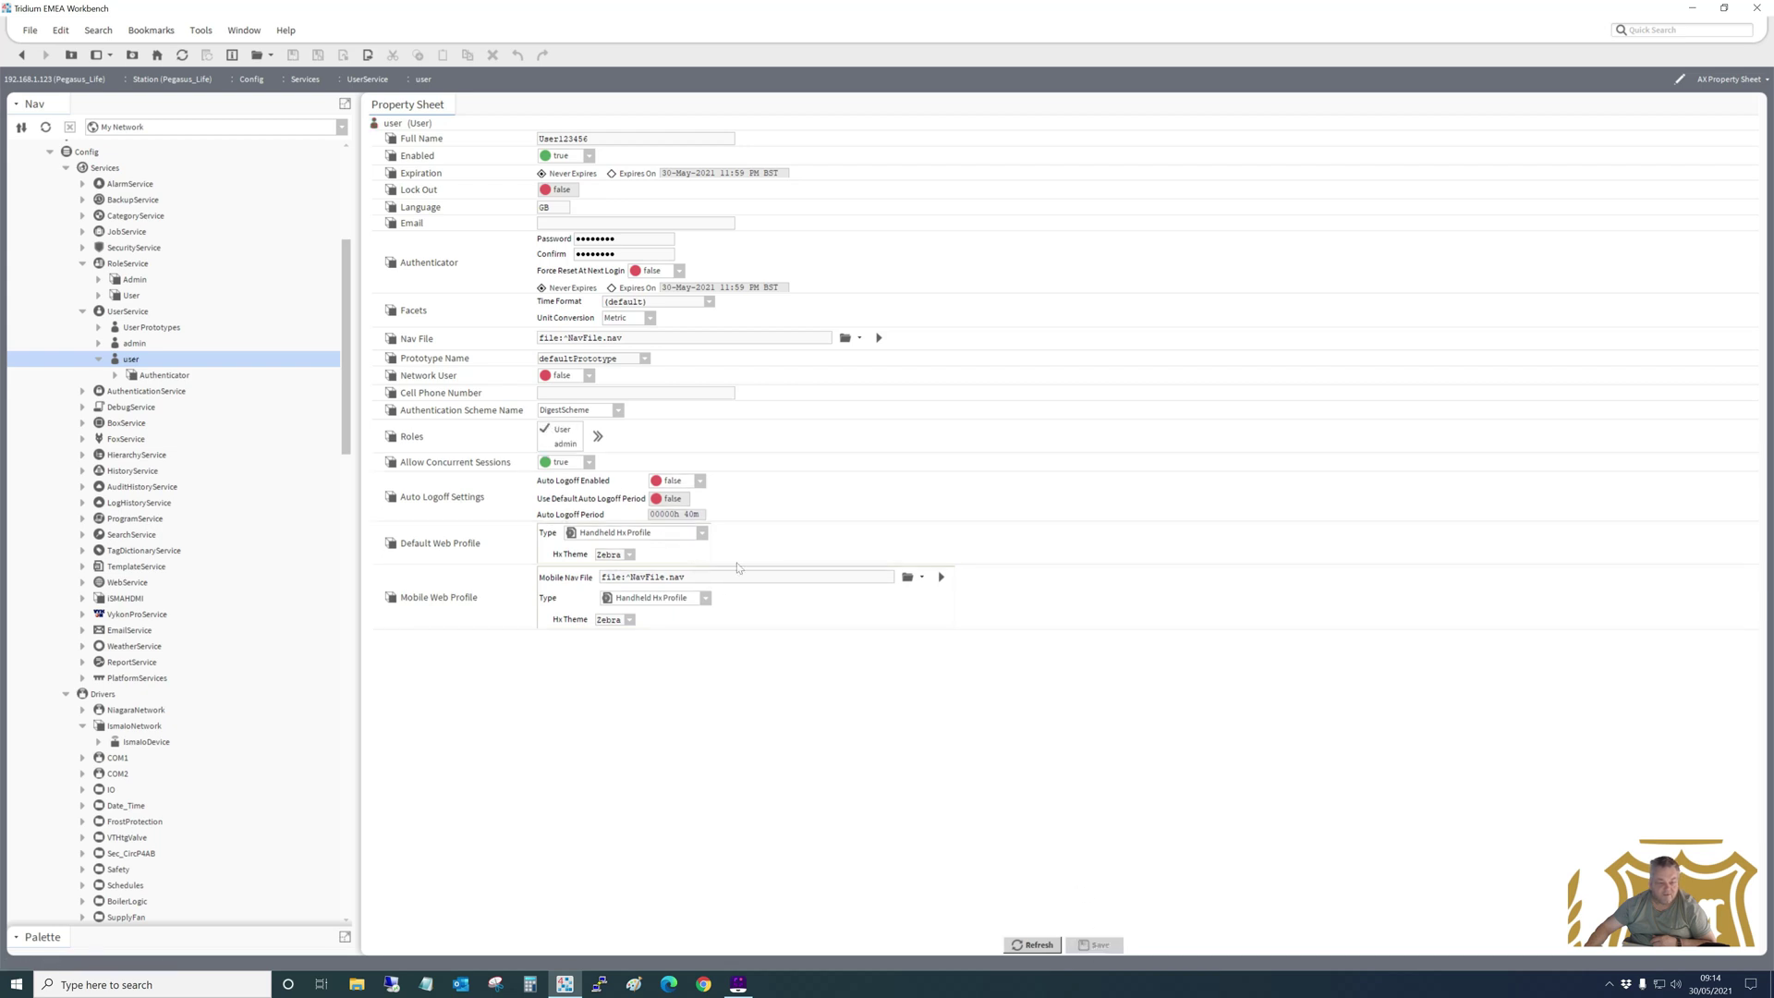
Add the admin role alongside User on the user account, save, and check both roles in the Edit Roles dialog.
{"action": "left_click", "coordinate": [544, 444]}
{"action": "left_click", "coordinate": [599, 438]}
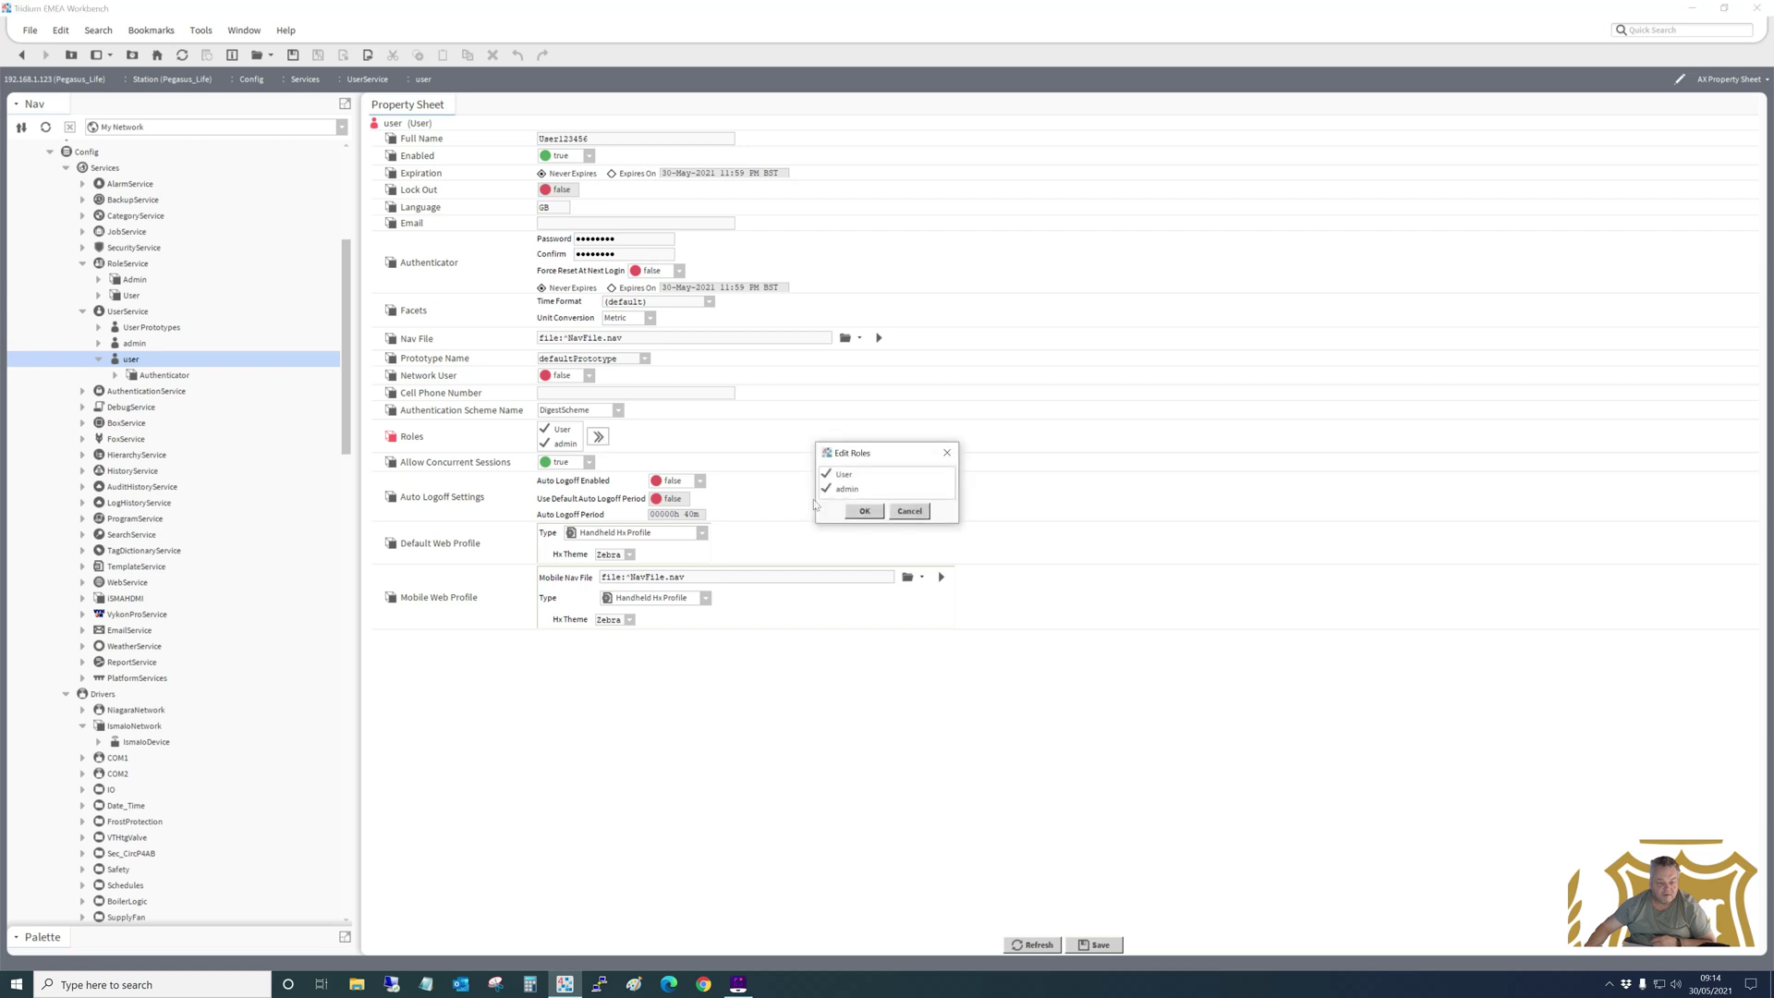
{"action": "left_click", "coordinate": [875, 517]}
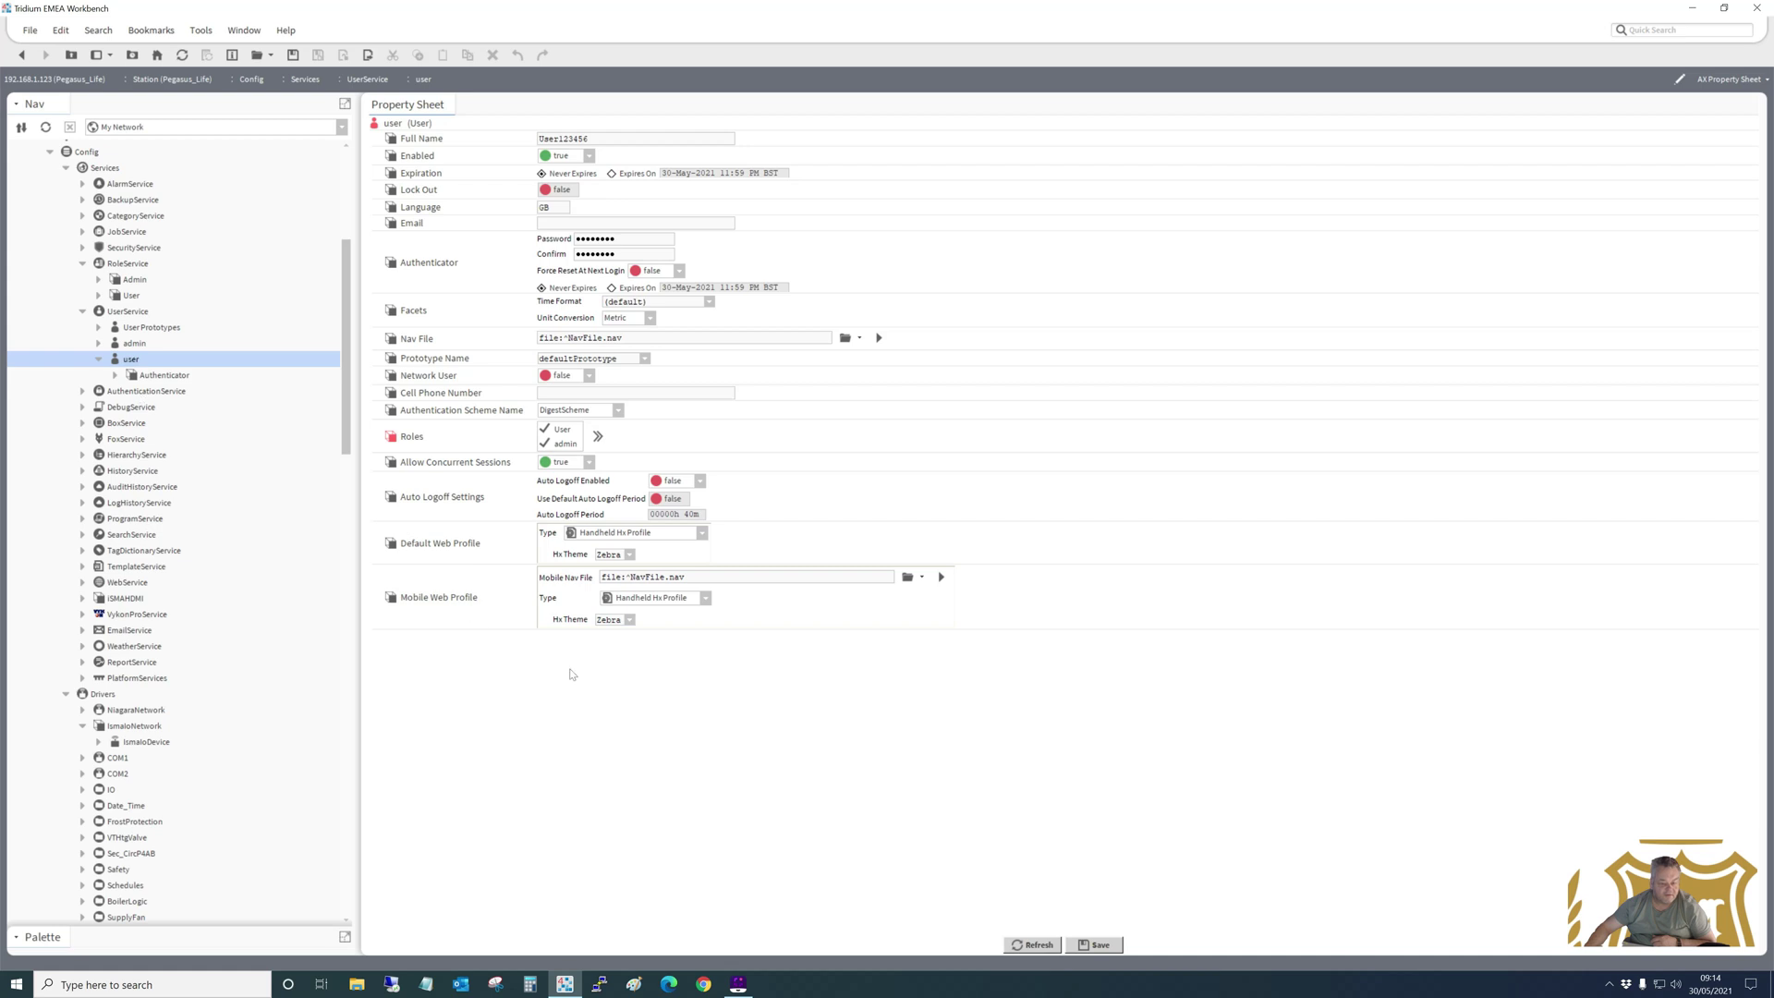
{"action": "left_click", "coordinate": [1094, 945]}
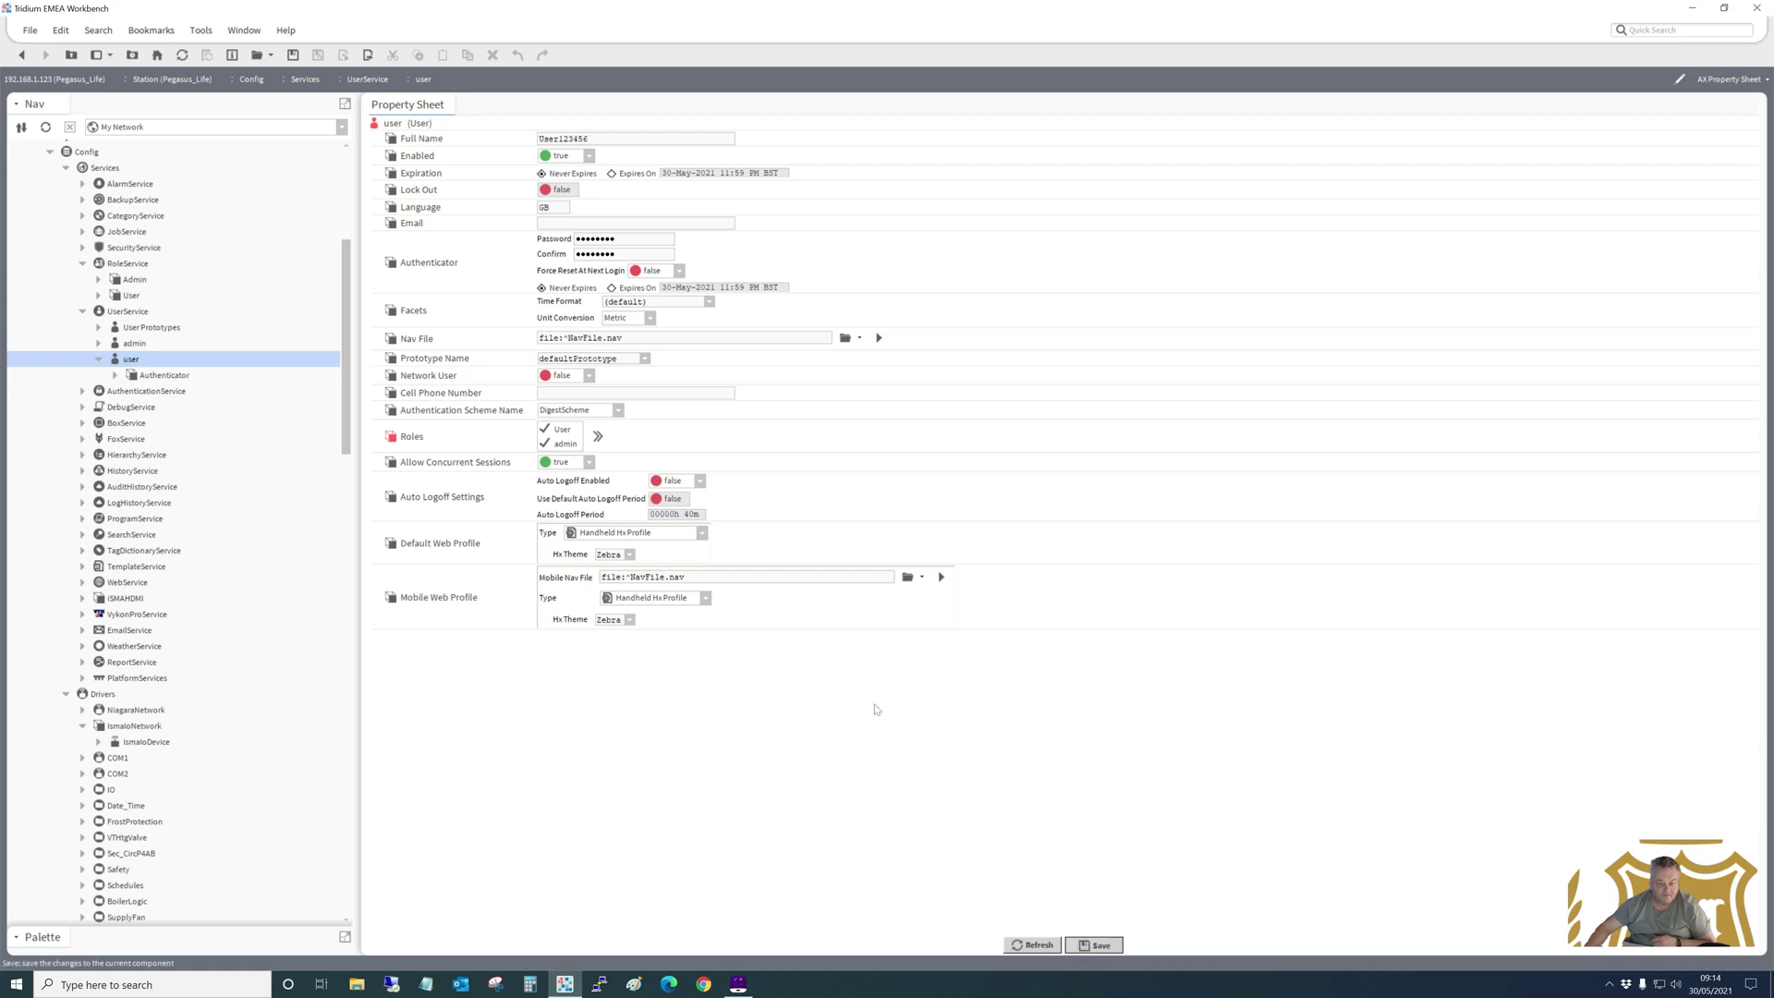
{"action": "left_click", "coordinate": [597, 436]}
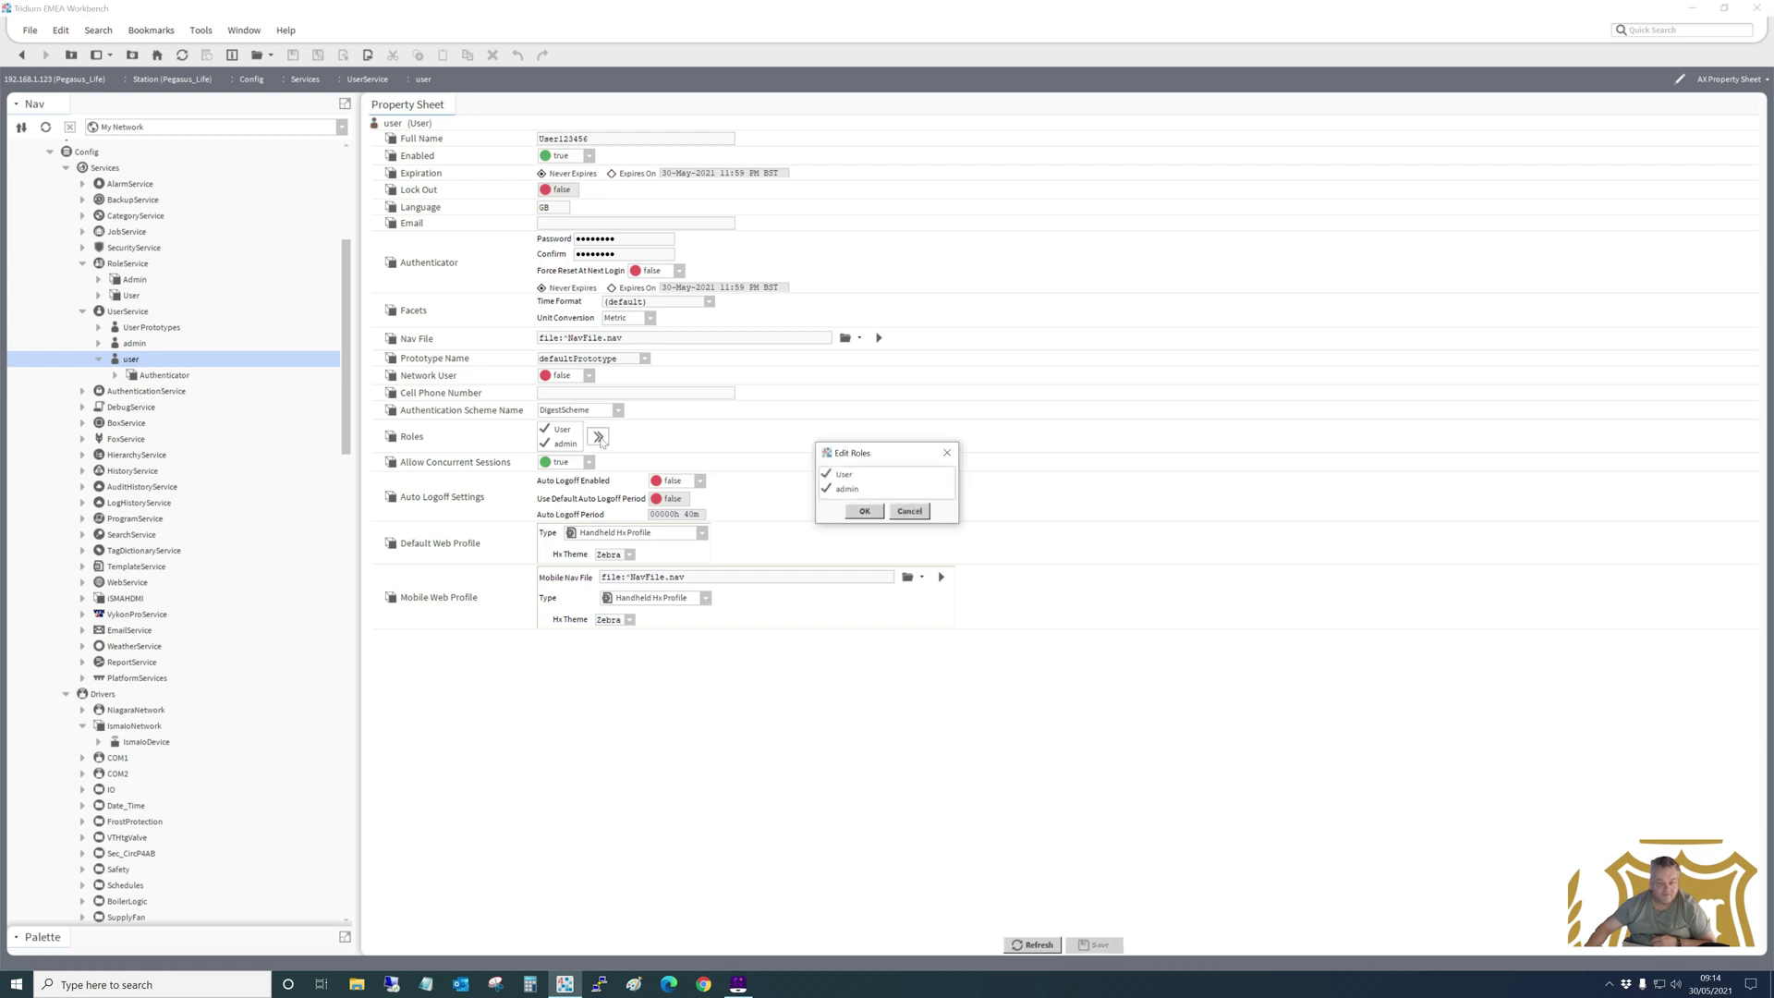
{"action": "left_click", "coordinate": [867, 514]}
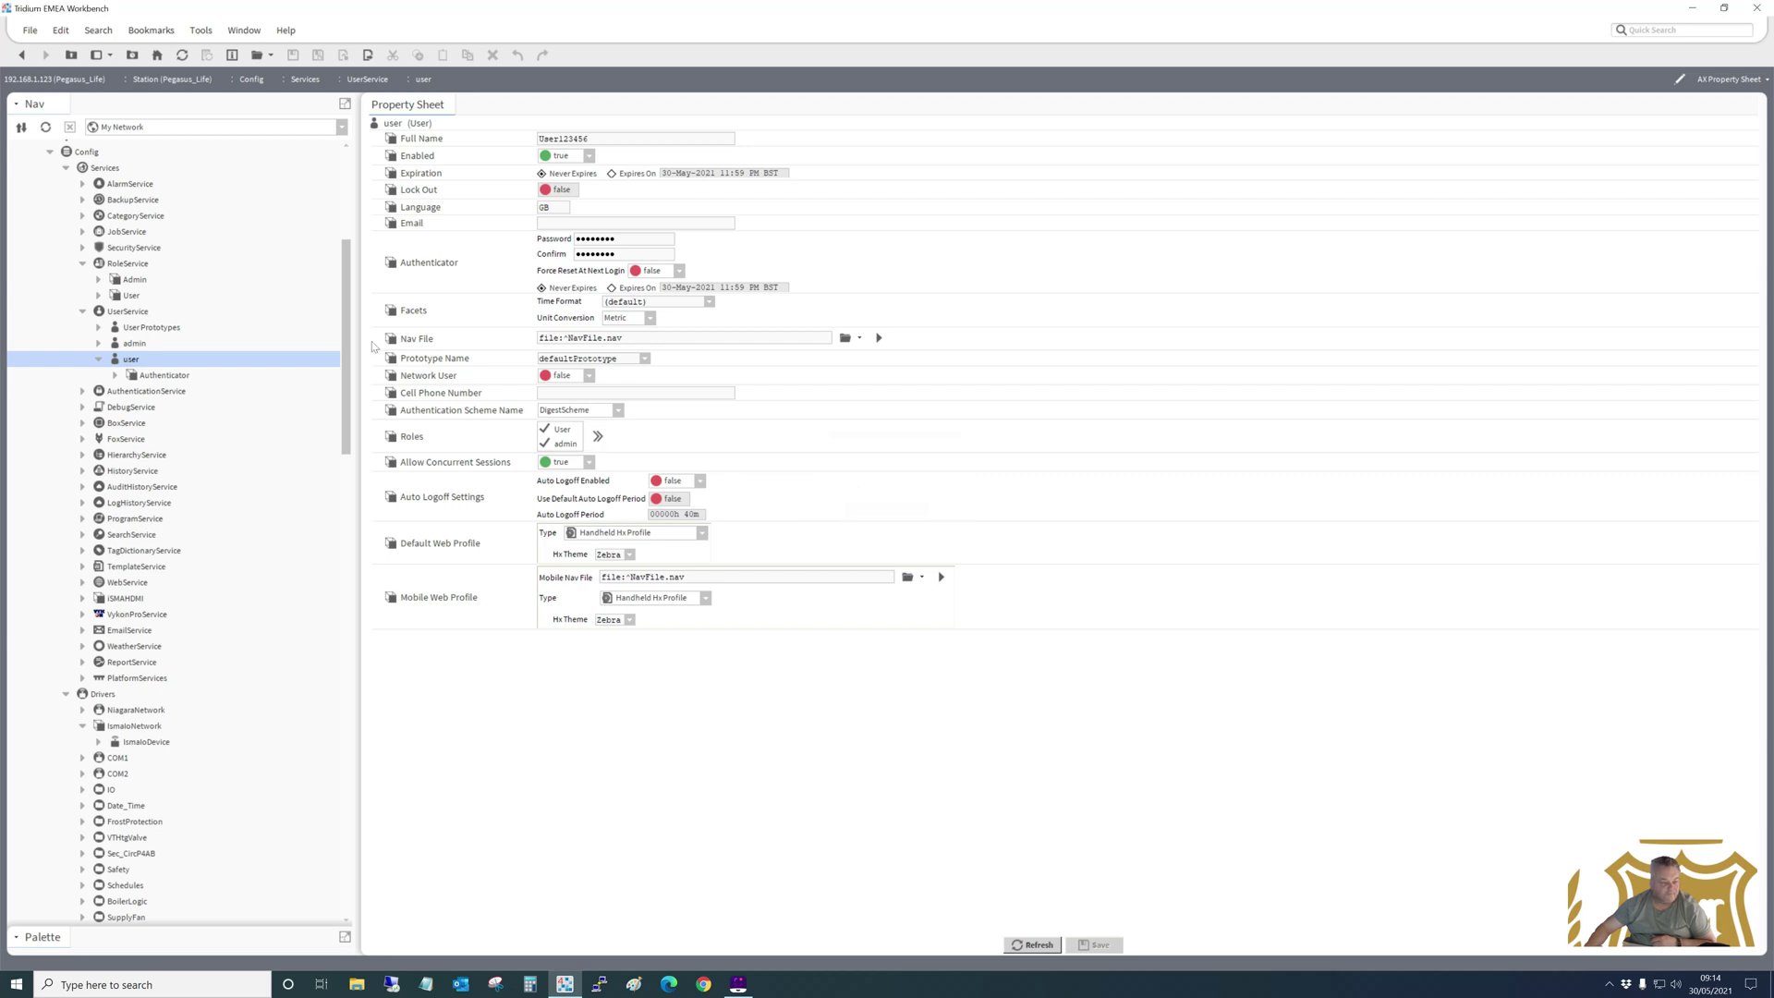
Collapse UserService and RoleService, expand AlarmService and open its wire sheet.
{"action": "left_click", "coordinate": [82, 311]}
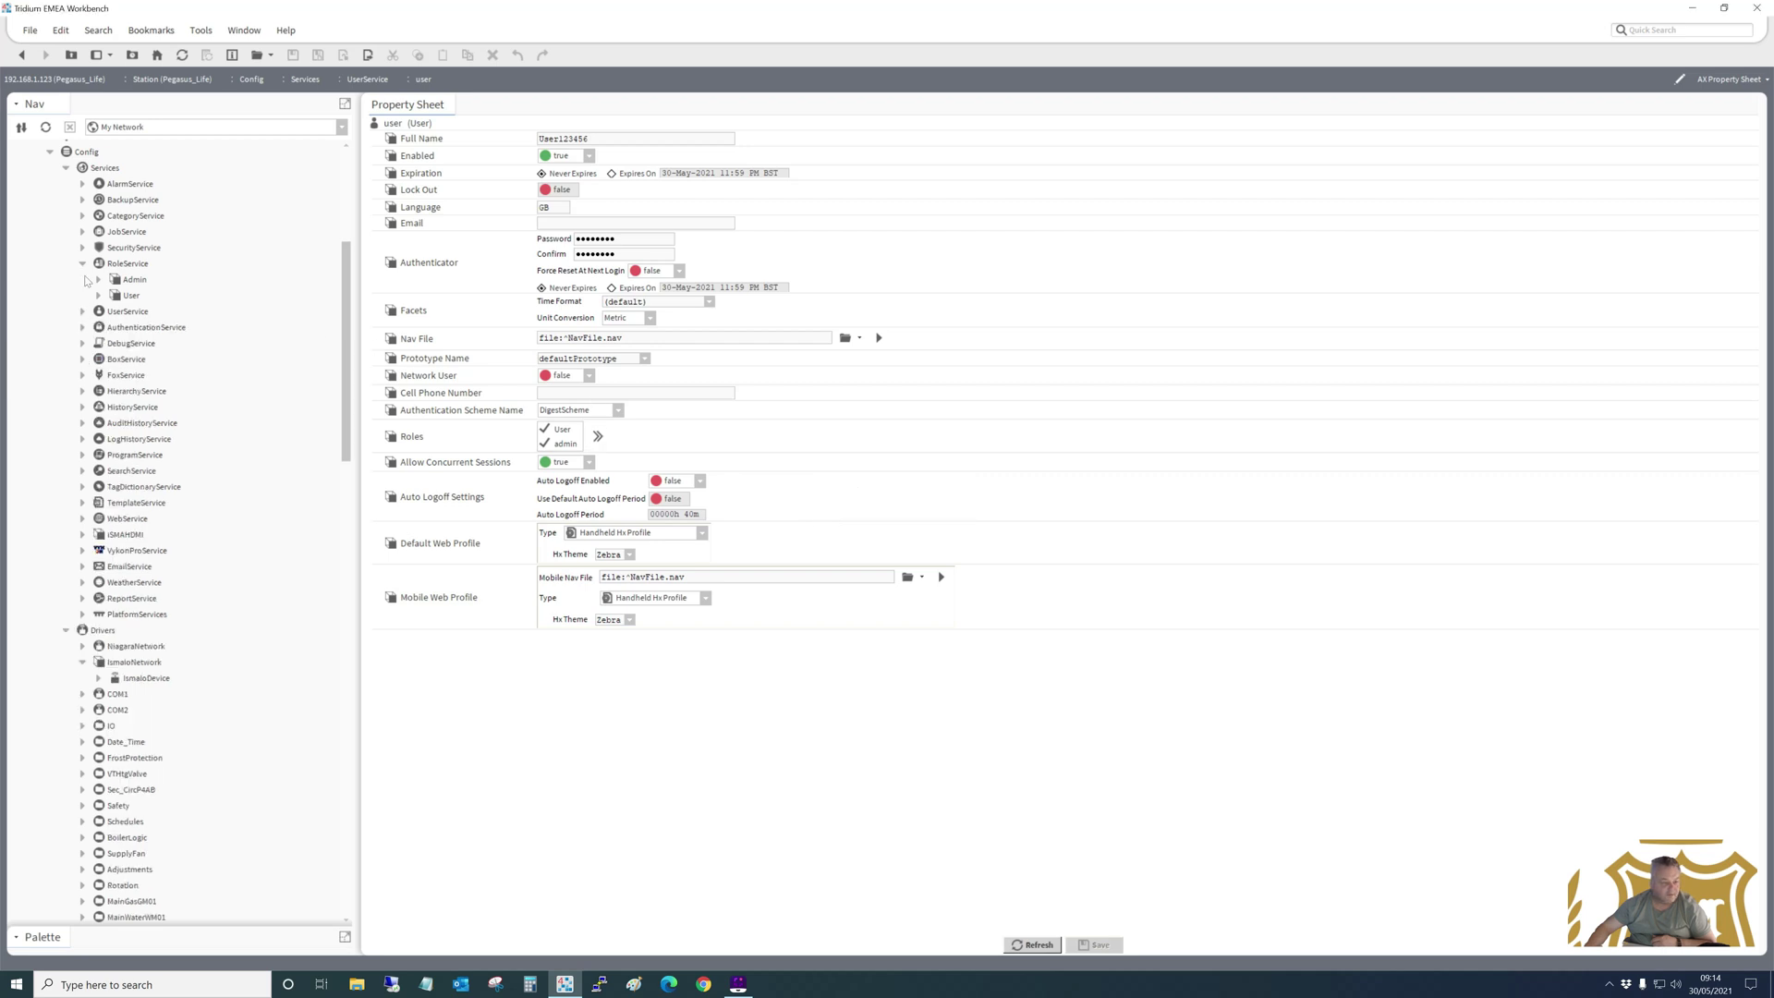
{"action": "left_click", "coordinate": [82, 264]}
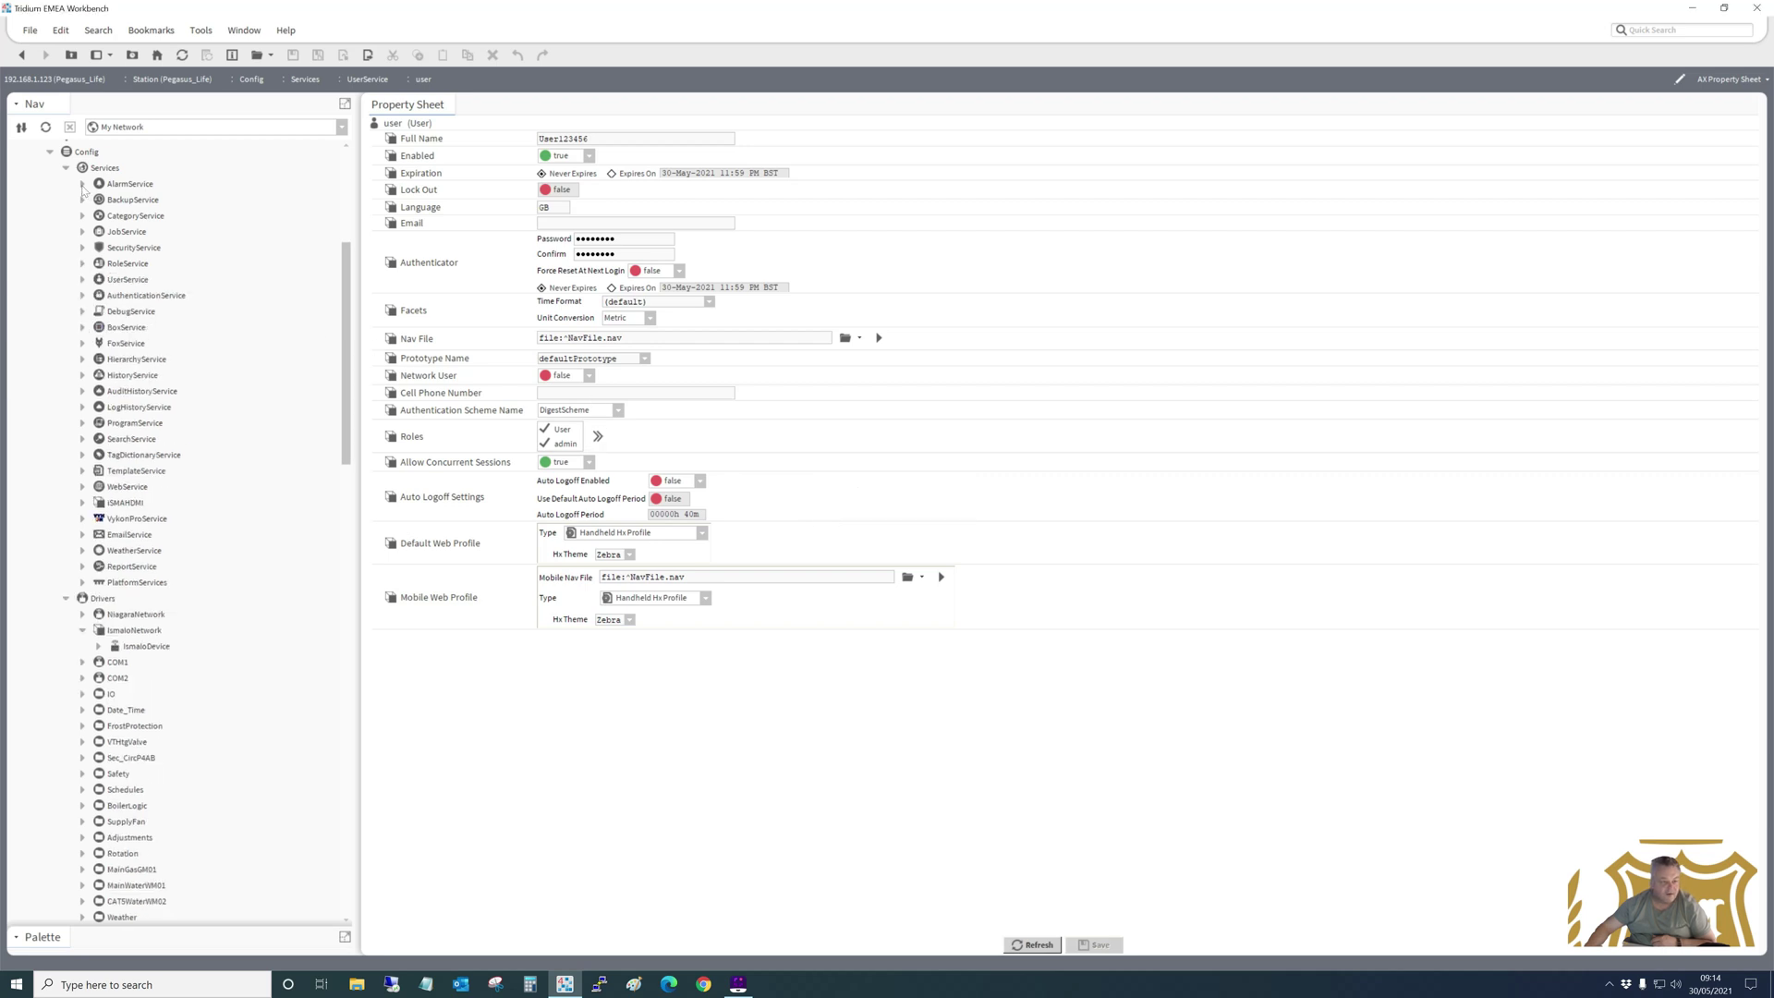
{"action": "left_click", "coordinate": [82, 184]}
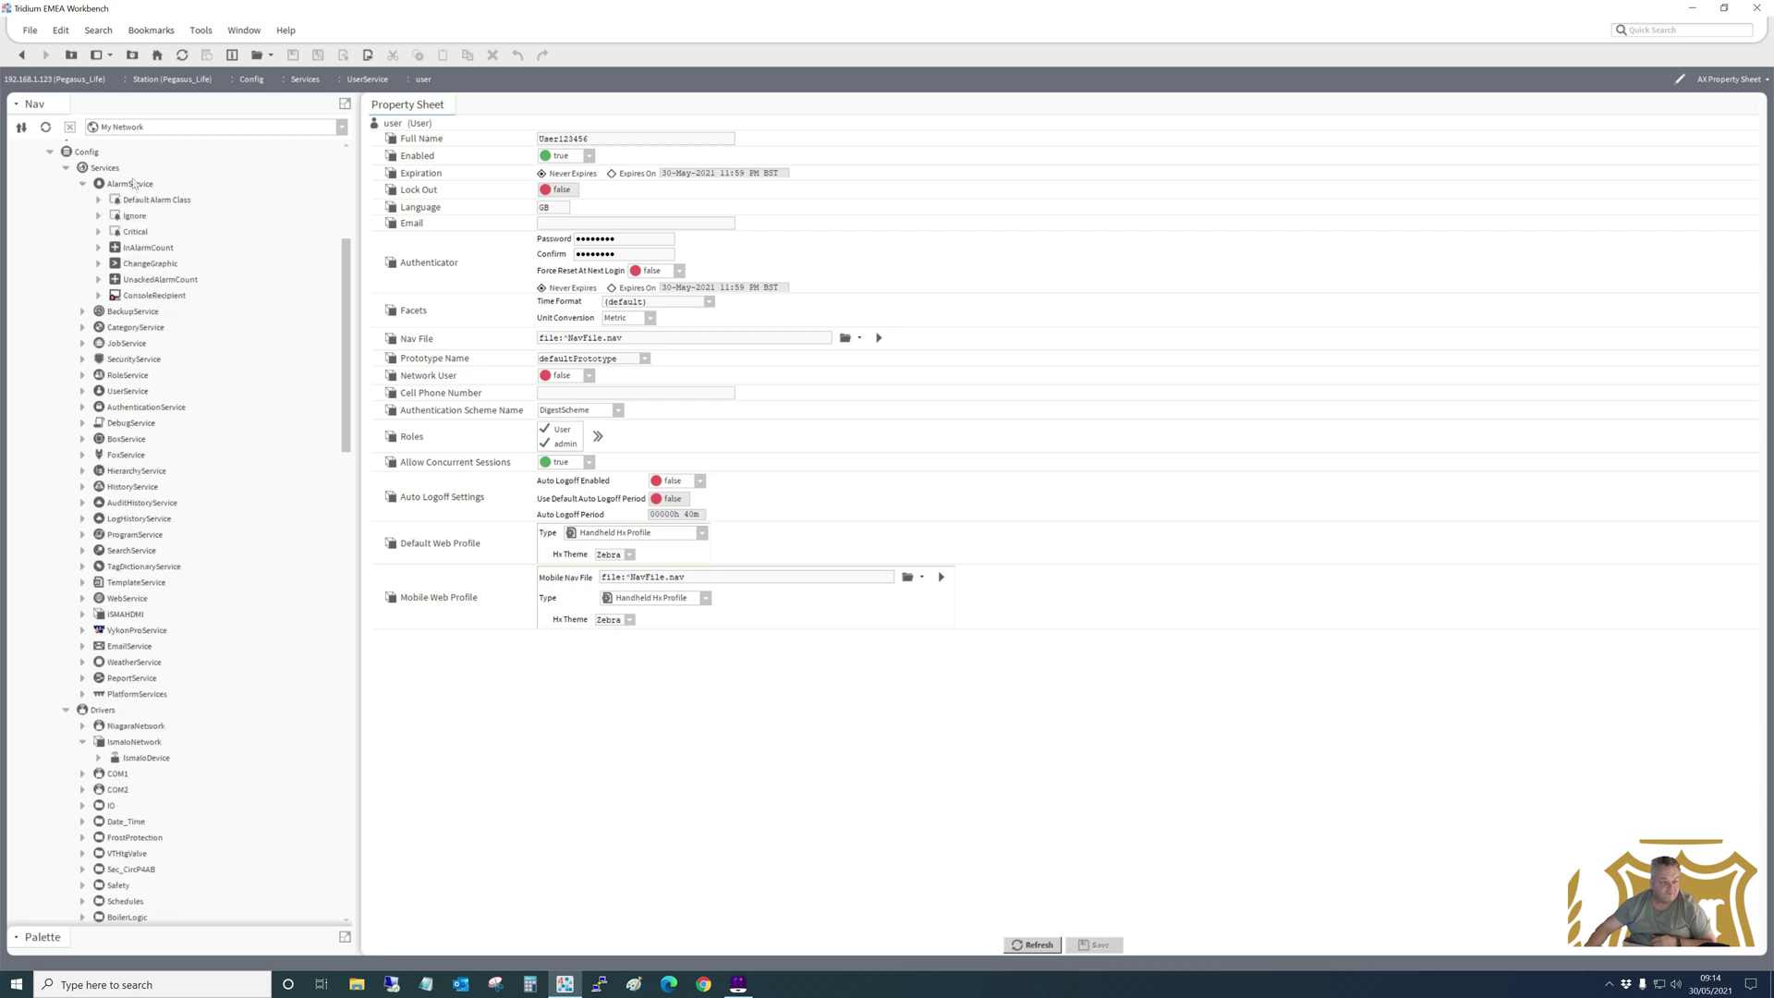
{"action": "right_click", "coordinate": [134, 184]}
{"action": "double_click", "coordinate": [128, 186]}
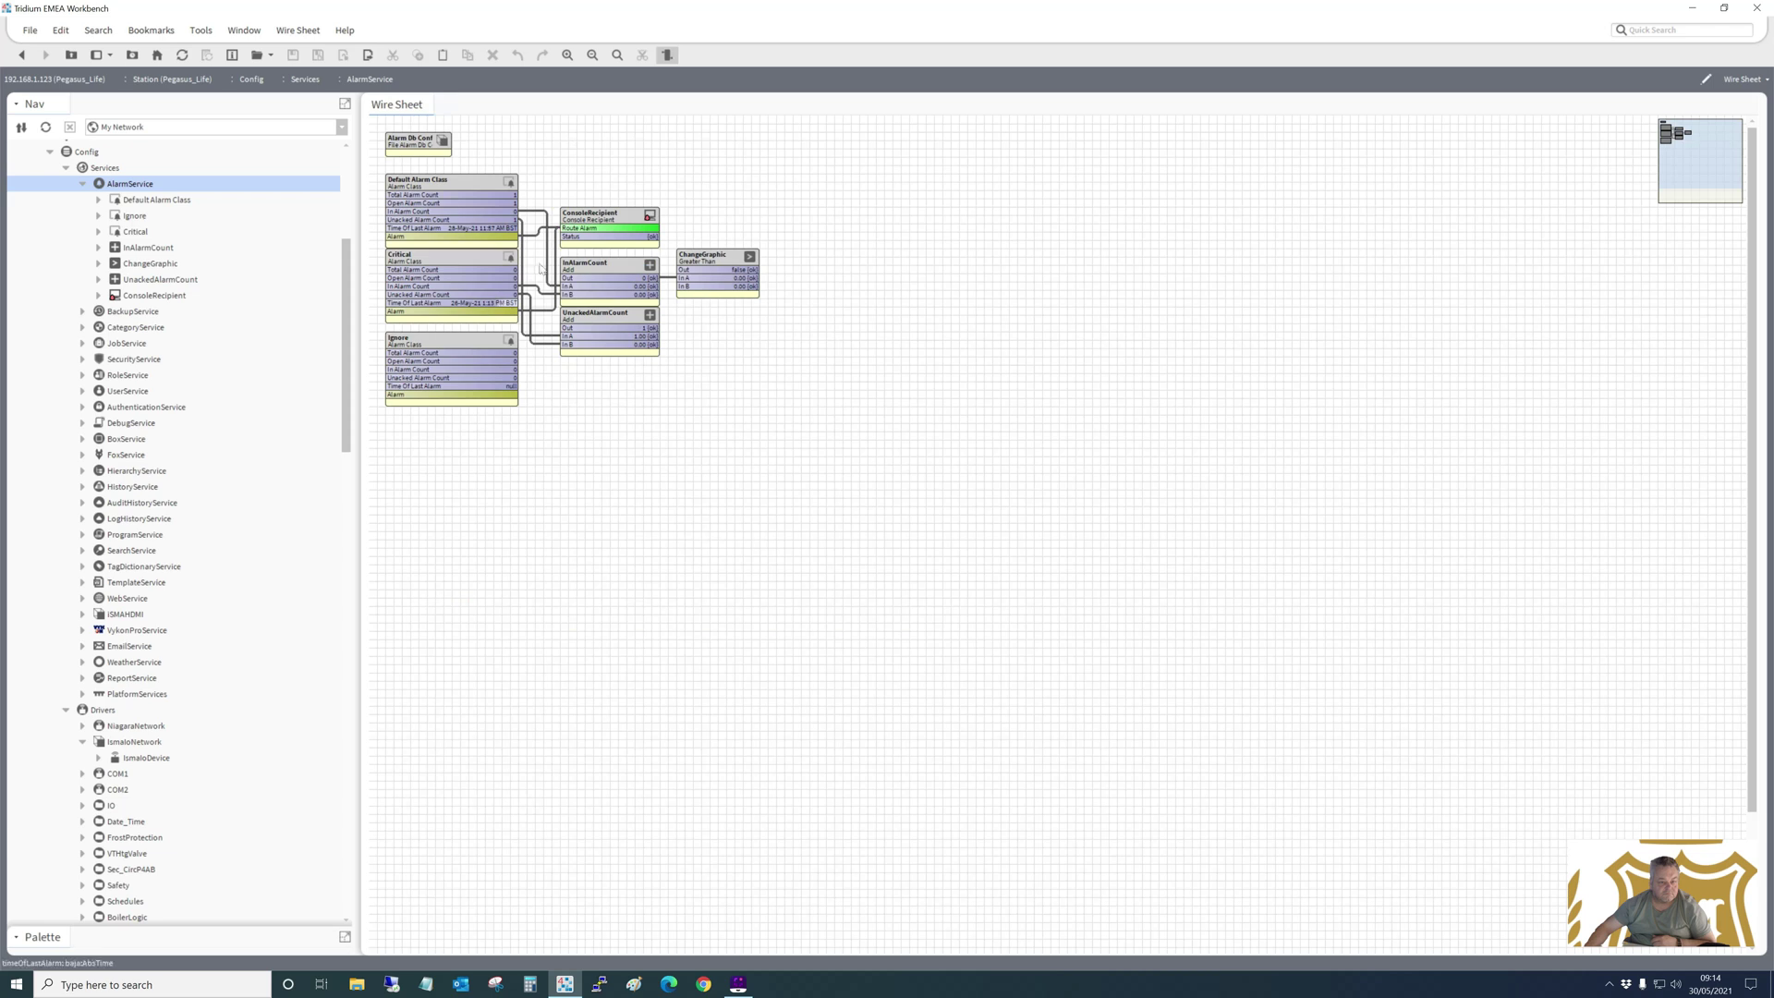
Open the ConsoleRecipient's alarm console and acknowledge the Sec_CircP4AB_Unit1_Alarm entry.
{"action": "double_click", "coordinate": [616, 222]}
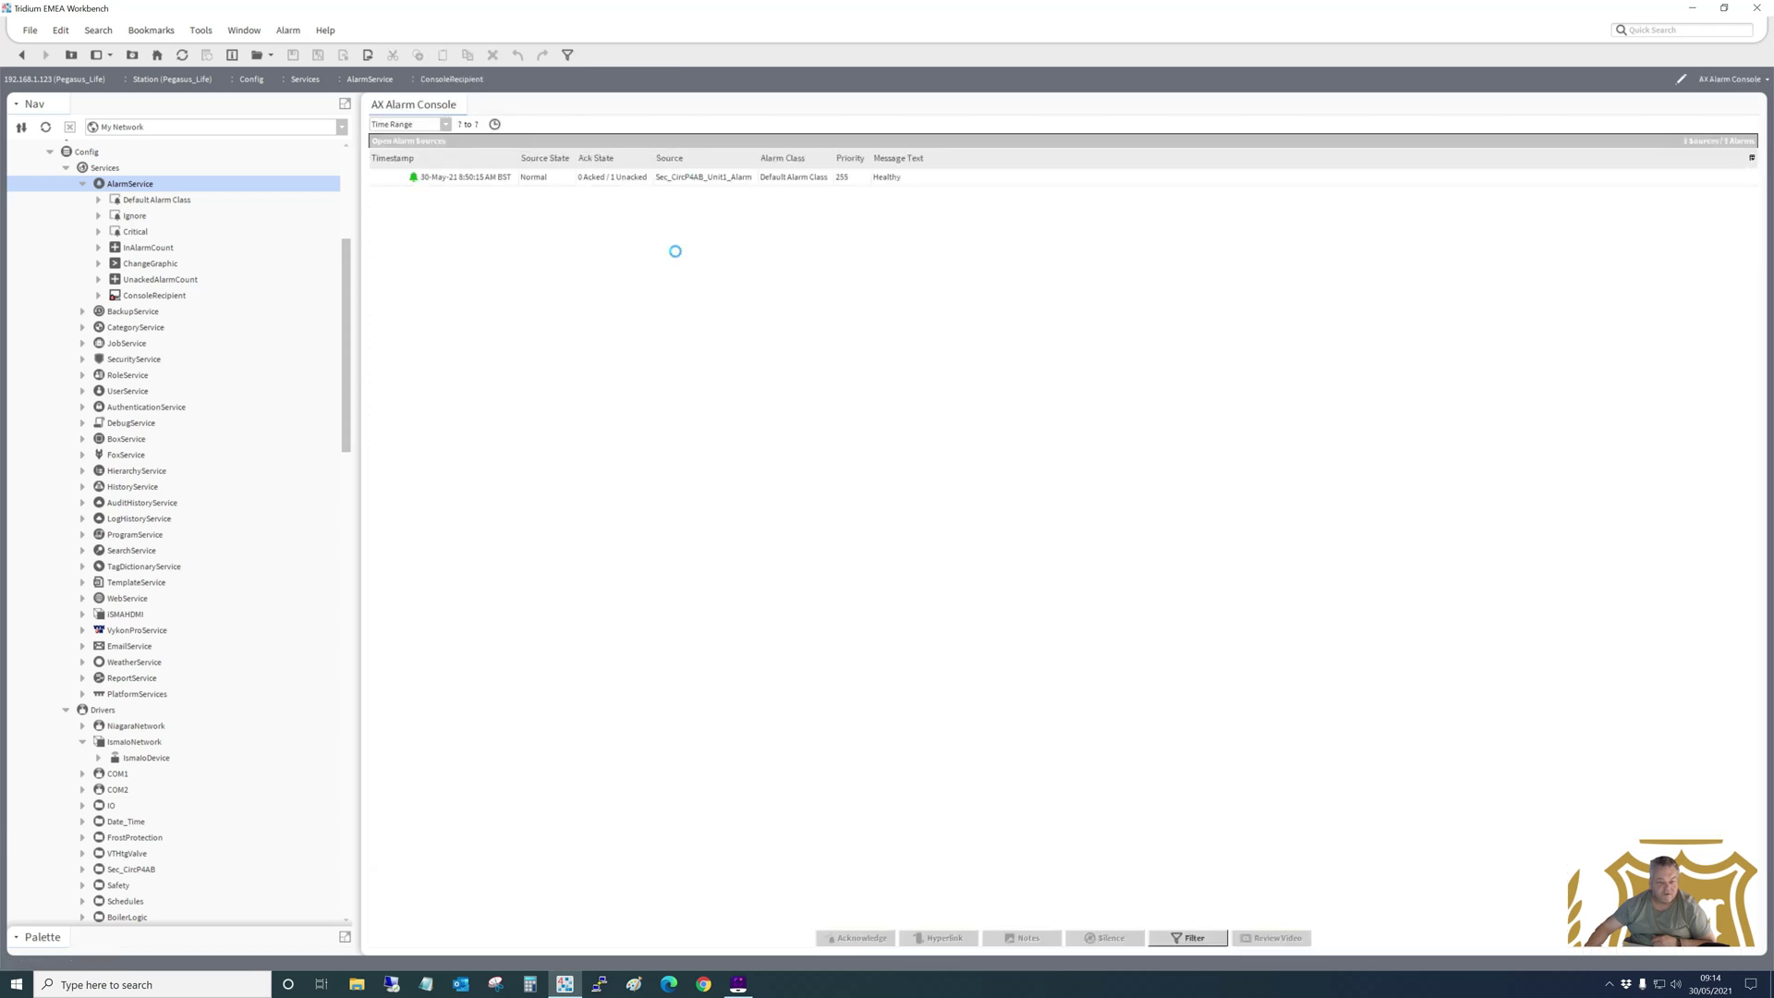
{"action": "left_click", "coordinate": [676, 176]}
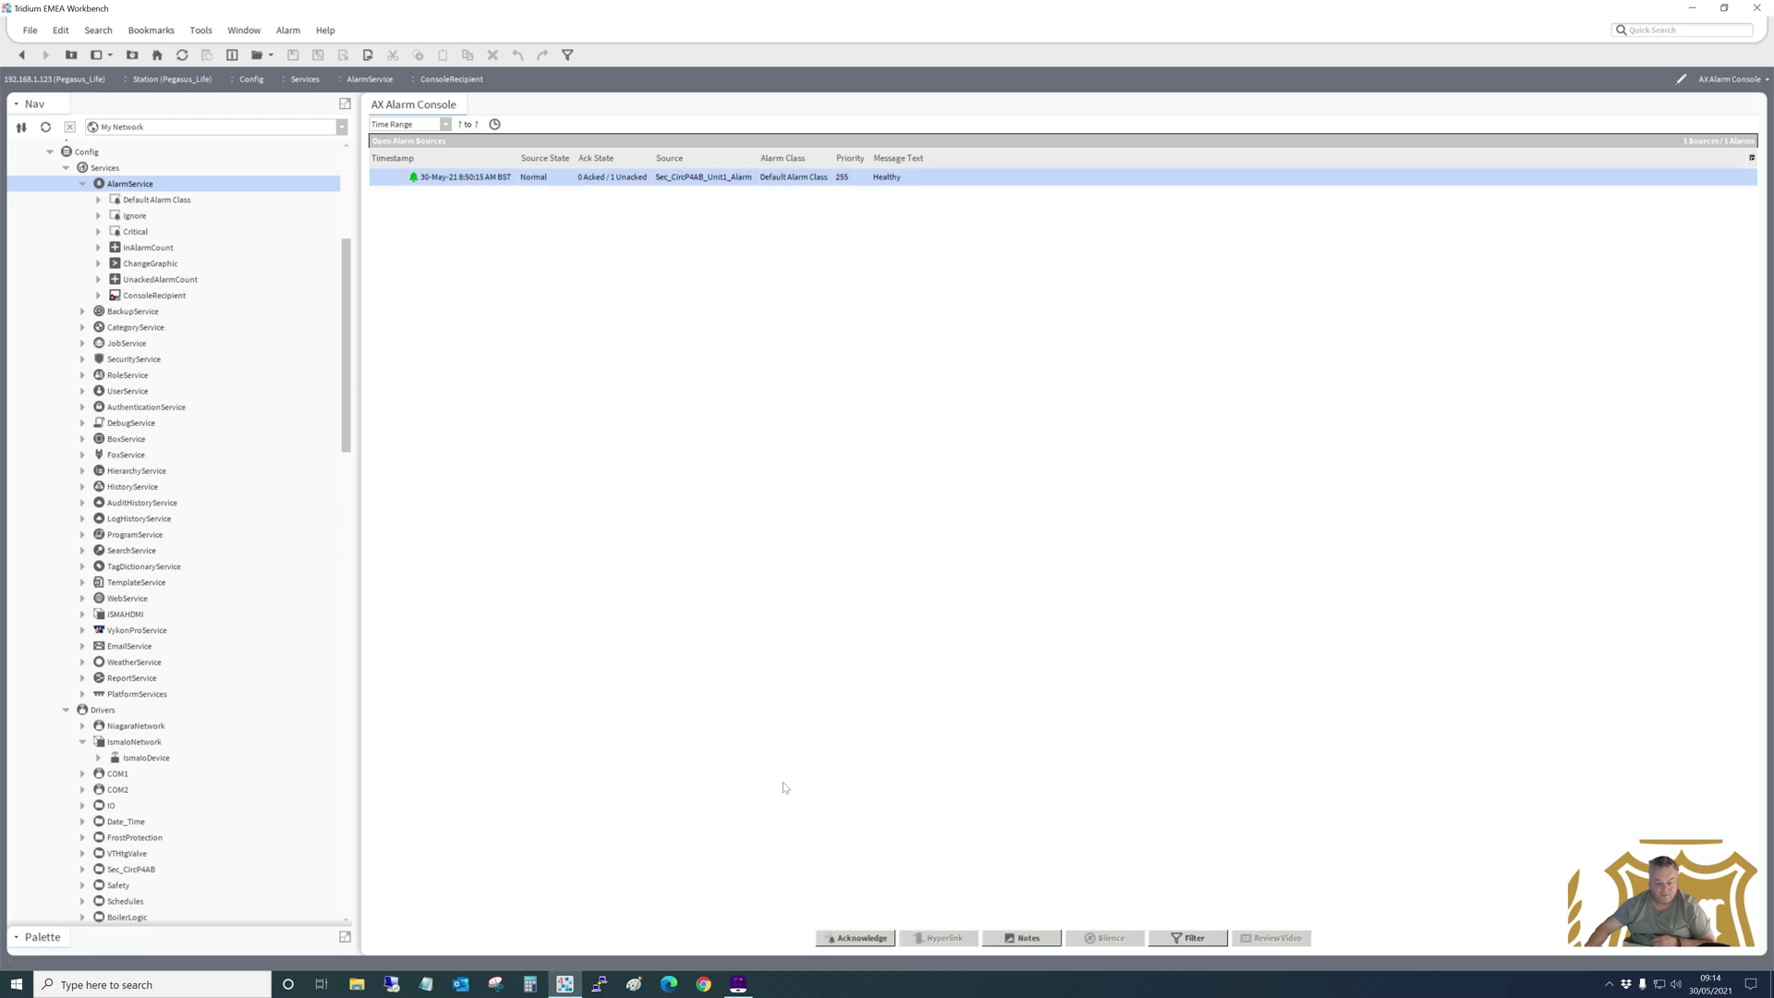
{"action": "left_click", "coordinate": [856, 938]}
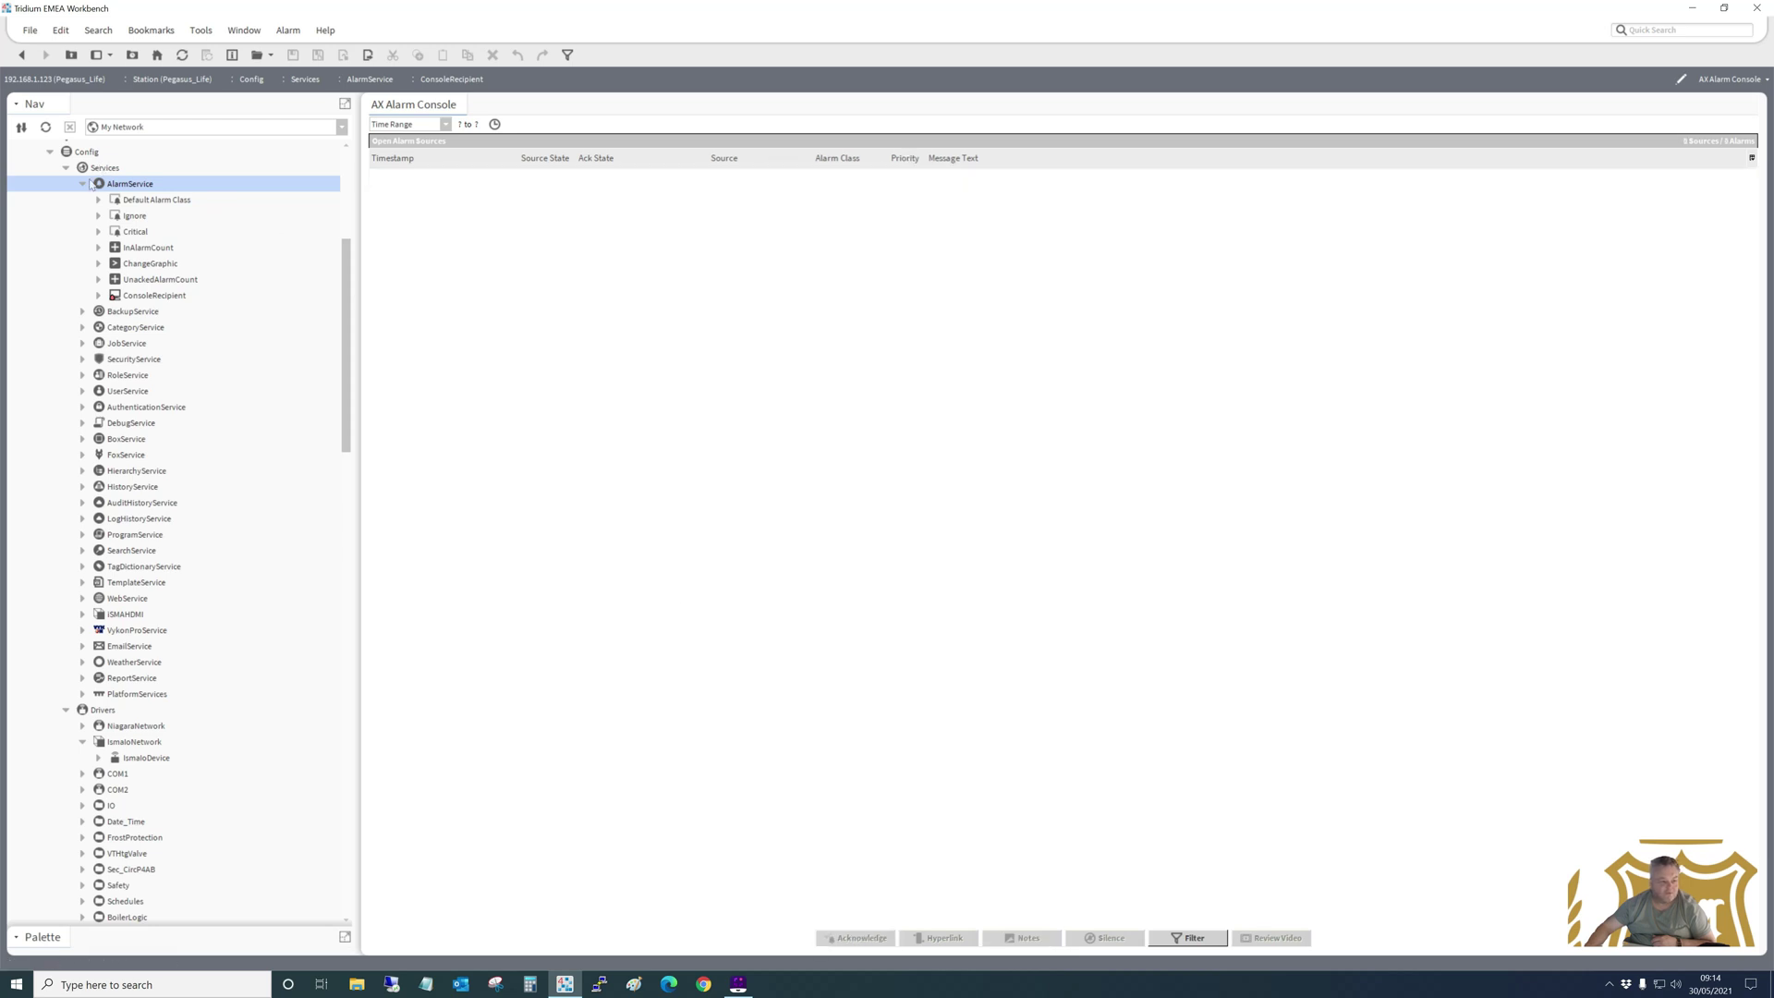
Open CategoryService's Category Browser and expand Config, Files and the px folder to examine their User and Admin category assignments.
{"action": "left_click", "coordinate": [83, 184]}
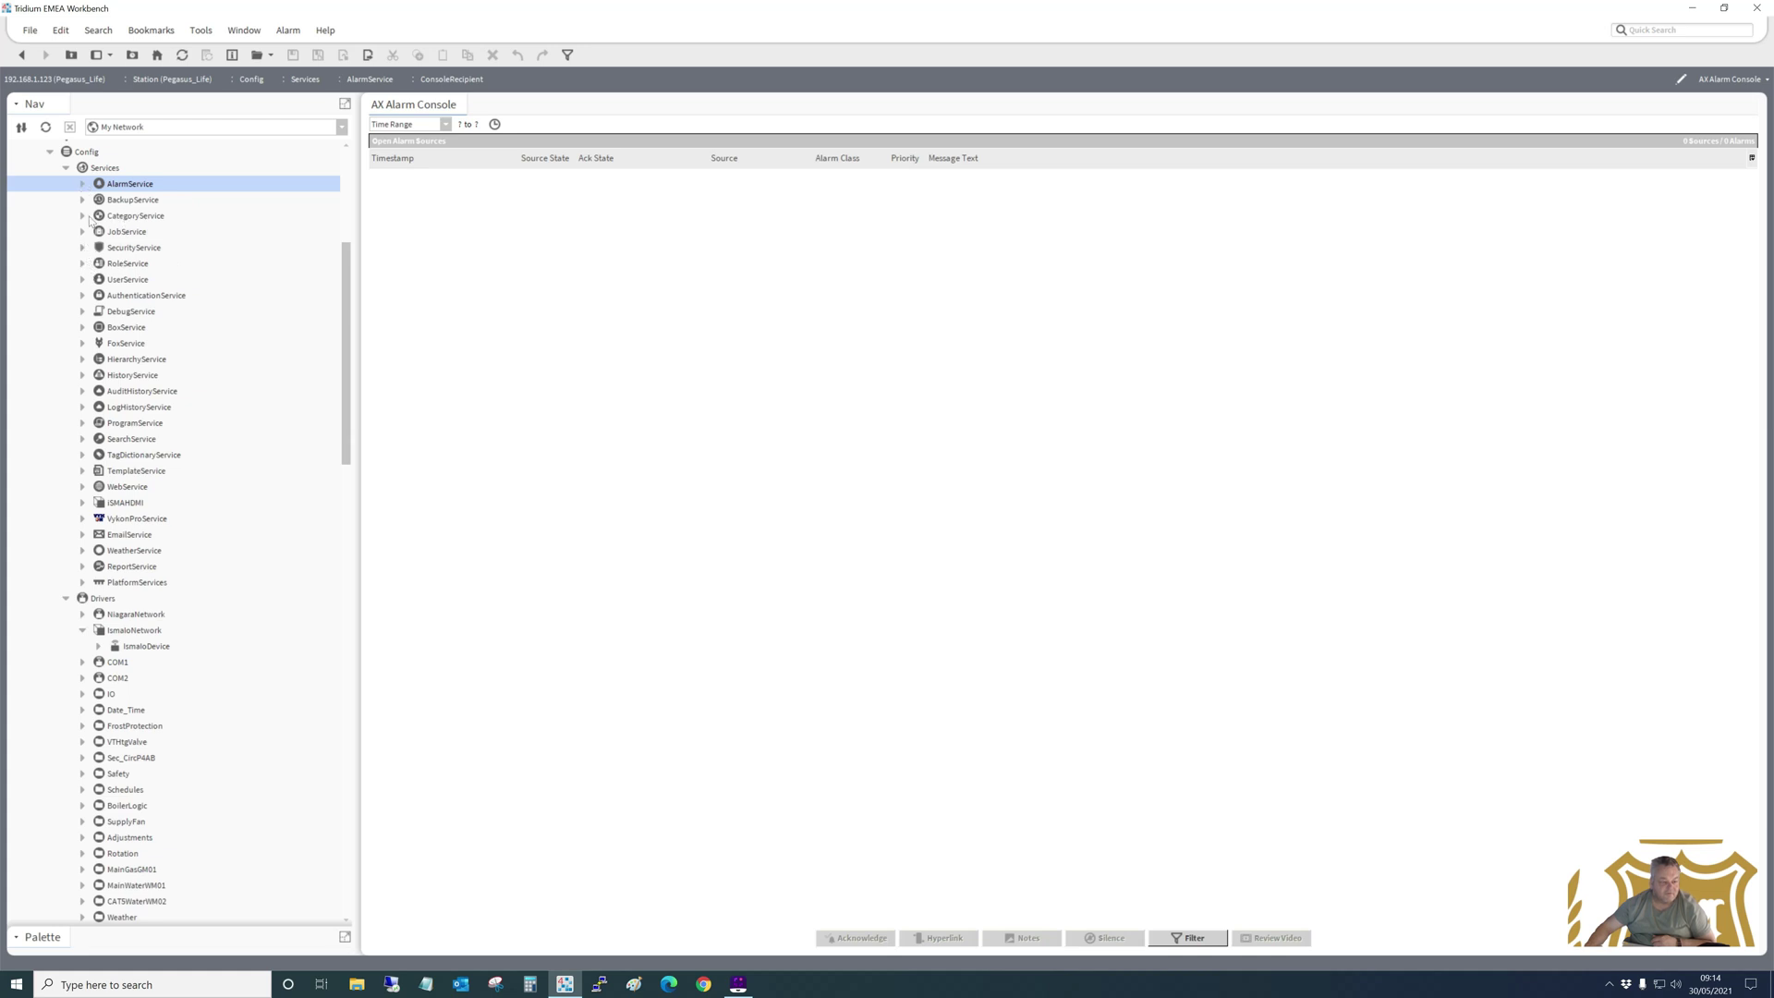
{"action": "left_click", "coordinate": [83, 215]}
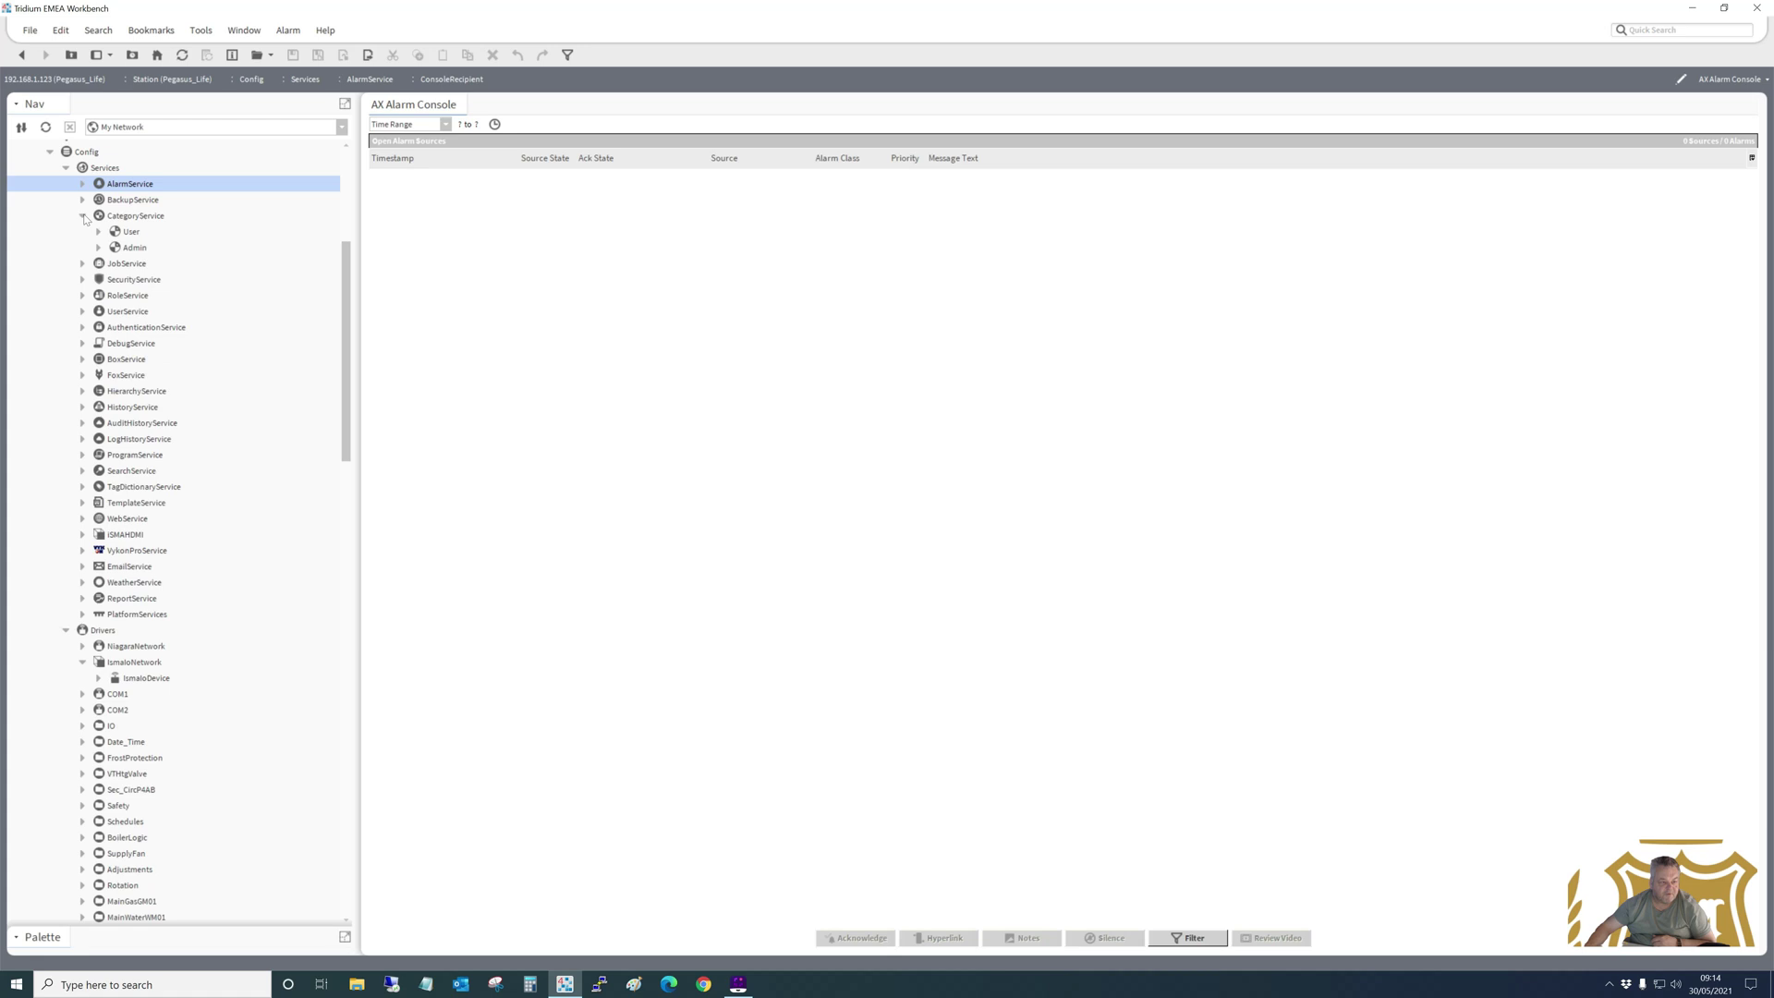
{"action": "left_click", "coordinate": [135, 218]}
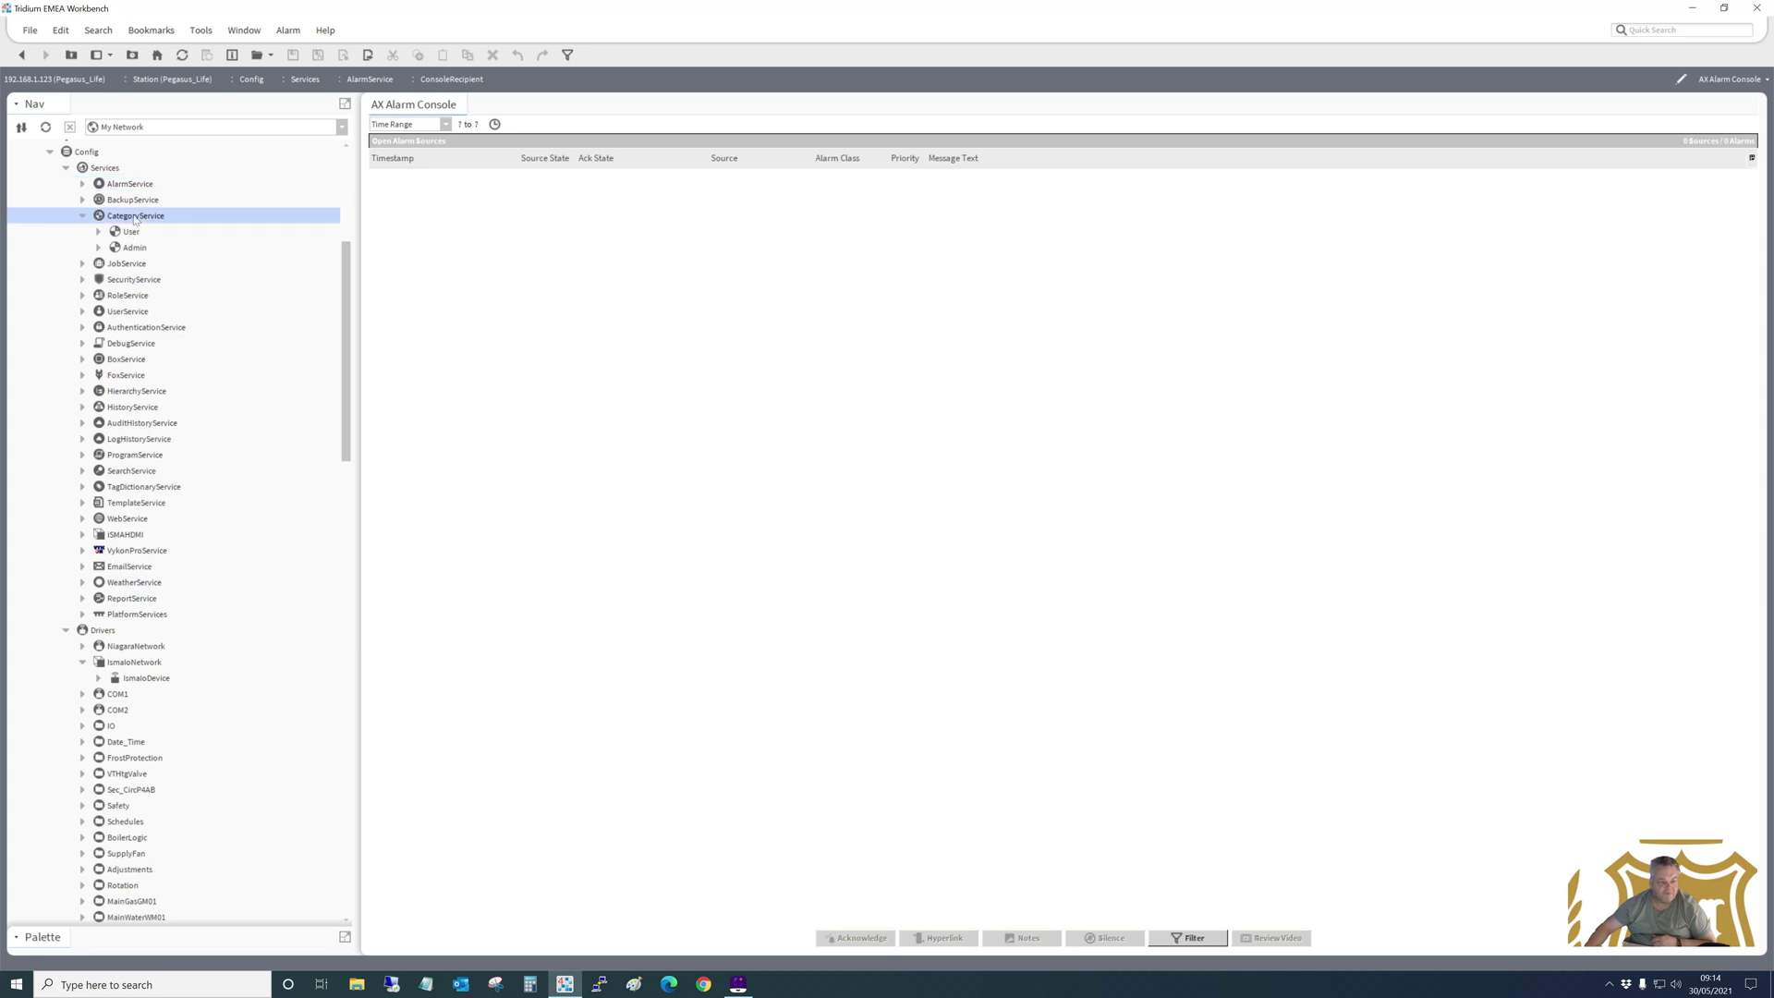
{"action": "double_click", "coordinate": [135, 218]}
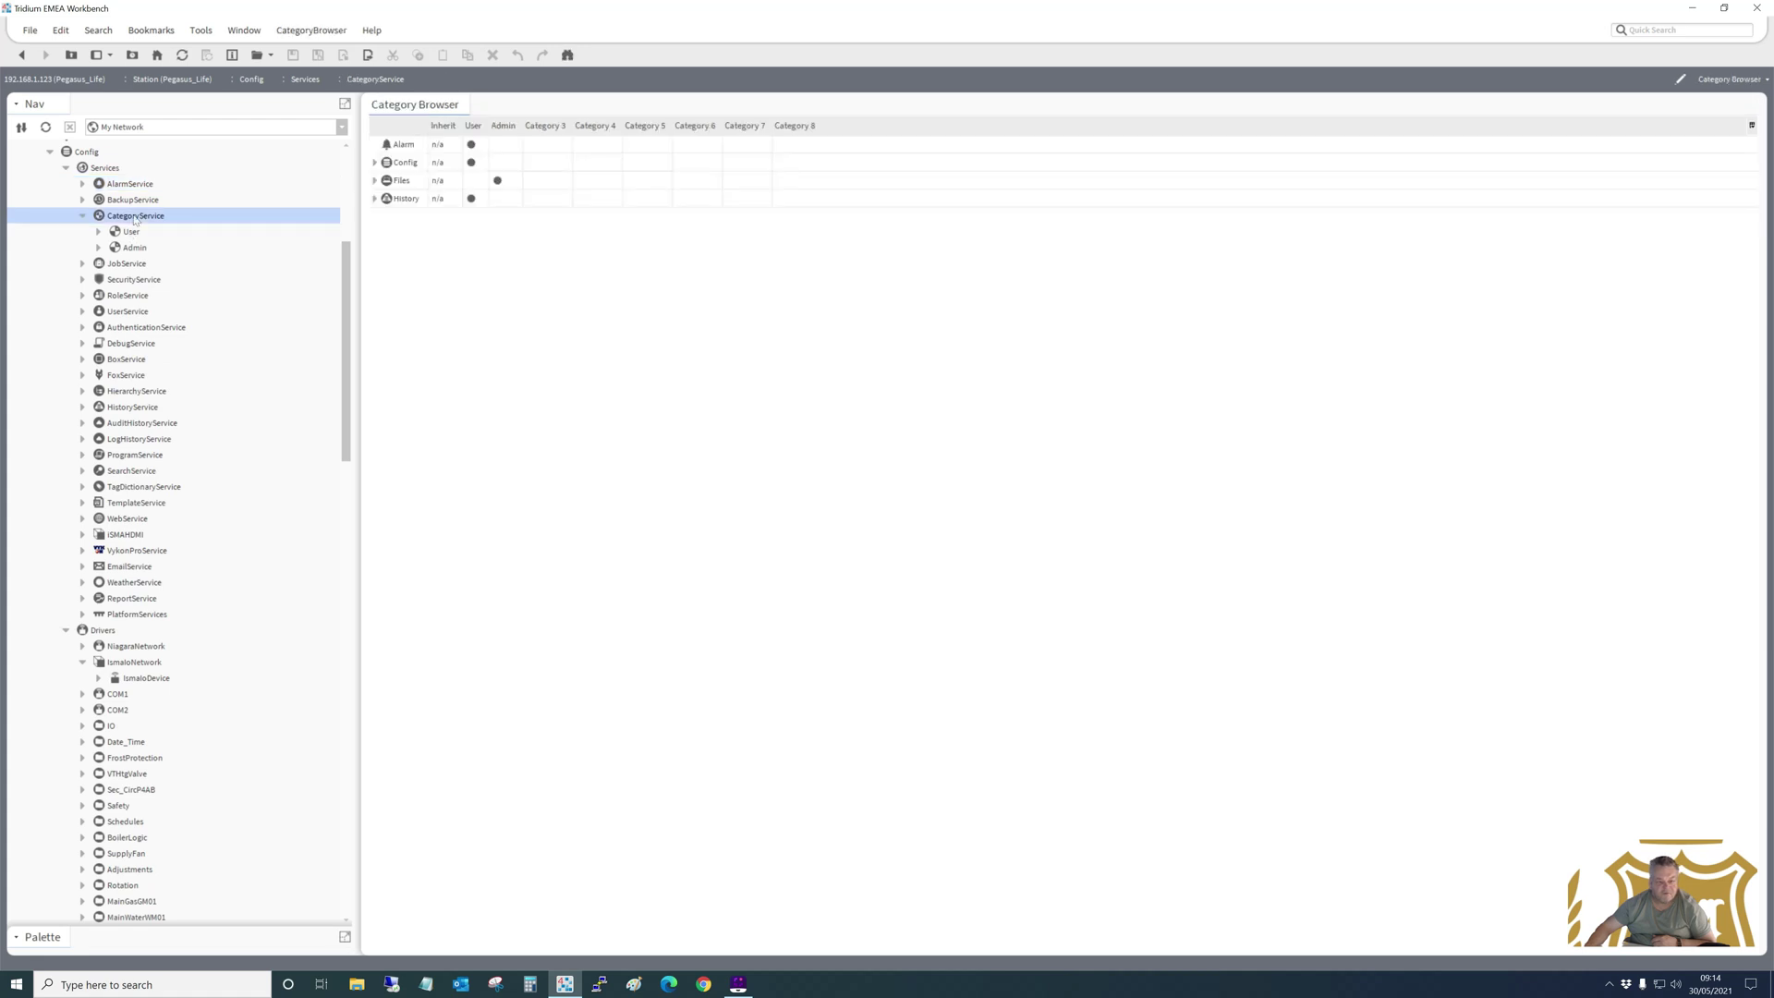
{"action": "left_click", "coordinate": [374, 162]}
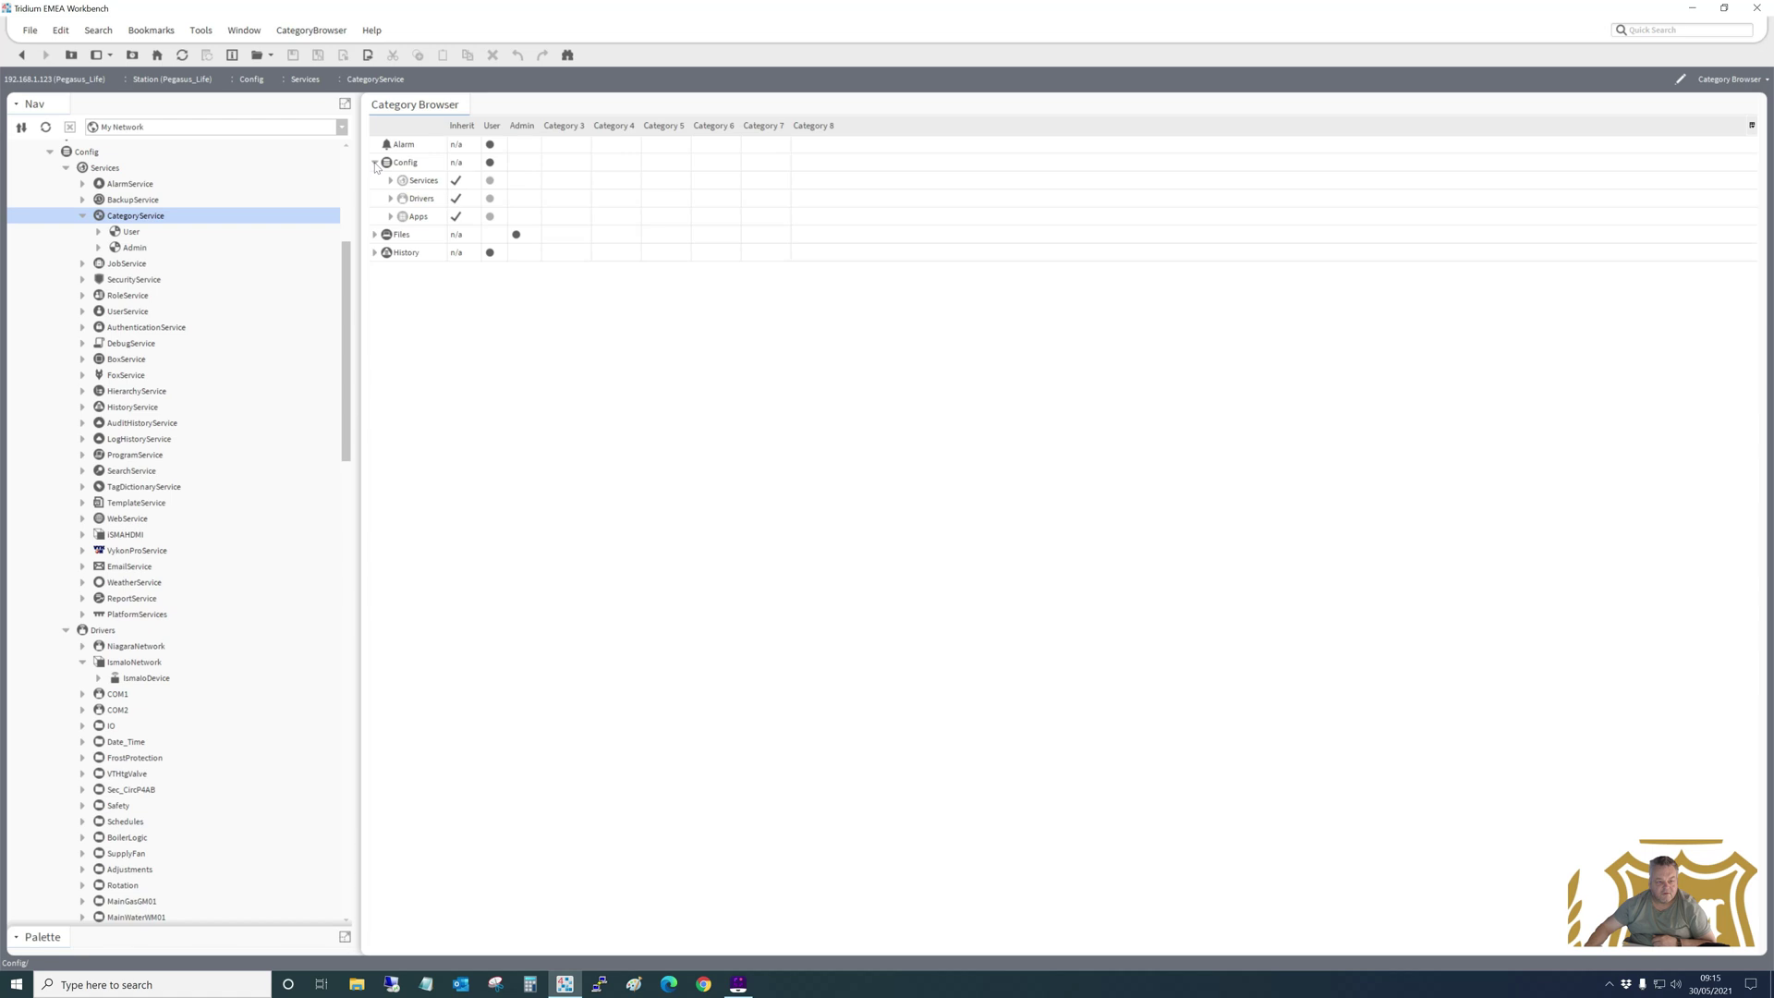
{"action": "left_click", "coordinate": [375, 235]}
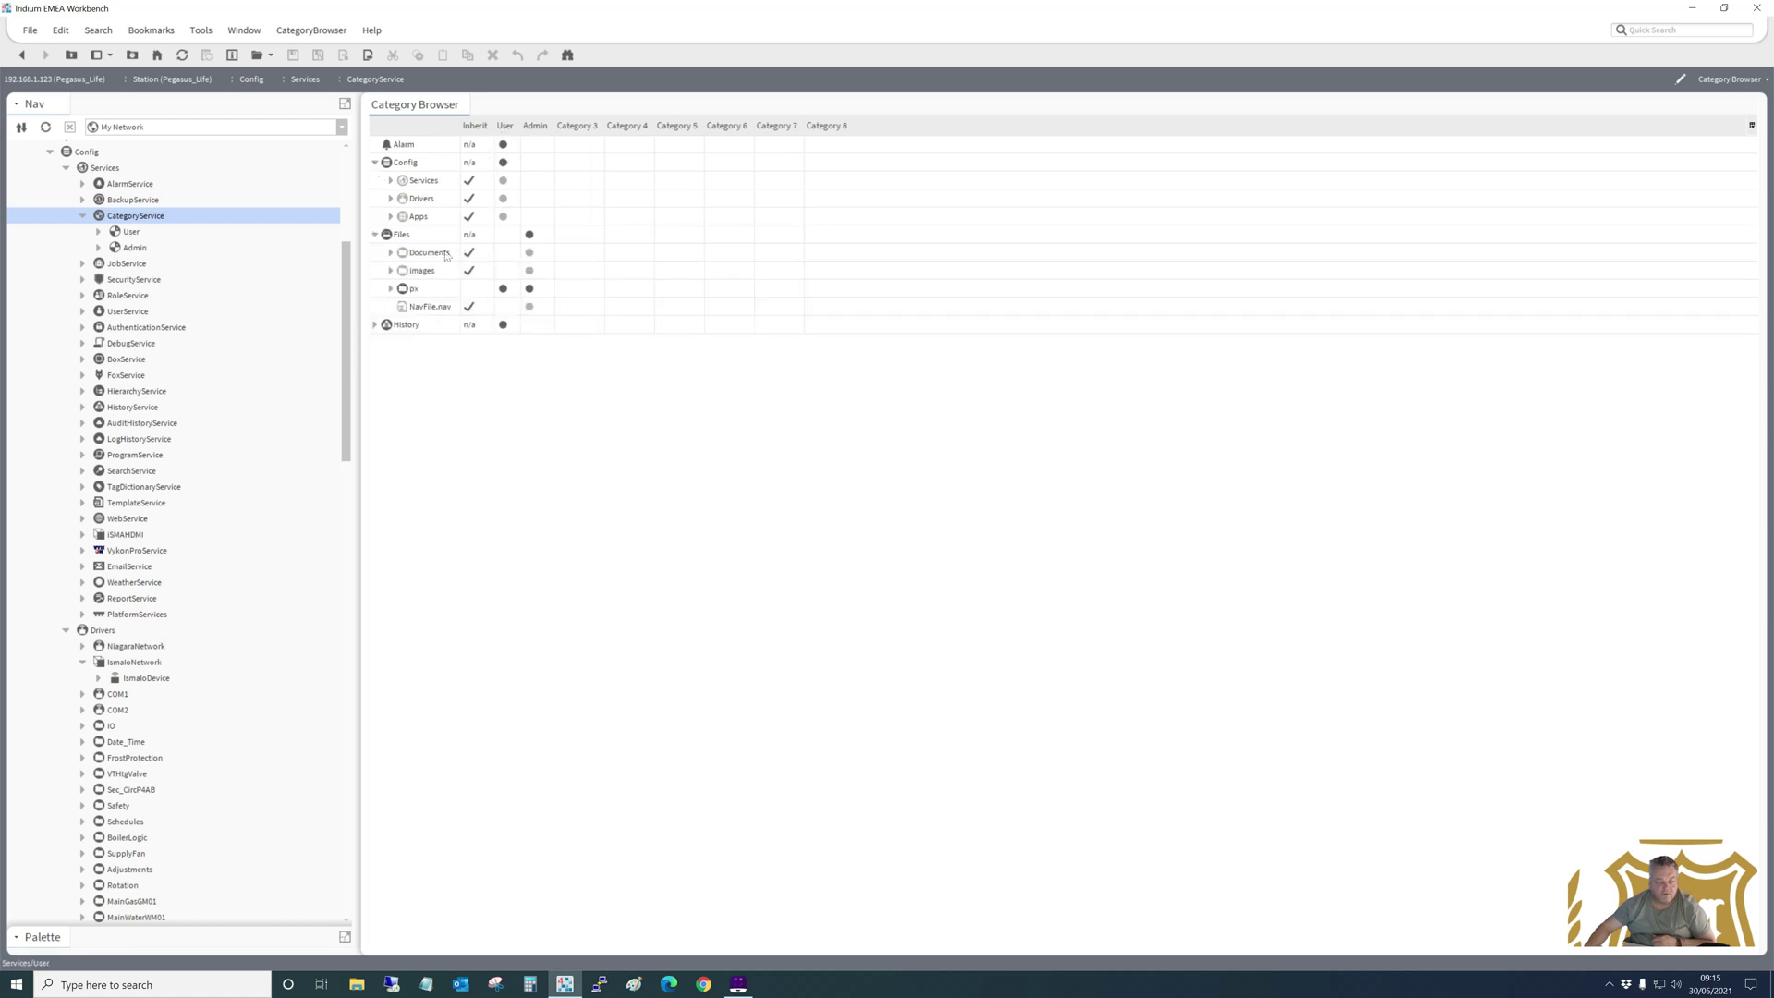
{"action": "left_click", "coordinate": [389, 288]}
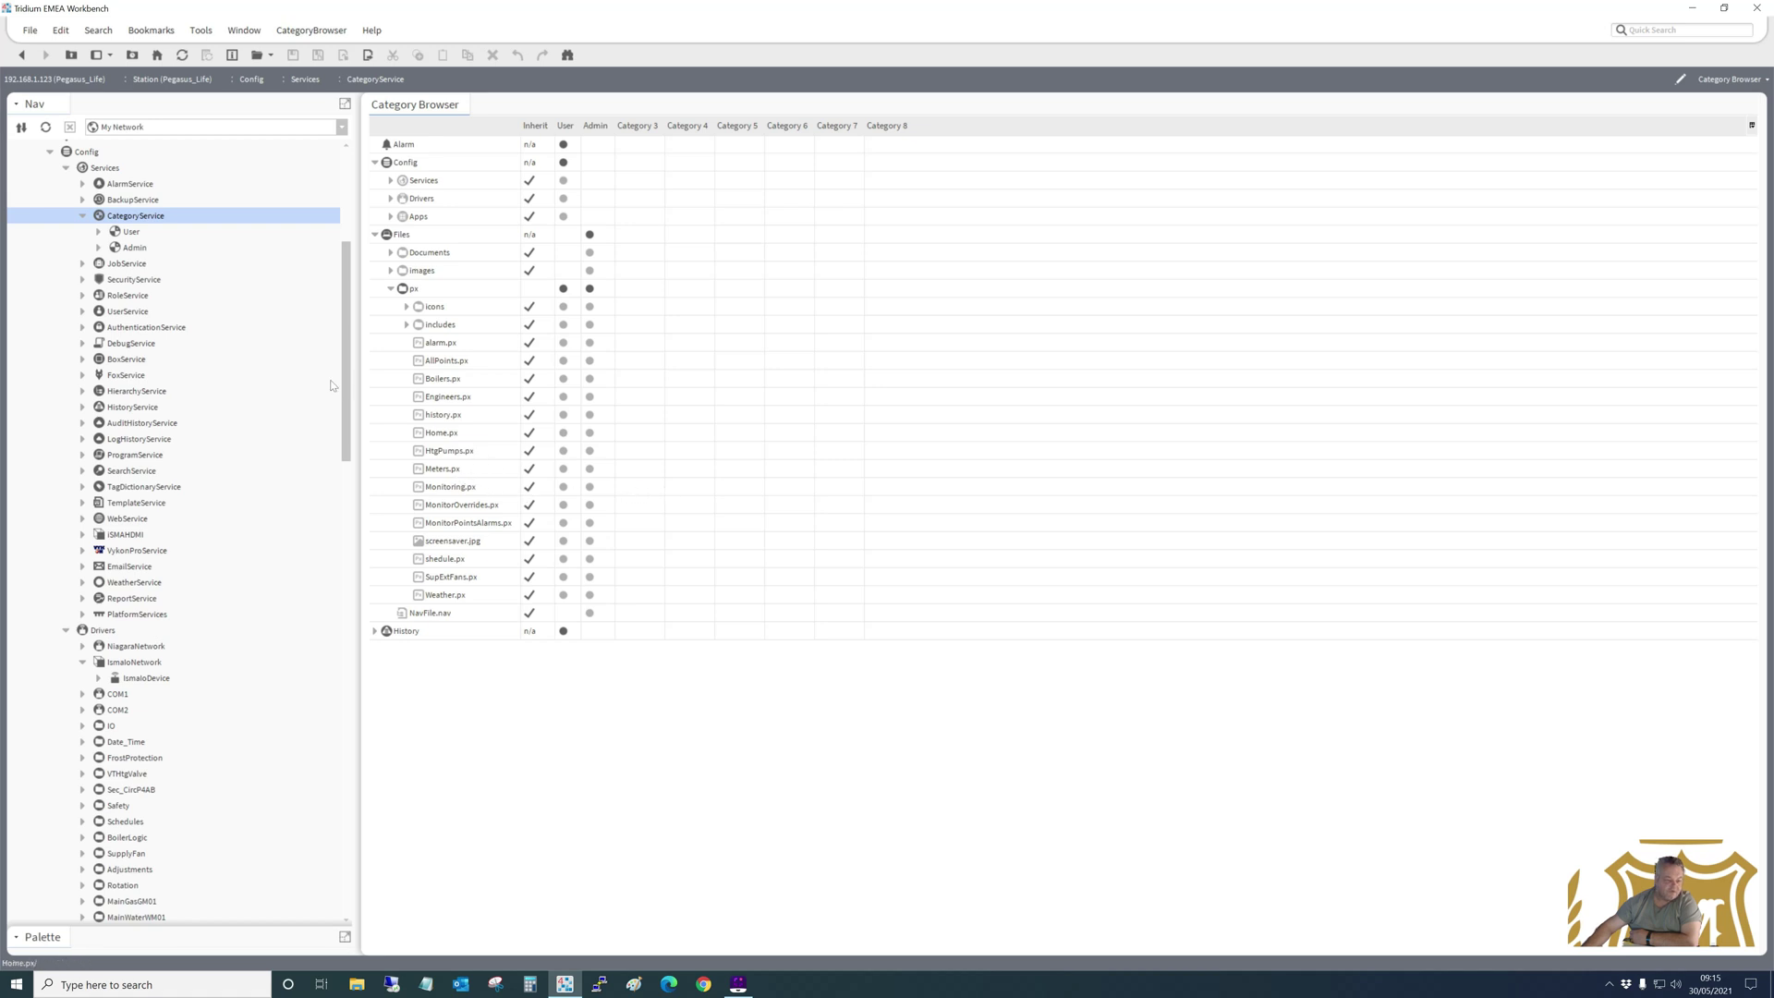
Open the ISMAHDMI service's property sheet and review its screensaver, standby and auto login settings.
{"action": "left_click_drag", "start_coordinate": [344, 388], "coordinate": [349, 381]}
{"action": "scroll", "coordinate": [269, 433], "scroll_direction": "down", "scroll_amount": 3}
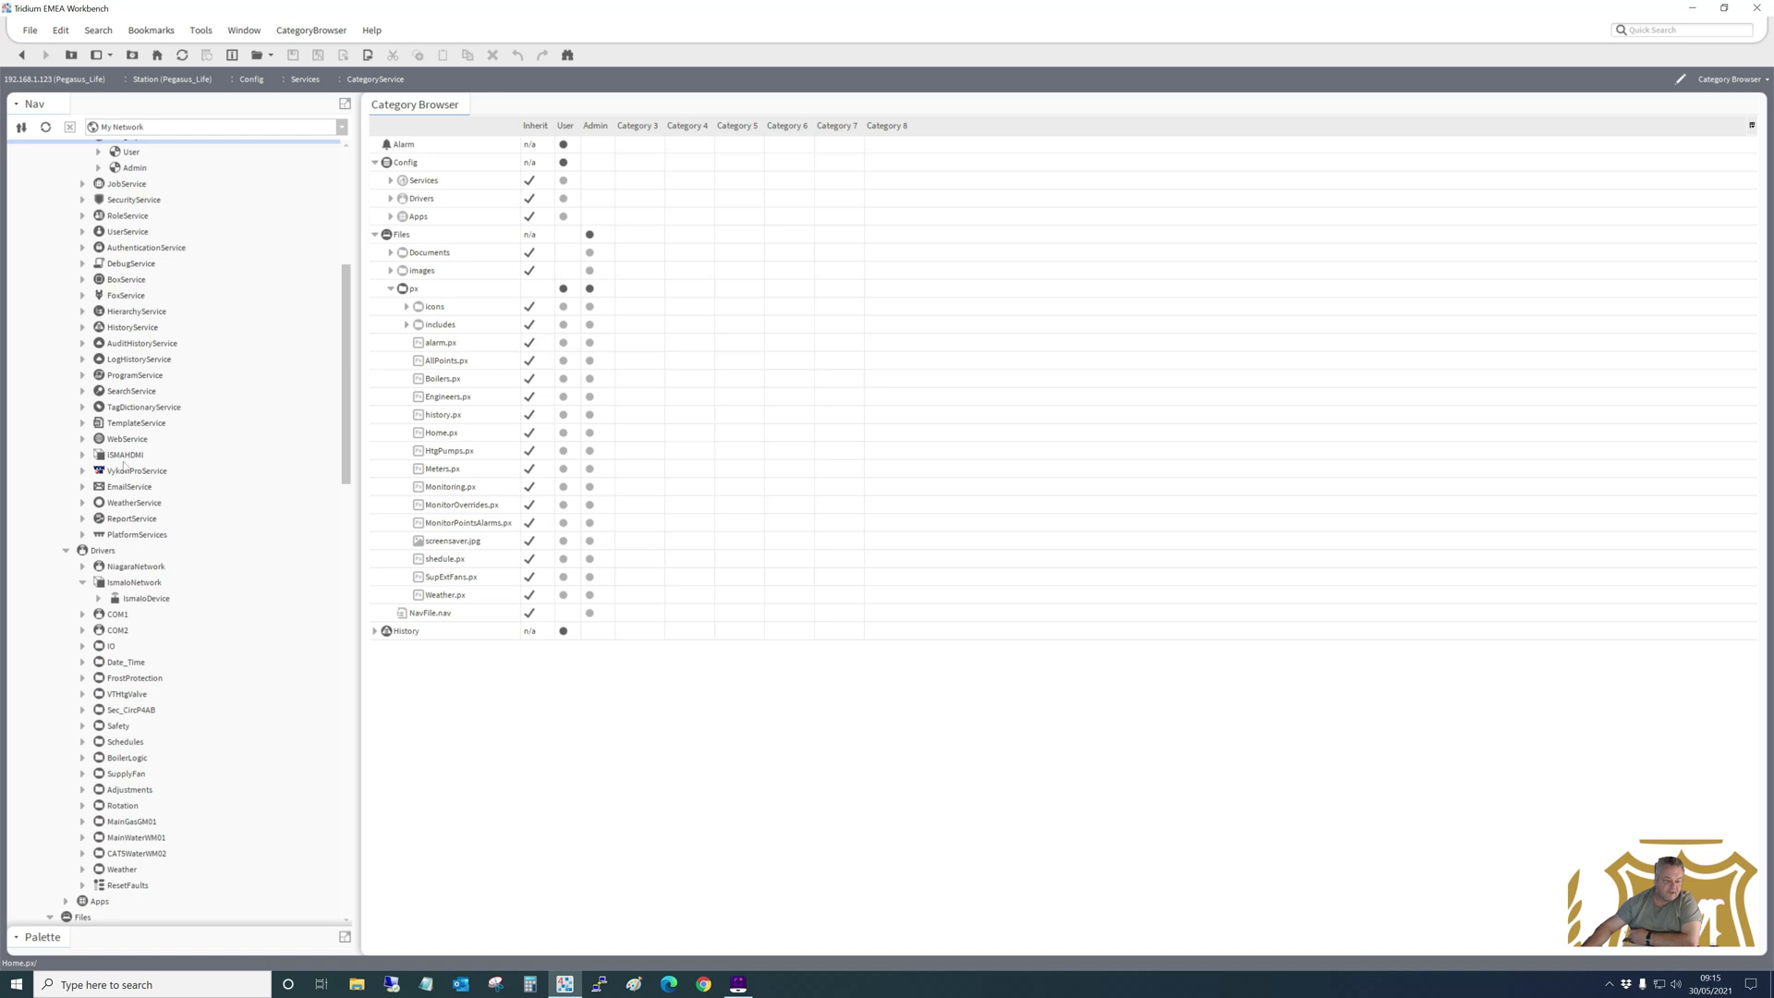
{"action": "double_click", "coordinate": [125, 456]}
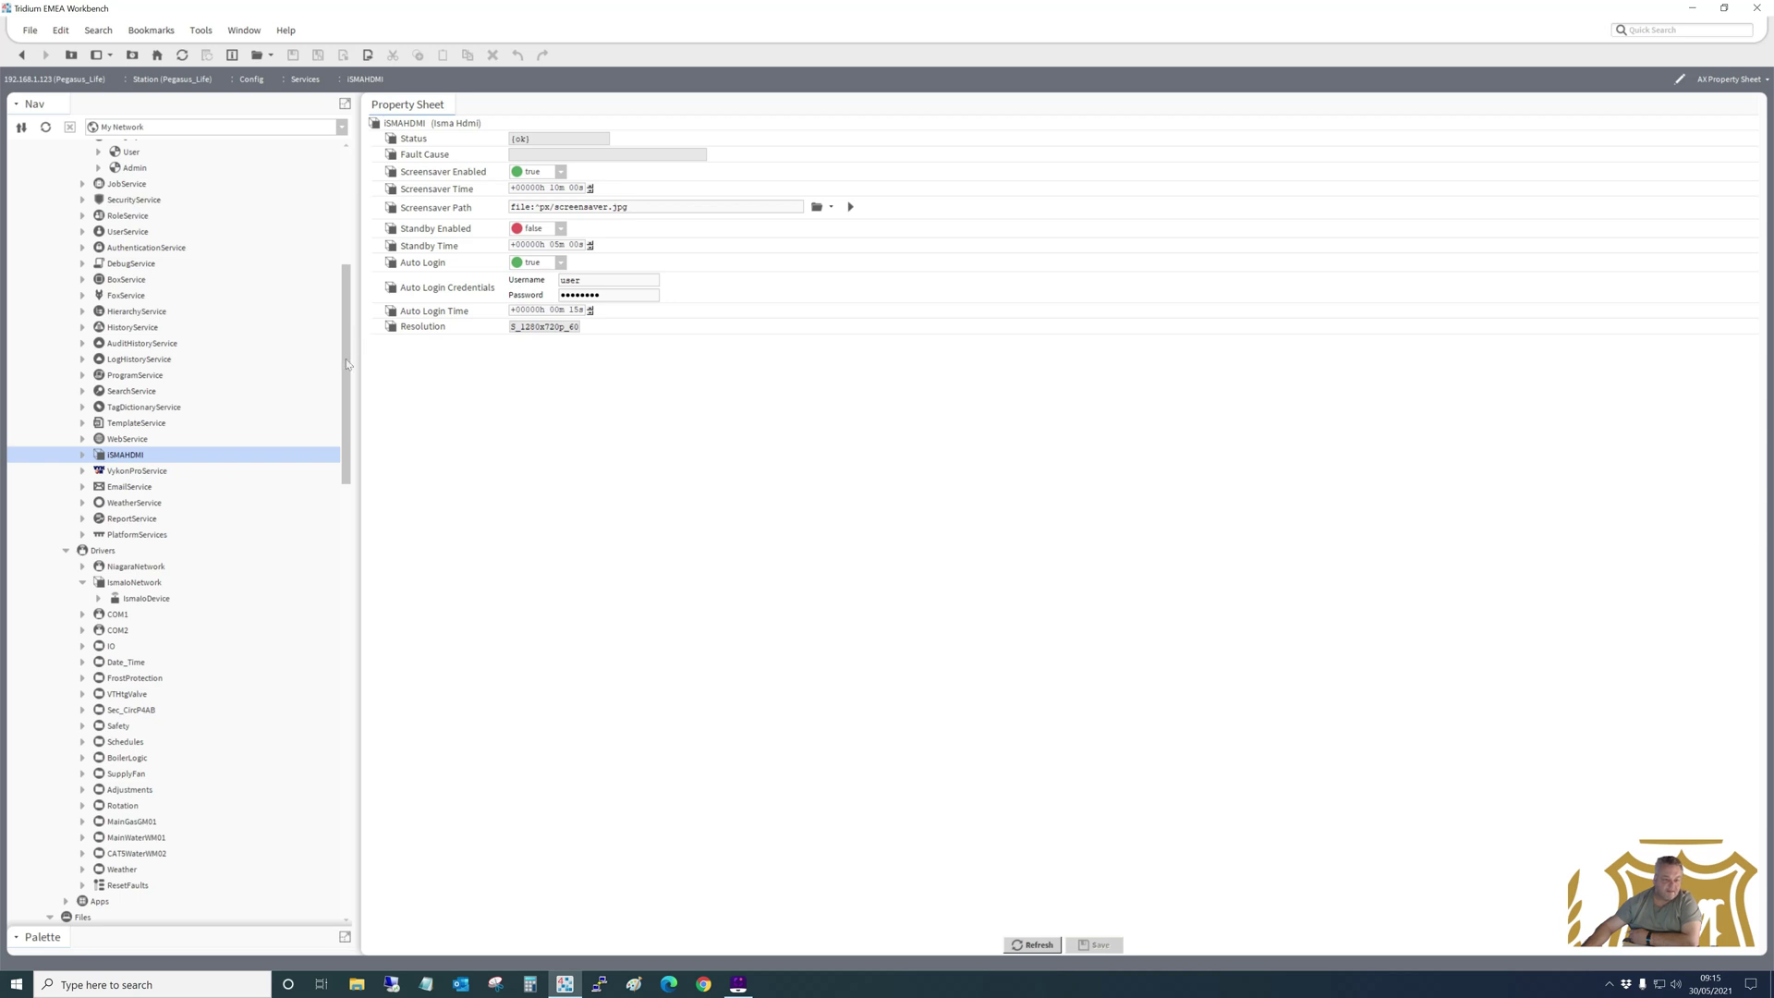
Open the Adjustments folder under Drivers to view its Home graphic.
{"action": "scroll", "coordinate": [347, 364], "scroll_direction": "down", "scroll_amount": 2}
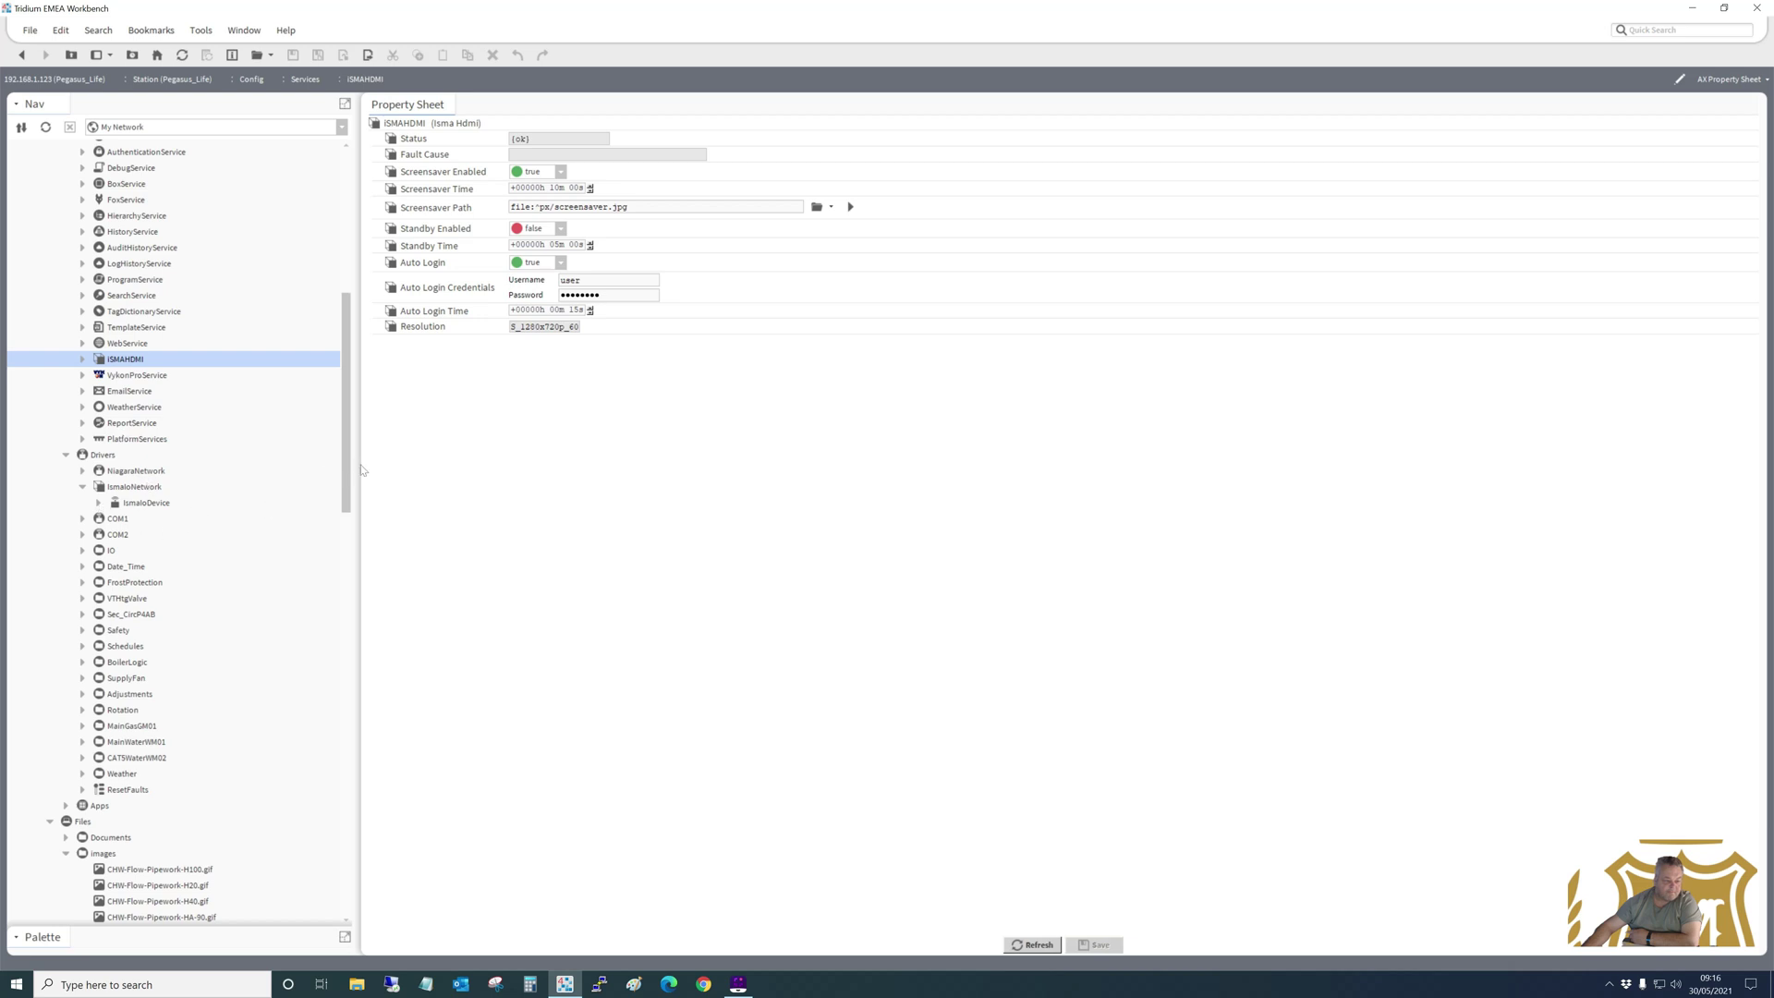
{"action": "left_click_drag", "start_coordinate": [349, 477], "coordinate": [348, 502]}
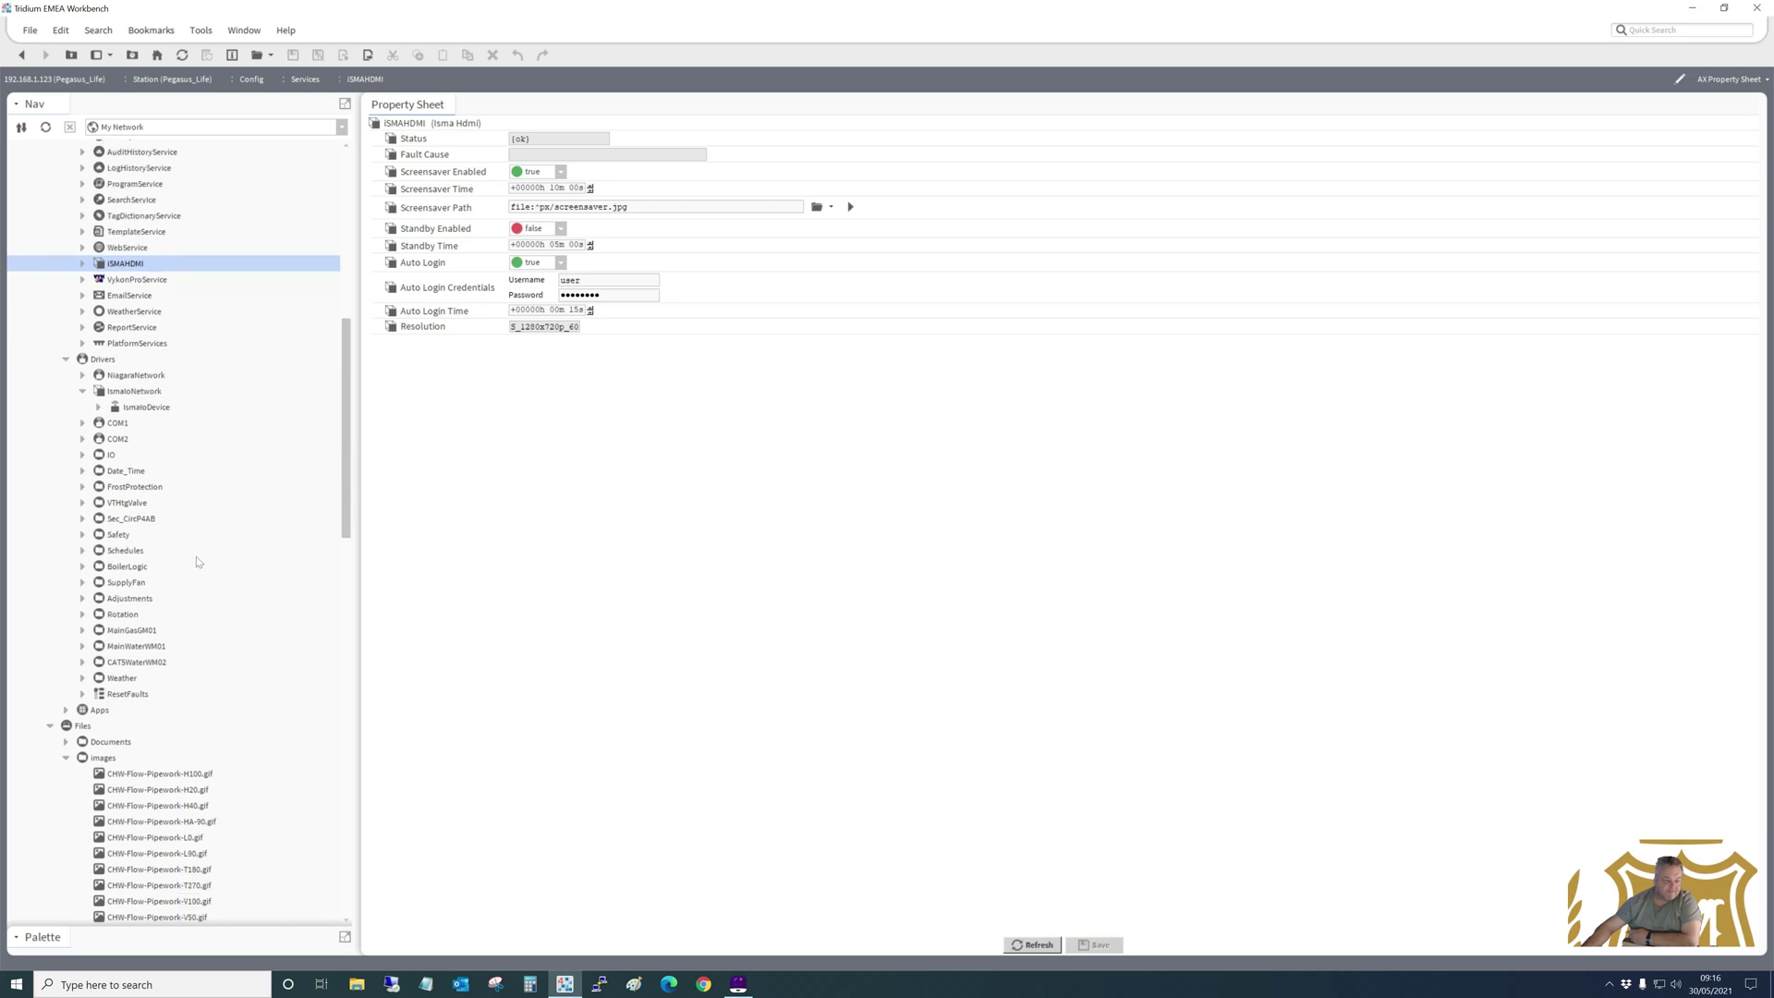
{"action": "double_click", "coordinate": [128, 600]}
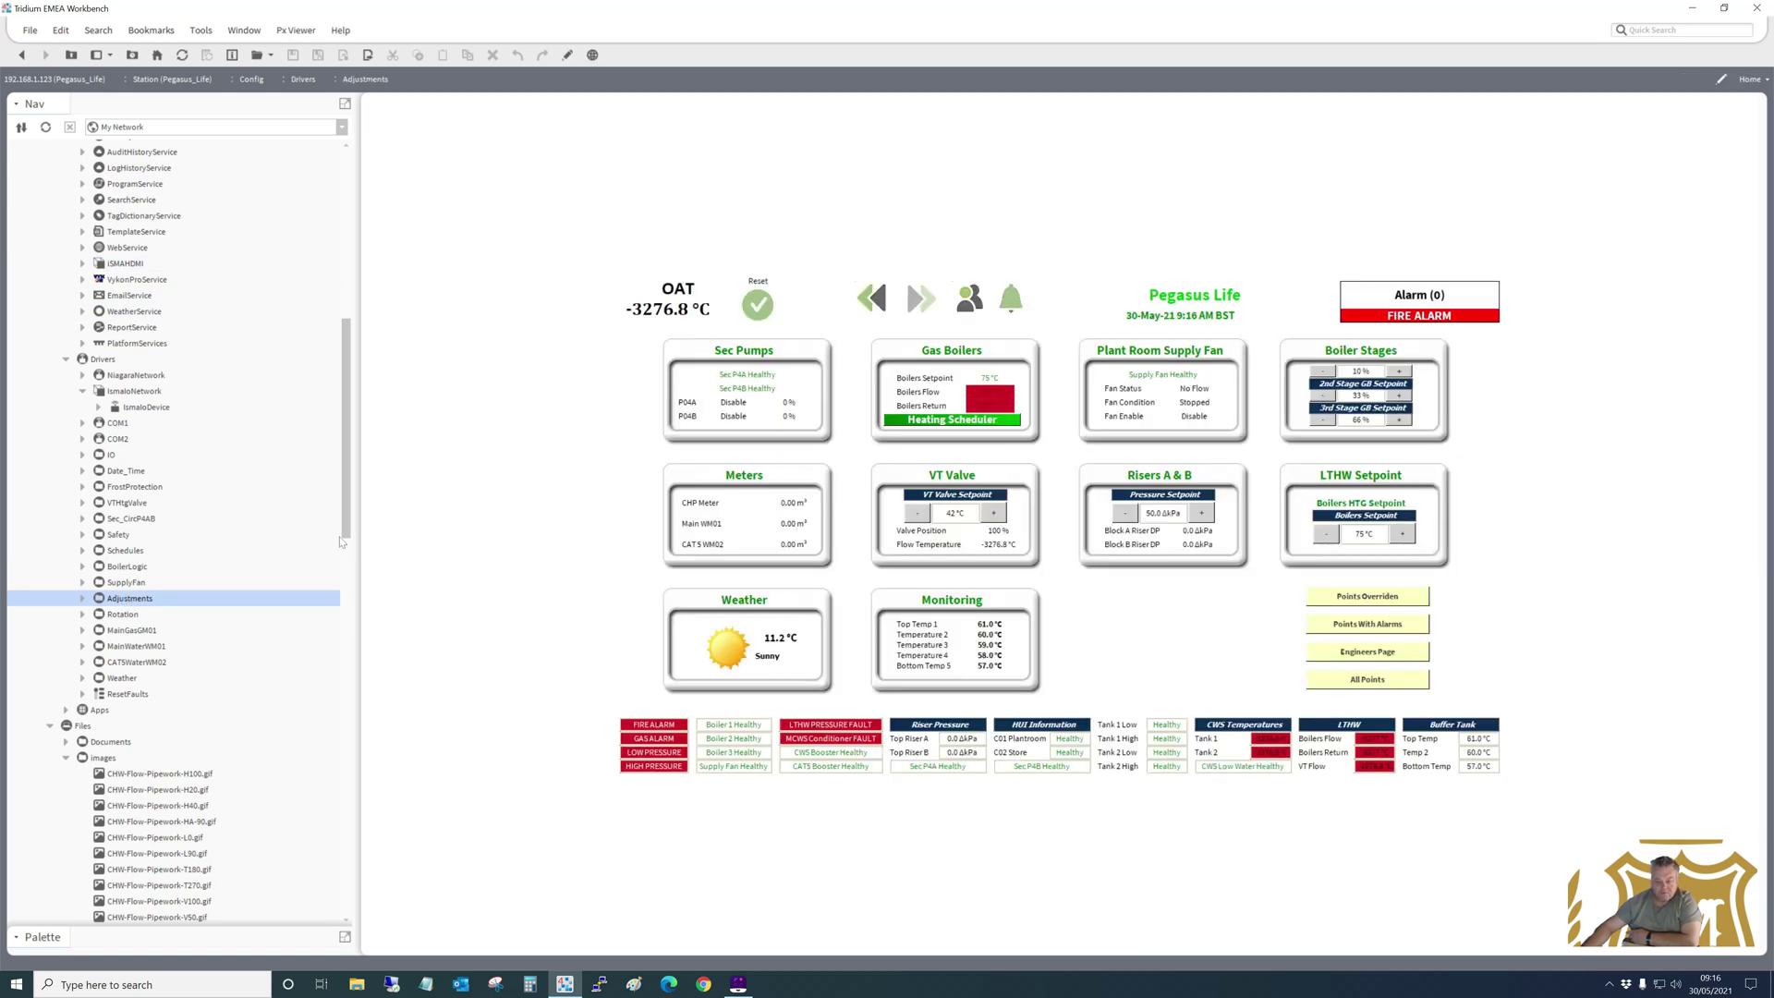
Expand the station's History node and its Pegasus_Life folder to look over the recorded histories.
{"action": "left_click_drag", "start_coordinate": [346, 525], "coordinate": [334, 820]}
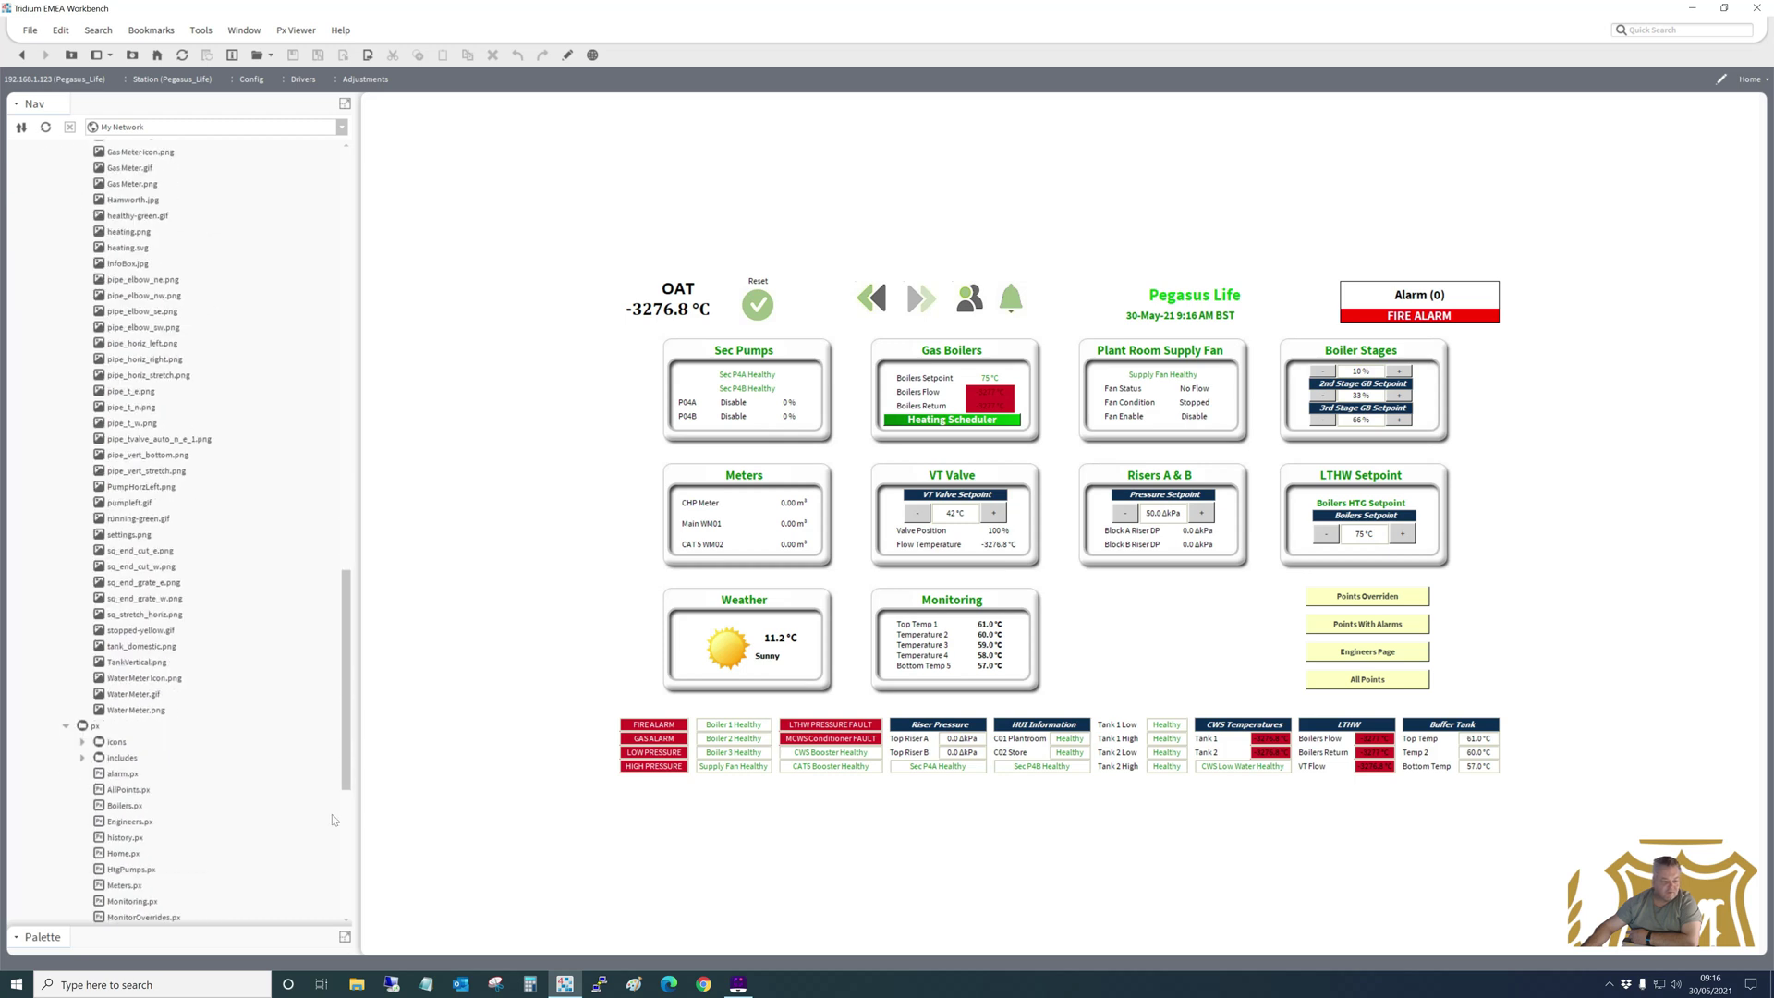
{"action": "scroll", "coordinate": [334, 819], "scroll_direction": "down", "scroll_amount": 5}
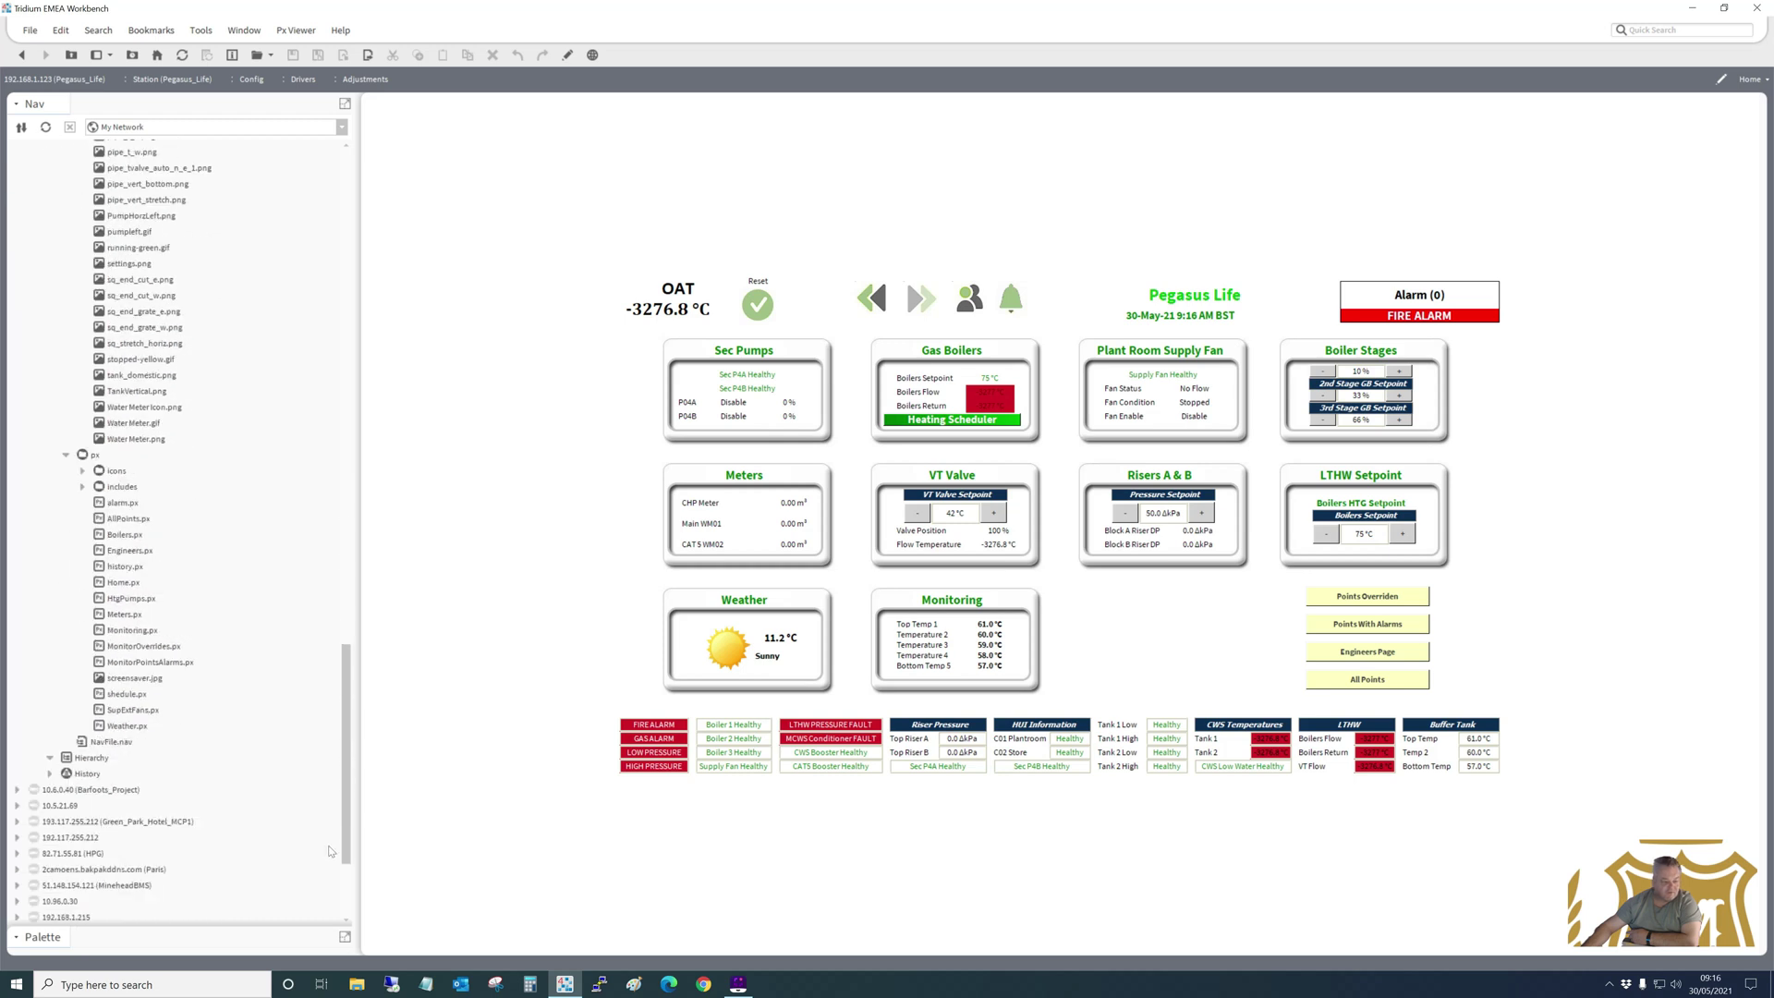
{"action": "left_click", "coordinate": [50, 775]}
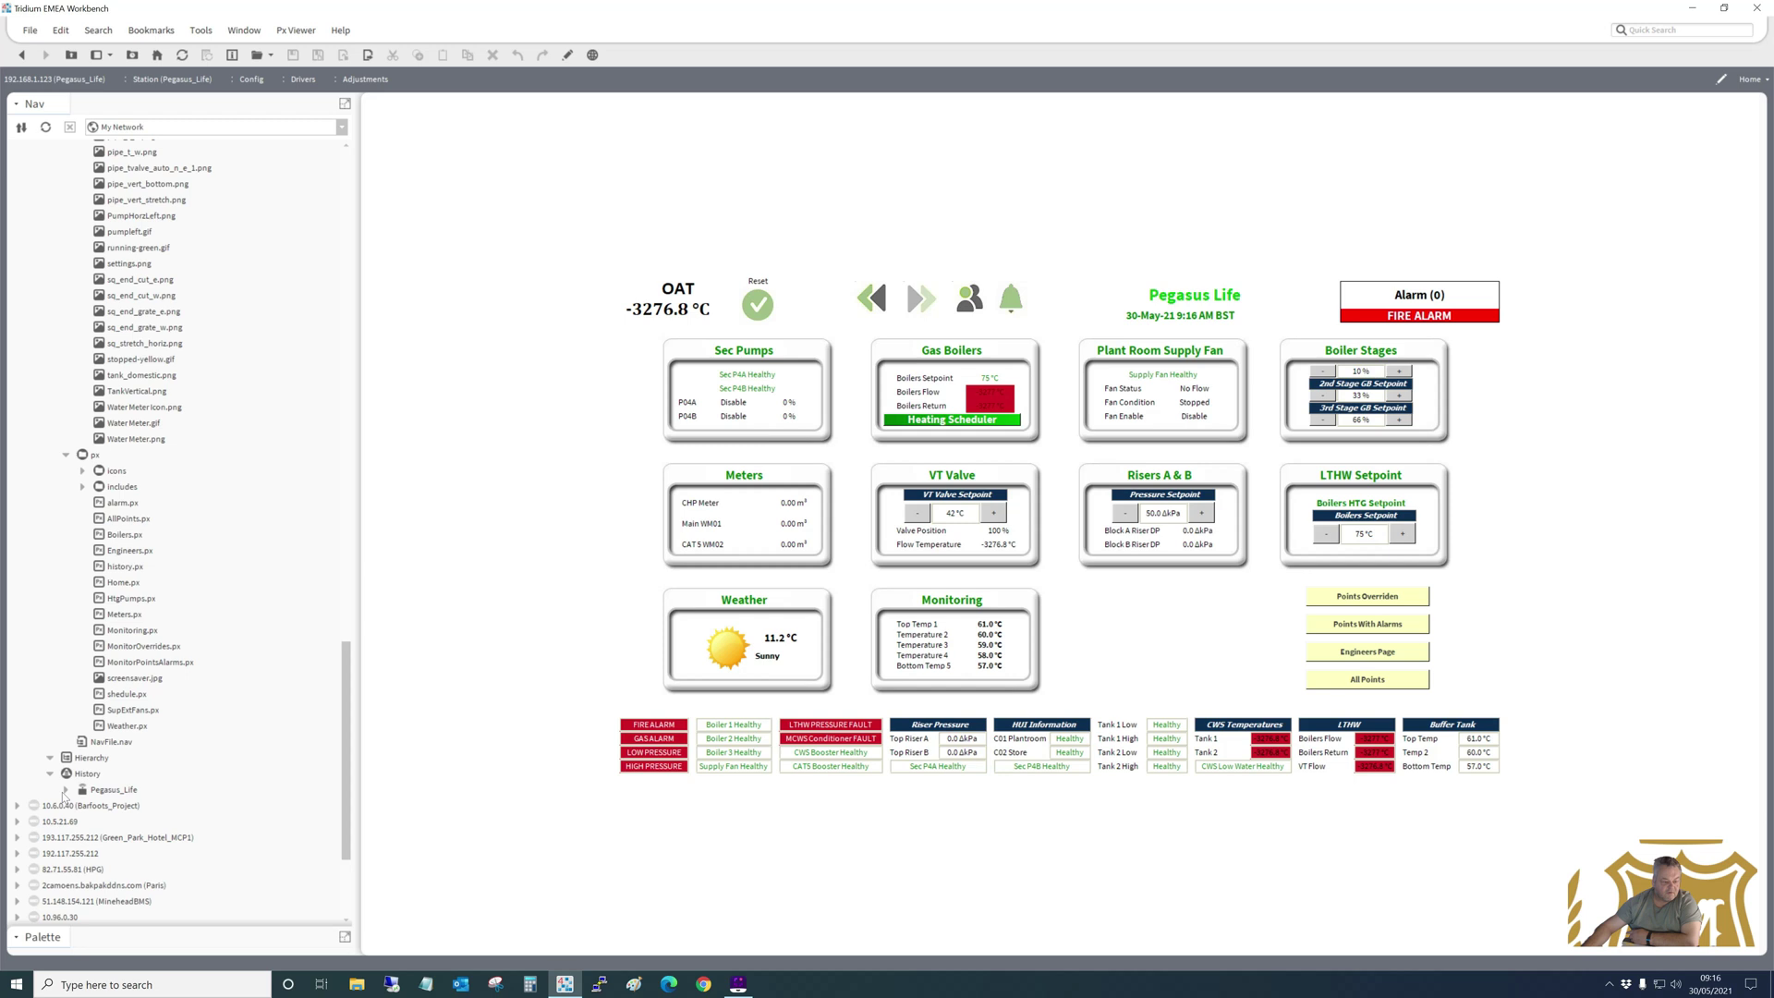
{"action": "left_click", "coordinate": [65, 791]}
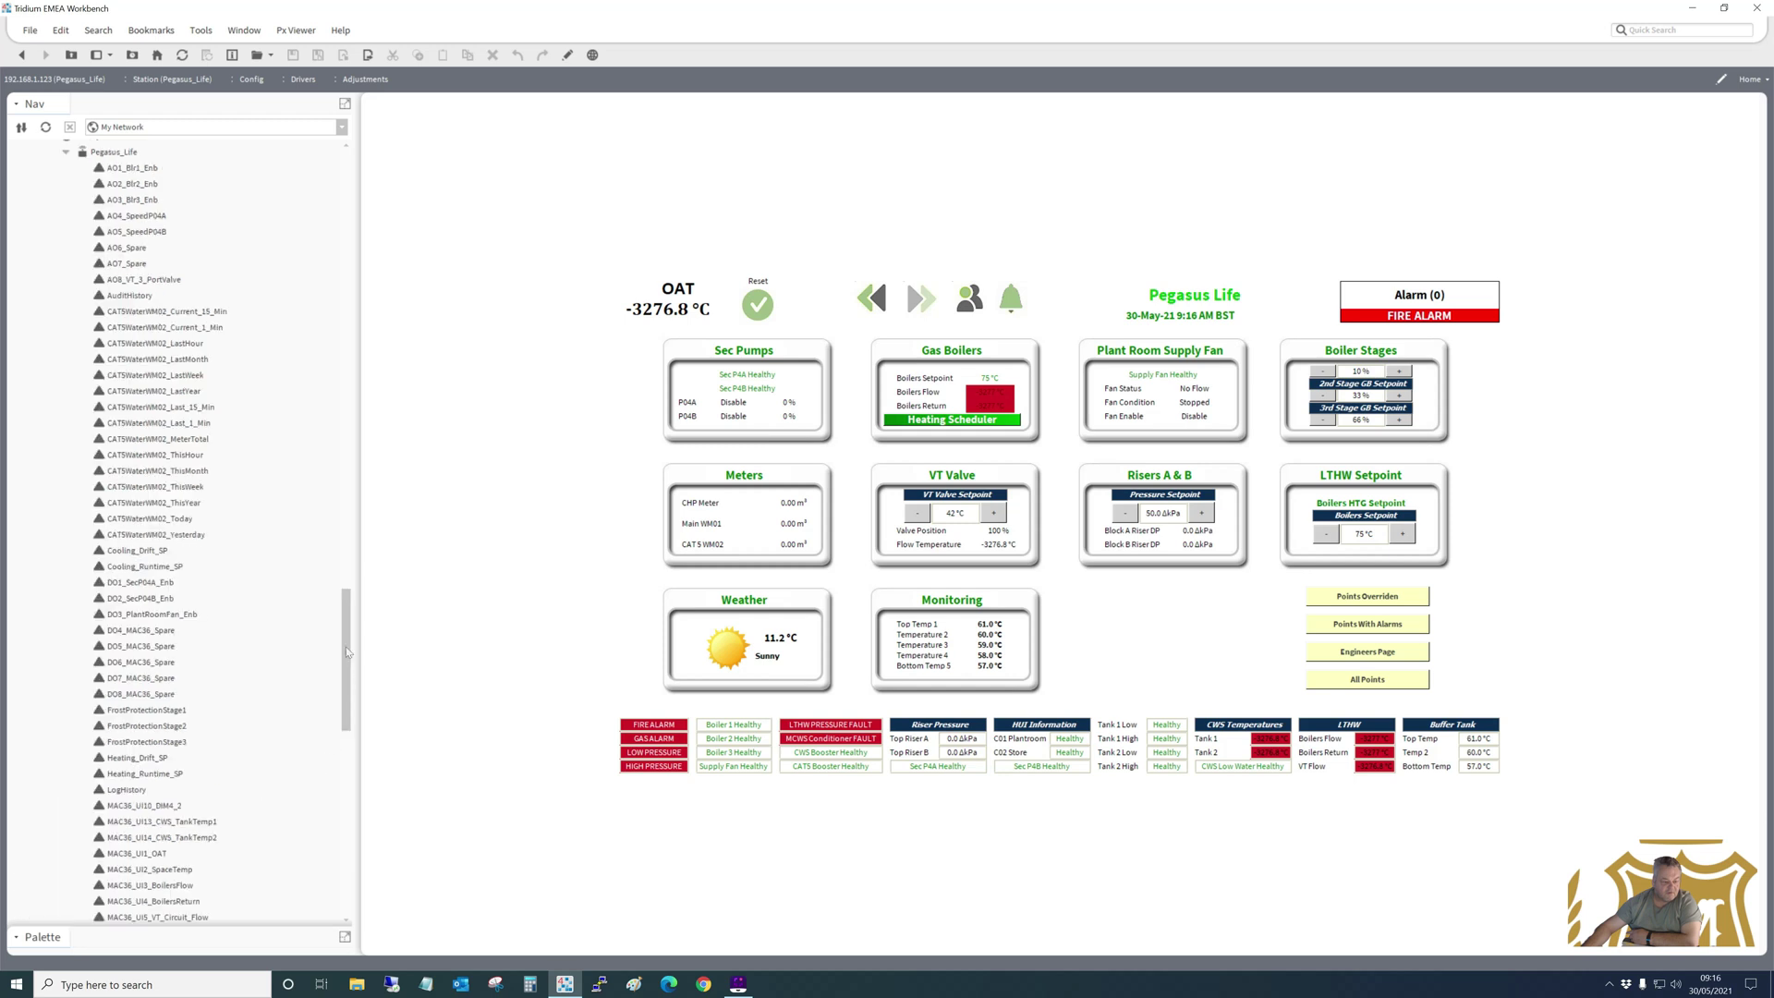
Collapse CategoryService and open HistoryService's History Ext Manager to view the points with history extensions.
{"action": "left_click_drag", "start_coordinate": [347, 653], "coordinate": [373, 268]}
{"action": "scroll", "coordinate": [333, 744], "scroll_direction": "down", "scroll_amount": 4}
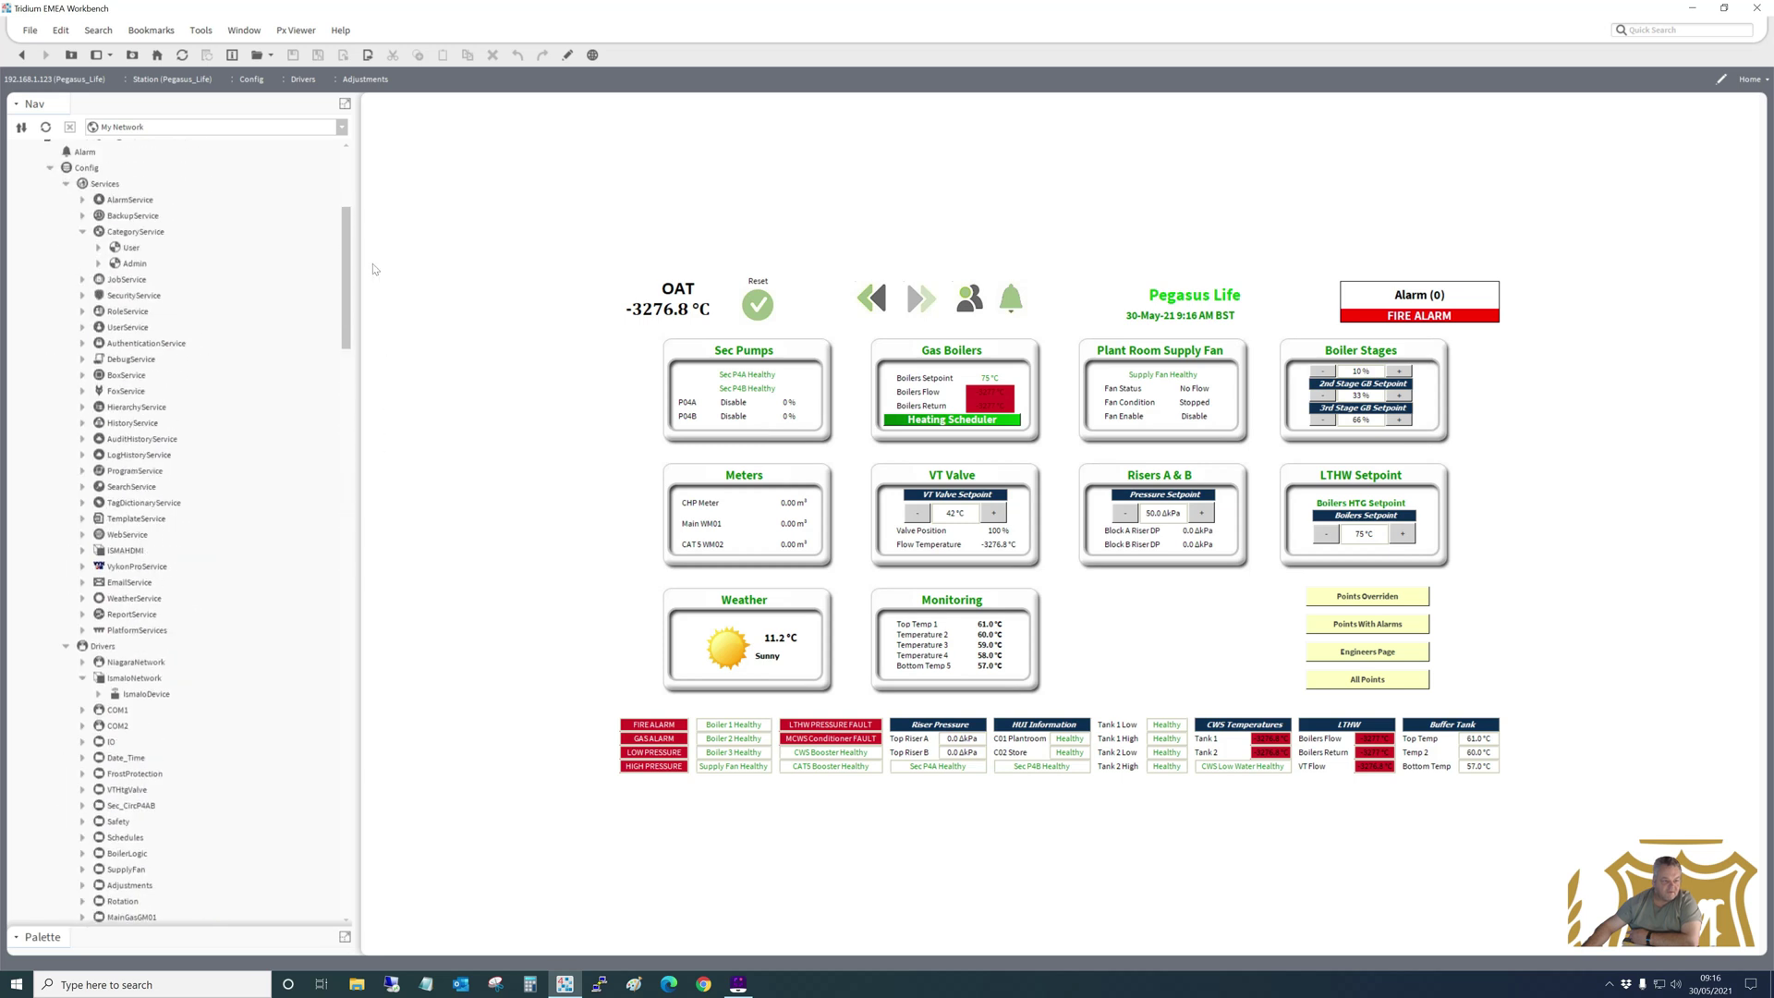
{"action": "left_click", "coordinate": [82, 232]}
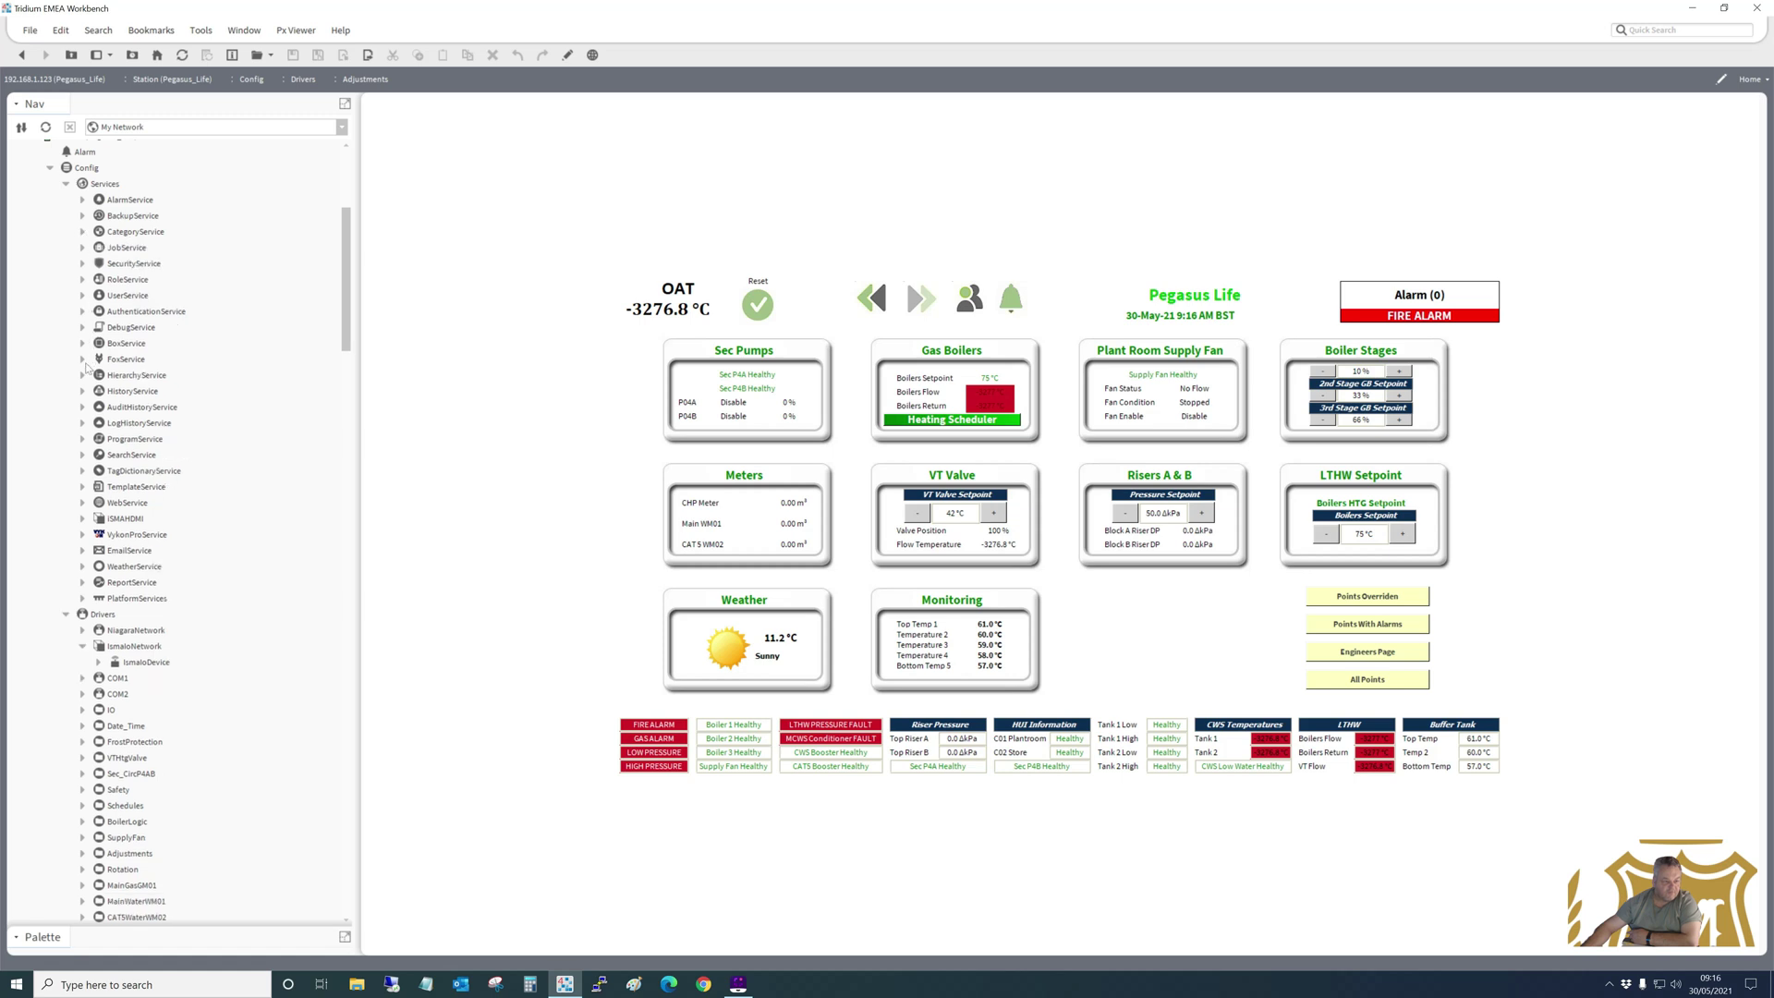
{"action": "double_click", "coordinate": [119, 392]}
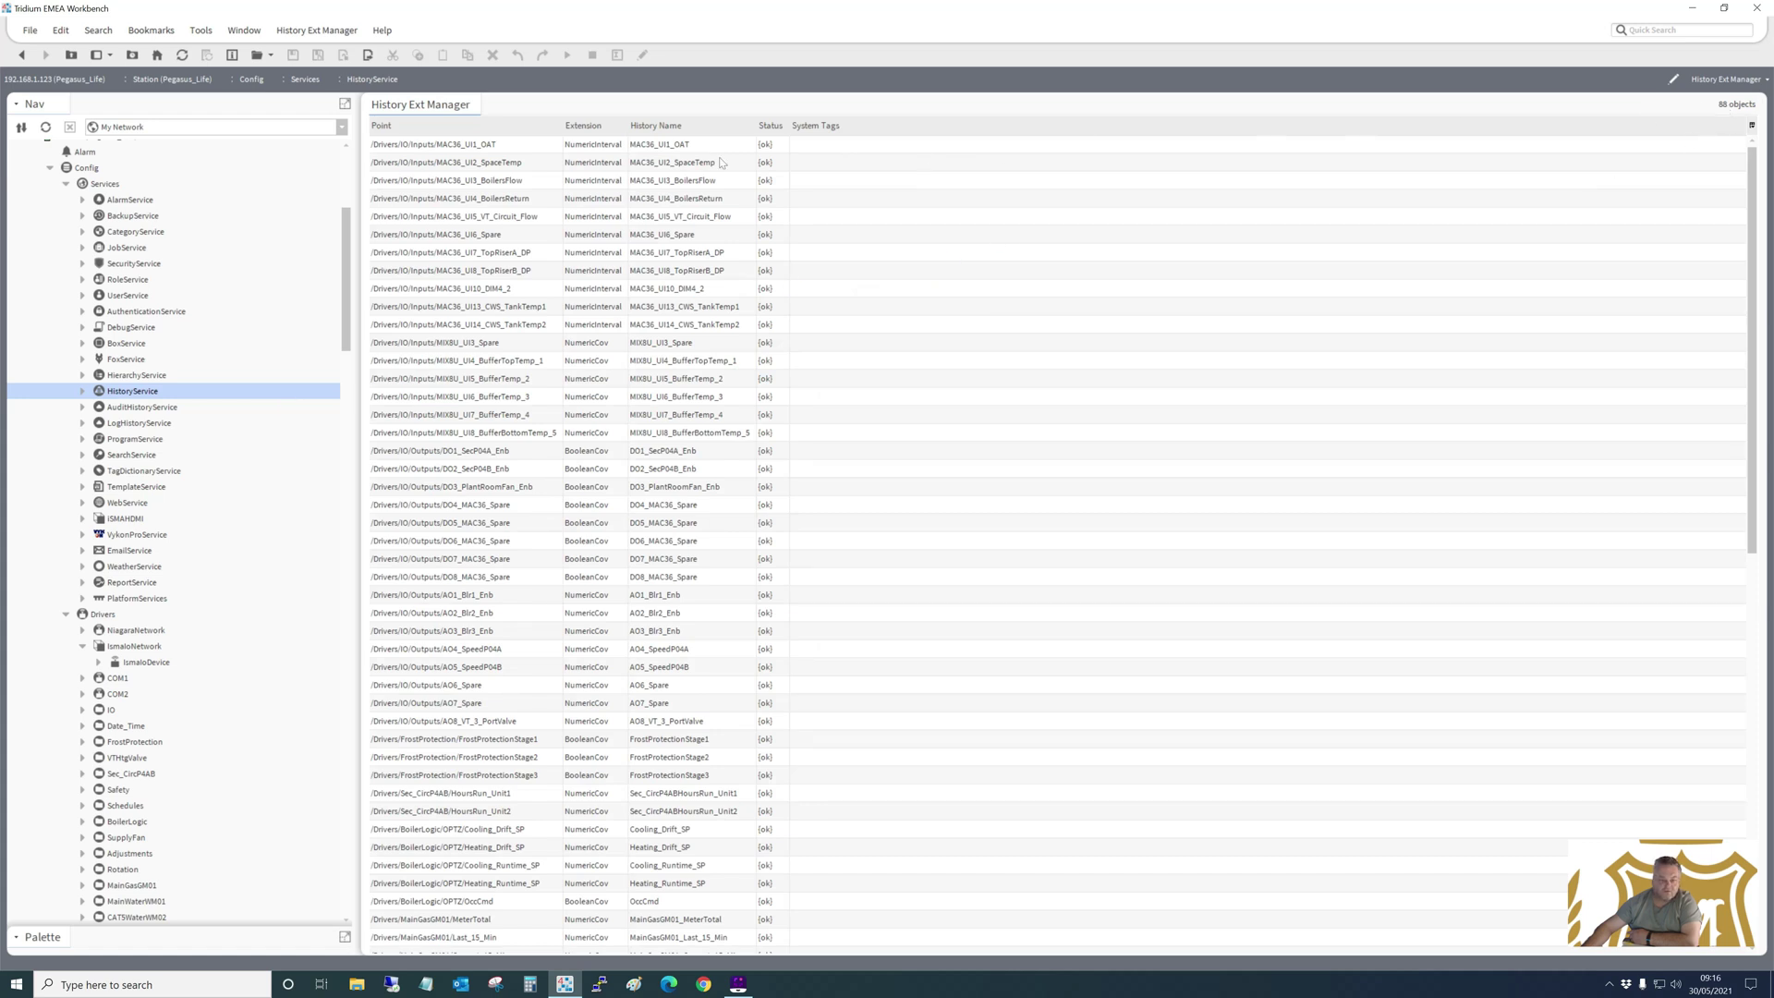
Open the MAC36_UI1_OAT NumericInterval history extension, review its expanded History Config, and collapse it again.
{"action": "double_click", "coordinate": [417, 148]}
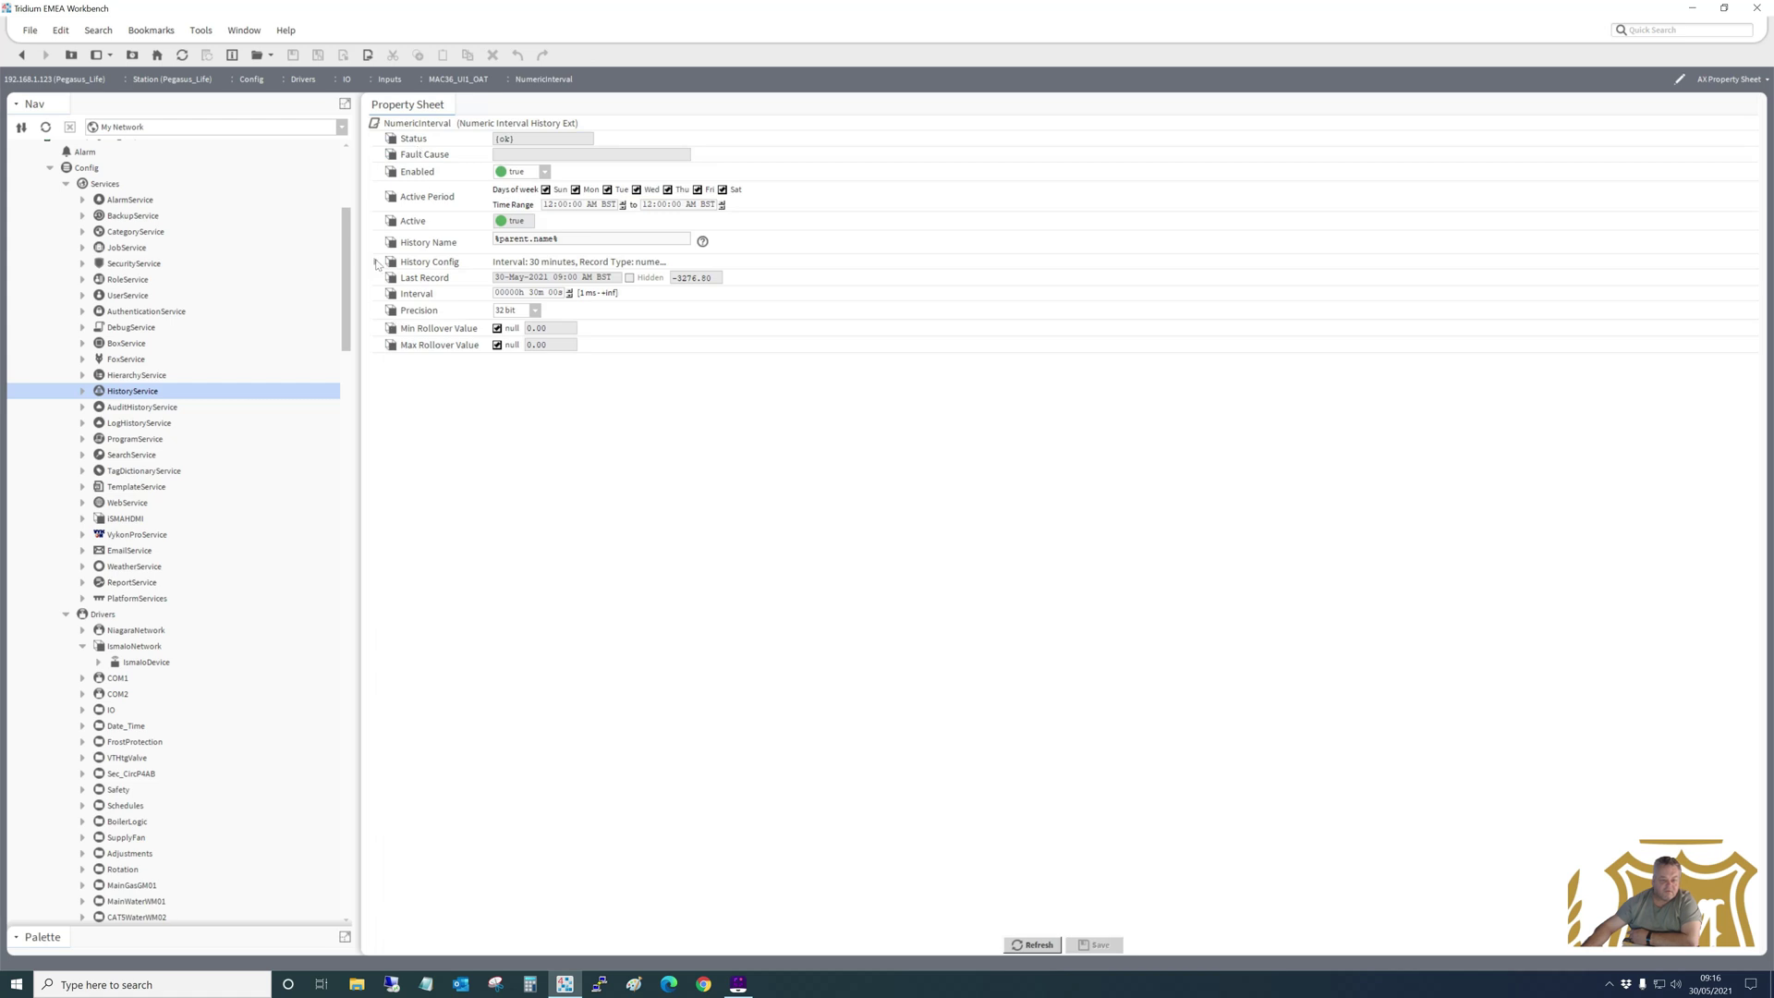
{"action": "left_click", "coordinate": [375, 263]}
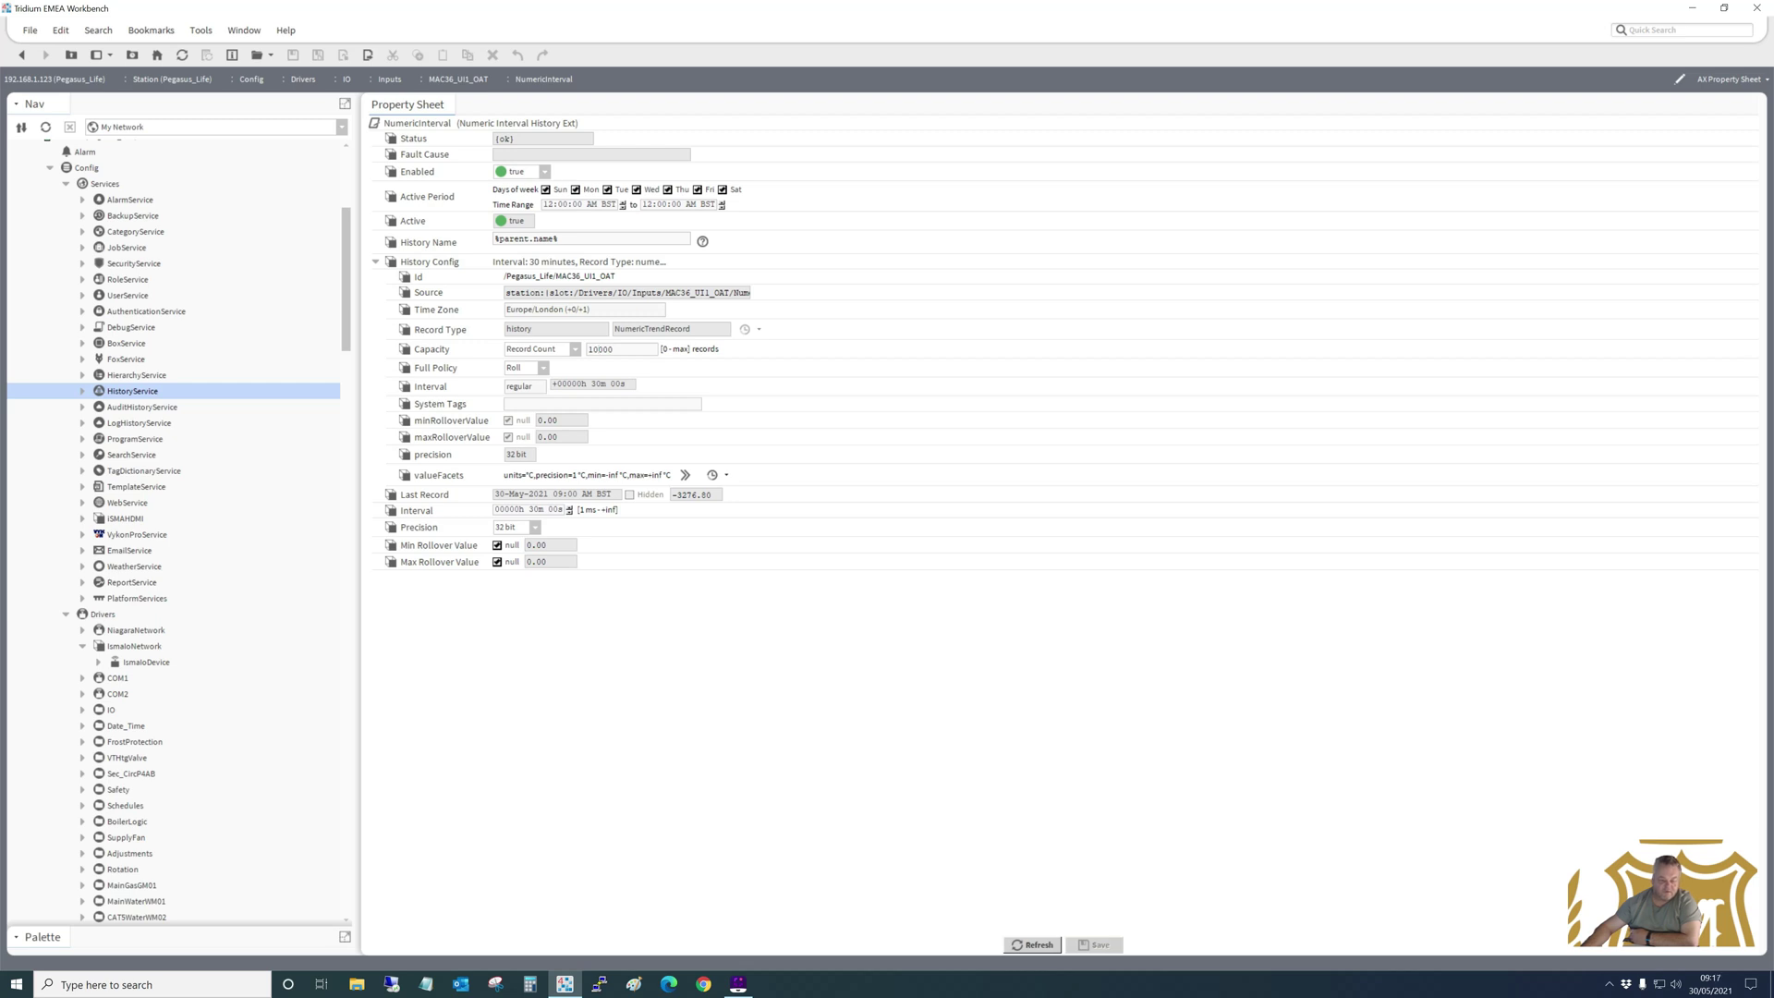
{"action": "left_click", "coordinate": [375, 263]}
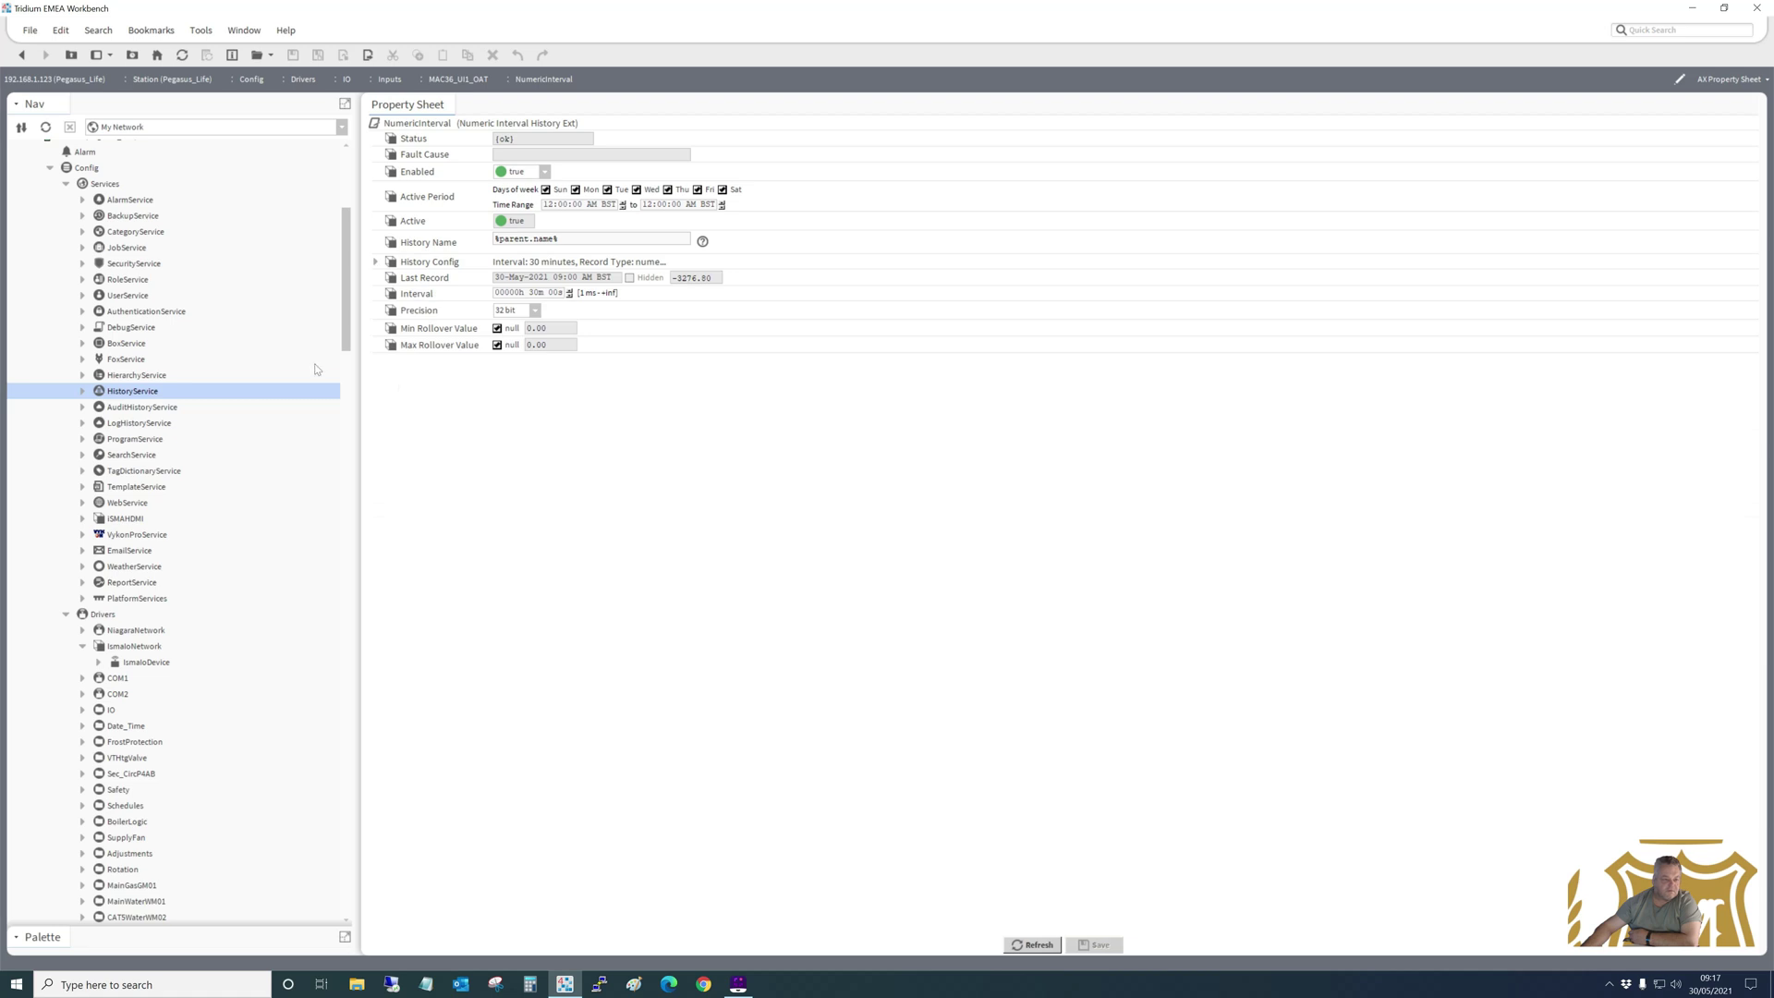